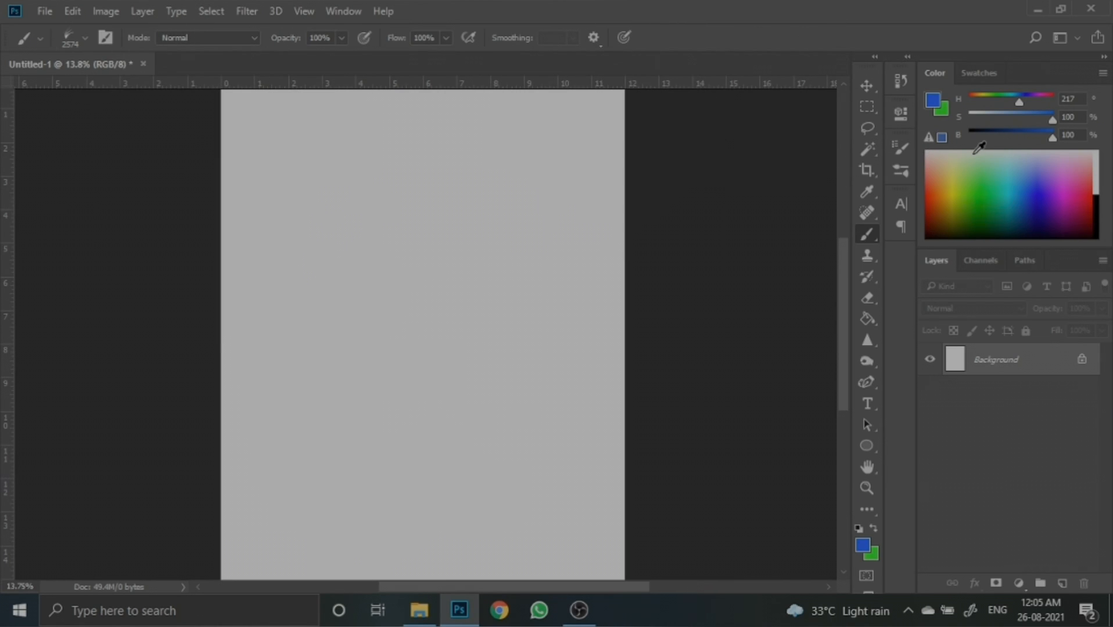
- Open the Brush Settings panel to inspect the current brush tip, then close it again
click(327, 11)
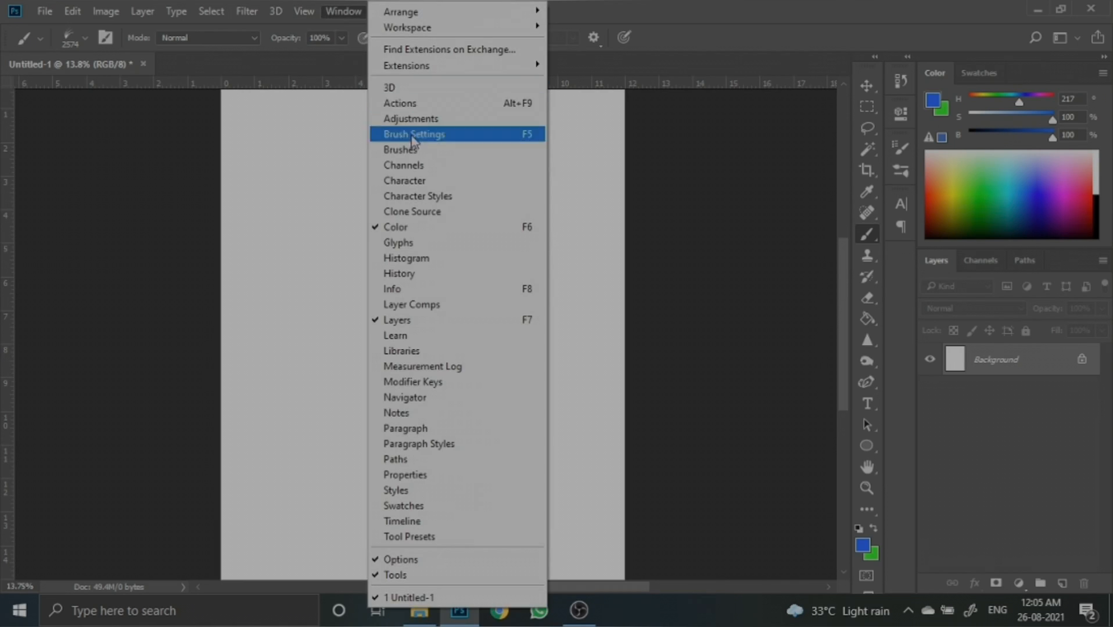
click(430, 140)
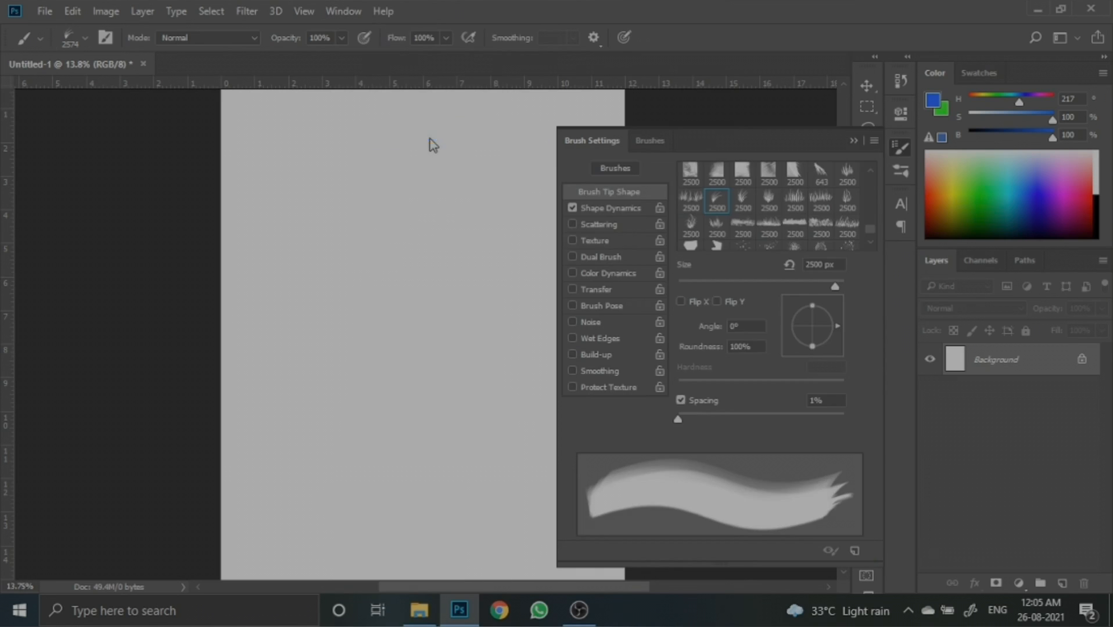
click(859, 141)
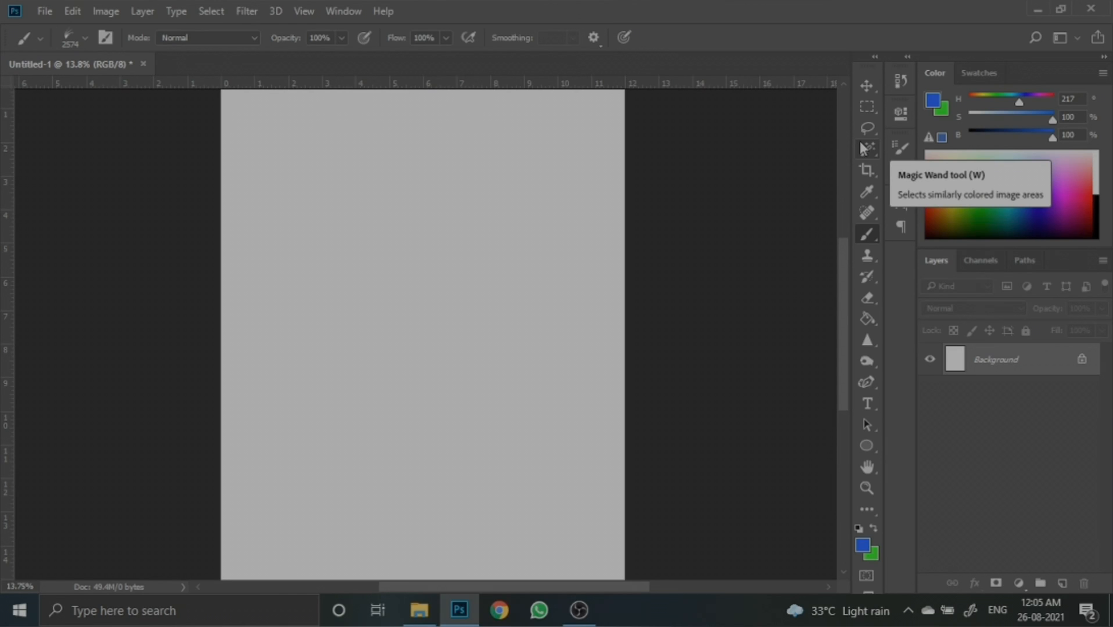
click(349, 10)
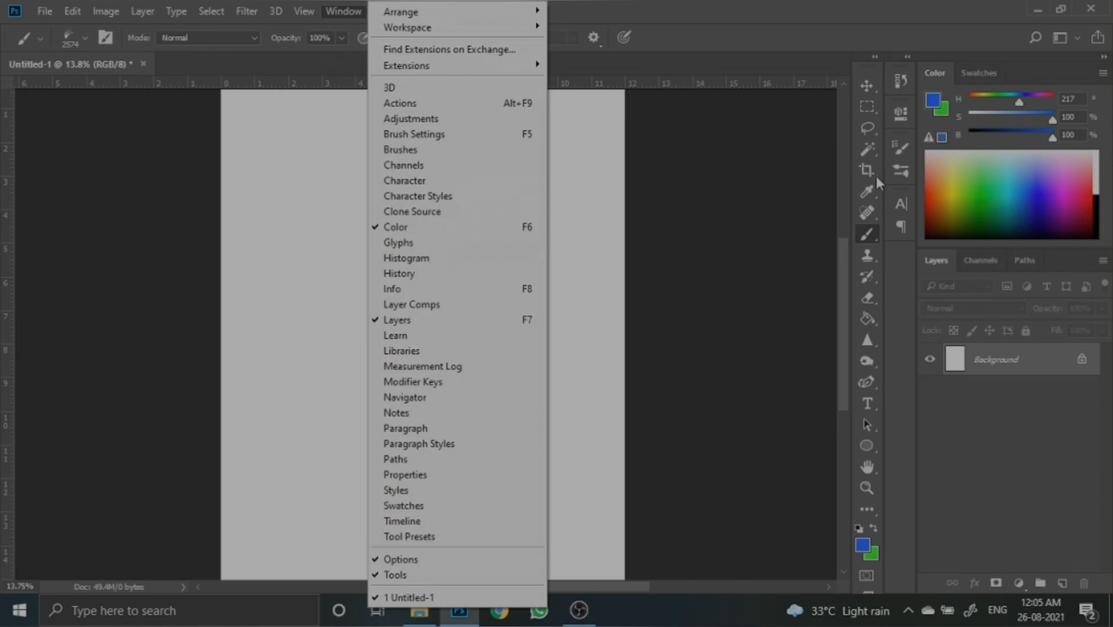
click(898, 148)
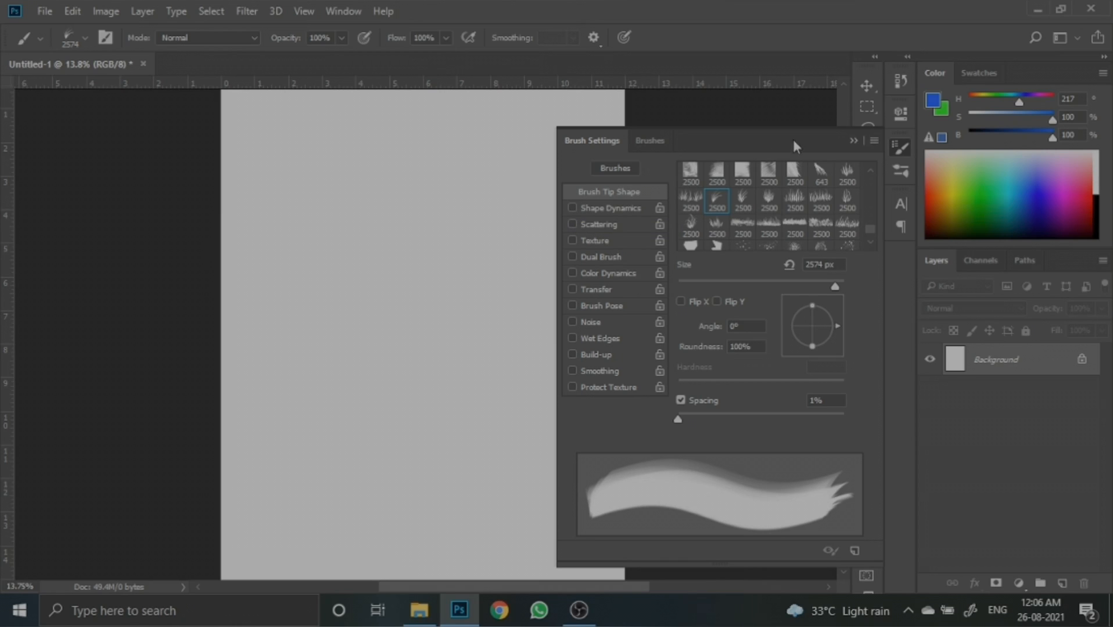
click(851, 145)
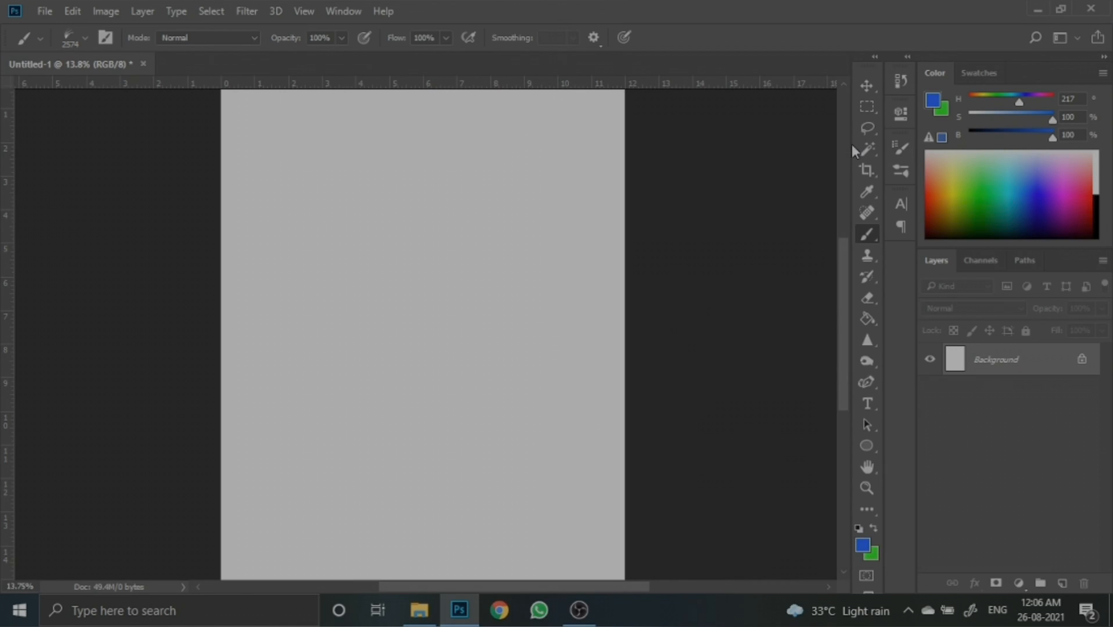
- Add a new layer and paint a broad blue brush stroke across the upper part of the canvas
click(1062, 583)
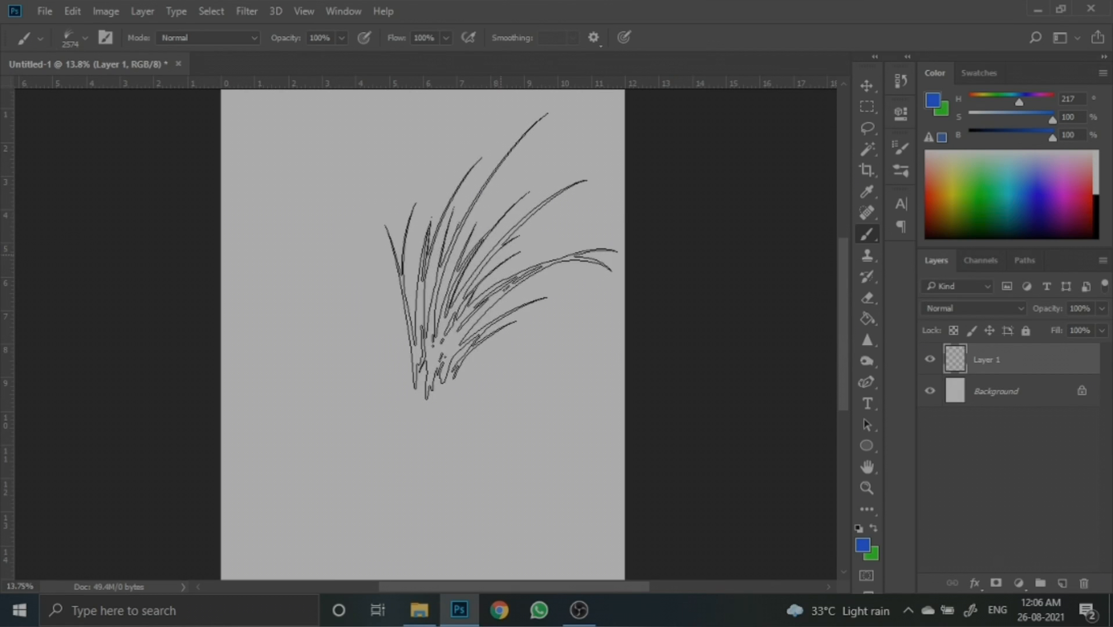
key(bracketleft)
key(bracketleft)
key(bracketleft)
key(bracketleft)
key(bracketleft)
key(bracketleft)
key(bracketleft)
key(bracketleft)
key(bracketleft)
key(bracketleft)
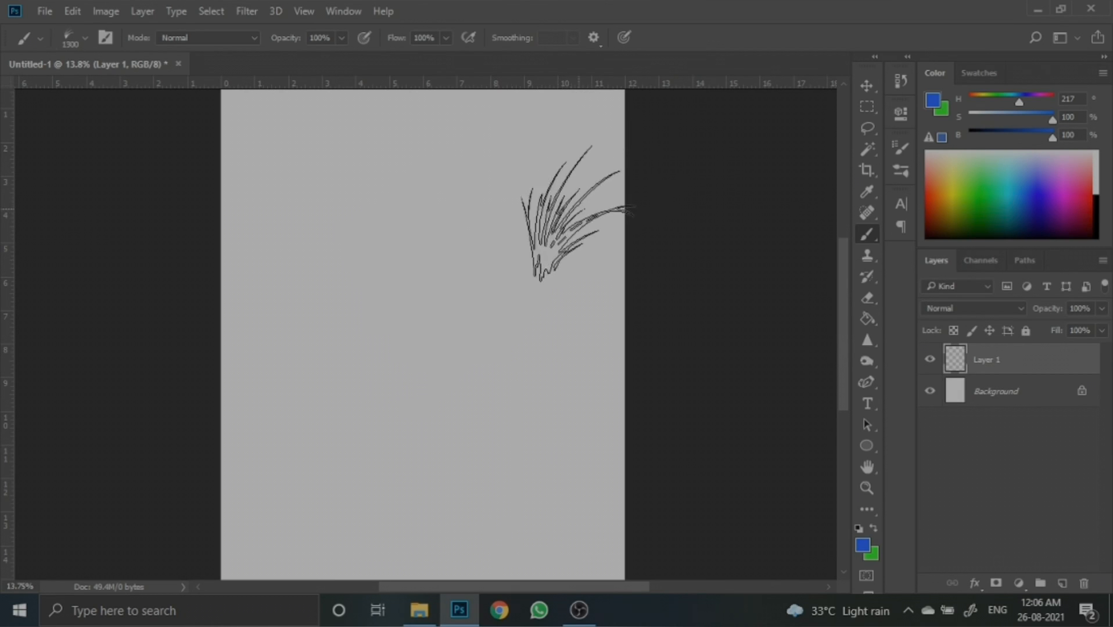
mouse_move(593, 200)
mouse_down()
mouse_move(397, 197)
mouse_move(404, 191)
mouse_up()
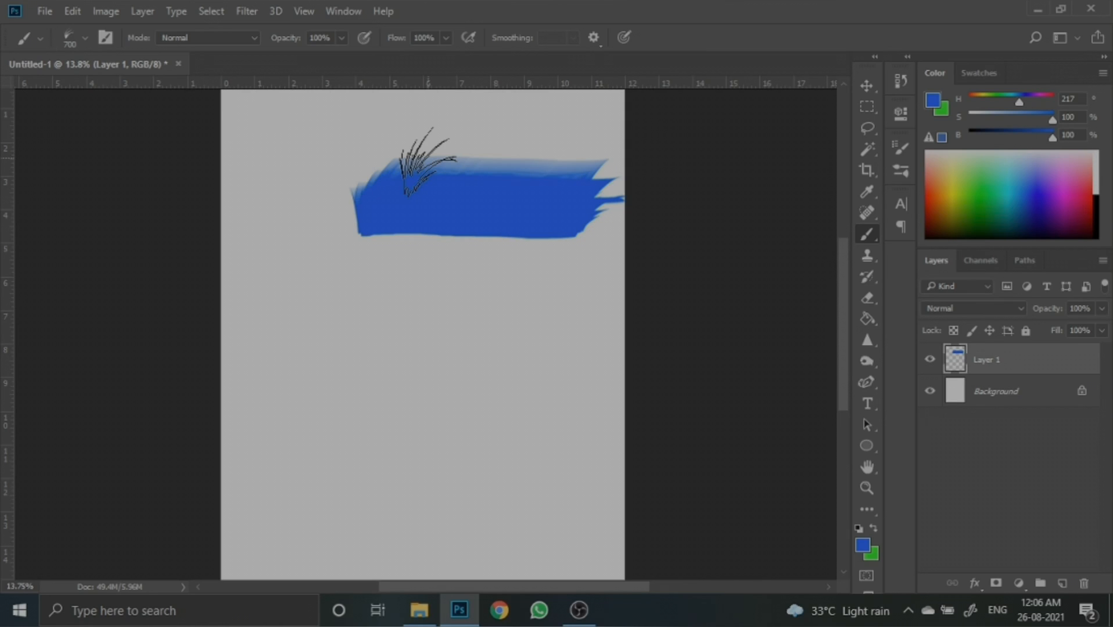
key(ctrl+z)
key(ctrl+z)
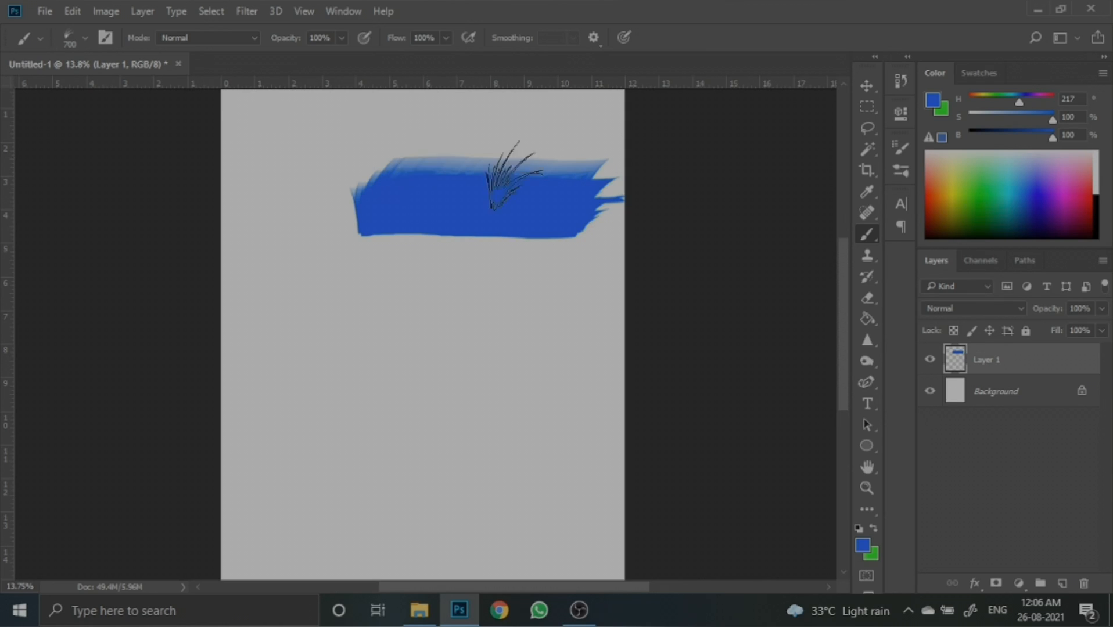
- Open Brush Settings, go to Shape Dynamics and set Angle Jitter to 31%
click(898, 147)
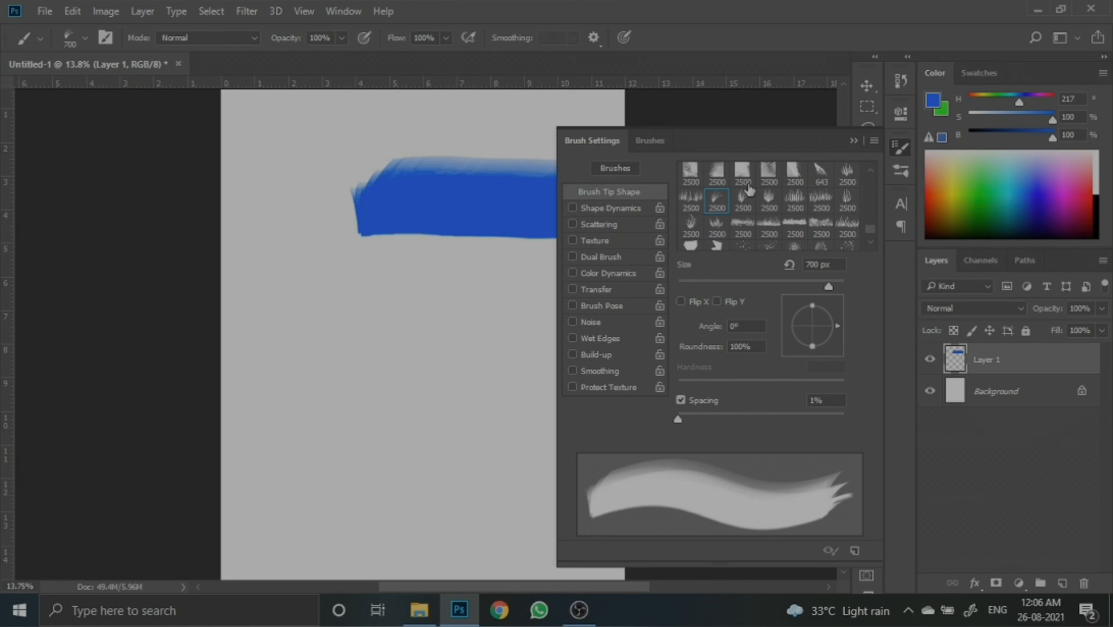
click(573, 209)
click(605, 209)
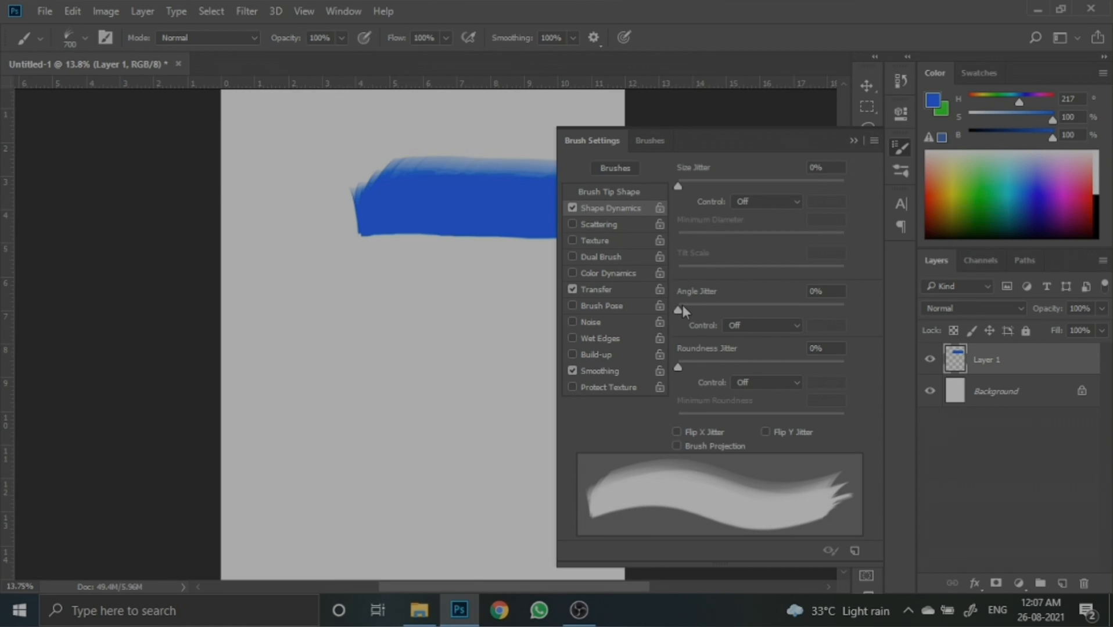
drag(682, 308, 729, 313)
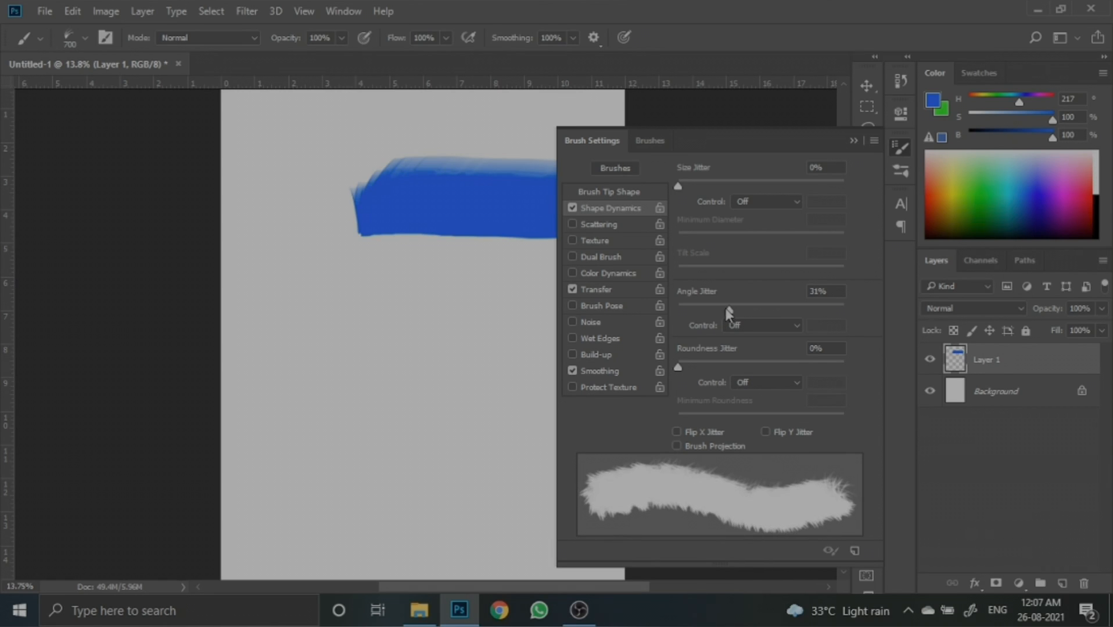
- Set both the Angle Jitter and Roundness Jitter controls to Pen Pressure, then close the panel
click(747, 325)
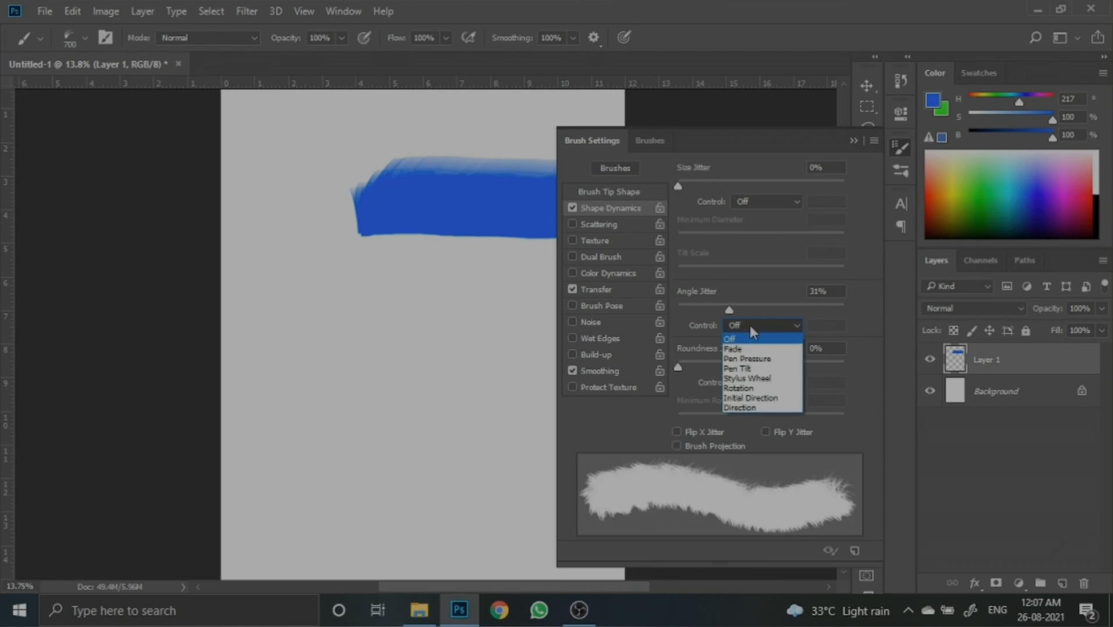
click(751, 359)
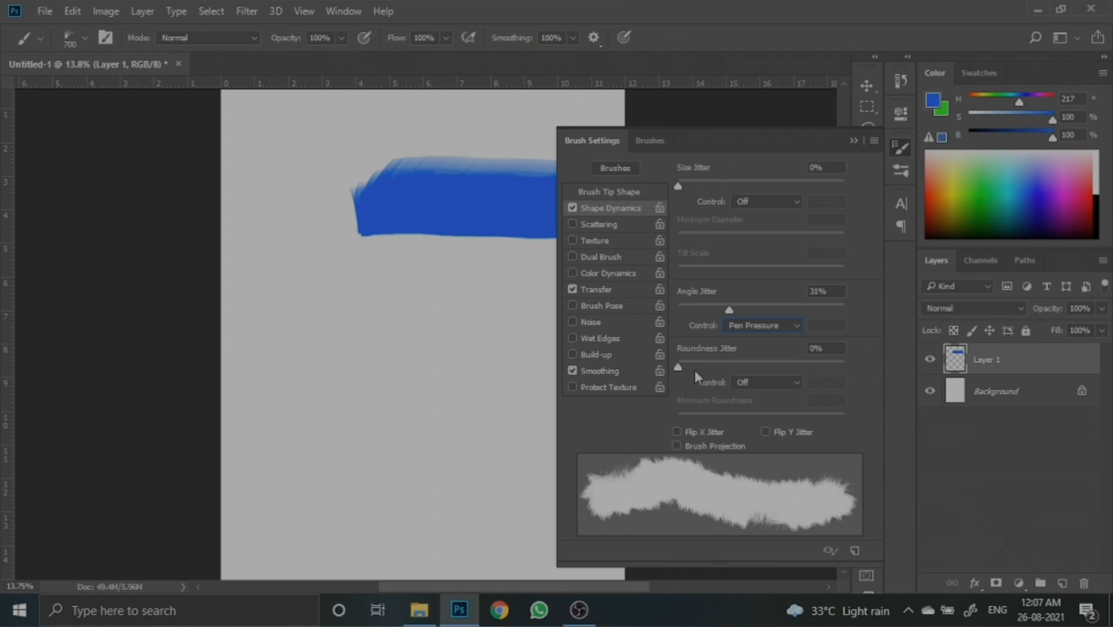
click(764, 384)
click(771, 407)
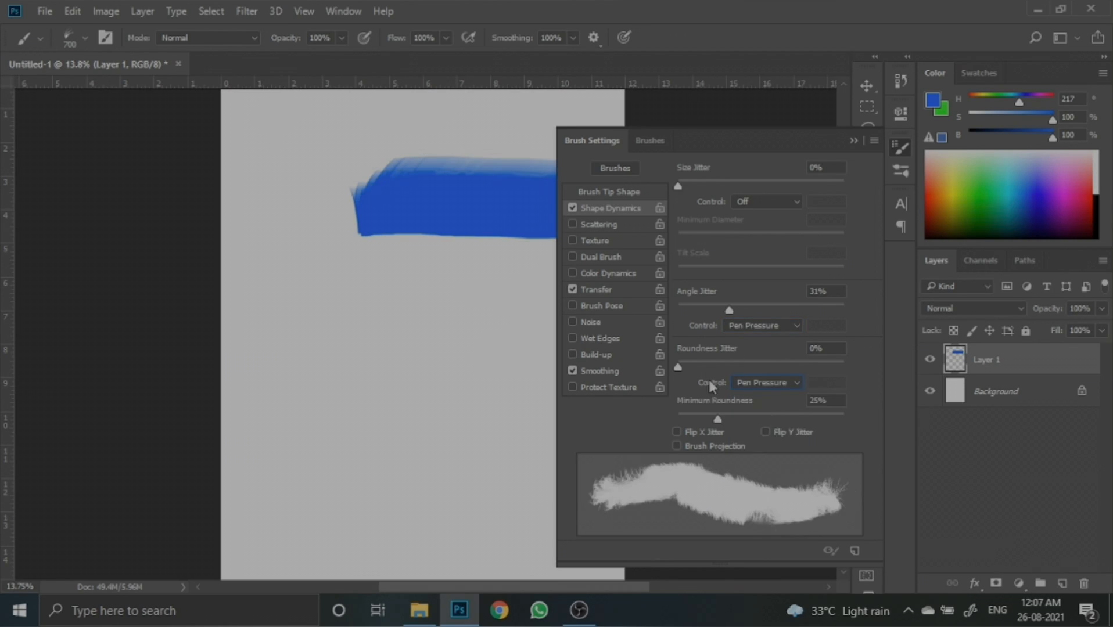
click(853, 141)
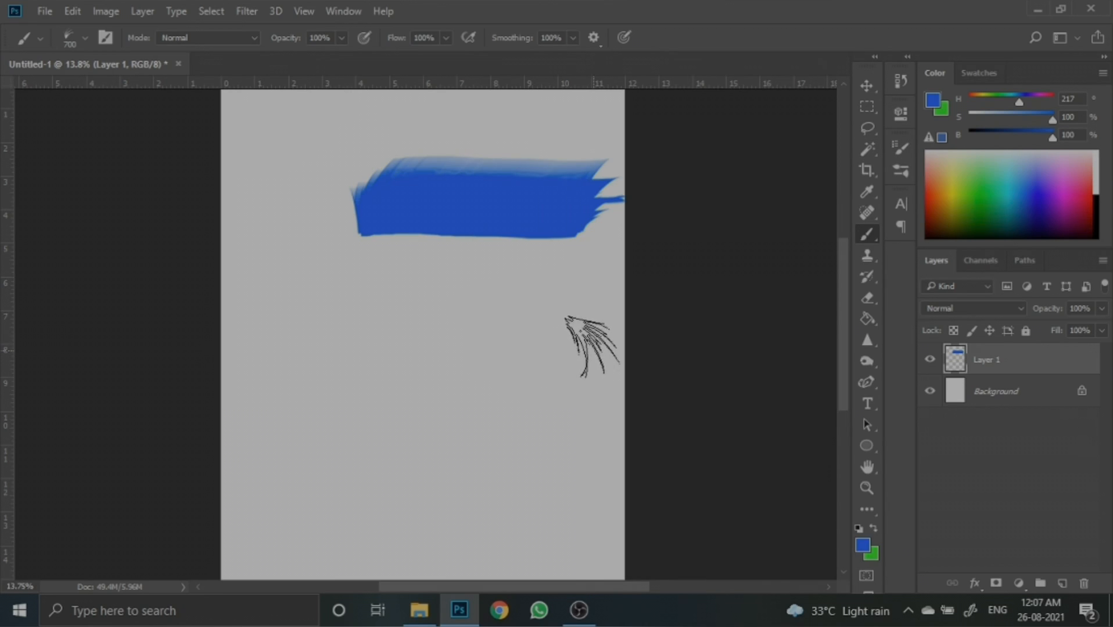
- Paint three fuzzy blue horizontal strokes below the first stroke on the canvas
mouse_move(589, 348)
mouse_down()
mouse_move(377, 368)
mouse_move(390, 355)
mouse_move(390, 373)
mouse_up()
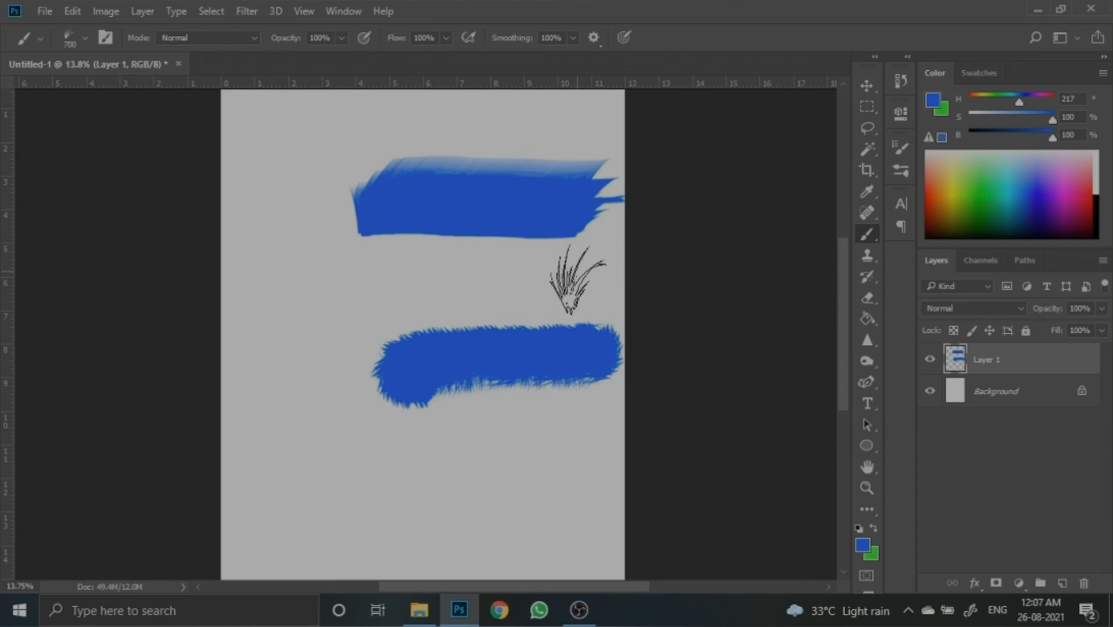
mouse_move(576, 273)
mouse_down()
mouse_move(508, 289)
mouse_move(405, 271)
mouse_move(374, 296)
mouse_up()
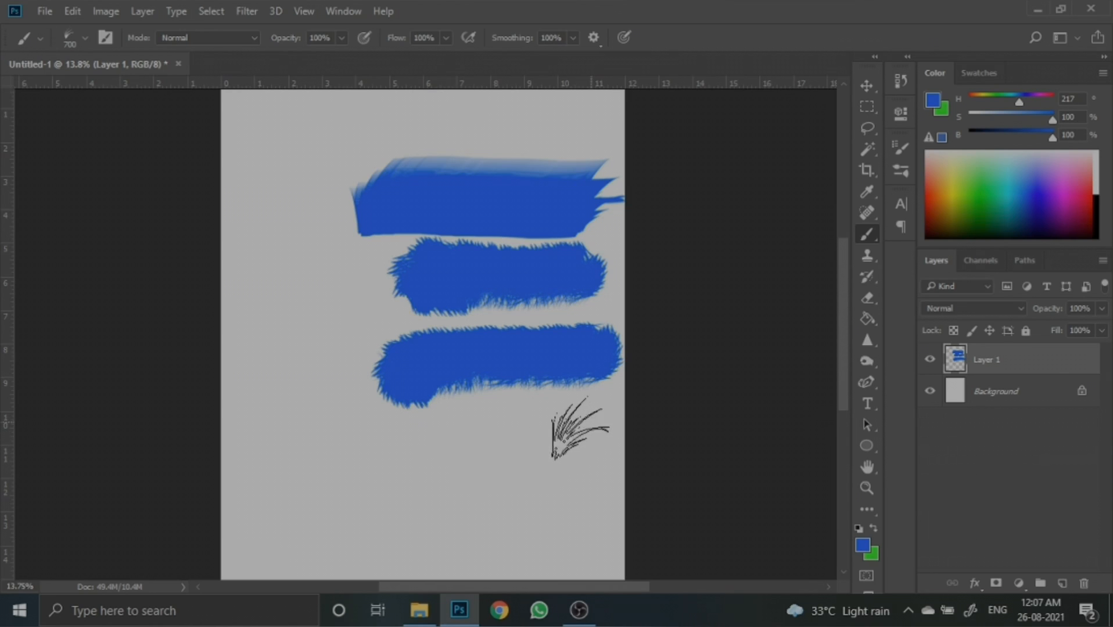
mouse_move(581, 435)
mouse_down()
mouse_move(526, 454)
mouse_move(340, 441)
mouse_move(350, 431)
mouse_move(340, 430)
mouse_up()
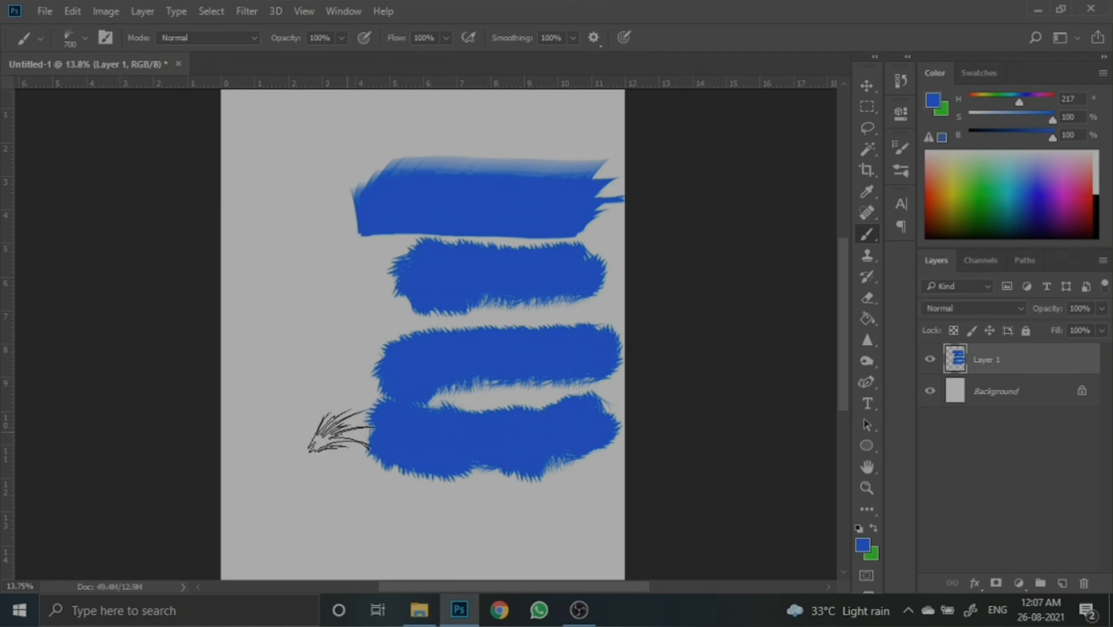
- Set the brush tip spacing to 51% in Brush Tip Shape and close the panel
click(895, 167)
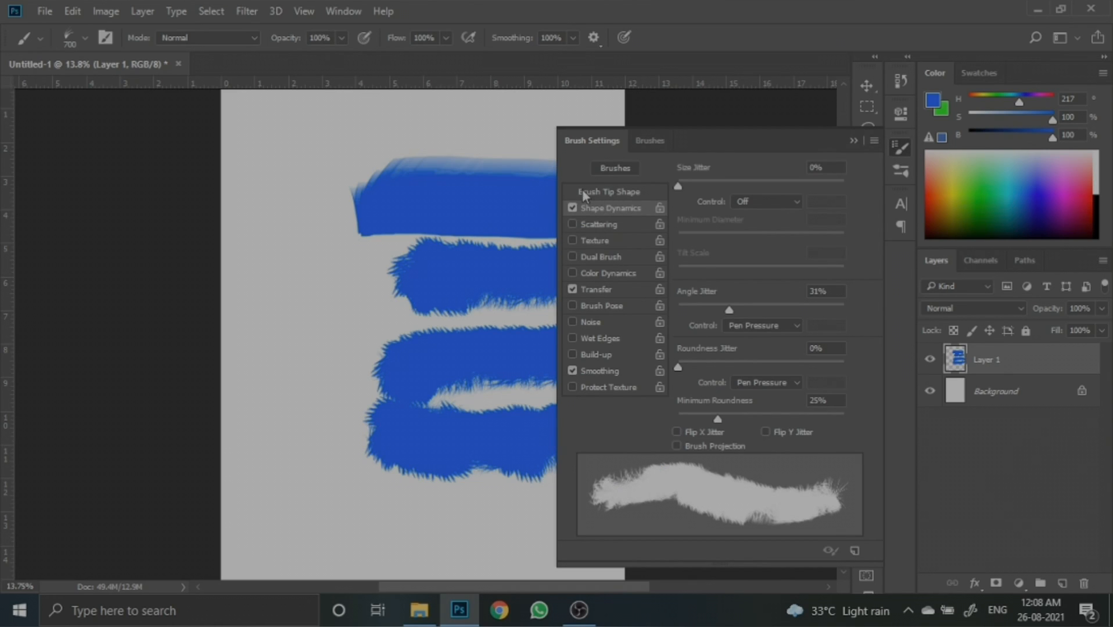
click(607, 193)
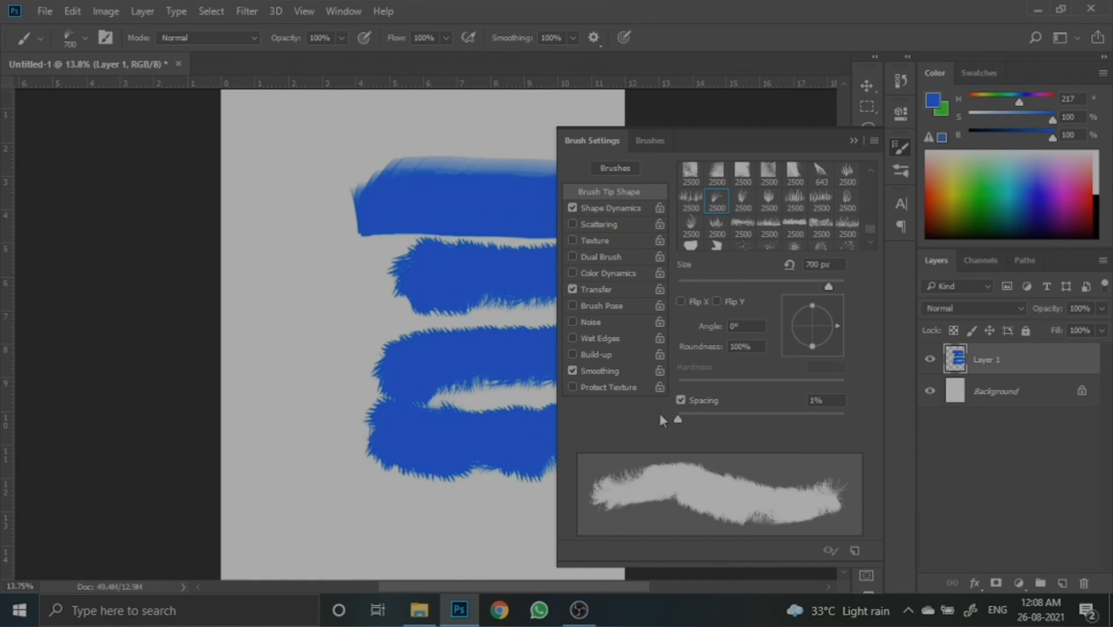
drag(678, 419, 700, 420)
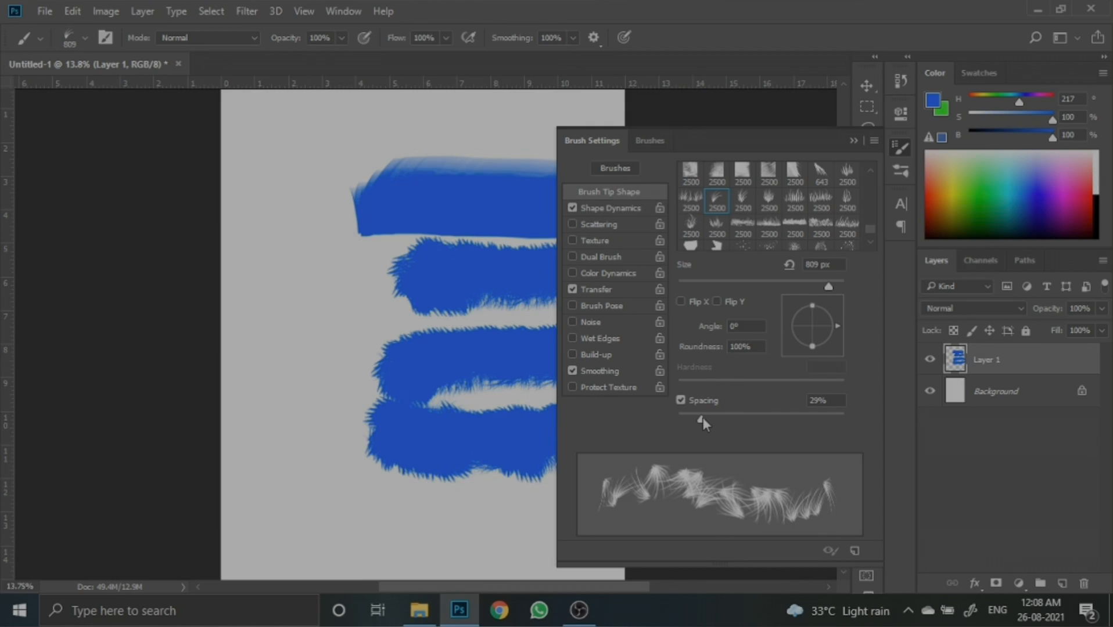
drag(702, 417, 719, 412)
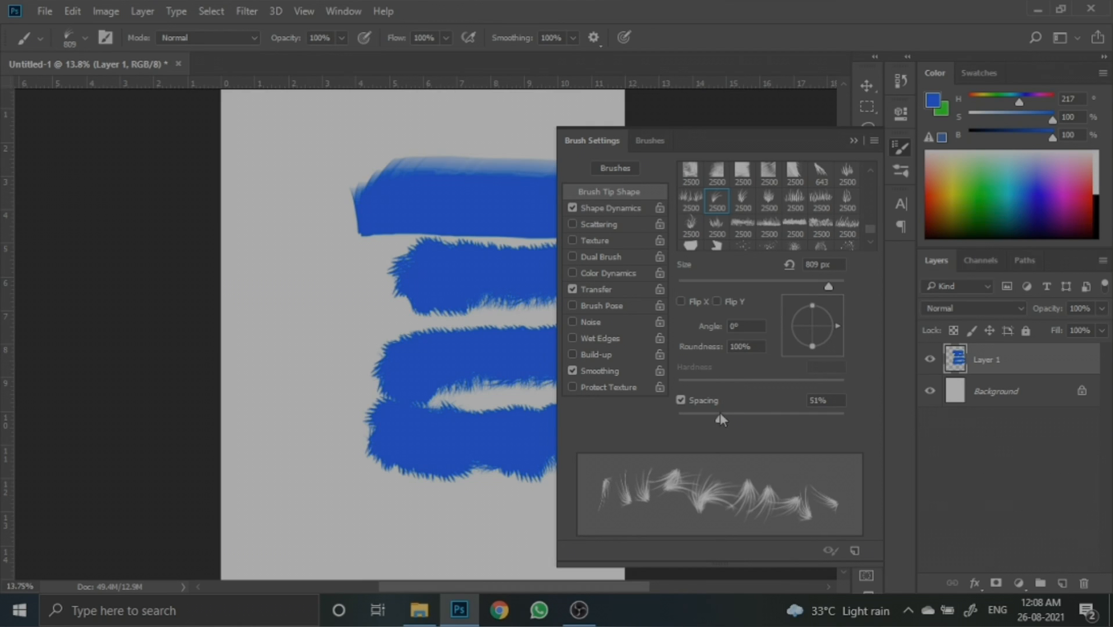
click(853, 141)
- Free-transform the painted strokes, scaling them to about 78% and moving them to the upper-left corner
key(ctrl+t)
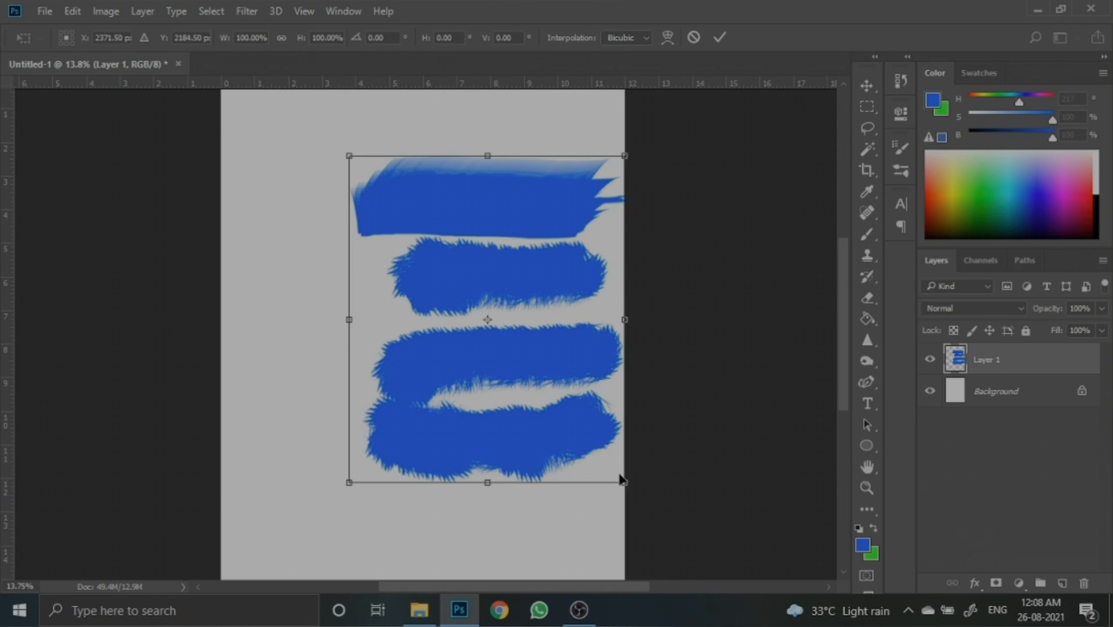
drag(603, 459, 540, 387)
mouse_move(501, 343)
mouse_down()
mouse_move(349, 238)
mouse_move(372, 251)
mouse_up()
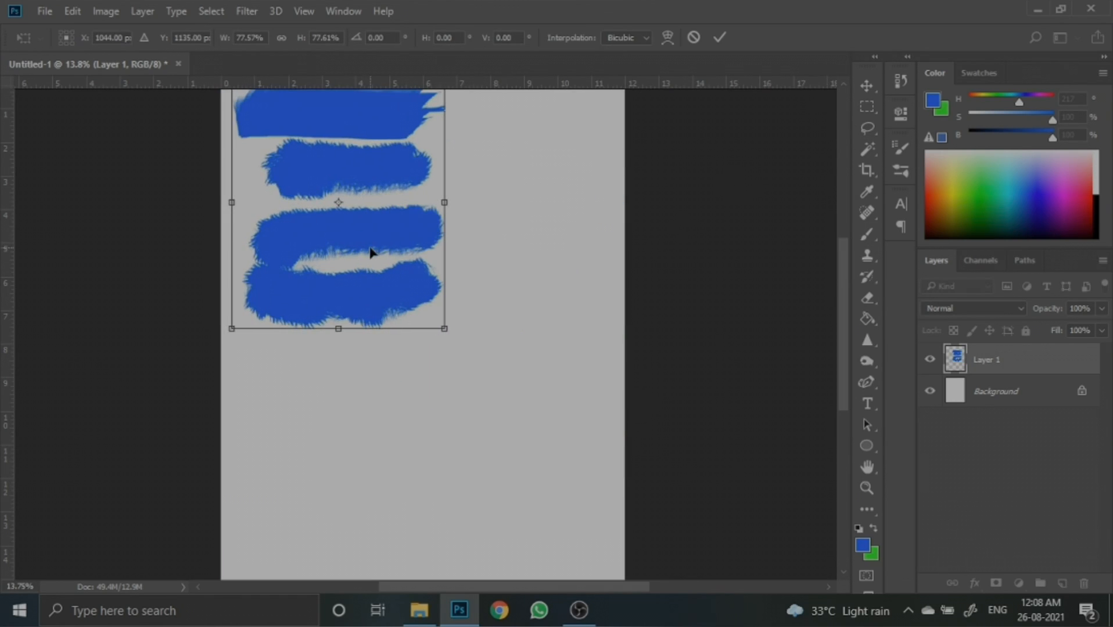
click(719, 37)
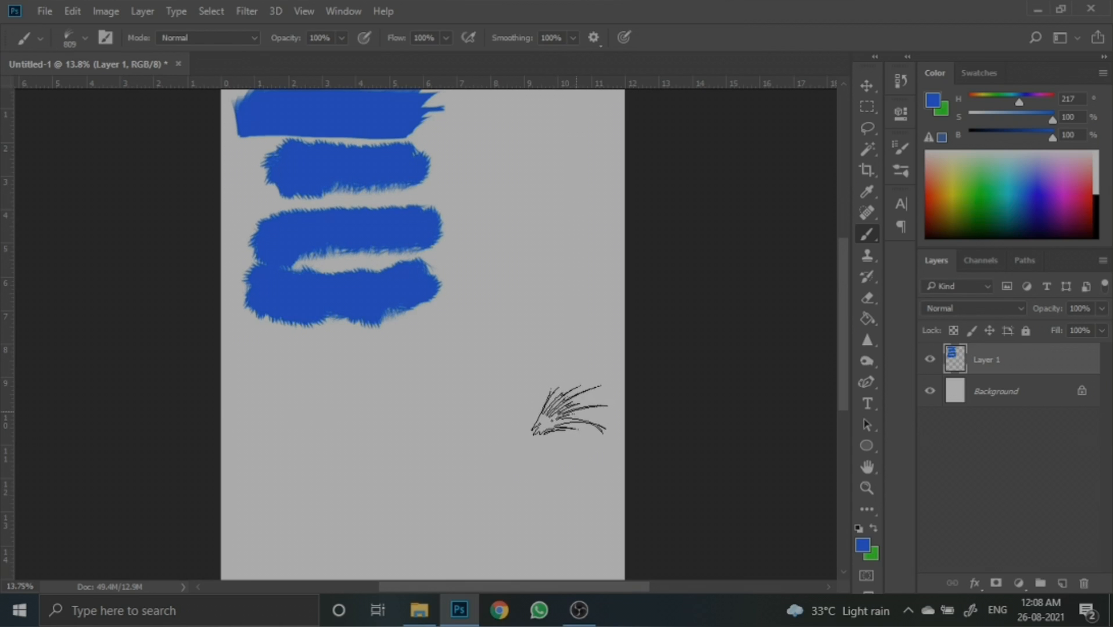
- Paint rows of grass-like blue strokes across the lower half of the canvas
mouse_move(566, 412)
mouse_down()
mouse_move(534, 433)
mouse_move(394, 424)
mouse_move(216, 437)
mouse_up()
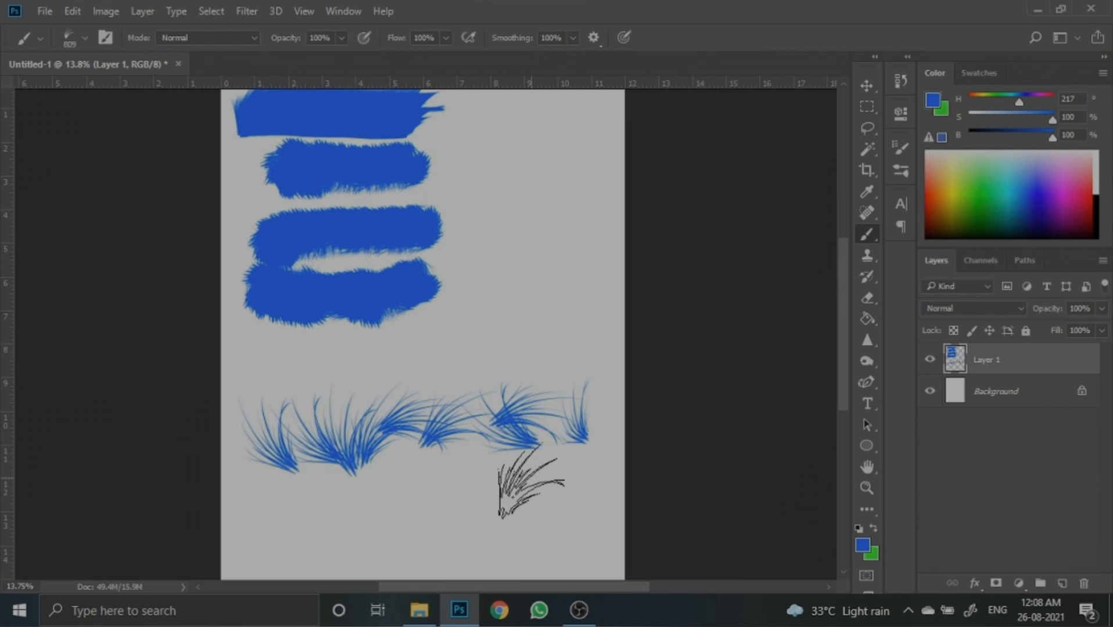
scroll(574, 465, down, 2)
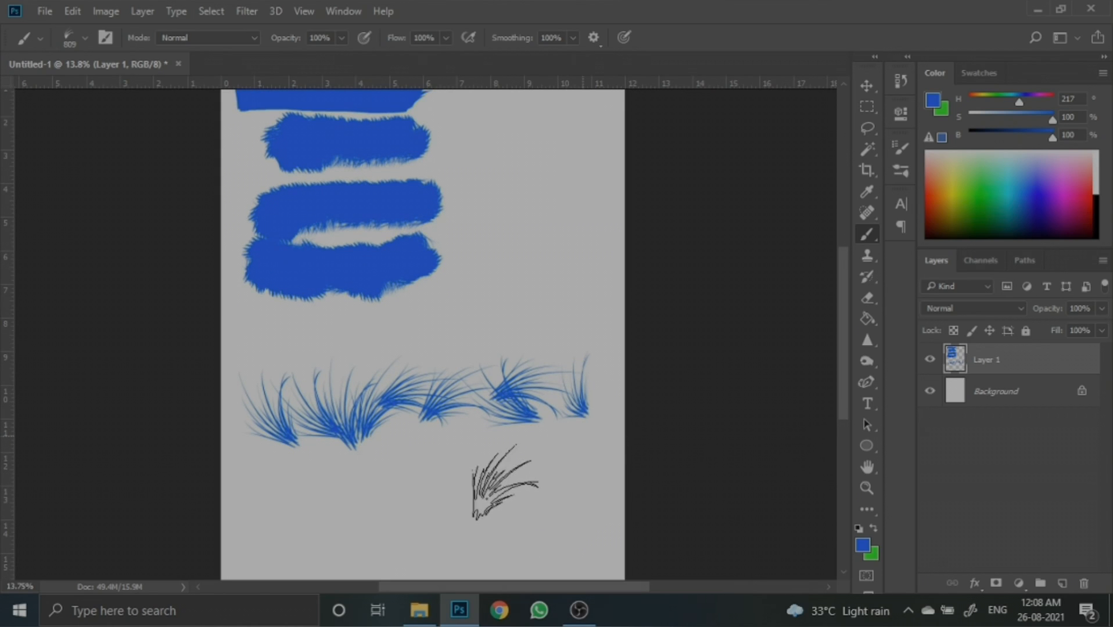
scroll(177, 505, down, 2)
scroll(178, 505, down, 1)
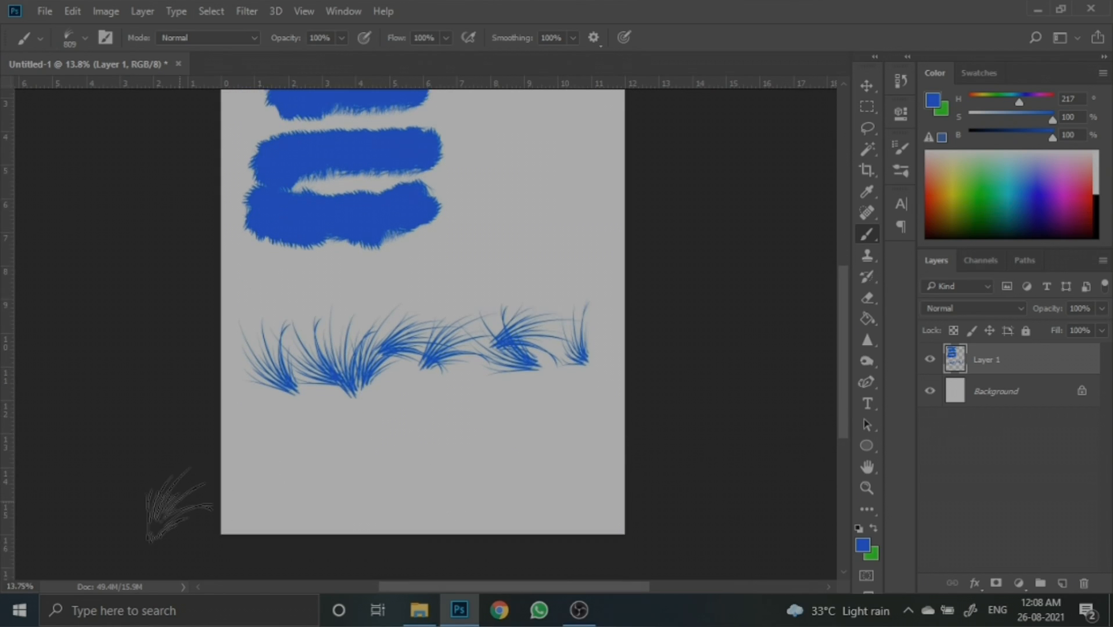
drag(607, 477, 181, 503)
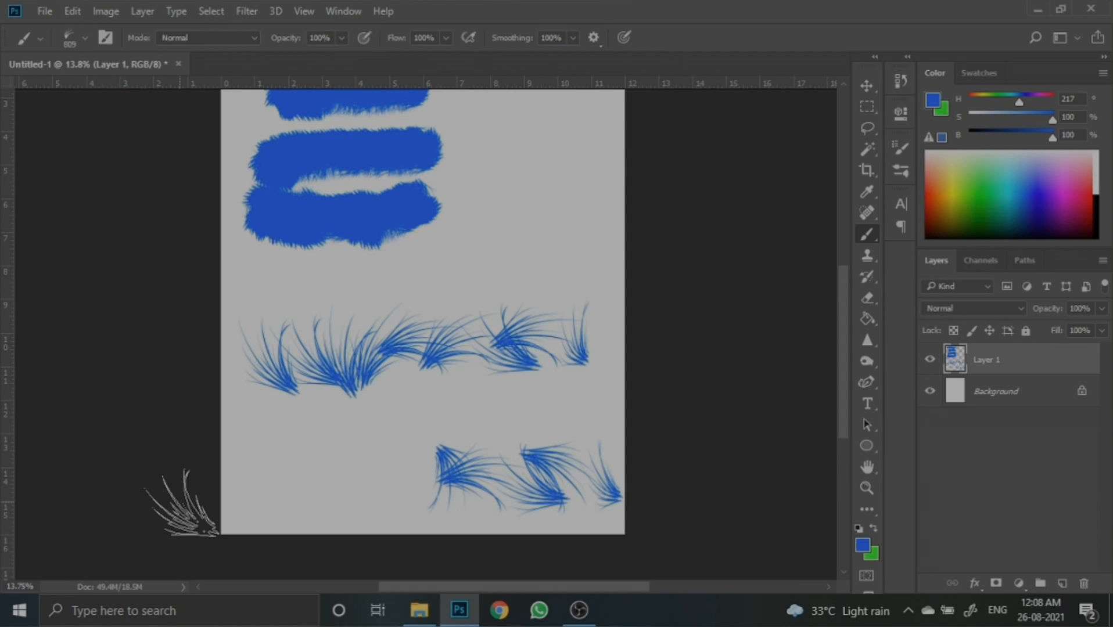
mouse_move(385, 454)
mouse_down()
mouse_move(264, 456)
mouse_move(256, 446)
mouse_up()
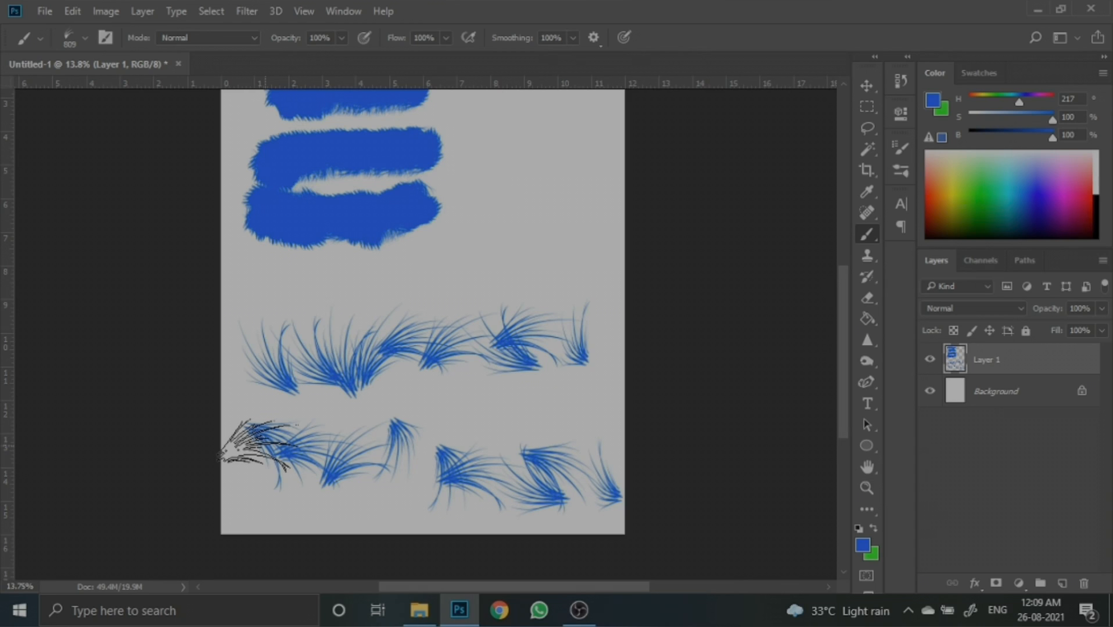
- Set the brush tip spacing back to 1% and close the Brush Settings panel
click(902, 146)
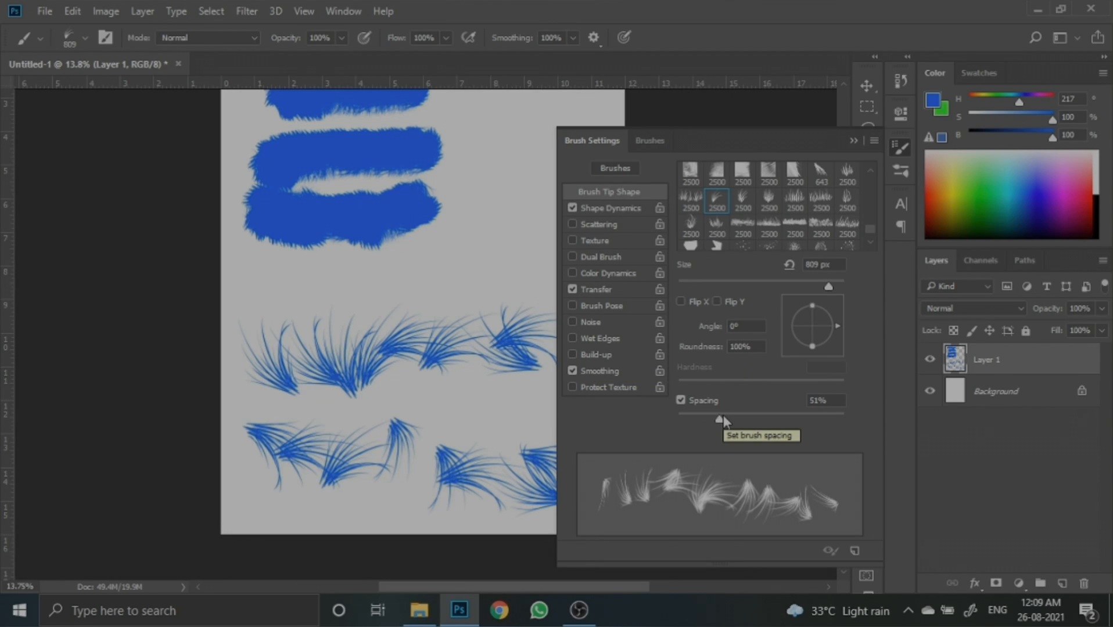
drag(723, 418, 646, 417)
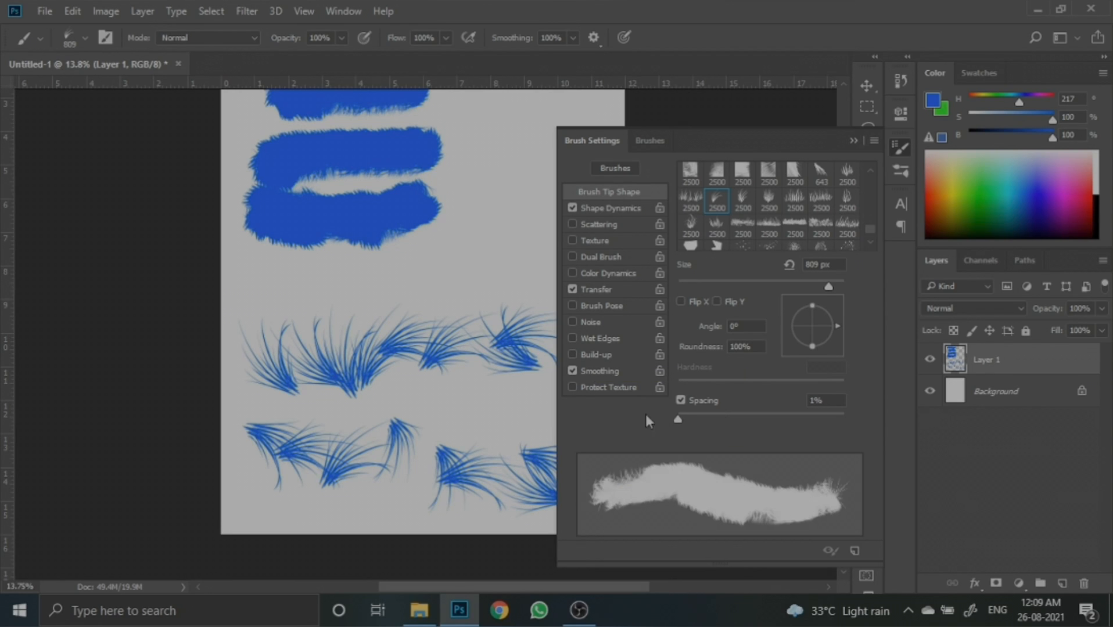
click(852, 141)
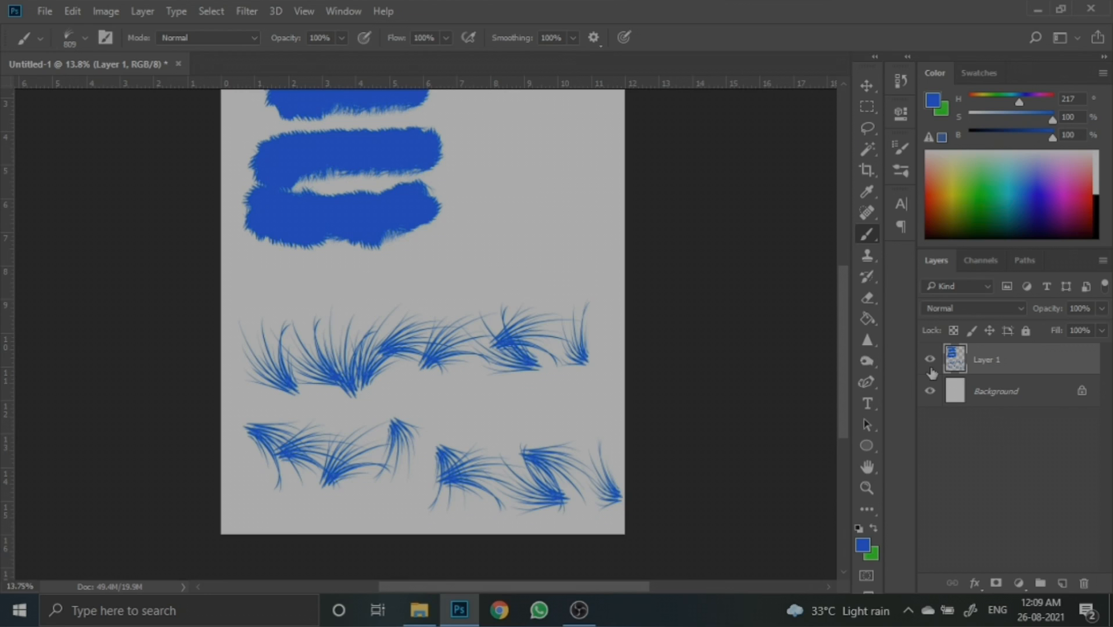
- Hide Layer 1 and choose the 123 px round brush tip in Brush Settings, then close the panel
click(930, 360)
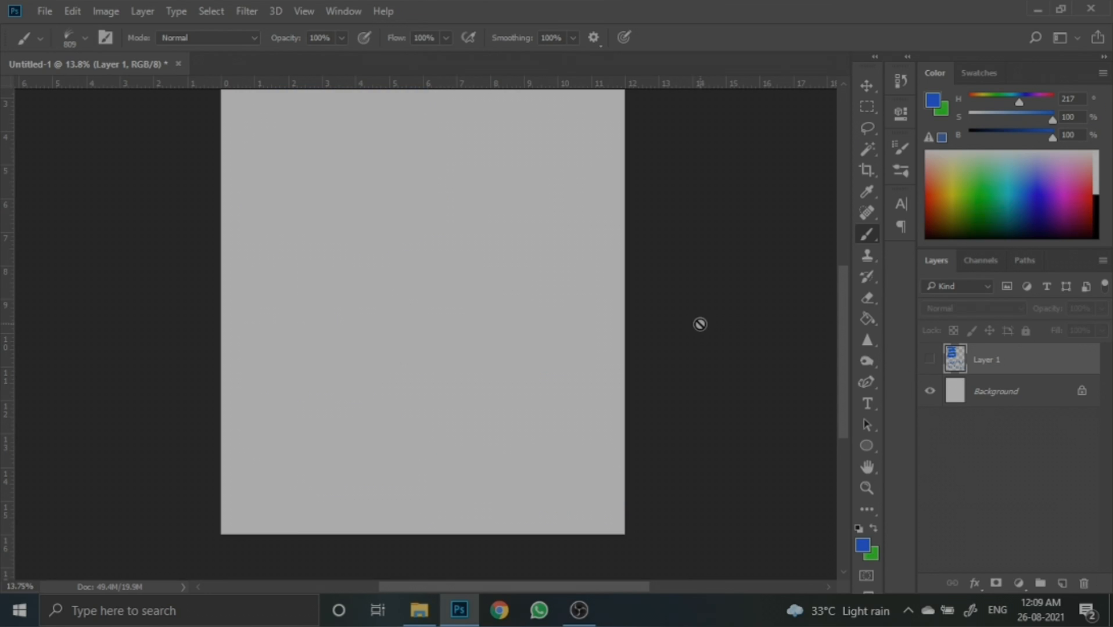
click(900, 150)
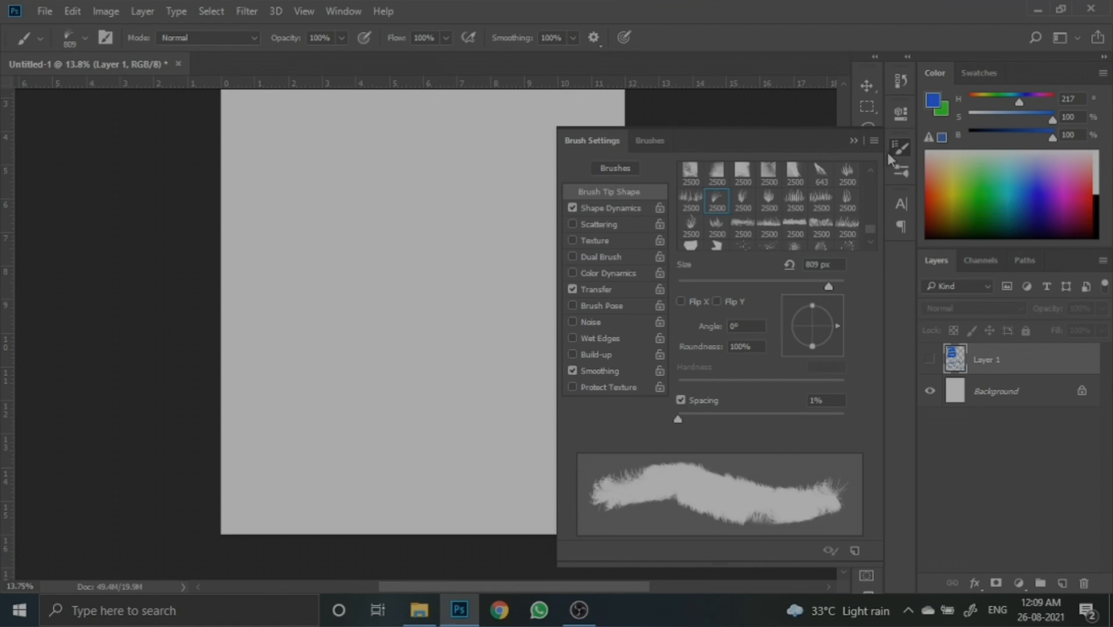
scroll(766, 199, up, 5)
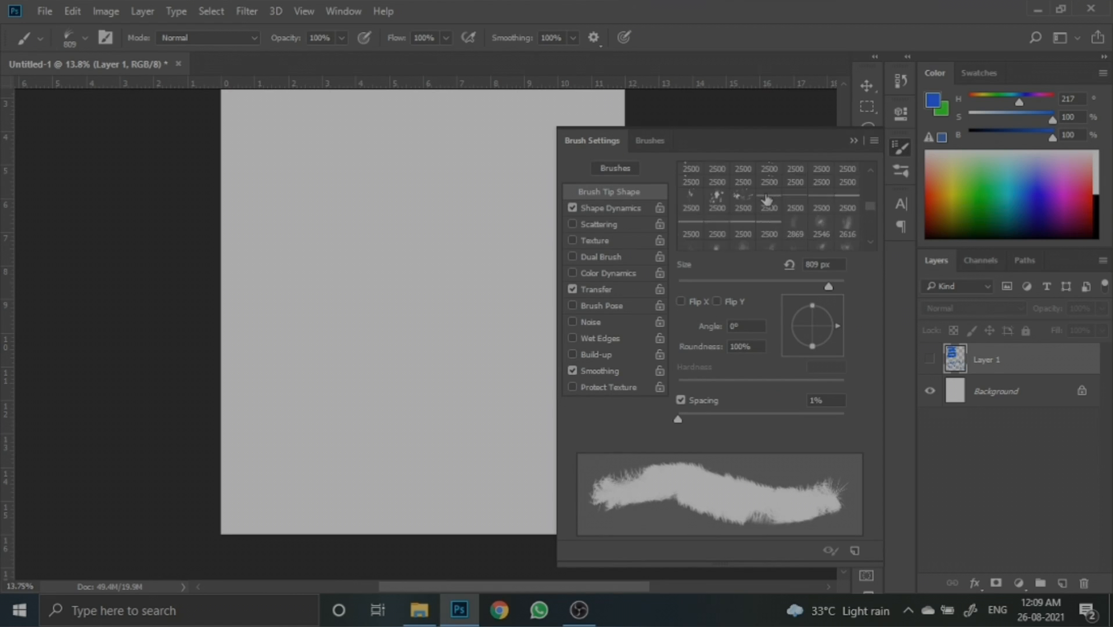
scroll(767, 199, up, 5)
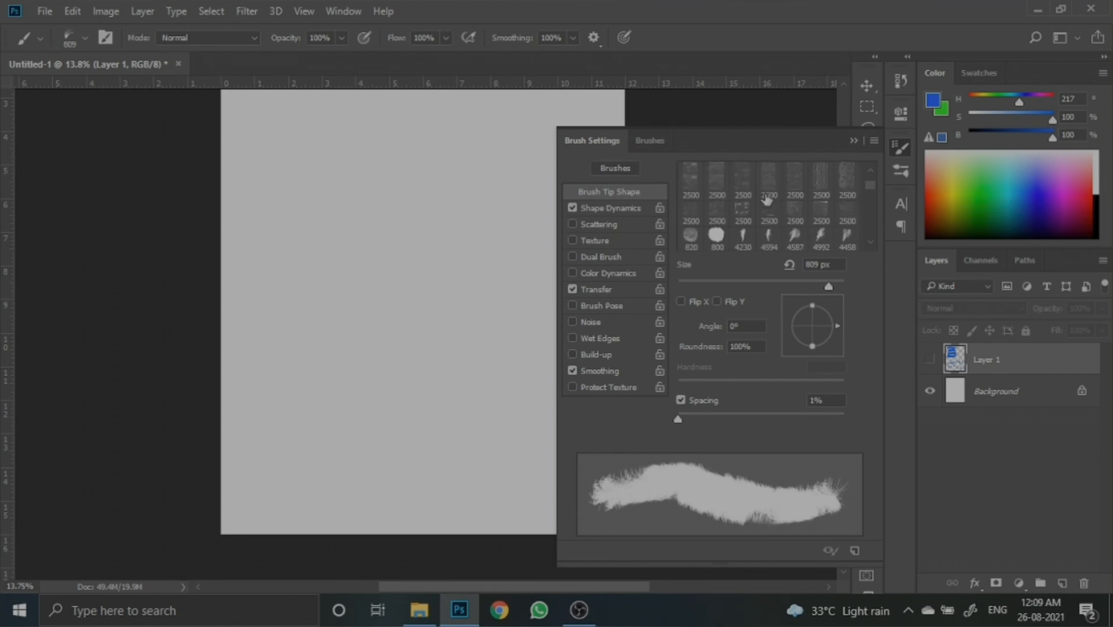
scroll(766, 199, up, 5)
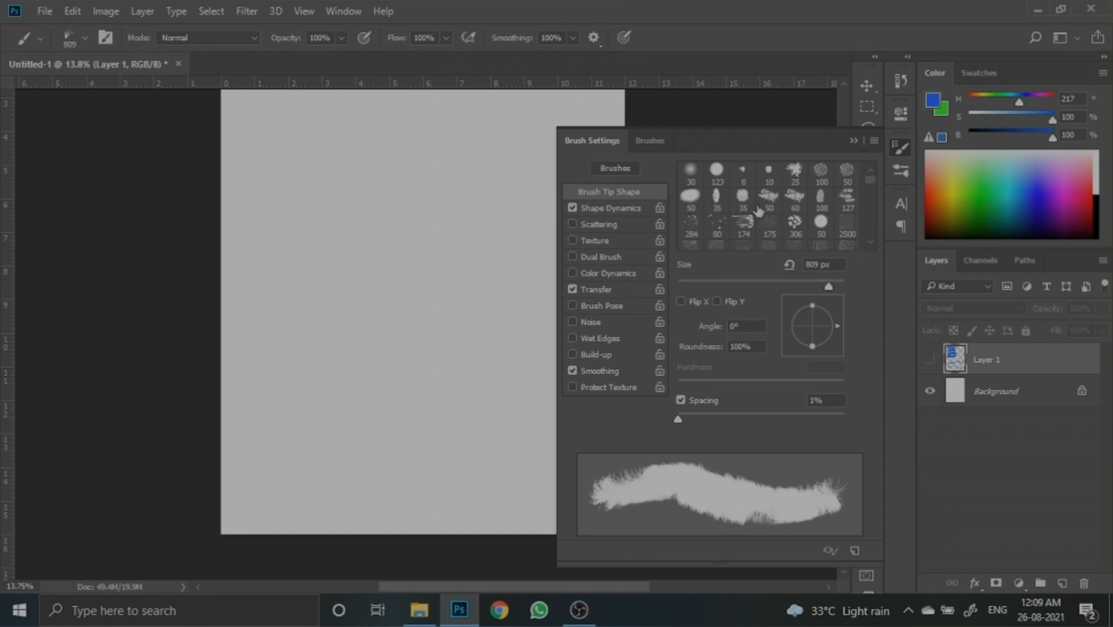
click(716, 174)
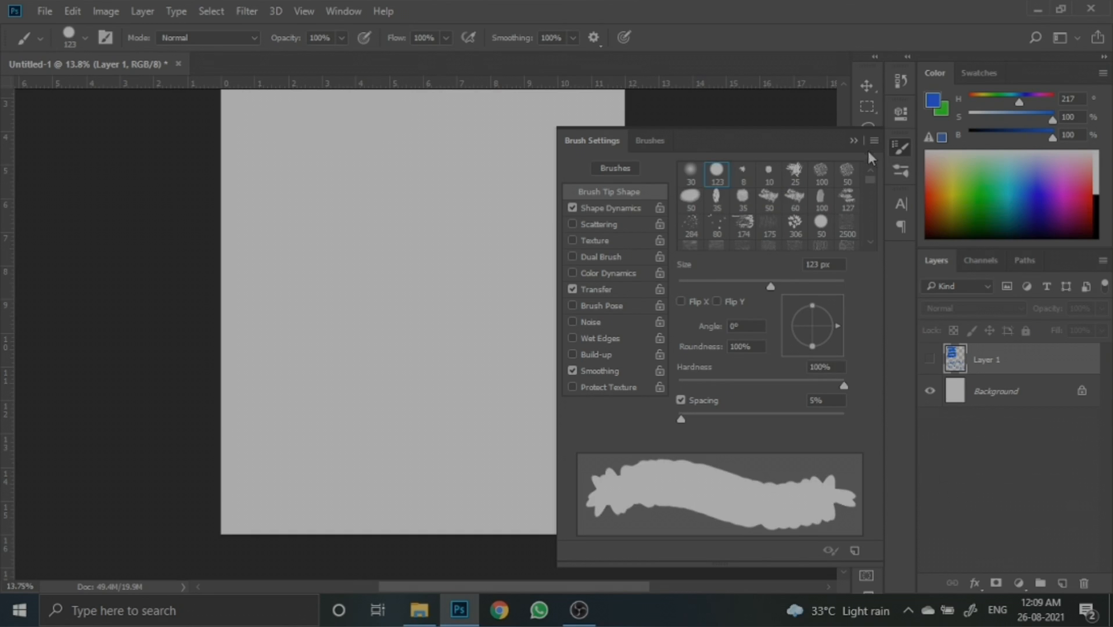
click(858, 142)
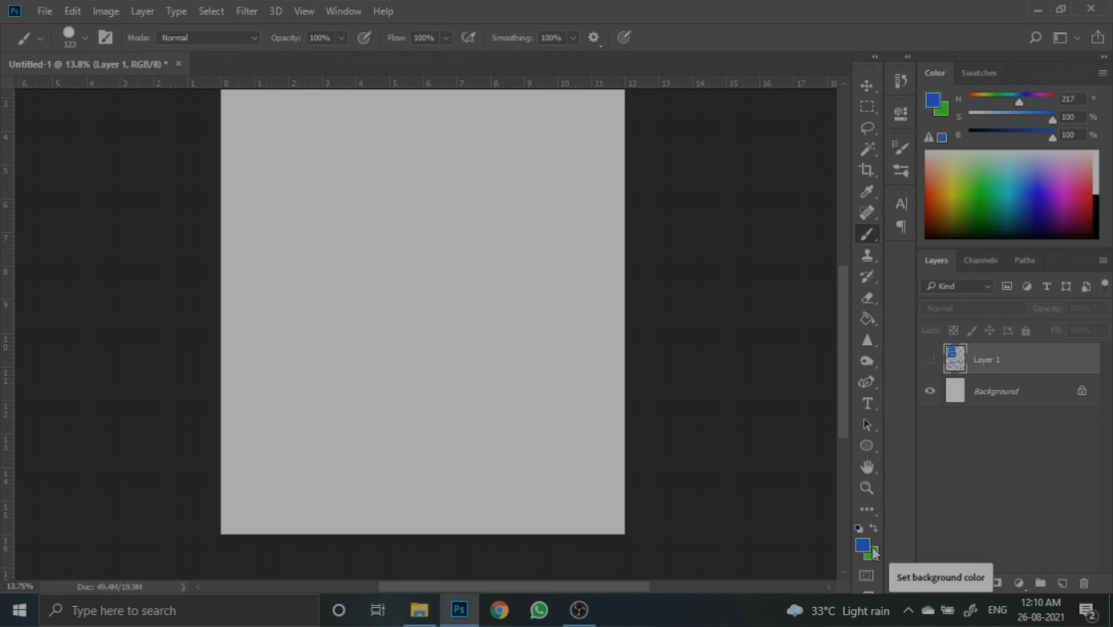
- Set the foreground colour to 5f8cd4 and add a new empty layer
click(864, 547)
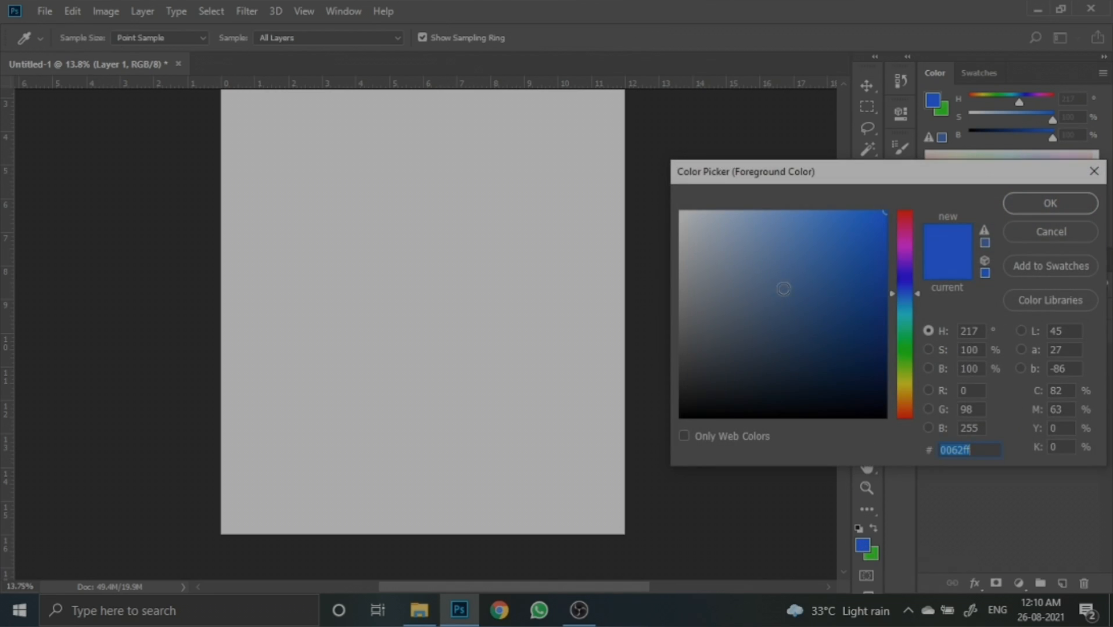
click(788, 281)
drag(788, 281, 790, 242)
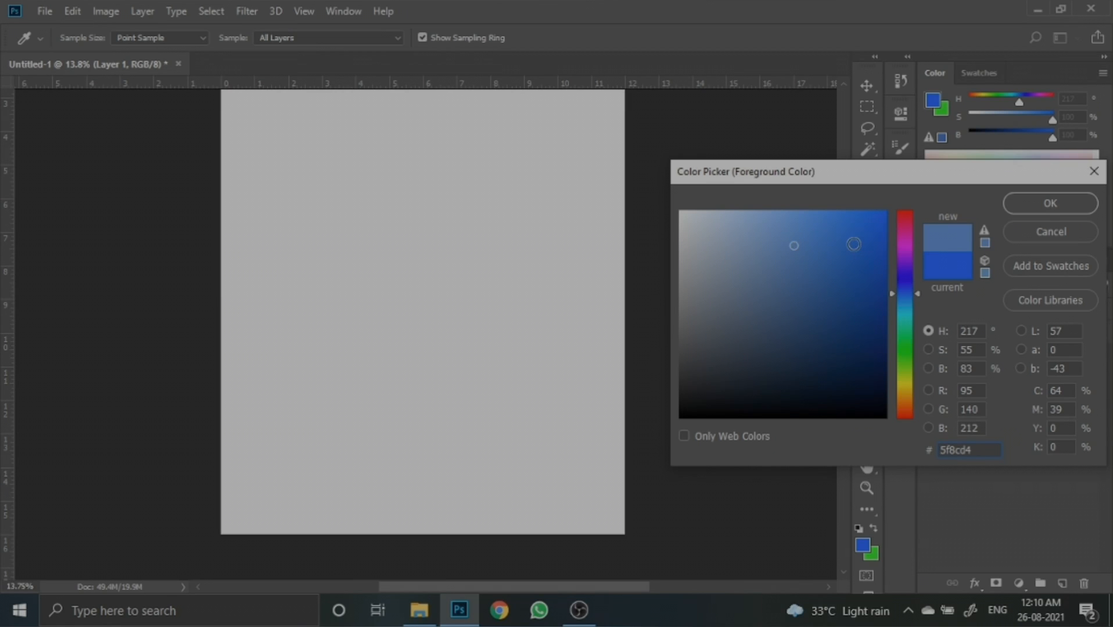
click(1008, 206)
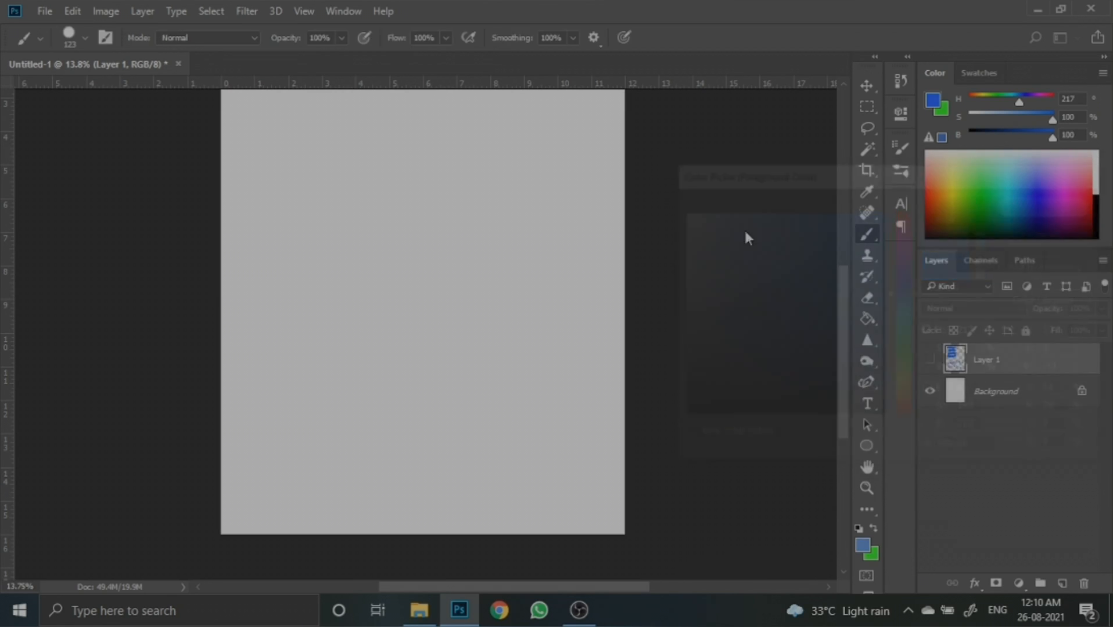
click(1062, 583)
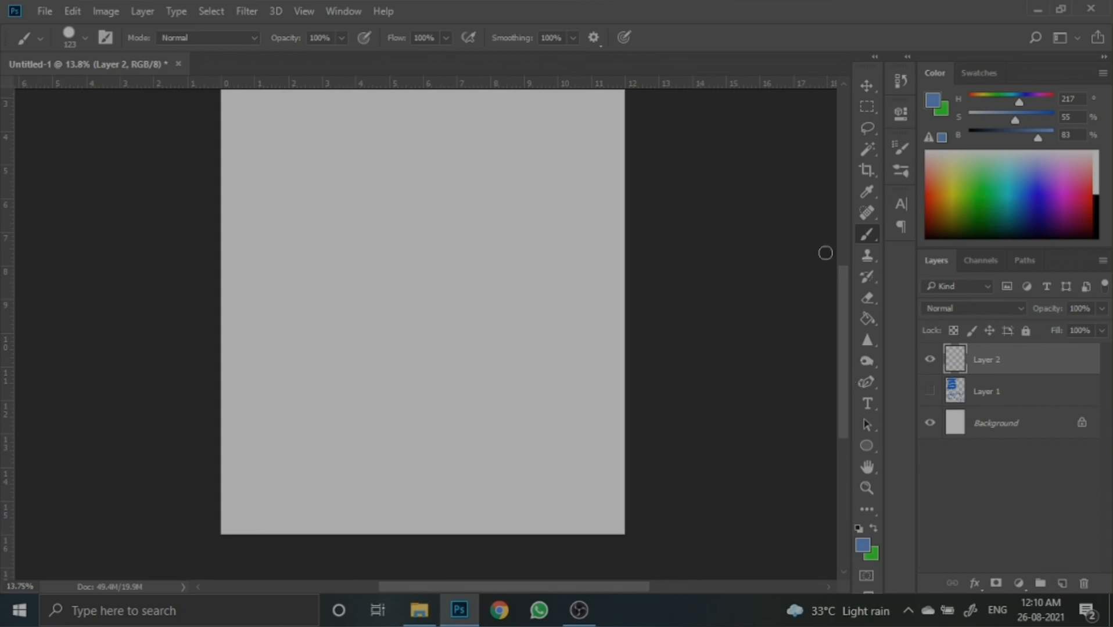
- Shrink the brush to 70 px and paint a solid arrow-shaped blob in the canvas's upper right
key(bracketleft)
key(bracketleft)
key(bracketleft)
key(bracketleft)
scroll(423, 247, up, 1)
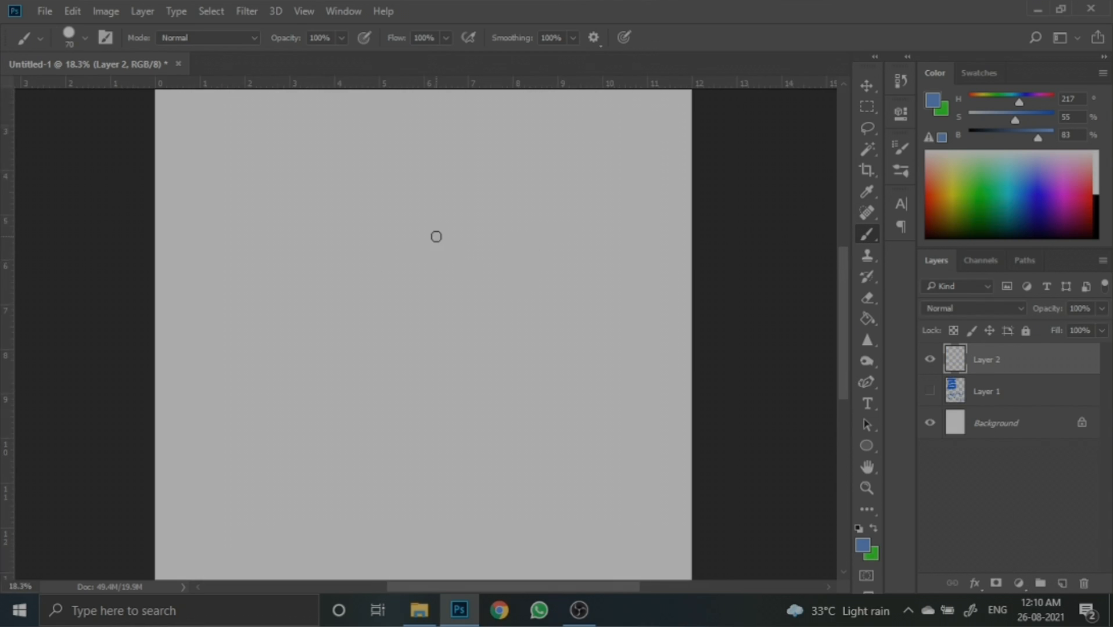
mouse_move(559, 170)
mouse_down()
mouse_move(636, 238)
mouse_move(600, 218)
mouse_move(618, 224)
mouse_move(569, 268)
mouse_up()
drag(557, 172, 568, 275)
mouse_move(573, 183)
mouse_down()
mouse_move(578, 210)
mouse_move(560, 202)
mouse_move(573, 201)
mouse_move(508, 222)
mouse_move(548, 229)
mouse_move(539, 220)
mouse_move(578, 249)
mouse_up()
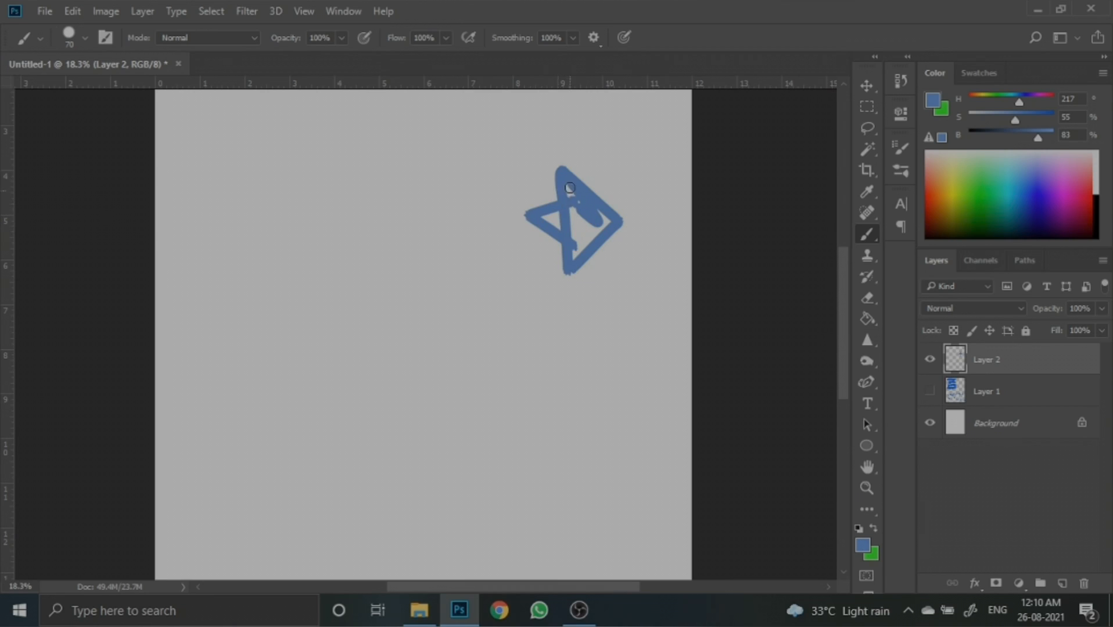
drag(570, 189, 577, 267)
mouse_move(572, 210)
mouse_down()
mouse_move(606, 242)
mouse_move(605, 224)
mouse_move(544, 281)
mouse_move(589, 224)
mouse_move(566, 256)
mouse_move(548, 182)
mouse_move(568, 223)
mouse_move(605, 224)
mouse_move(557, 178)
mouse_move(601, 220)
mouse_move(574, 276)
mouse_move(603, 226)
mouse_move(558, 264)
mouse_move(564, 216)
mouse_move(524, 216)
mouse_move(554, 222)
mouse_move(591, 261)
mouse_move(561, 274)
mouse_move(557, 229)
mouse_move(564, 275)
mouse_up()
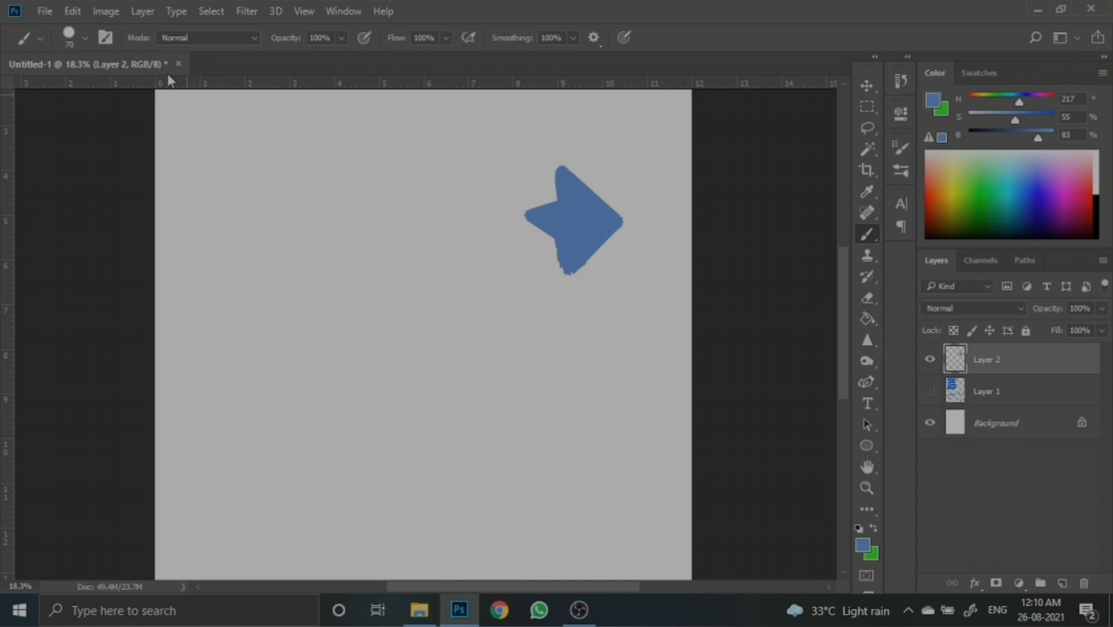
- Define a new brush preset from the painted arrow shape with the default name
click(74, 12)
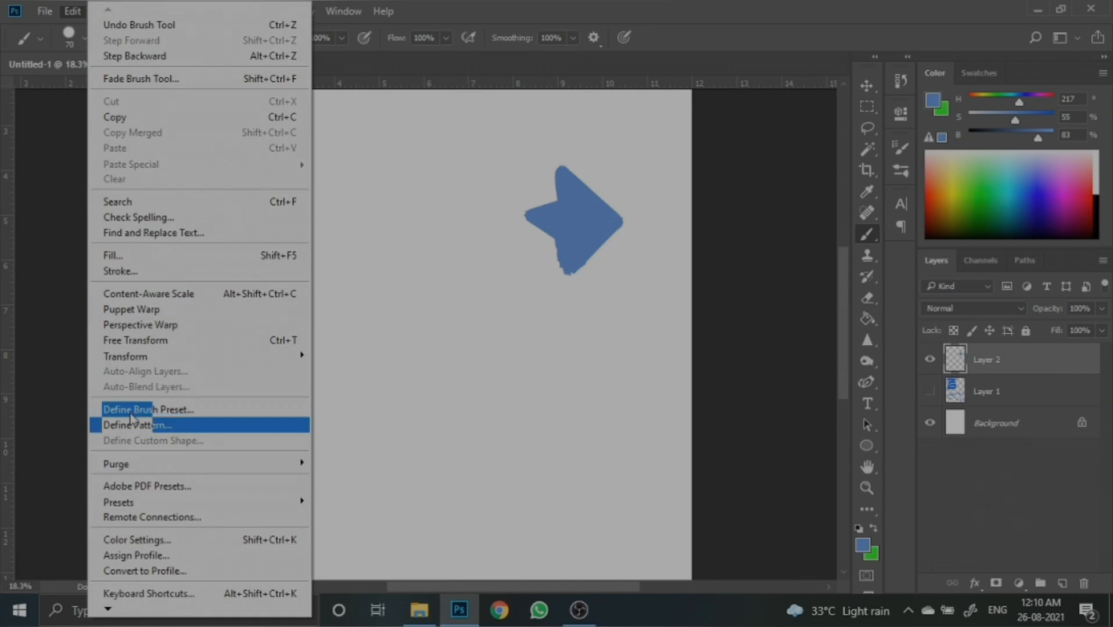
click(157, 411)
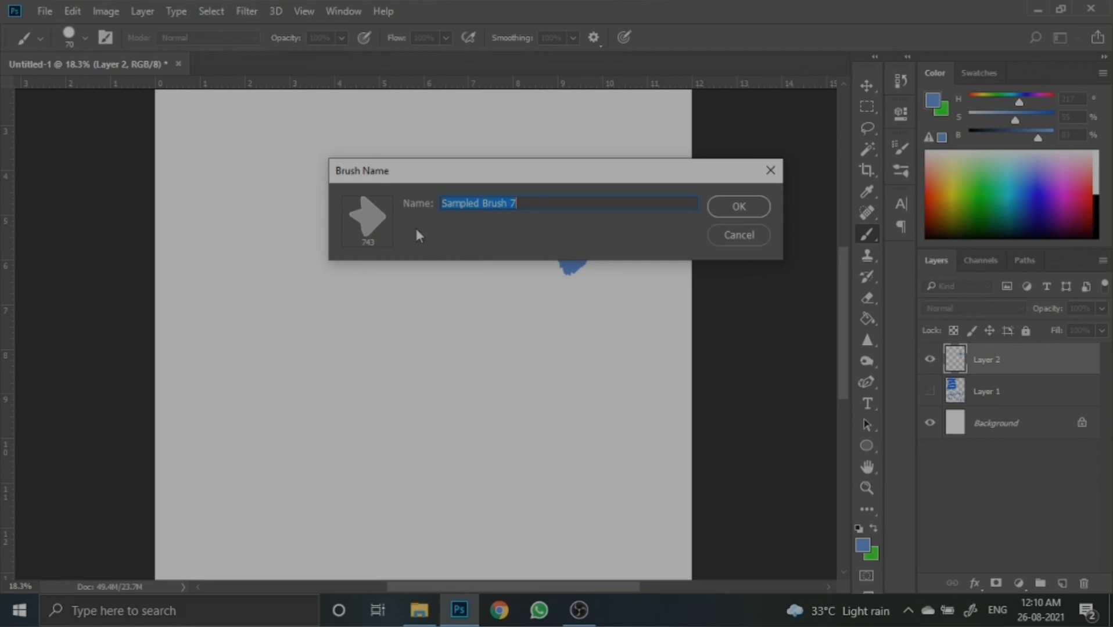
click(737, 209)
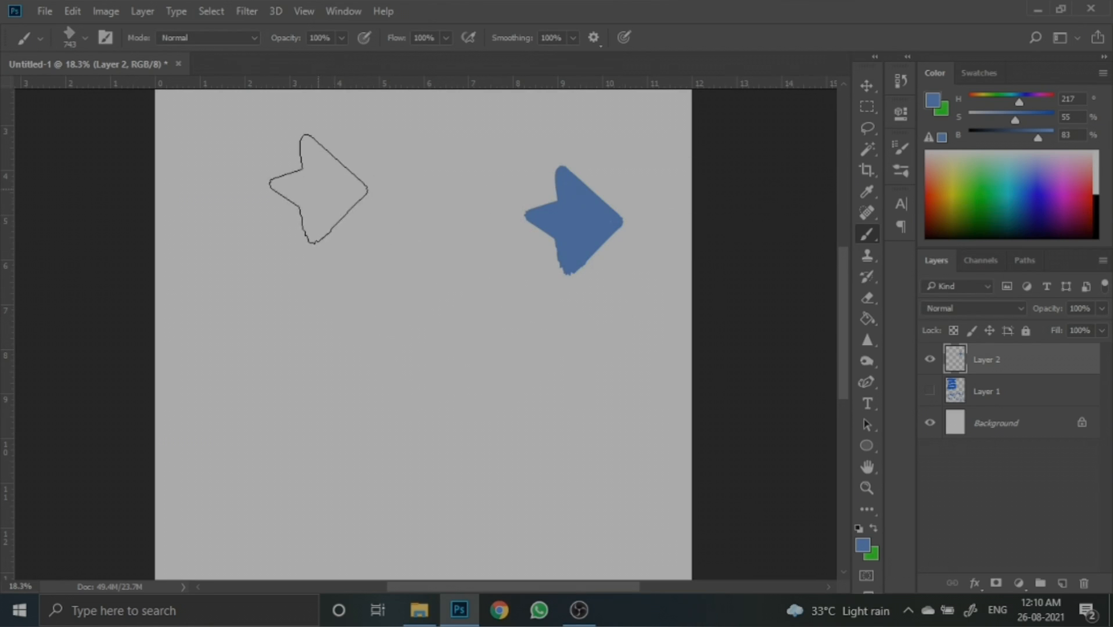
- Paint single stamps and long strokes across the canvas with the new arrow brush
drag(317, 191, 327, 201)
click(479, 323)
click(349, 342)
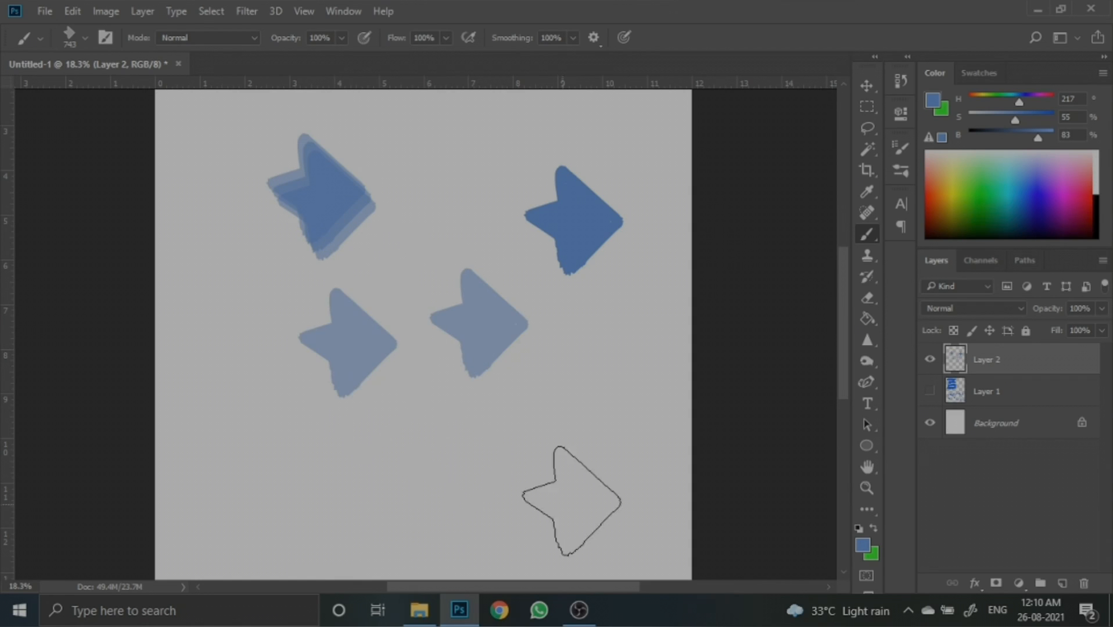
mouse_move(587, 358)
mouse_down()
mouse_move(444, 483)
mouse_move(431, 469)
mouse_up()
drag(337, 443, 241, 407)
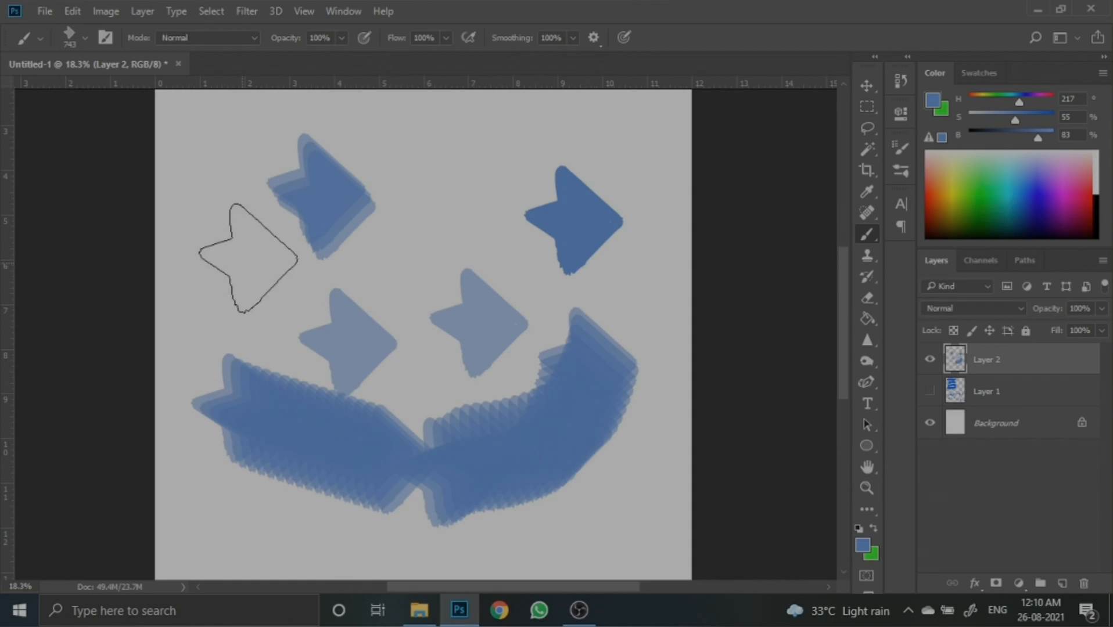
drag(236, 243, 244, 274)
mouse_move(505, 163)
mouse_down()
mouse_move(459, 191)
mouse_move(441, 230)
mouse_move(397, 238)
mouse_up()
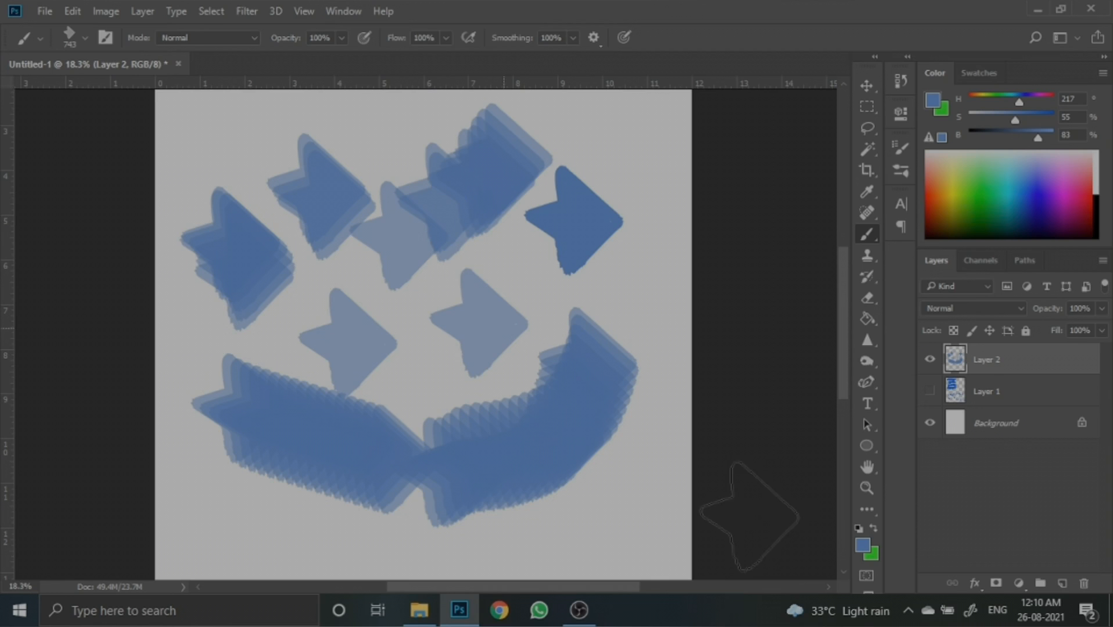
- Set the foreground colour to black 000000
click(862, 545)
click(799, 416)
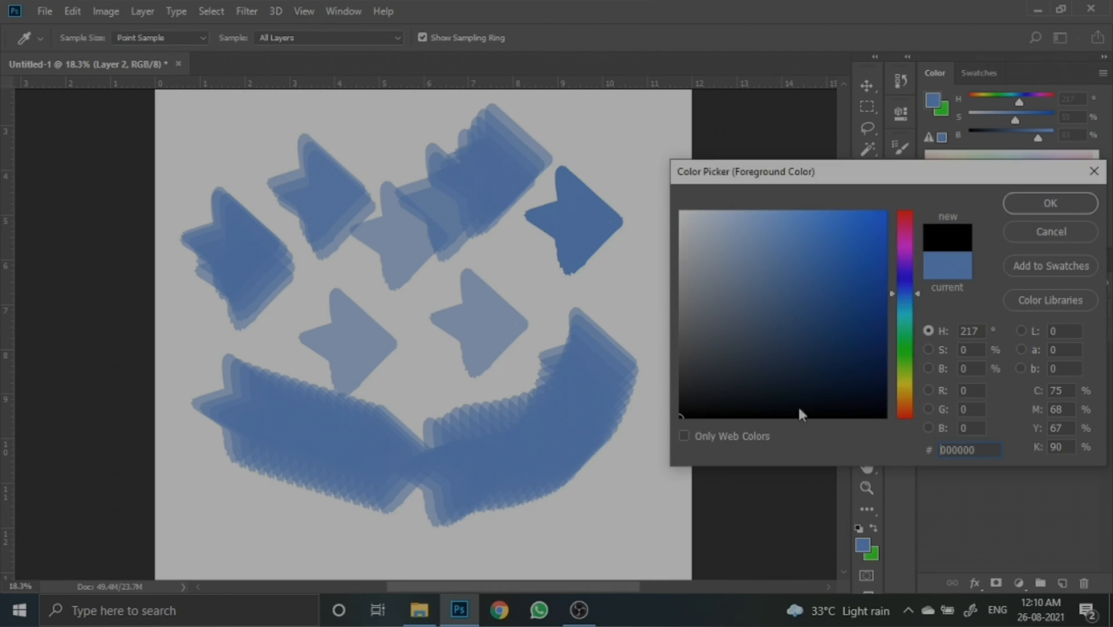
click(1049, 203)
- Free-transform the painted arrows, scaling them to about 51% toward the upper-left corner
scroll(580, 311, down, 3)
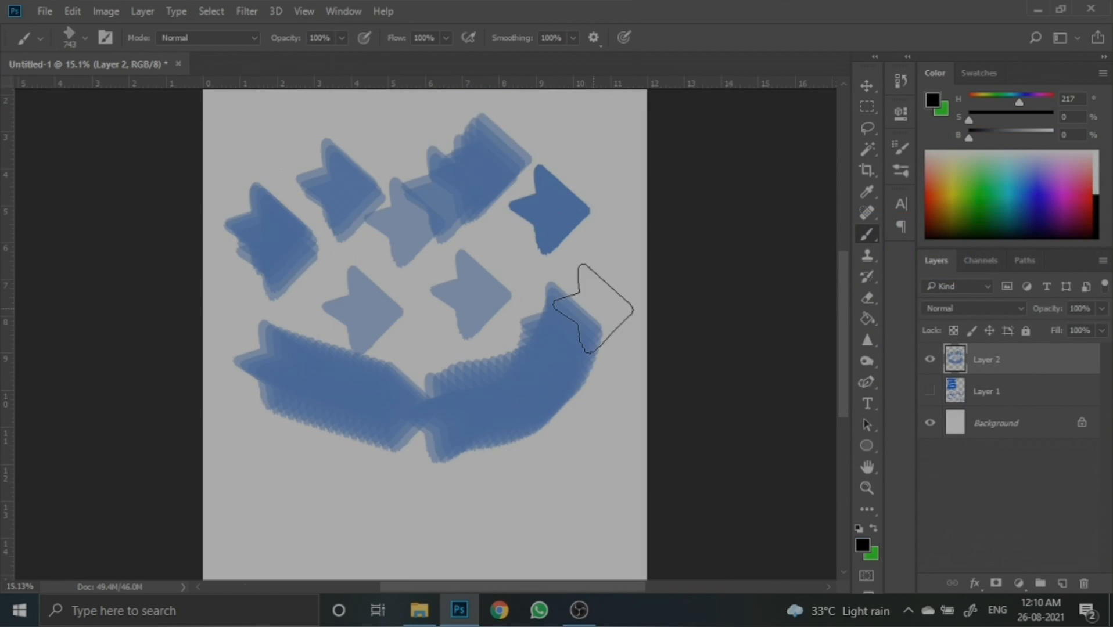
key(ctrl+t)
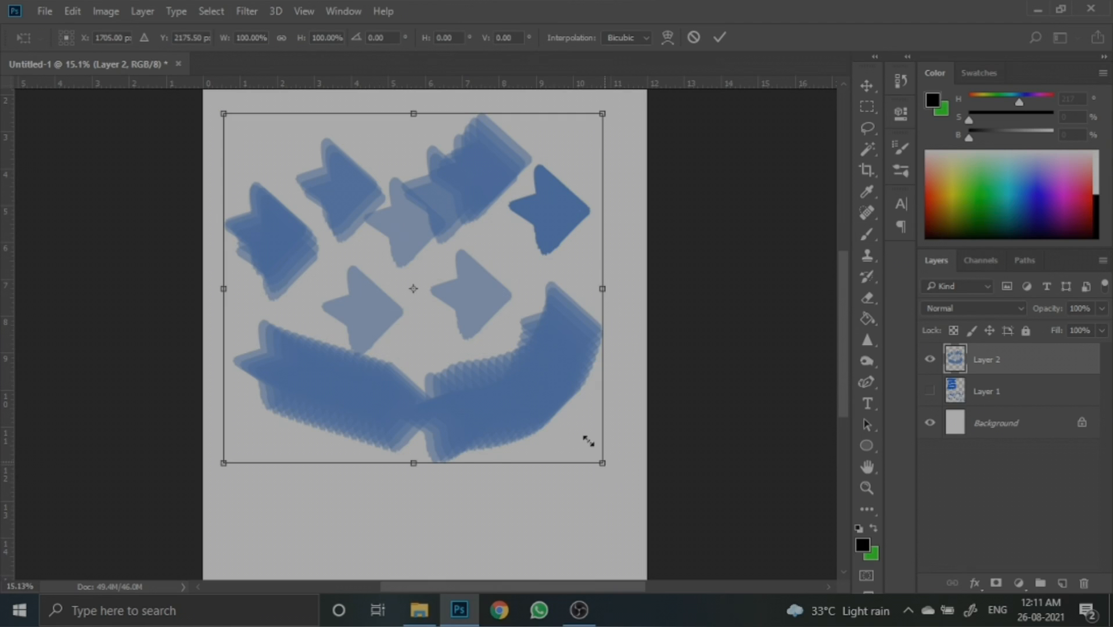
drag(587, 441, 403, 271)
click(720, 37)
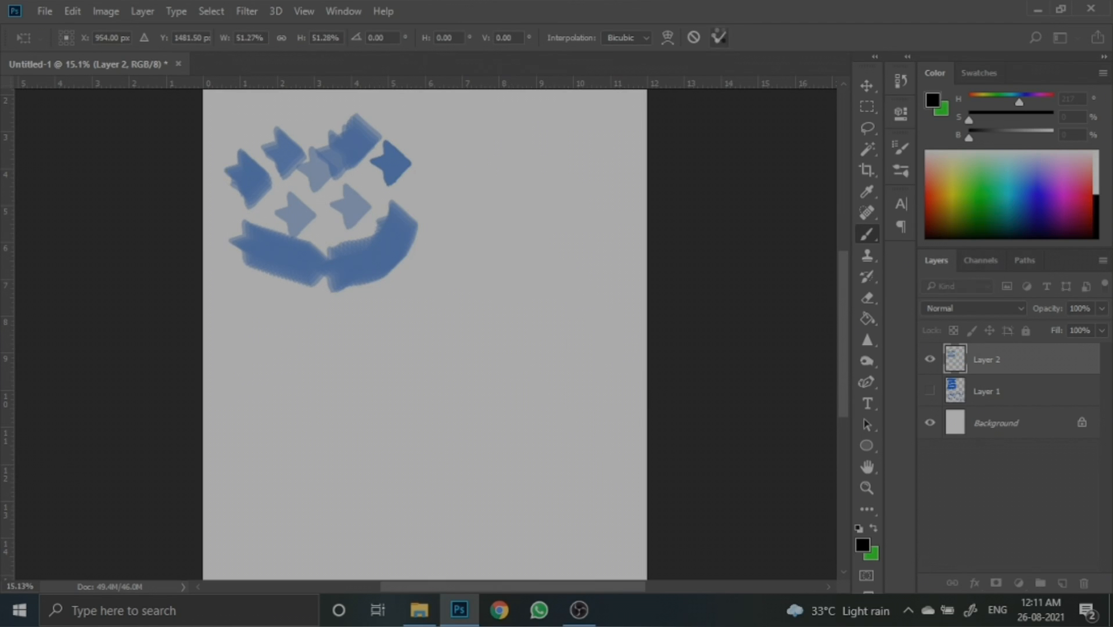
- Paint black arrow stamps and short strokes in the empty lower half of the canvas
drag(529, 287, 519, 303)
click(451, 378)
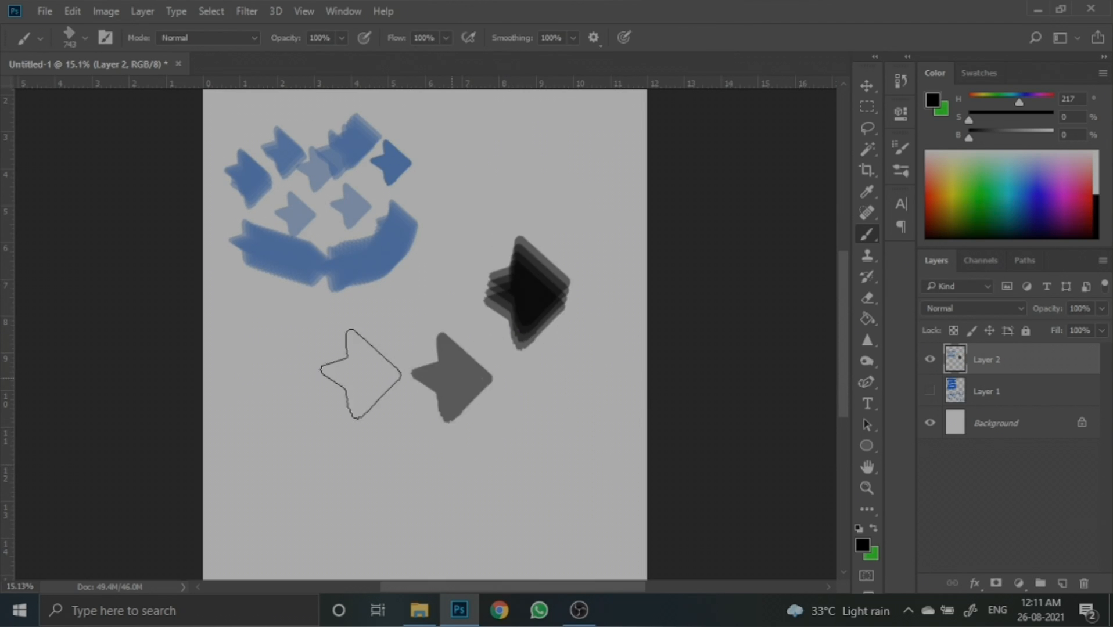
click(348, 392)
click(514, 469)
drag(515, 469, 504, 471)
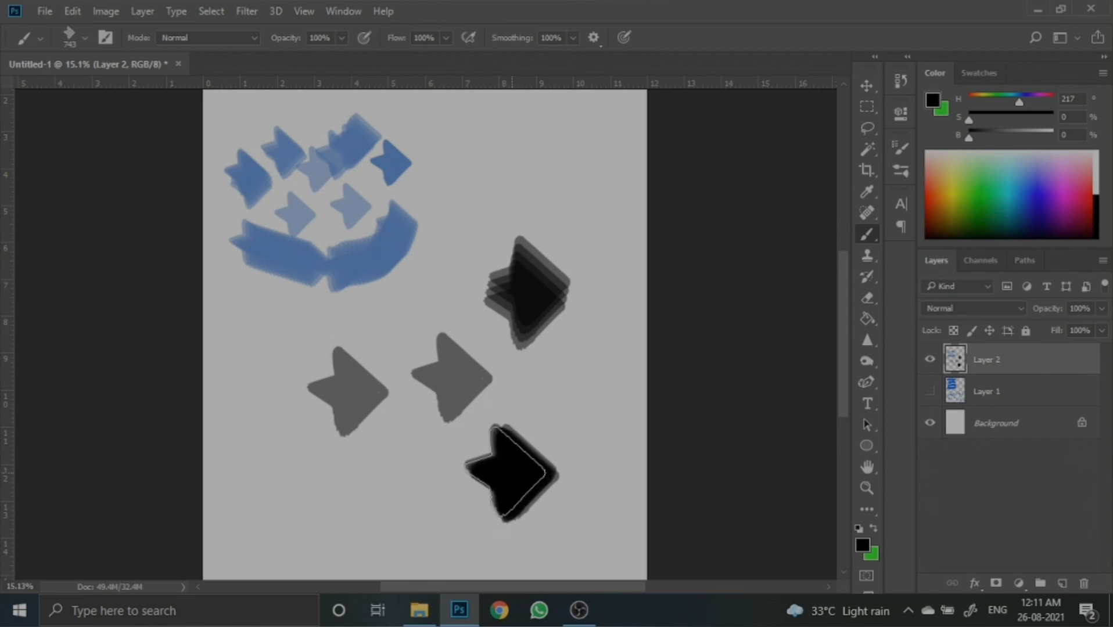
drag(410, 491, 398, 496)
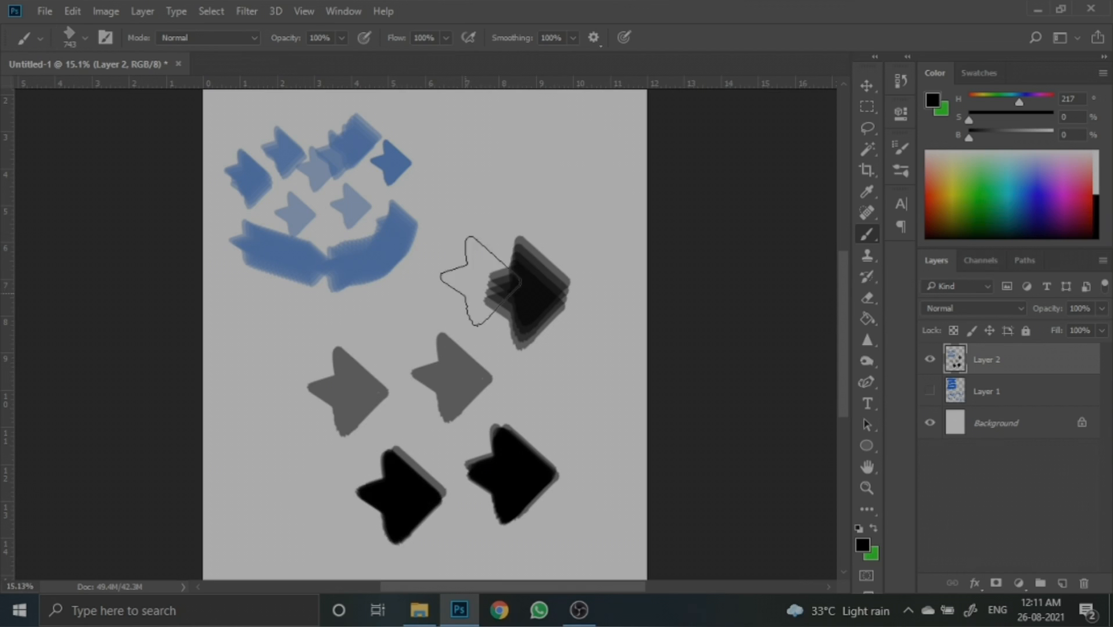
- Reduce the brush to 250 px and paint a wavy stroke near the top right
key(bracketleft)
key(bracketleft)
key(bracketleft)
key(bracketleft)
key(bracketleft)
key(bracketleft)
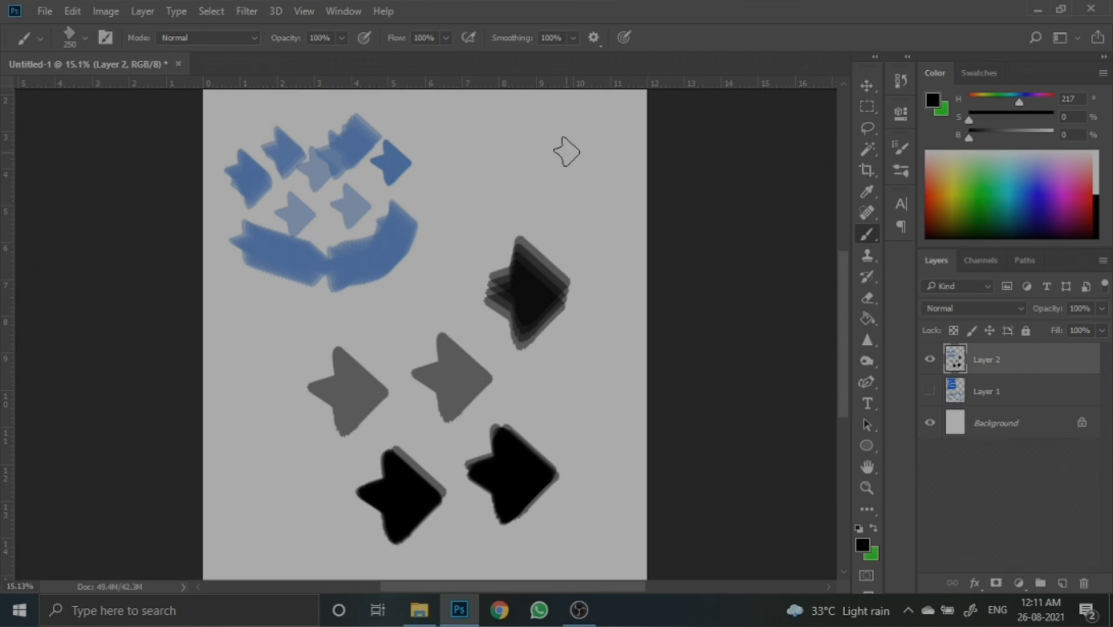
drag(569, 147, 481, 187)
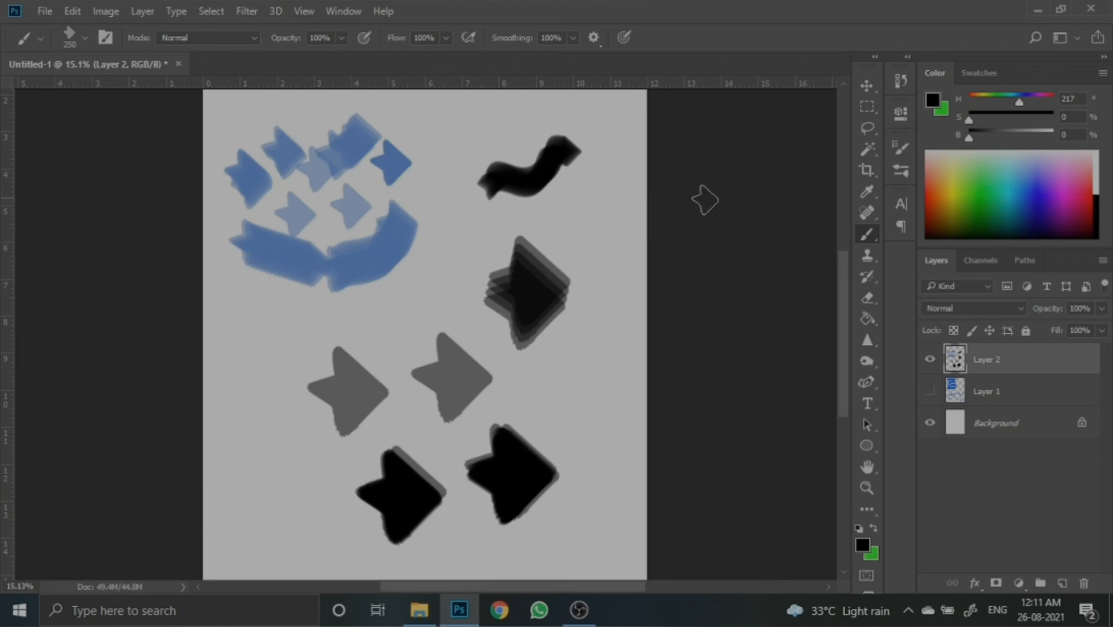
- Set brush spacing to 129% and enable Shape Dynamics with 31% angle jitter, then close Brush Settings
click(902, 148)
drag(696, 417, 773, 416)
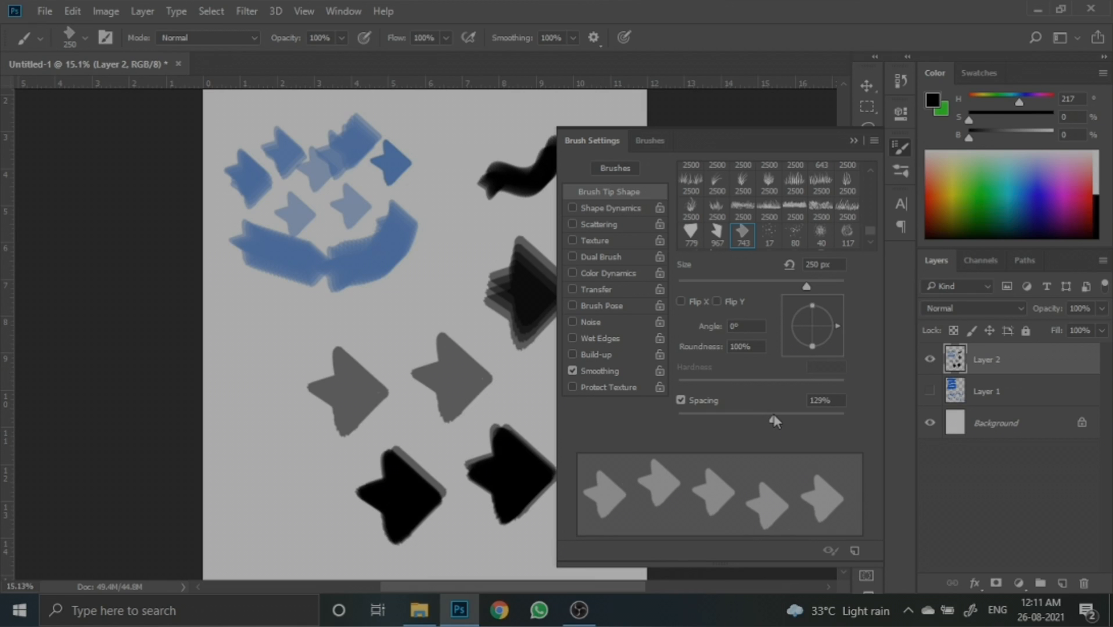
click(606, 208)
click(707, 304)
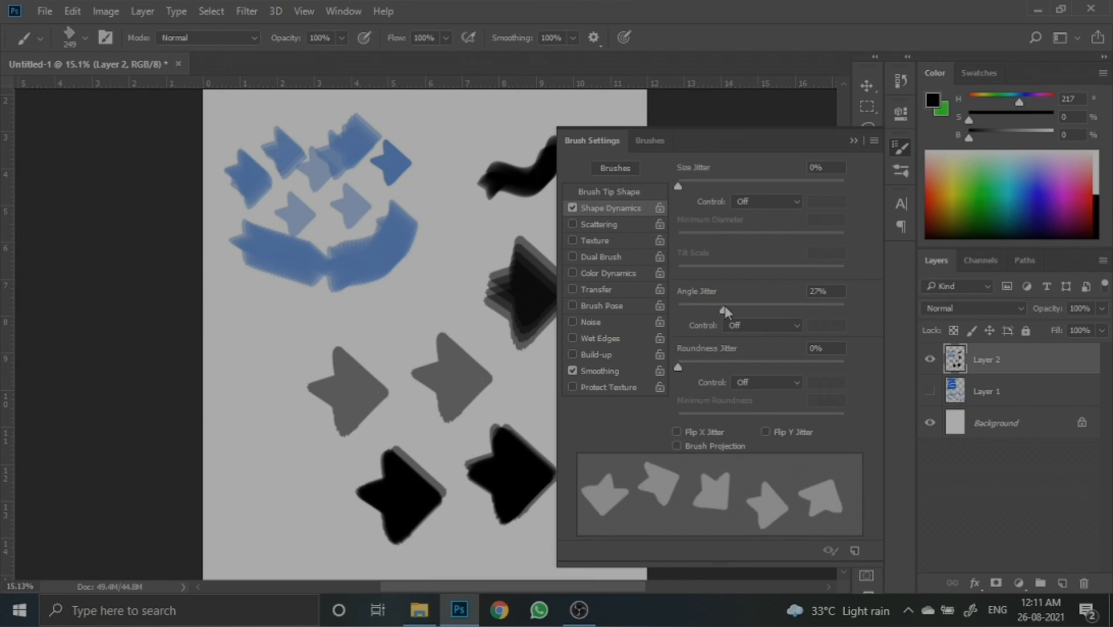
click(606, 290)
click(853, 141)
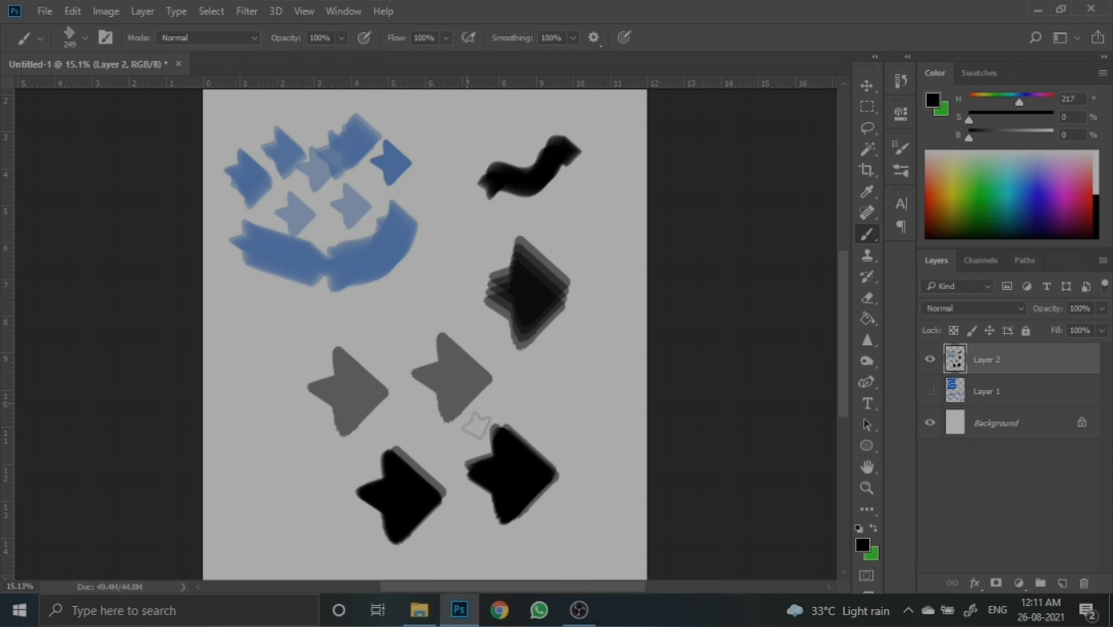
- Free-transform all the painted shapes, scaling them to about 50% toward the upper left
scroll(494, 440, down, 3)
scroll(561, 457, up, 1)
key(ctrl+t)
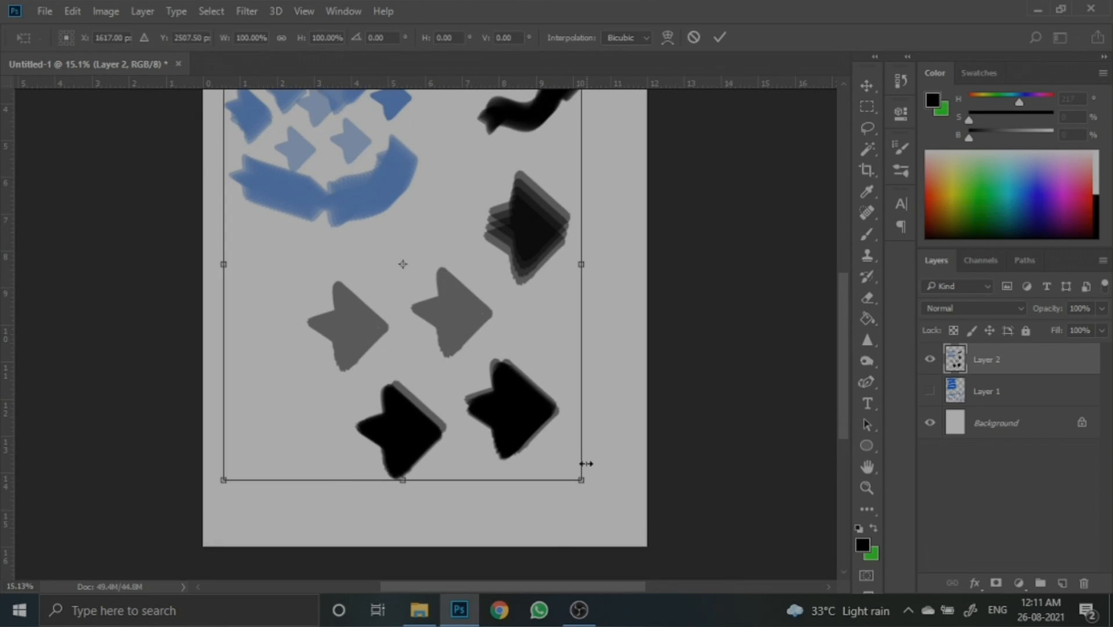
drag(584, 478, 405, 267)
click(719, 37)
- Paint a wavy stroke of spaced, rotated arrow stamps across the middle of the canvas
key(b)
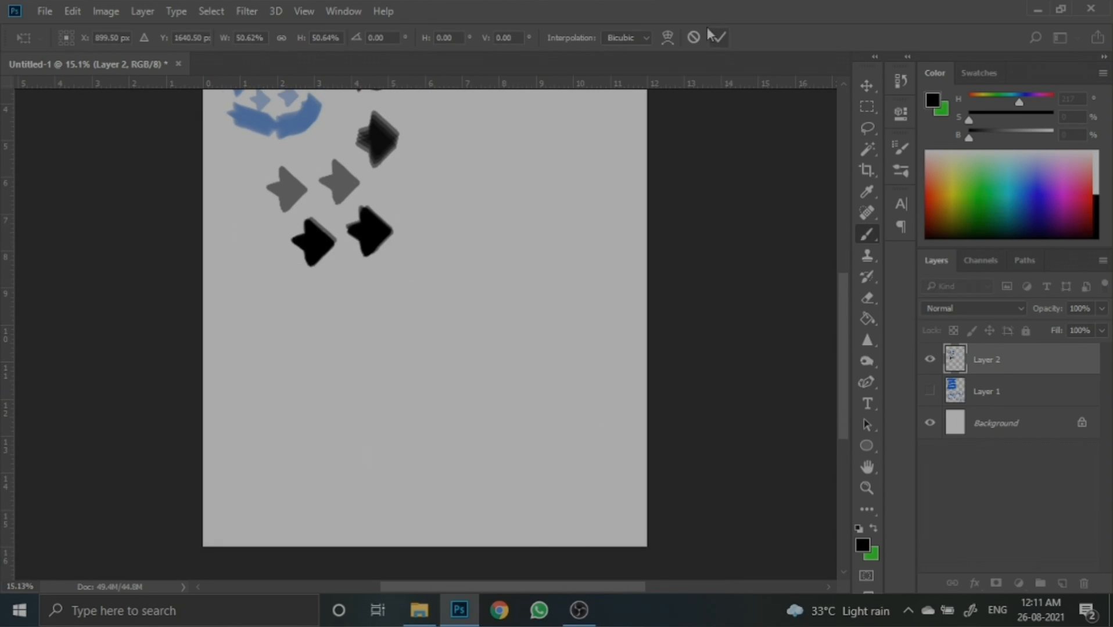
mouse_move(613, 218)
mouse_down()
mouse_move(591, 307)
mouse_move(497, 262)
mouse_move(402, 354)
mouse_move(310, 347)
mouse_move(316, 405)
mouse_up()
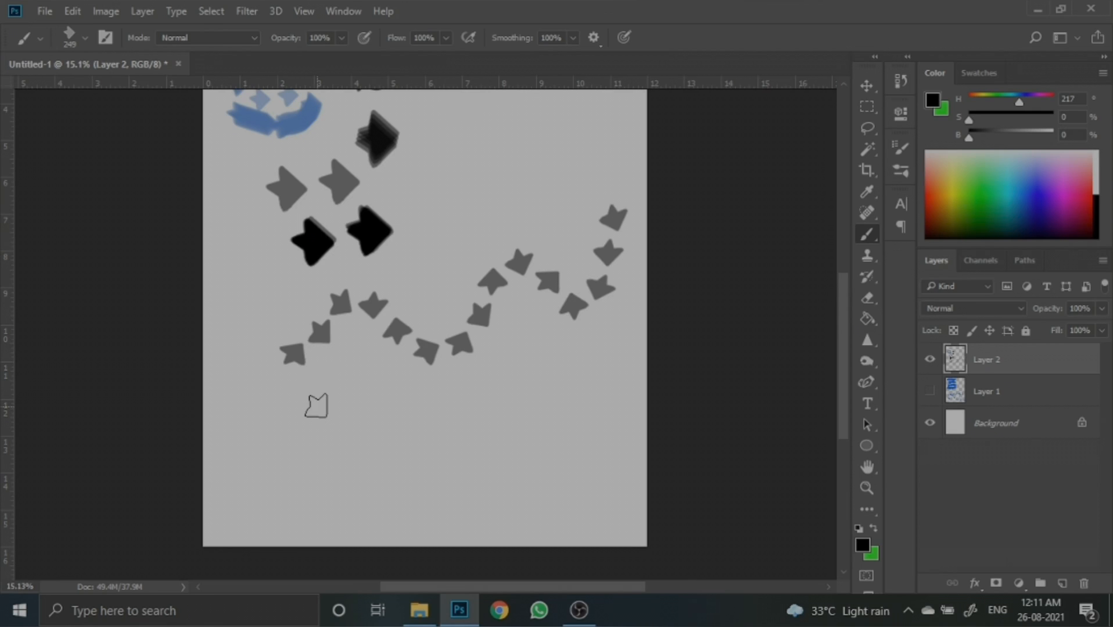
- Hide Layer 2 and add a new empty layer
click(929, 359)
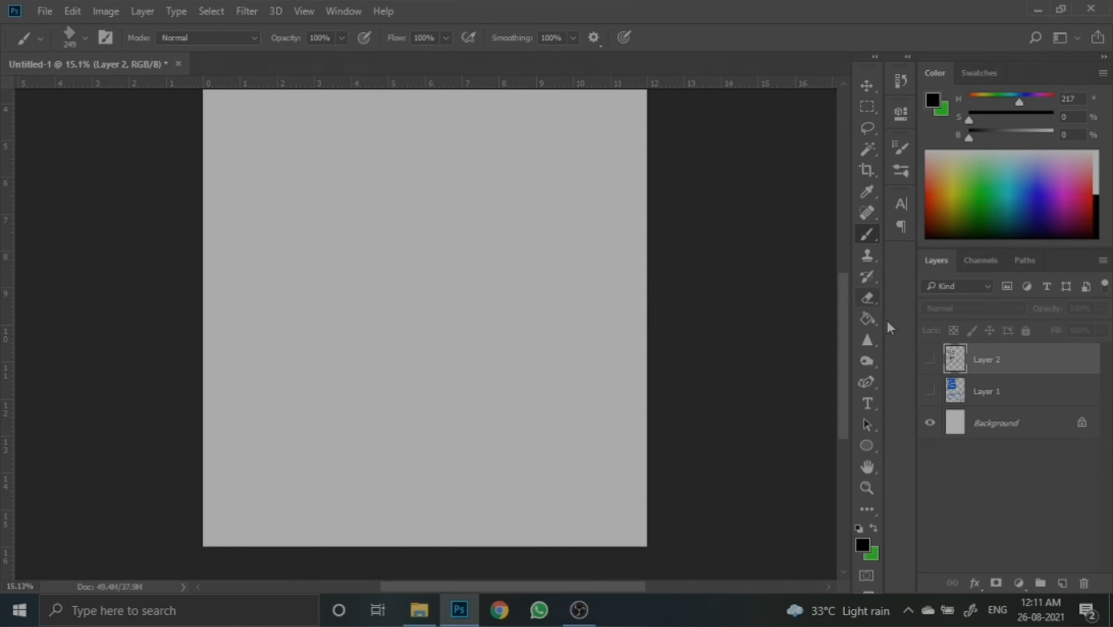
click(1062, 583)
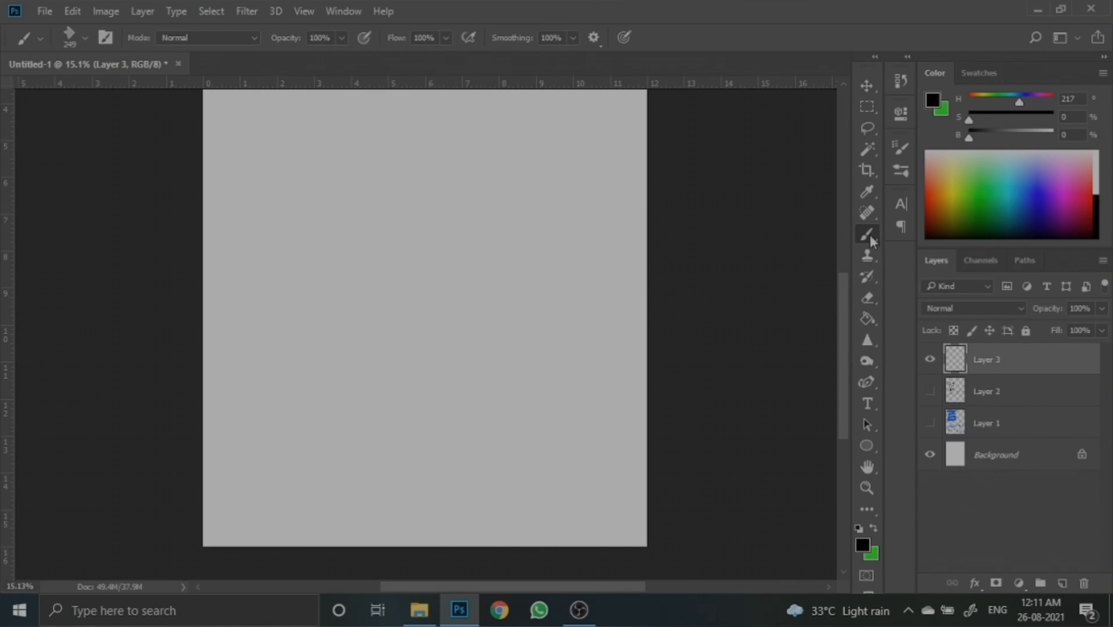
- Switch the brush tip to the 123 px hard round brush in Brush Settings
click(898, 146)
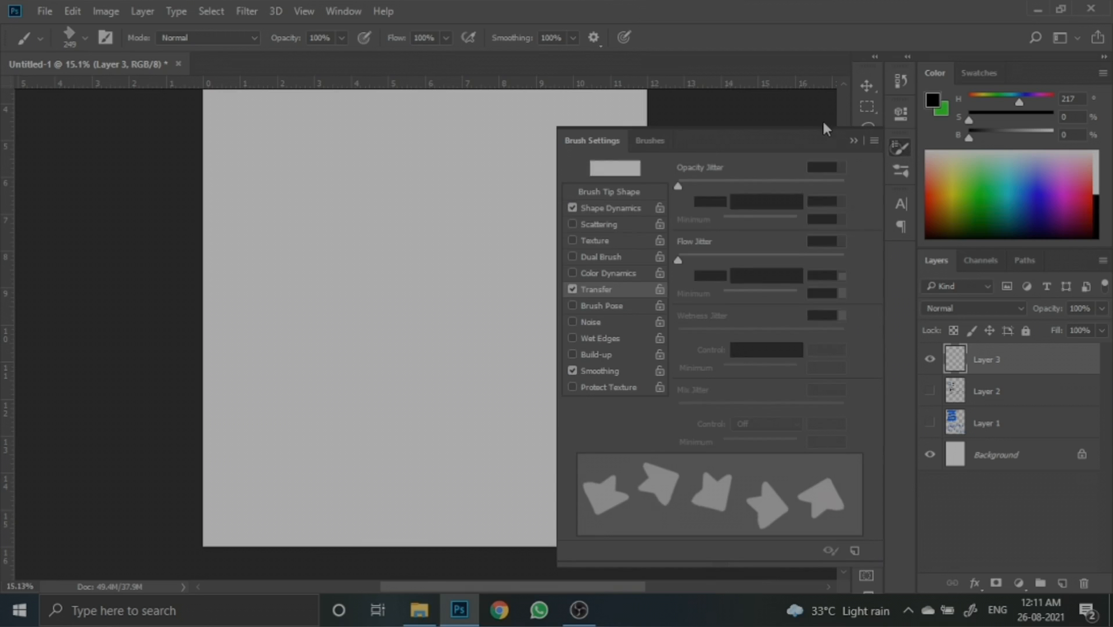
click(607, 191)
scroll(759, 198, down, 5)
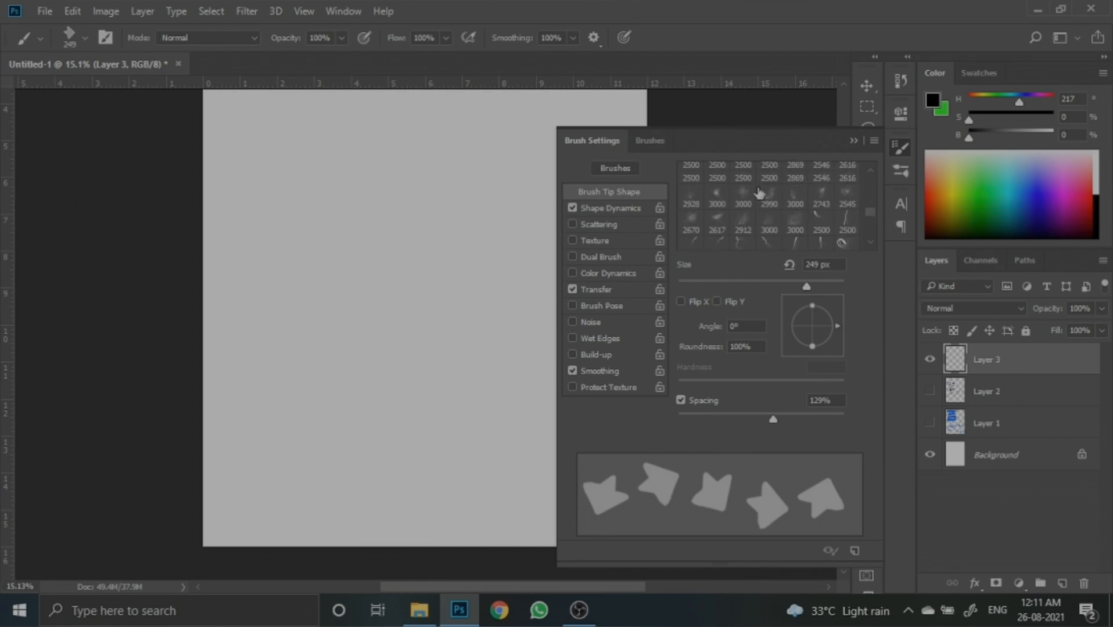
scroll(759, 194, up, 5)
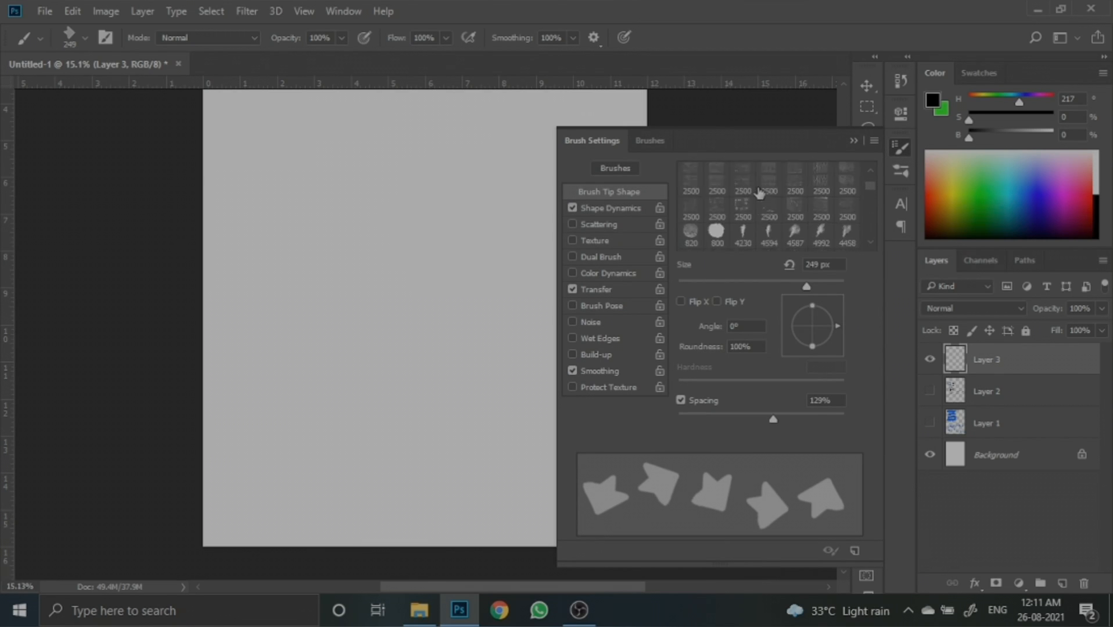
scroll(759, 193, up, 5)
click(717, 172)
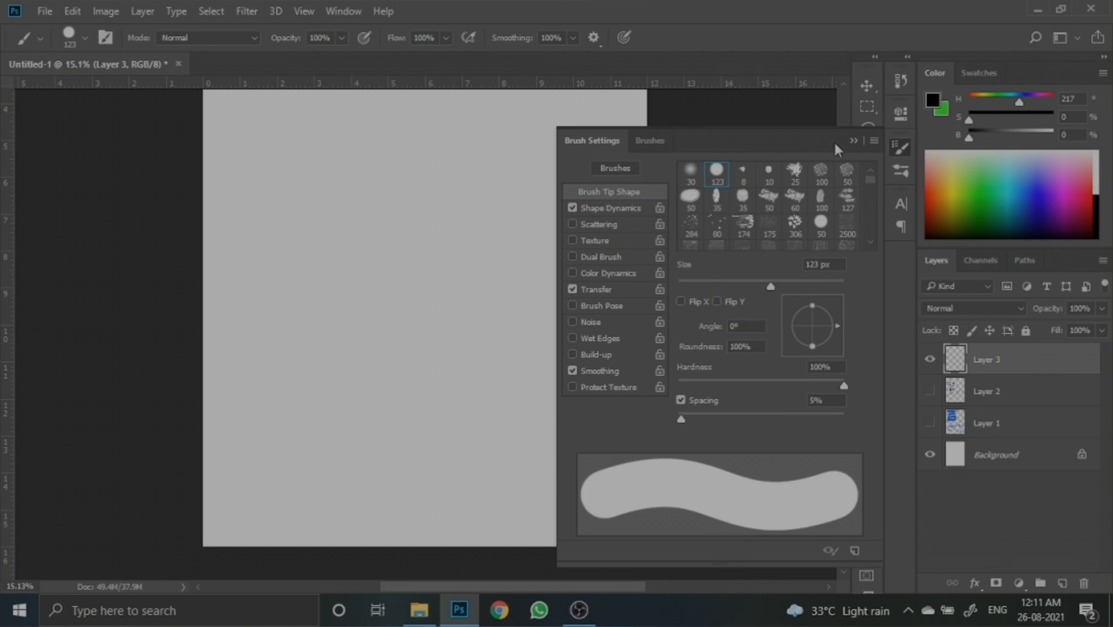
click(853, 141)
- Lower the brush spacing to its minimum and review the Shape Dynamics options before closing Brush Settings
scroll(561, 222, up, 4)
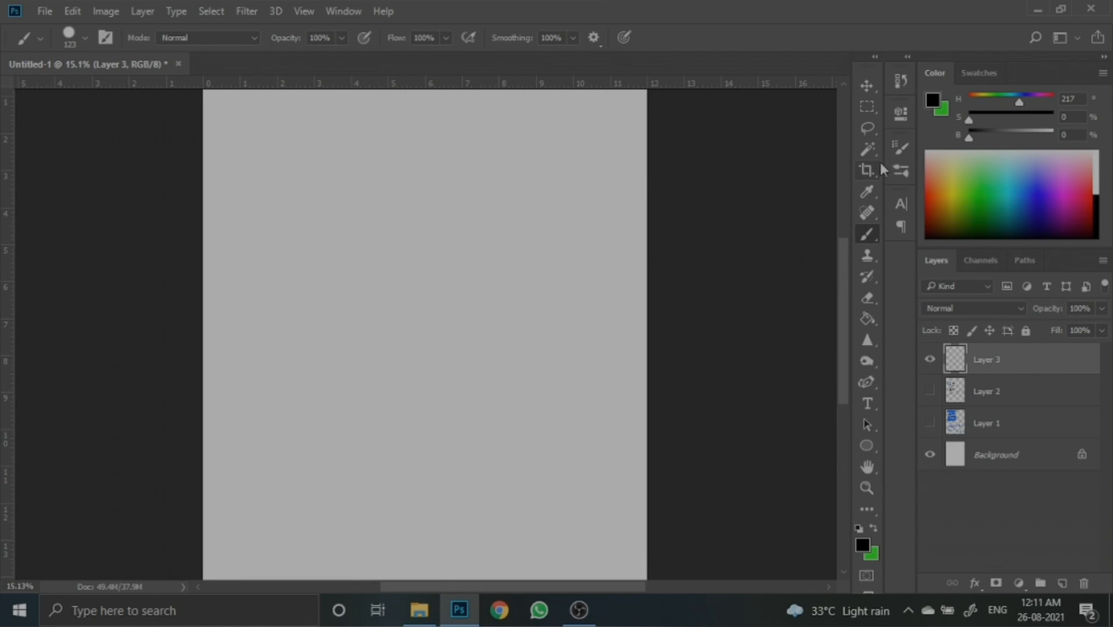
click(899, 149)
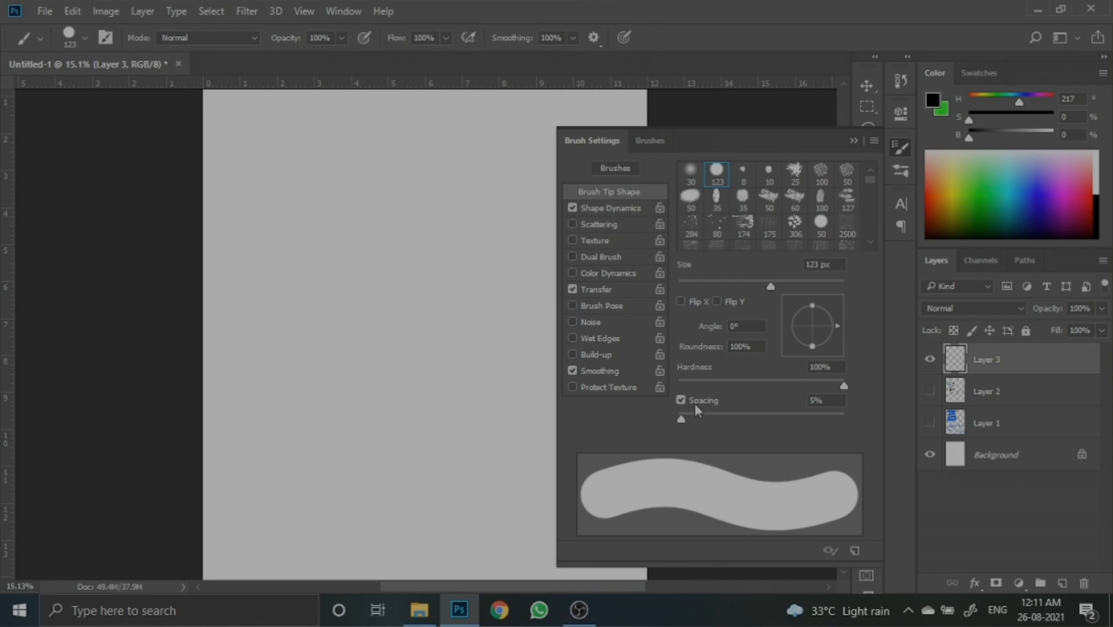
drag(680, 419, 635, 418)
click(621, 209)
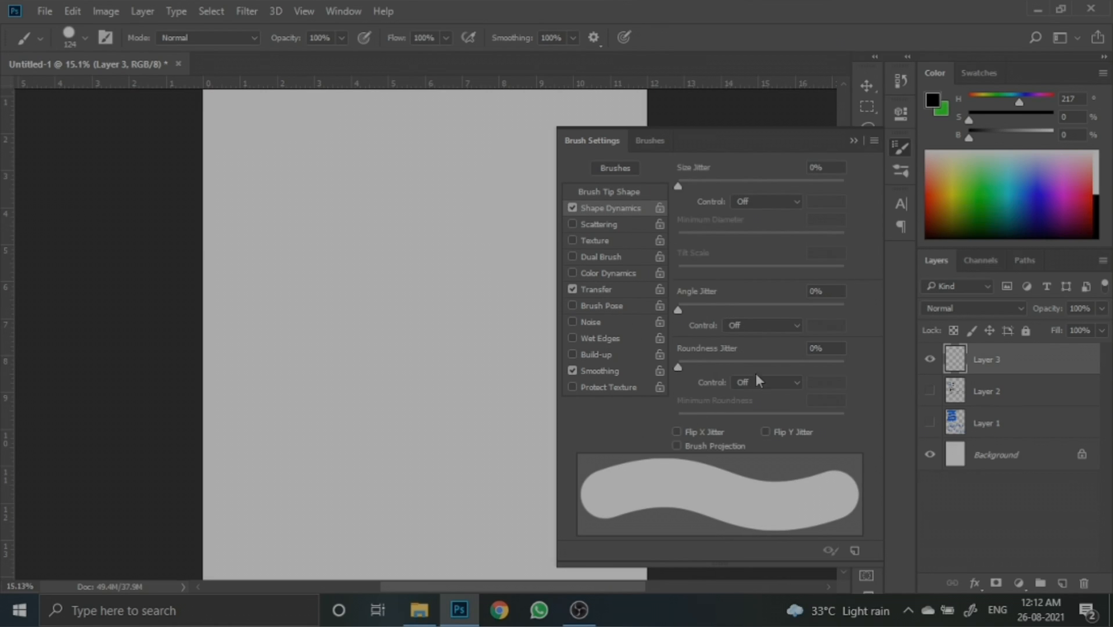
click(853, 141)
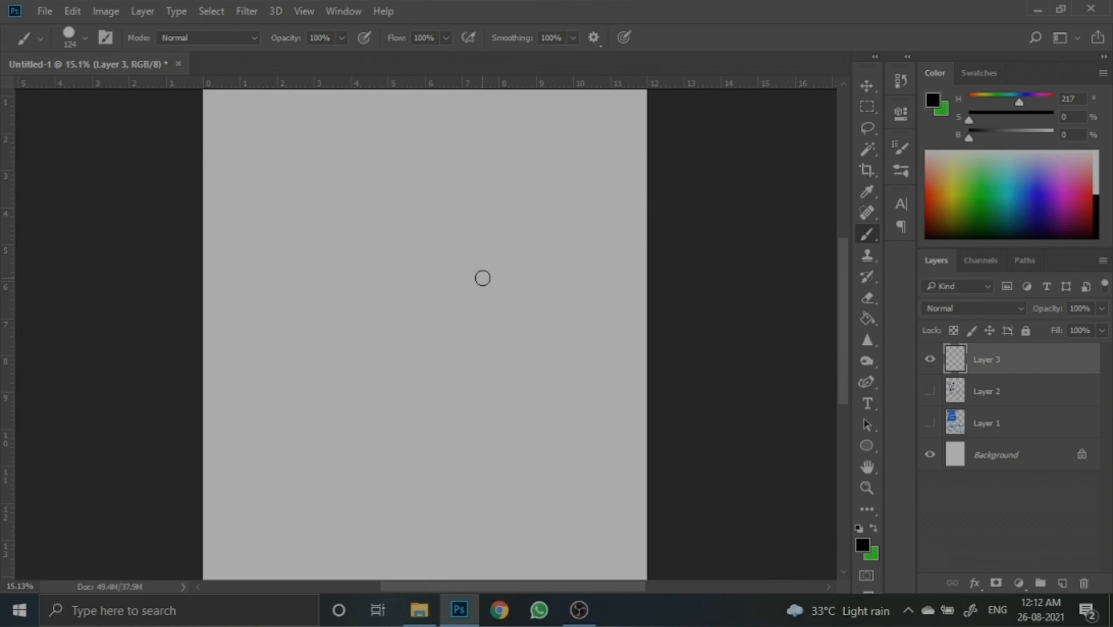
- Reduce the brush to 80 px and paint a glyph of a straight diagonal line crossed by a hooked stroke near the top
key(bracketleft)
key(bracketleft)
key(bracketleft)
click(512, 174)
shift+click(578, 246)
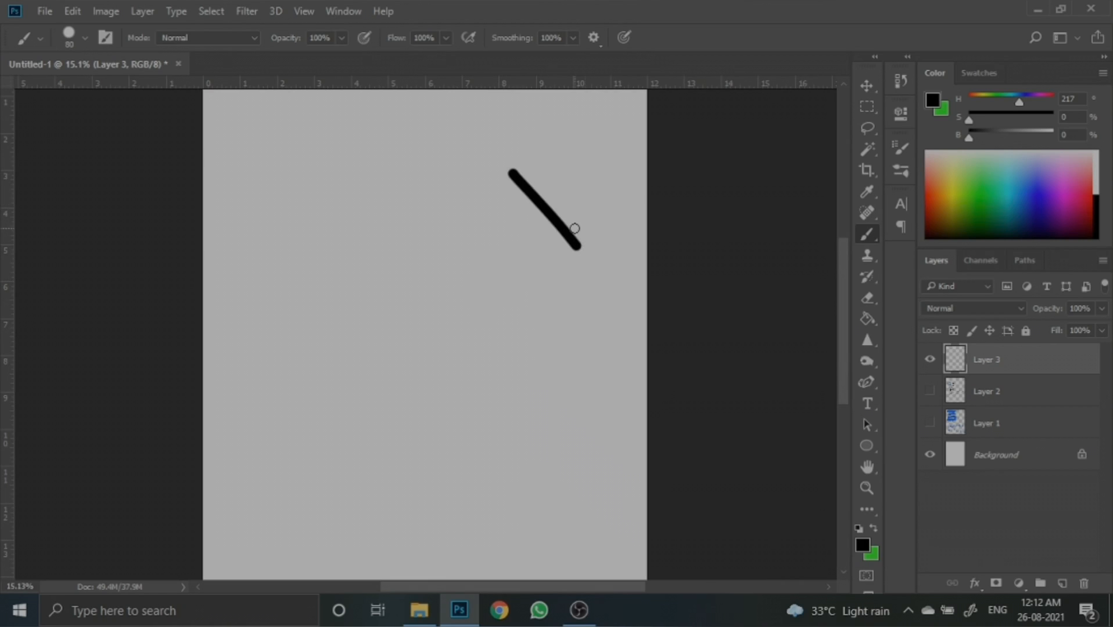
scroll(574, 228, up, 3)
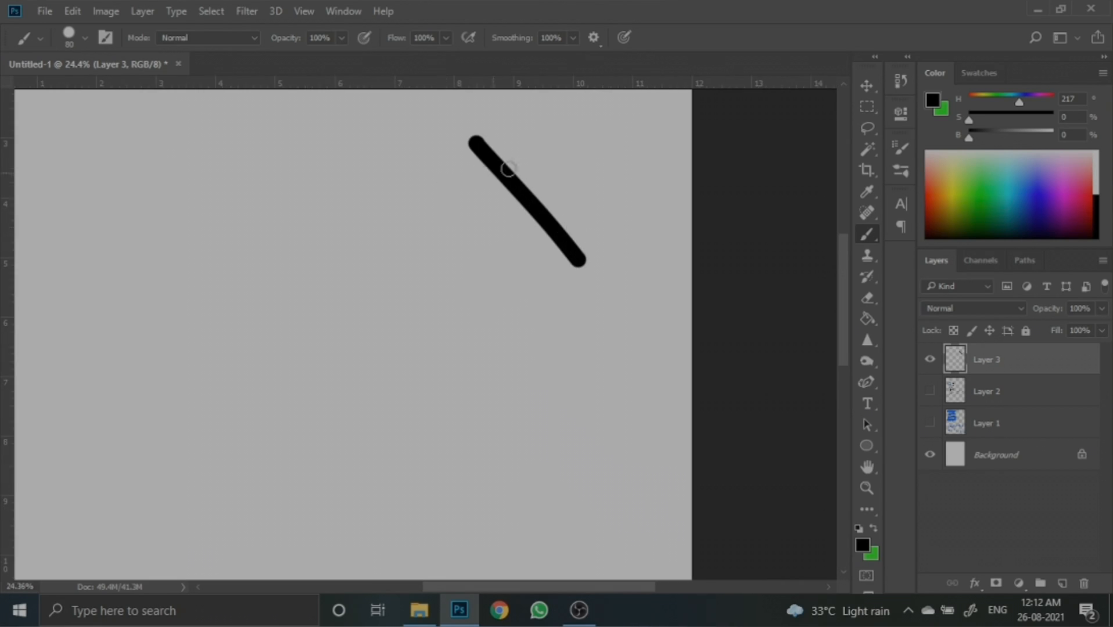
mouse_move(571, 153)
mouse_down()
mouse_move(422, 186)
mouse_move(457, 179)
mouse_move(415, 198)
mouse_move(426, 199)
mouse_up()
scroll(501, 231, down, 2)
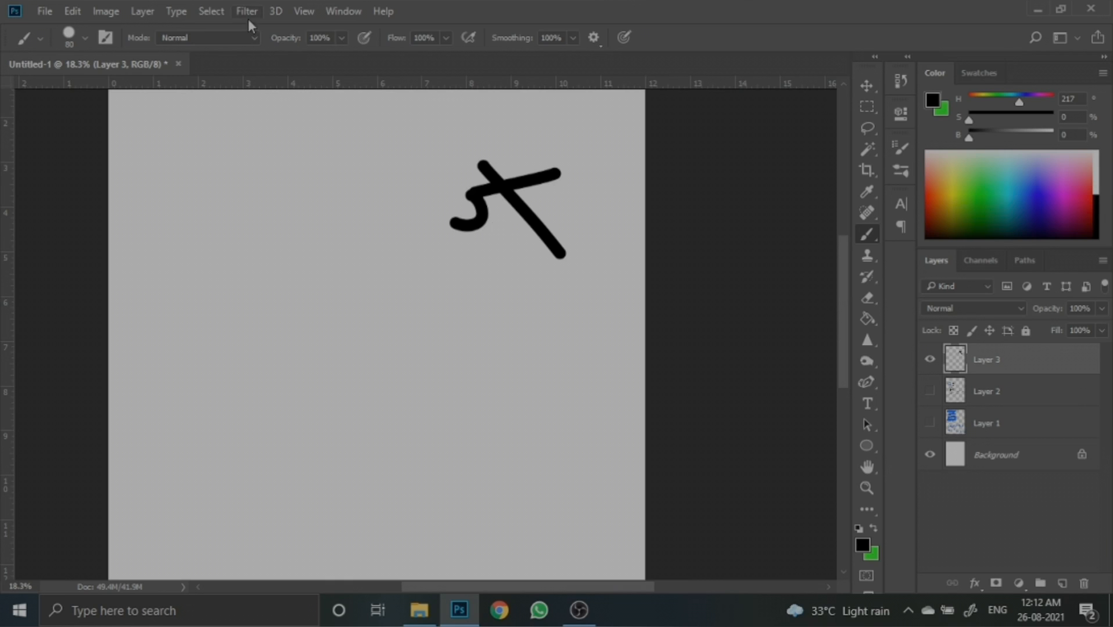
- Define the painted glyph as a new brush preset with the default name
click(72, 11)
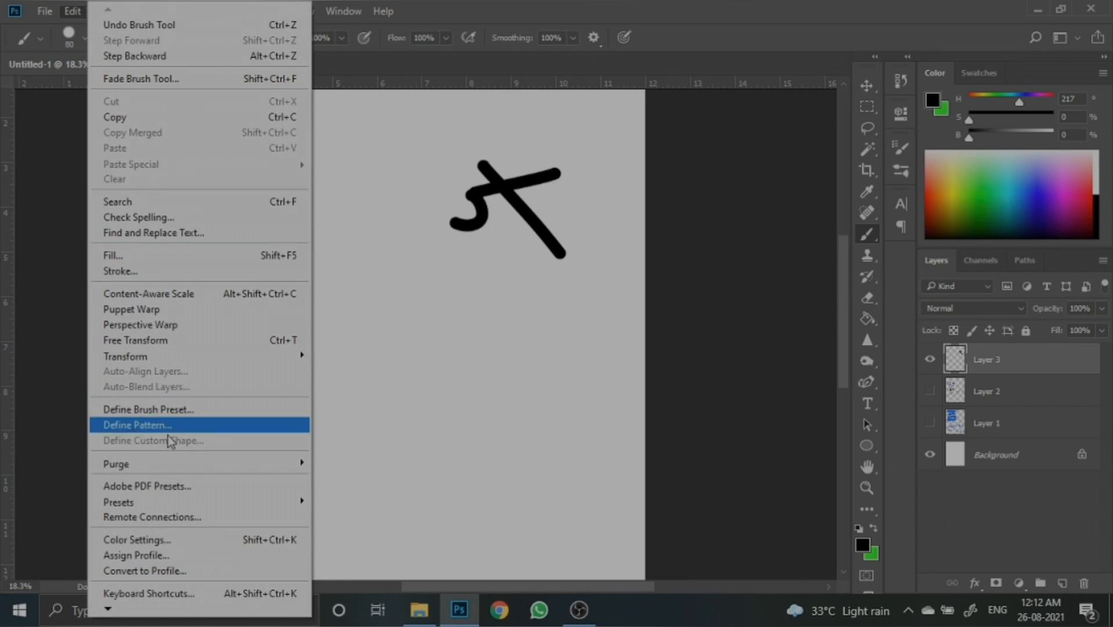
click(167, 410)
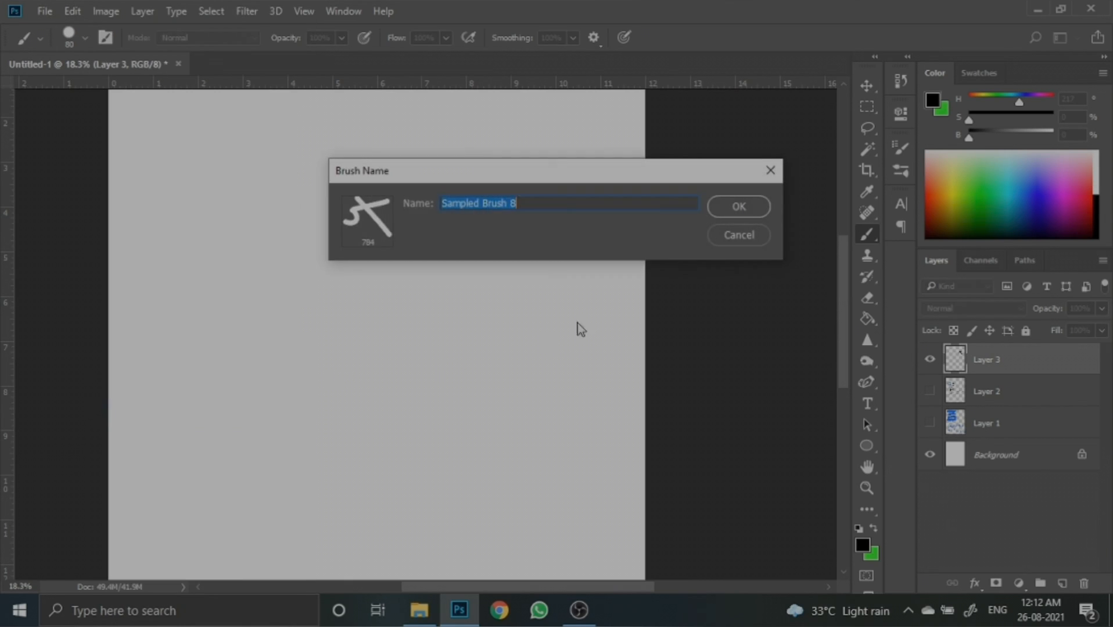
click(735, 207)
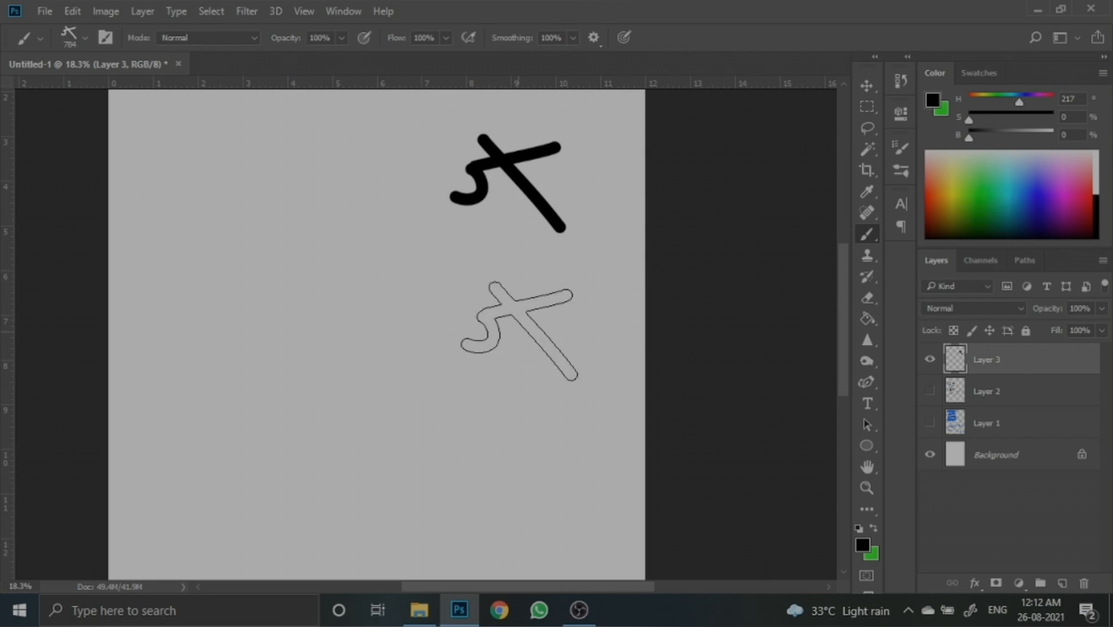
- Stamp and paint with the new 784 px glyph brush at several places across the canvas
click(517, 331)
click(340, 313)
mouse_move(297, 335)
mouse_down()
mouse_move(343, 420)
mouse_move(288, 444)
mouse_move(248, 413)
mouse_up()
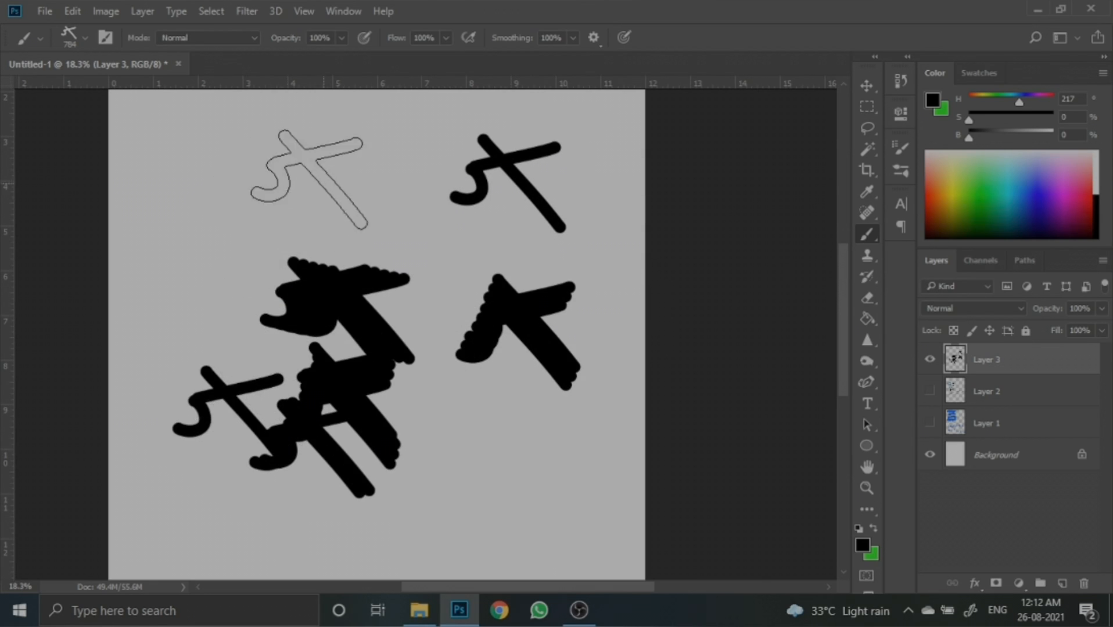
click(318, 183)
click(195, 203)
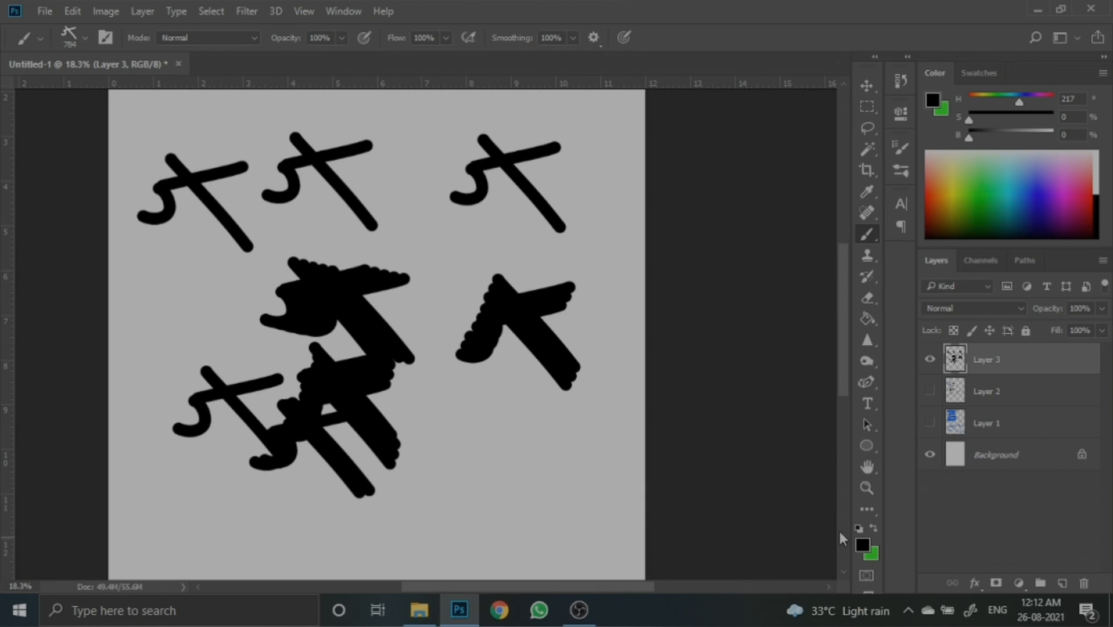
- Swap to the green foreground colour and paint a green stroke of glyph stamps near the bottom
click(874, 529)
scroll(477, 401, down, 3)
drag(560, 442, 429, 482)
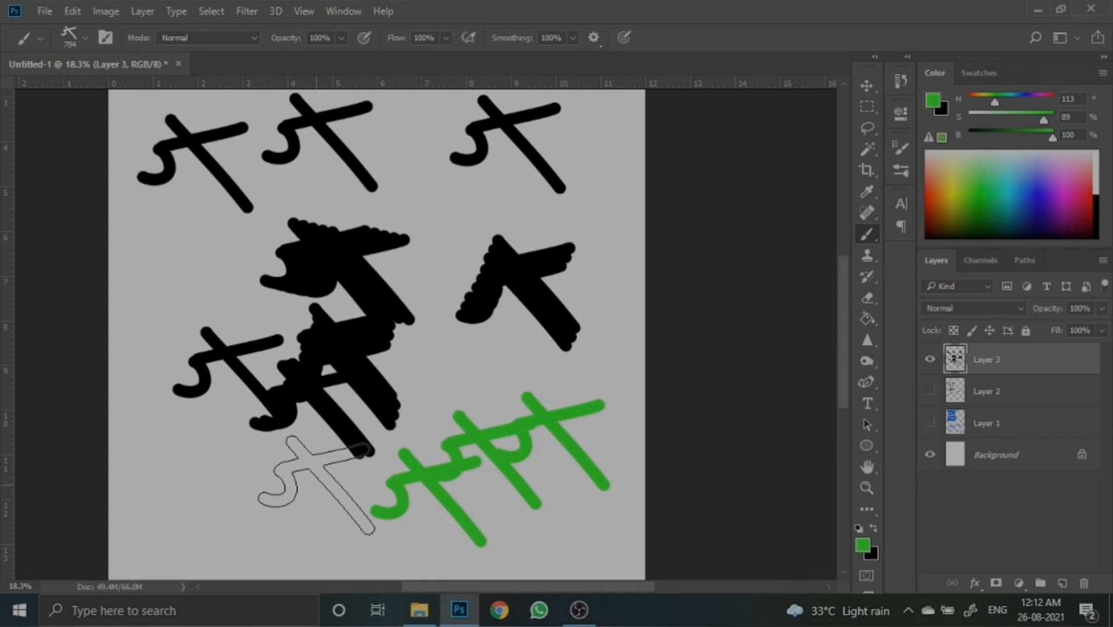
- Hide Layer 3 and add another new layer
click(930, 360)
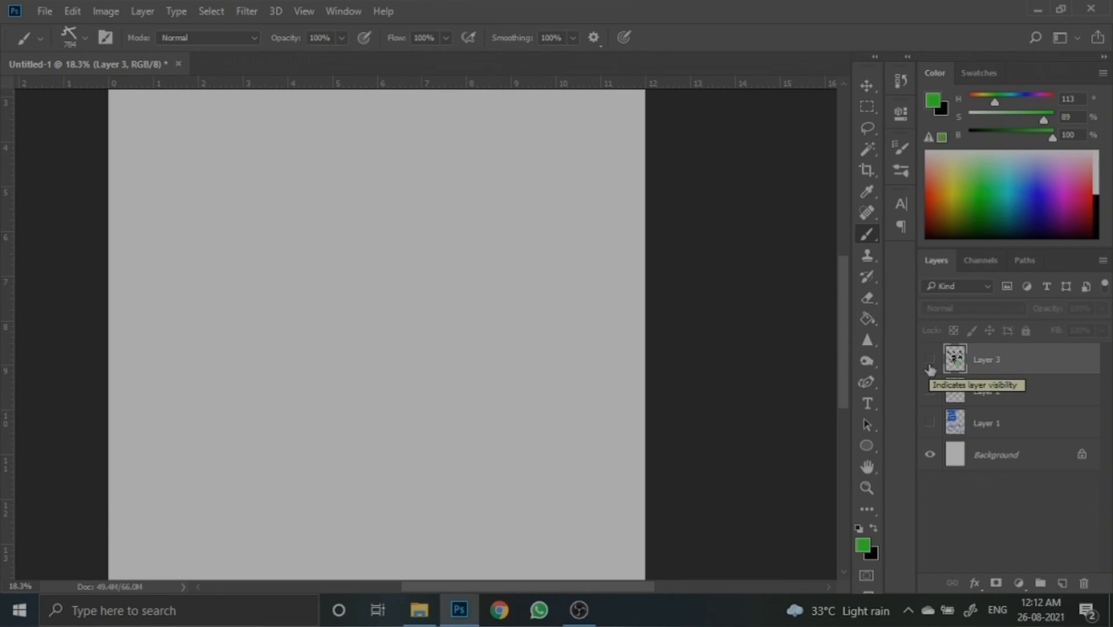
click(1063, 583)
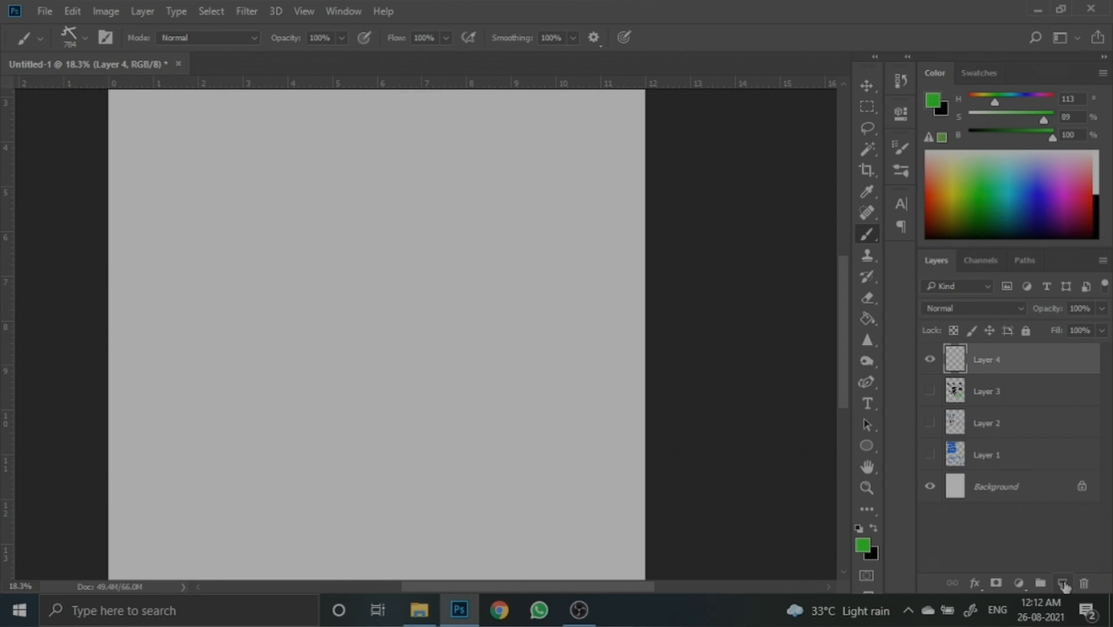
- Switch the brush tip back to the 123 px round brush
click(901, 153)
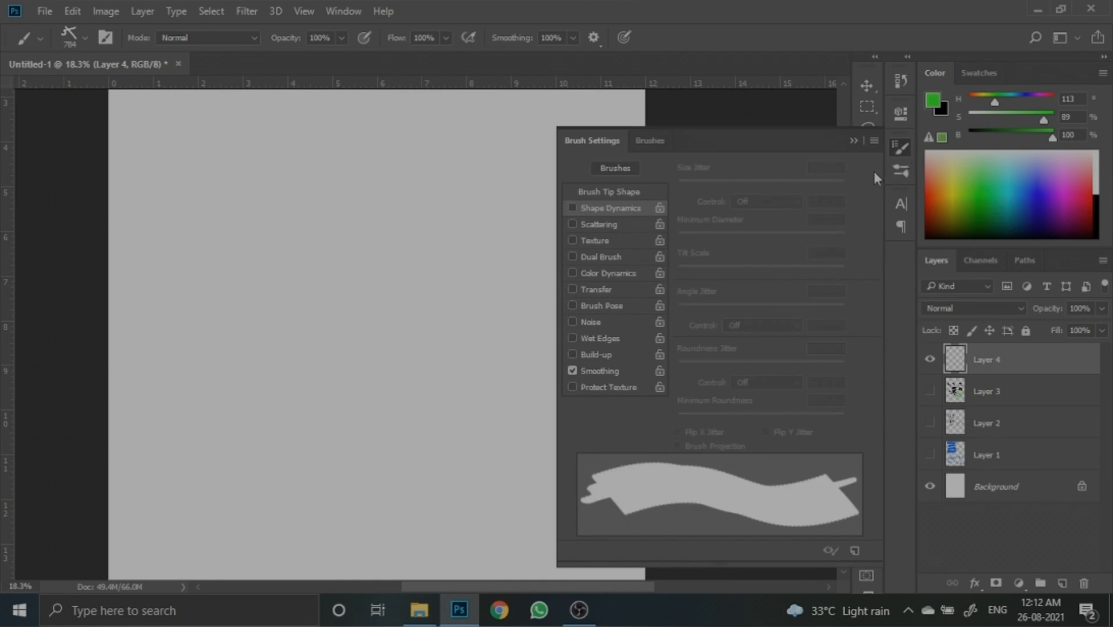
click(590, 190)
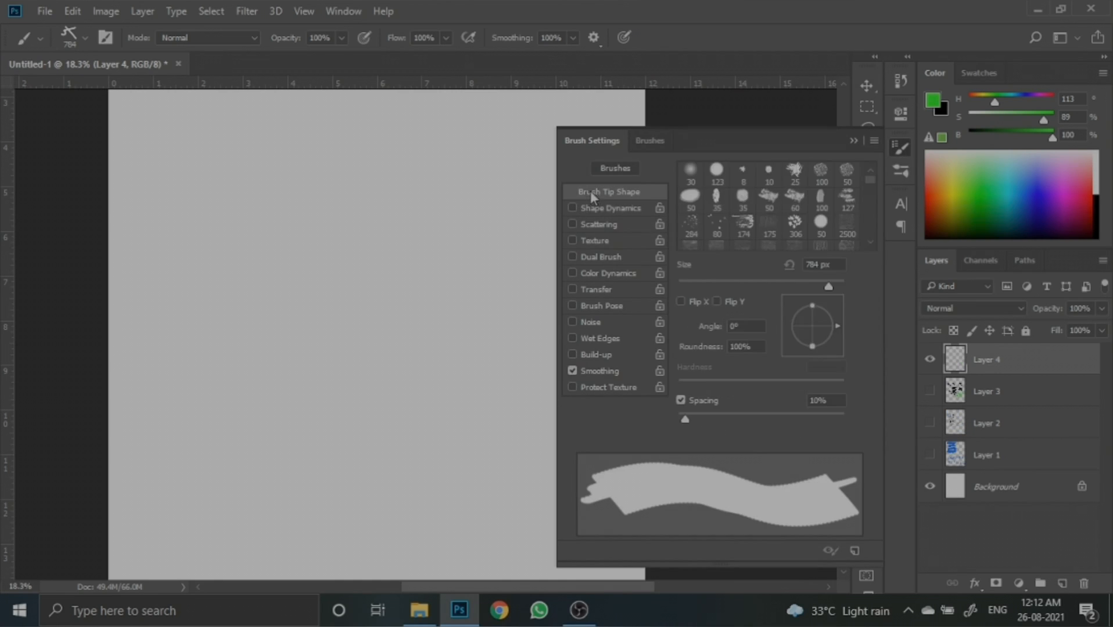
click(717, 173)
click(854, 140)
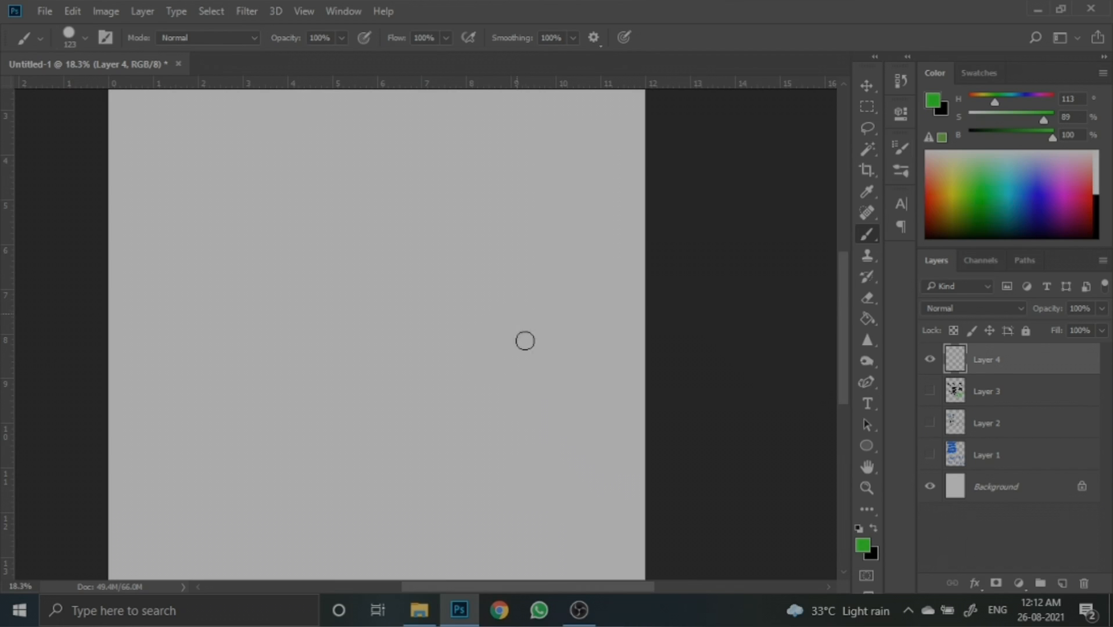
- Paint a green dot, a curved arc and a long diagonal line in the upper part of the canvas
click(606, 287)
mouse_move(583, 383)
mouse_down()
mouse_move(509, 278)
mouse_move(445, 231)
mouse_move(327, 180)
mouse_move(290, 174)
mouse_up()
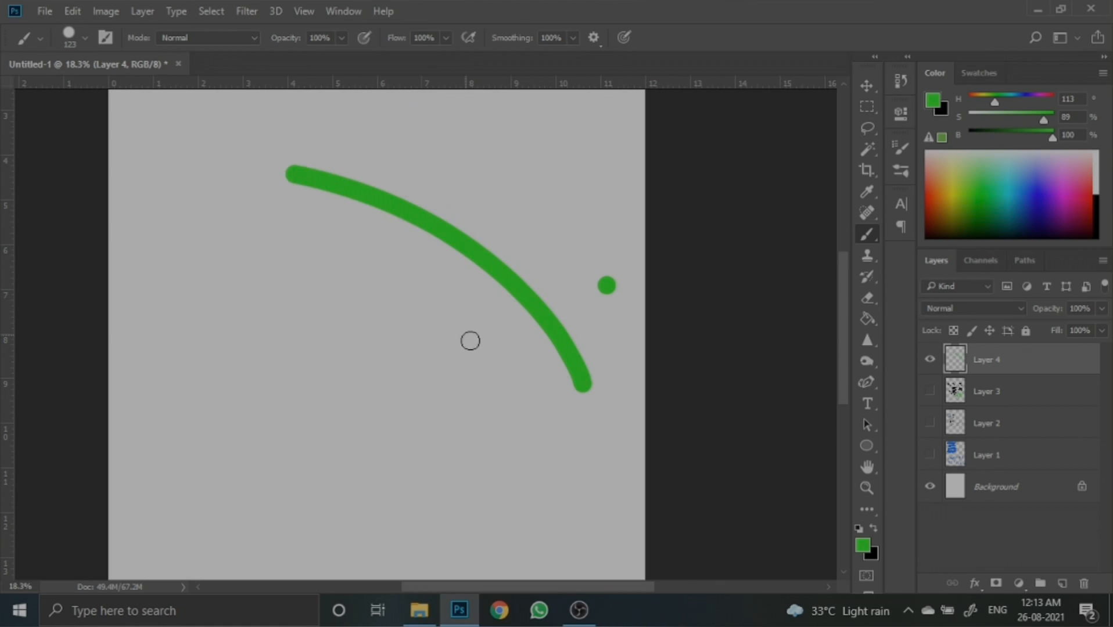
mouse_move(552, 422)
mouse_down()
mouse_move(390, 343)
mouse_move(167, 266)
mouse_up()
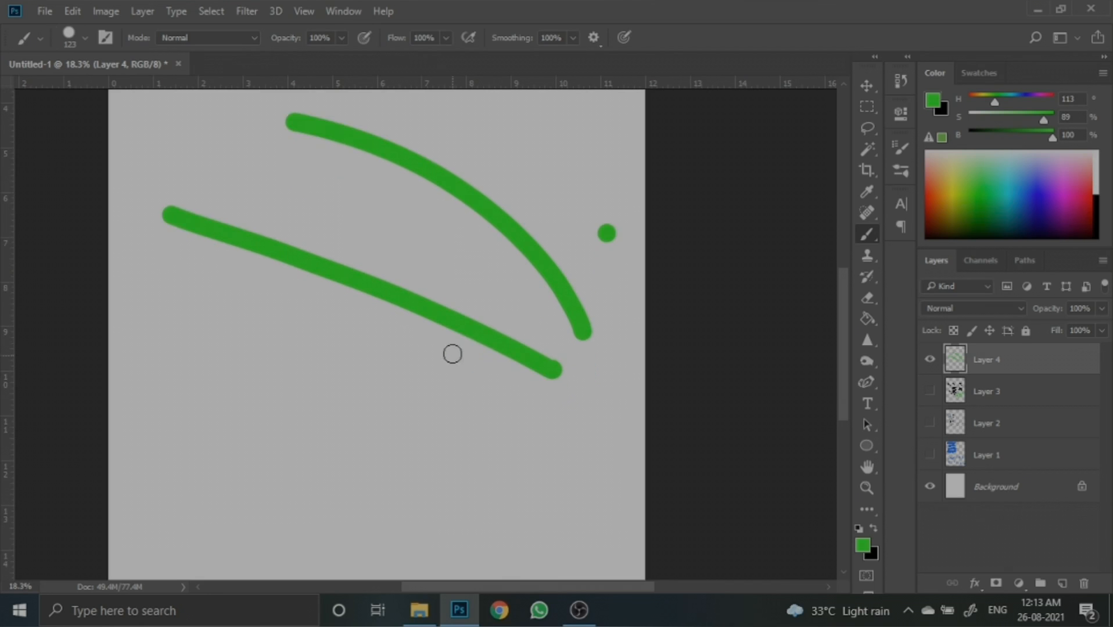
scroll(456, 351, down, 3)
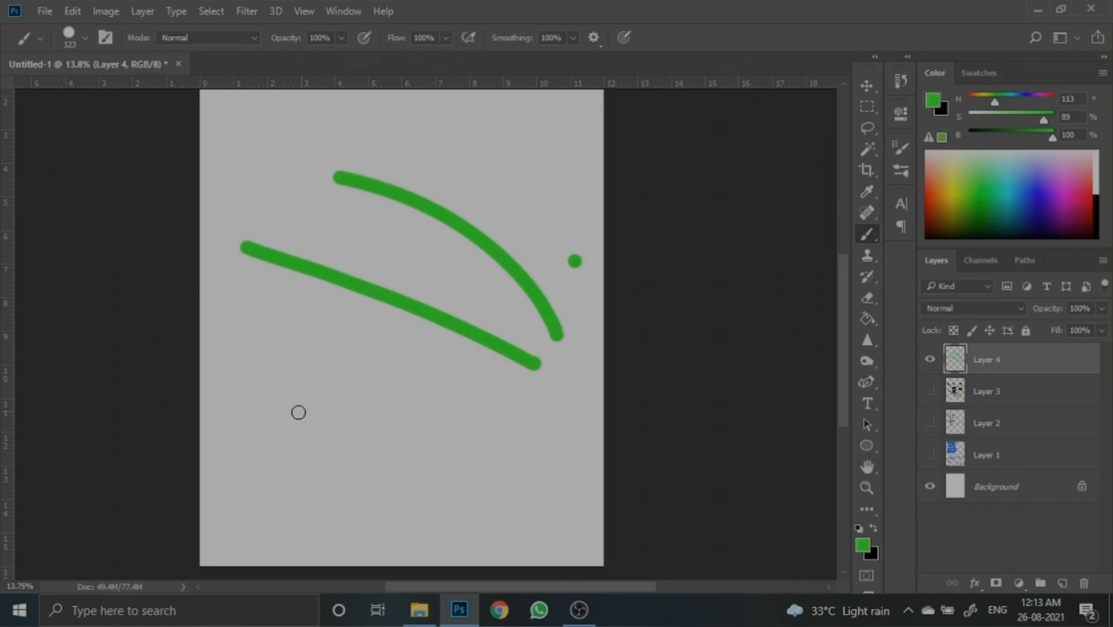
shift+click(234, 414)
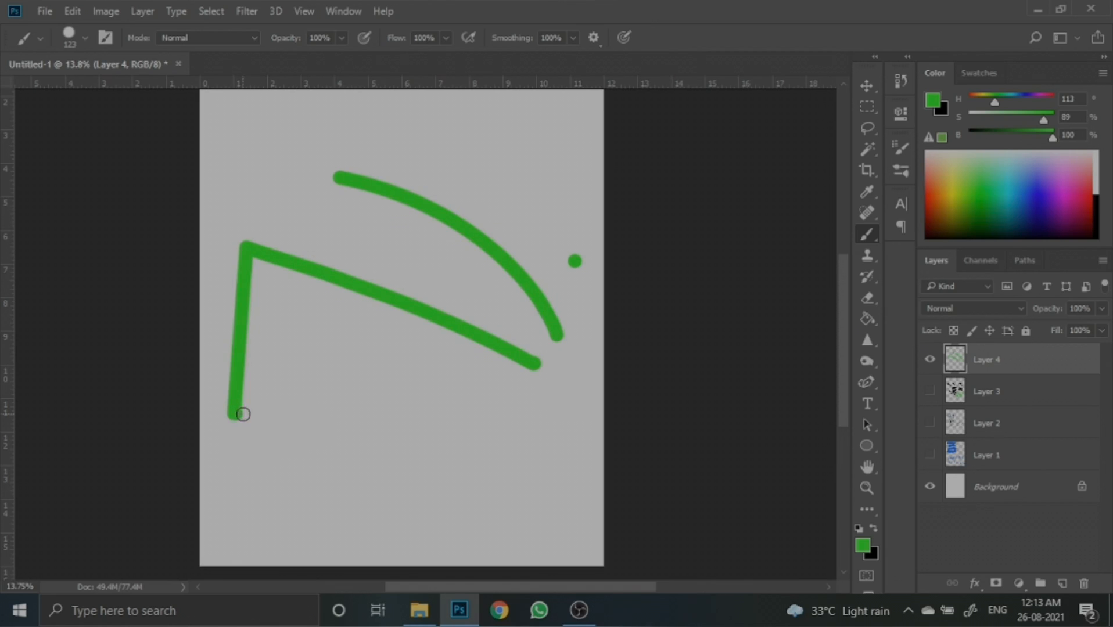
key(ctrl+z)
click(235, 407)
mouse_move(235, 407)
mouse_down()
mouse_move(559, 430)
mouse_move(437, 480)
mouse_move(245, 463)
mouse_move(235, 446)
mouse_move(385, 446)
mouse_up()
key(ctrl+z)
- Paint two horizontal lines and three short vertical strokes in the lower left of the canvas
drag(223, 430, 554, 455)
mouse_move(236, 459)
mouse_down()
mouse_move(228, 577)
mouse_move(250, 529)
mouse_up()
key(ctrl+z)
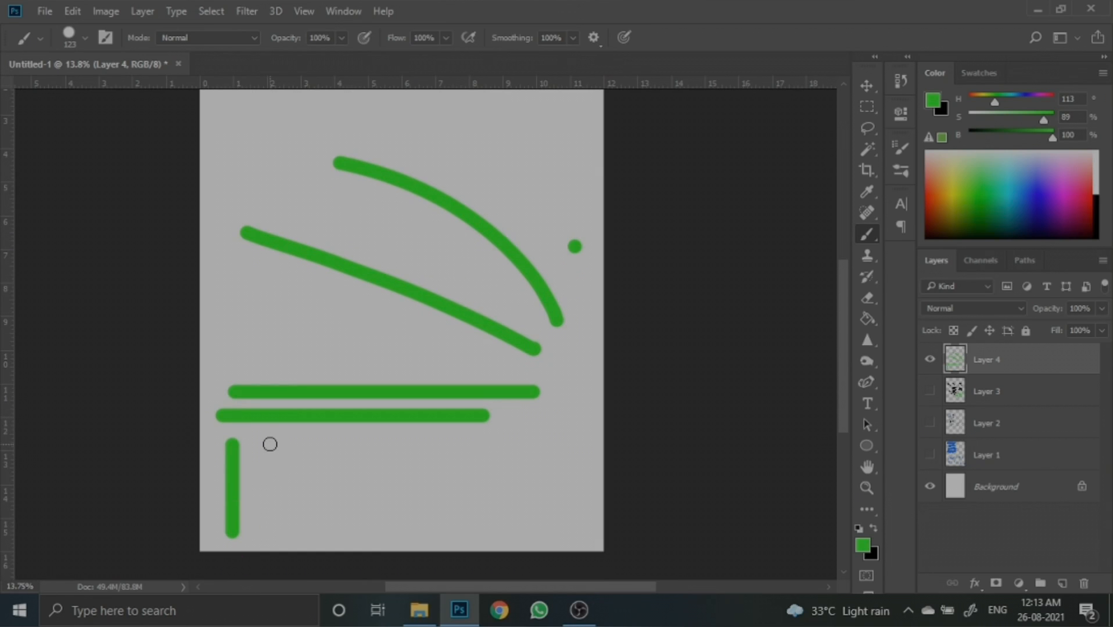
drag(268, 442, 265, 553)
drag(298, 450, 300, 492)
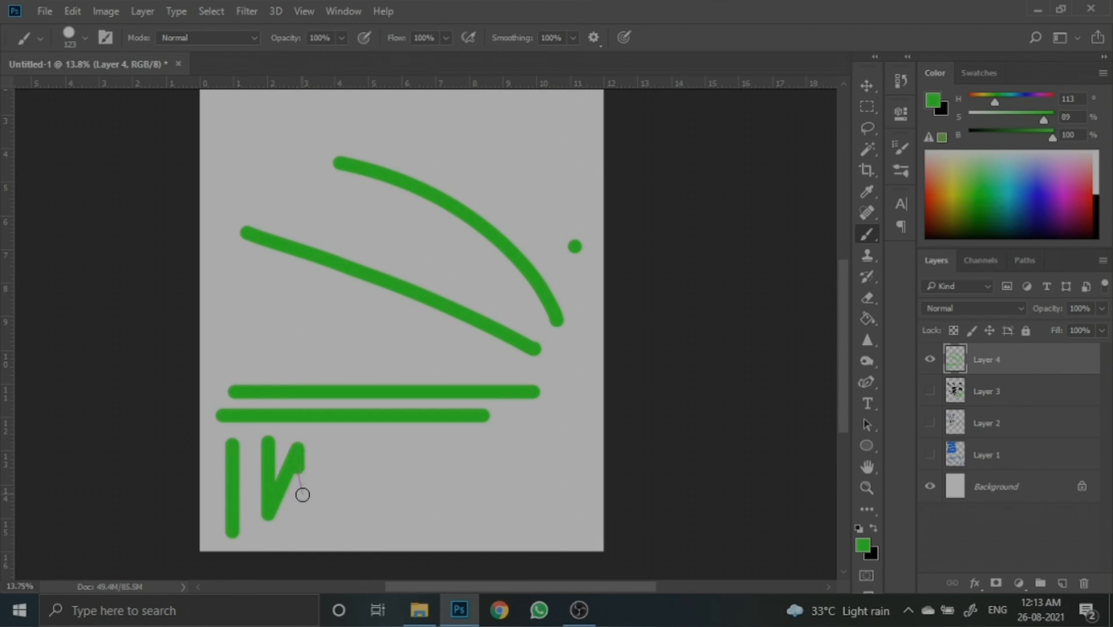
key(ctrl+z)
drag(298, 446, 298, 489)
drag(300, 539, 299, 542)
scroll(364, 445, down, 3)
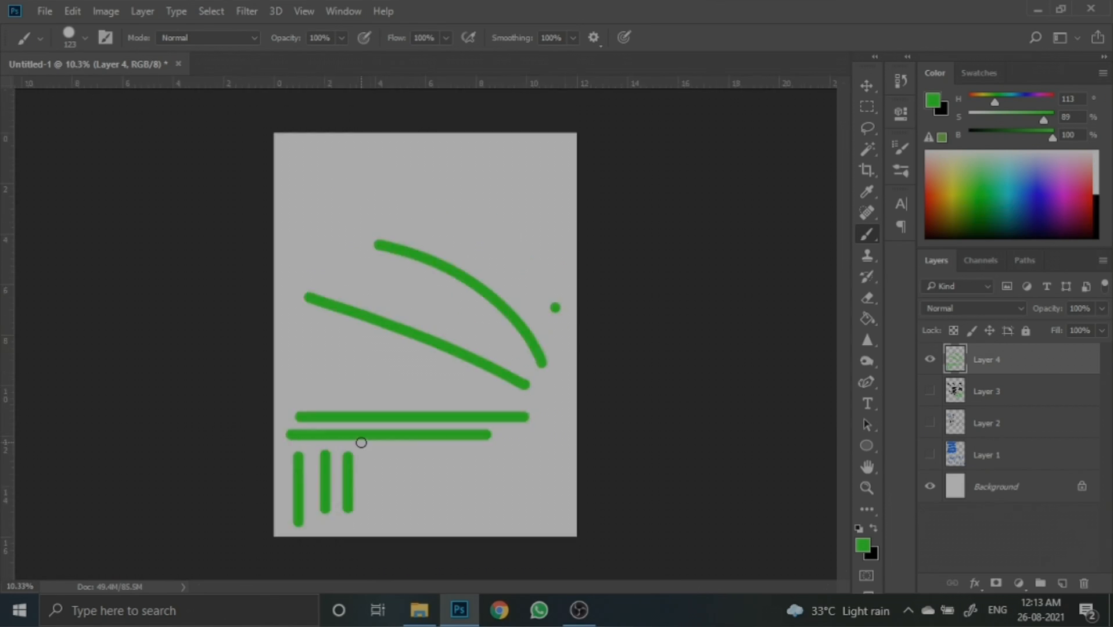
- Free-transform the layer's strokes, scaling them down toward the upper left, and commit
key(ctrl+t)
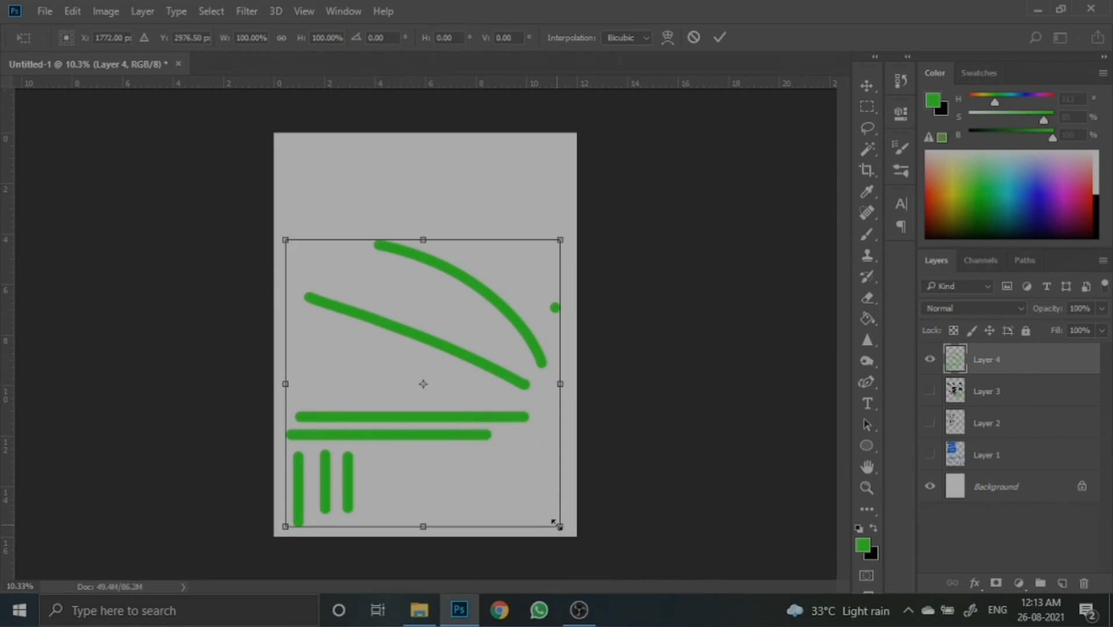
mouse_move(555, 525)
mouse_down()
mouse_move(433, 384)
mouse_move(398, 291)
mouse_move(414, 274)
mouse_up()
click(717, 40)
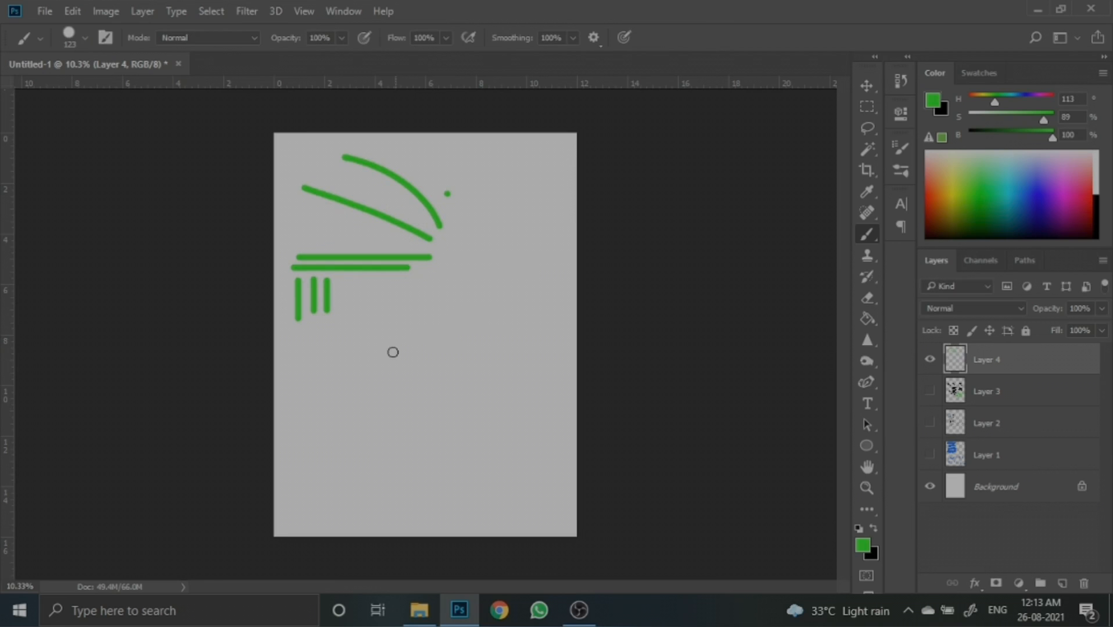
- Draw a straight diagonal line across the lower middle of the canvas
key(ctrl+plus)
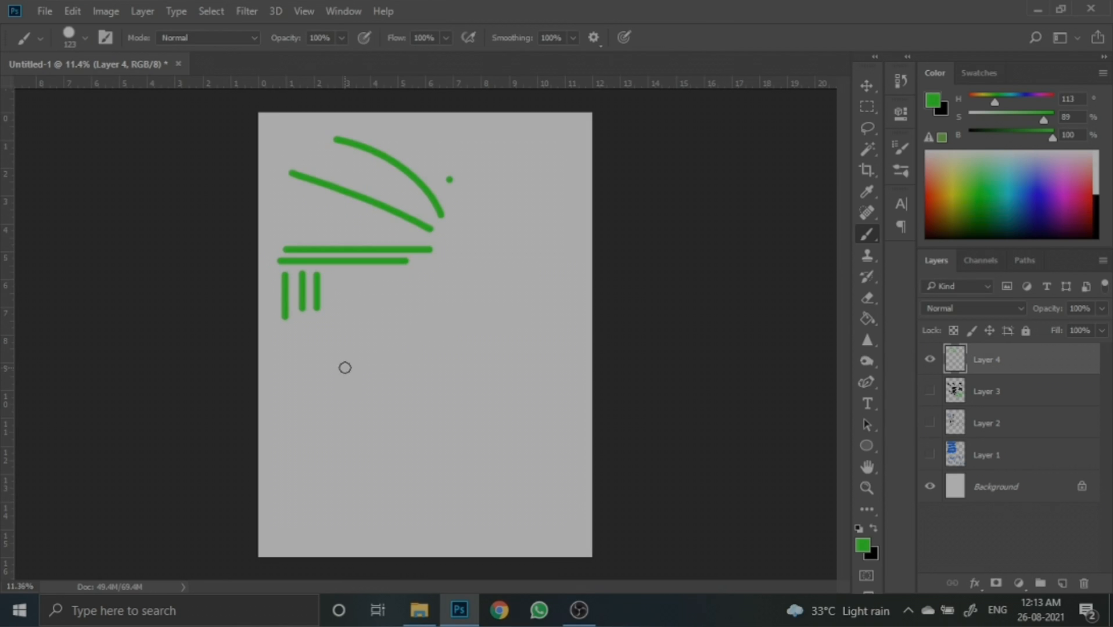
click(315, 359)
shift+click(532, 460)
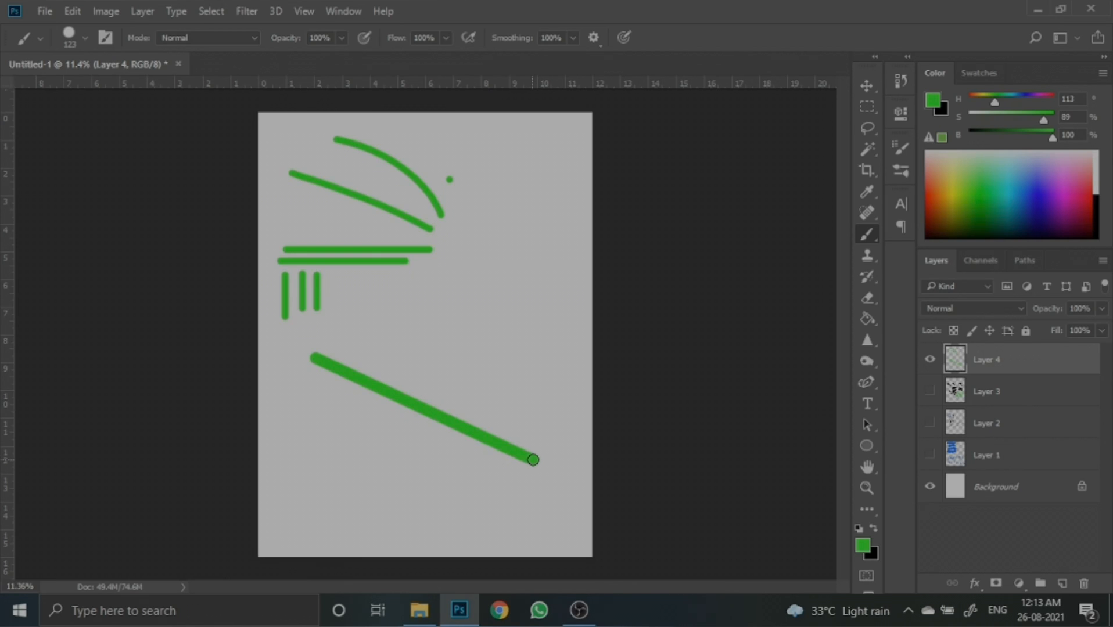
- Hide Layer 4 and add a new empty layer
click(929, 360)
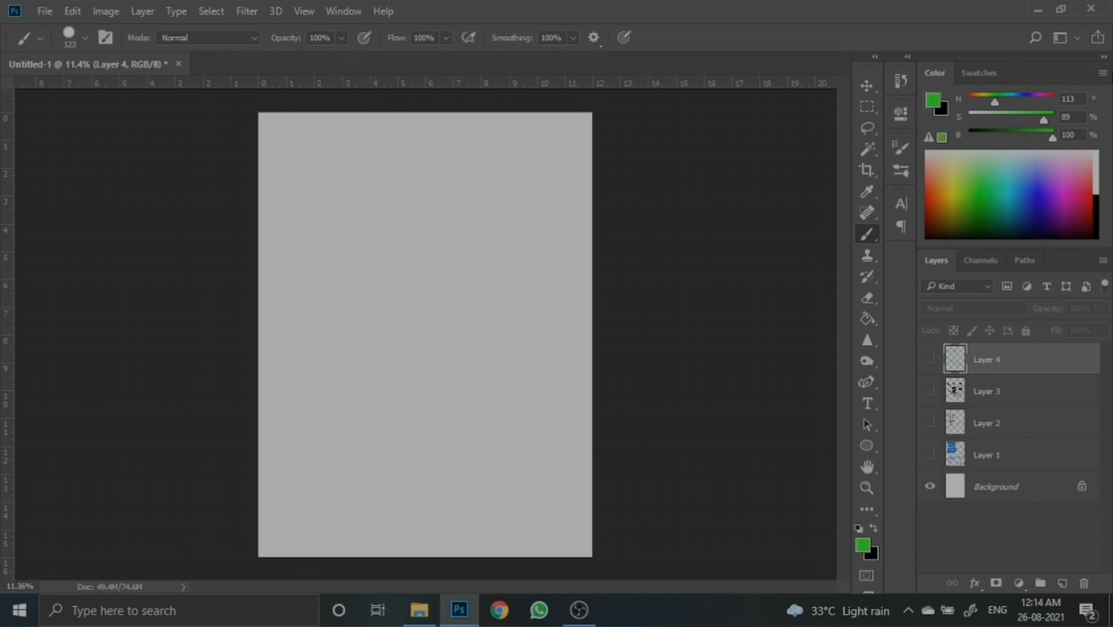
click(1106, 75)
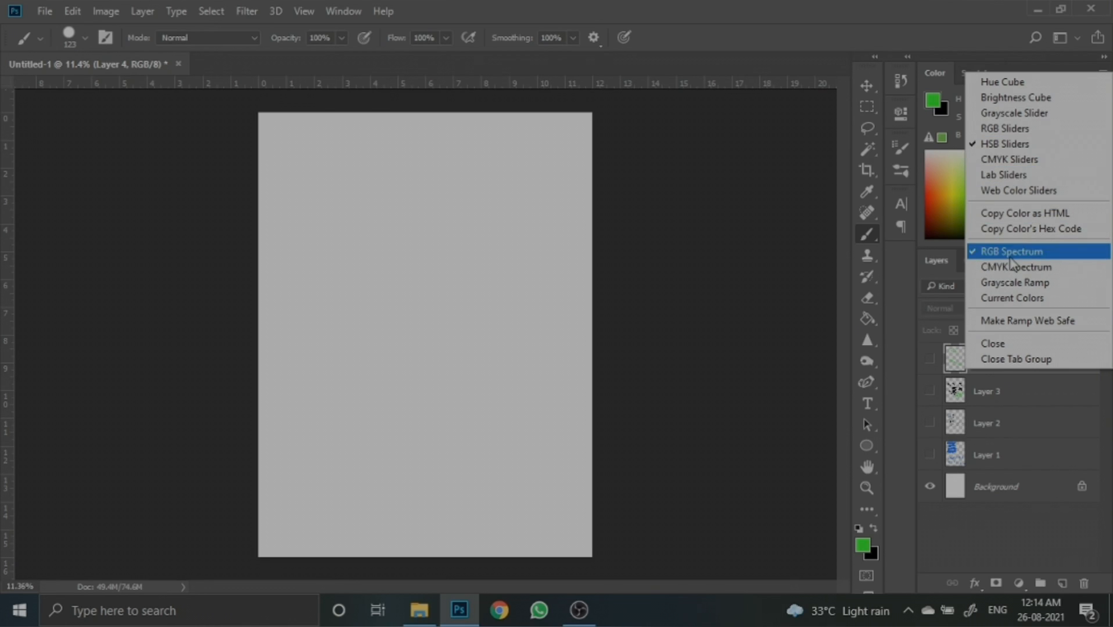
click(771, 162)
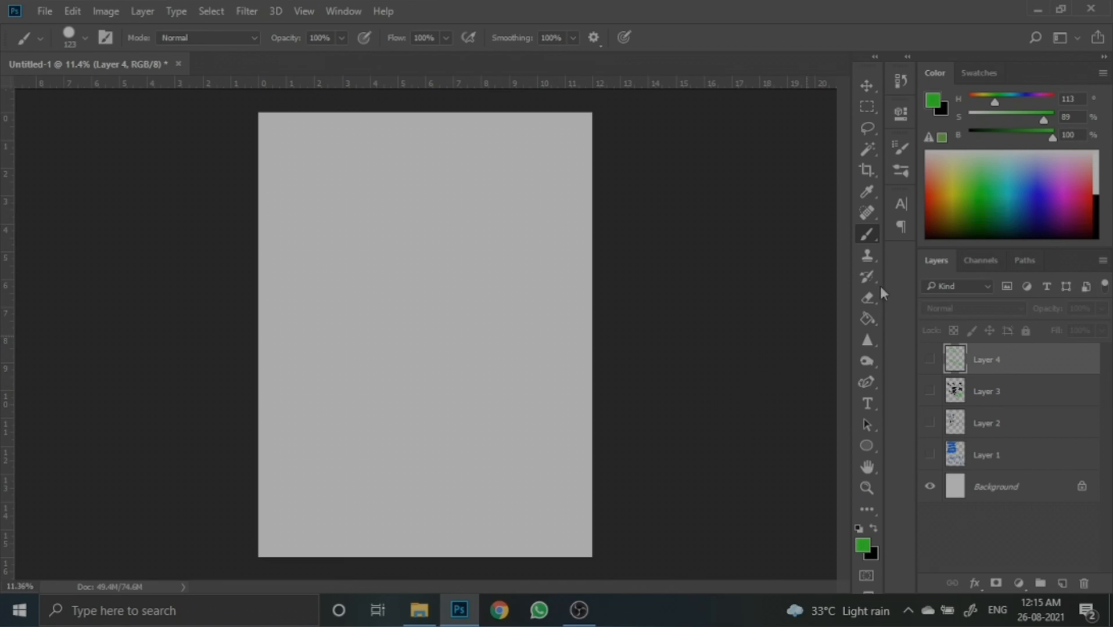
click(1062, 583)
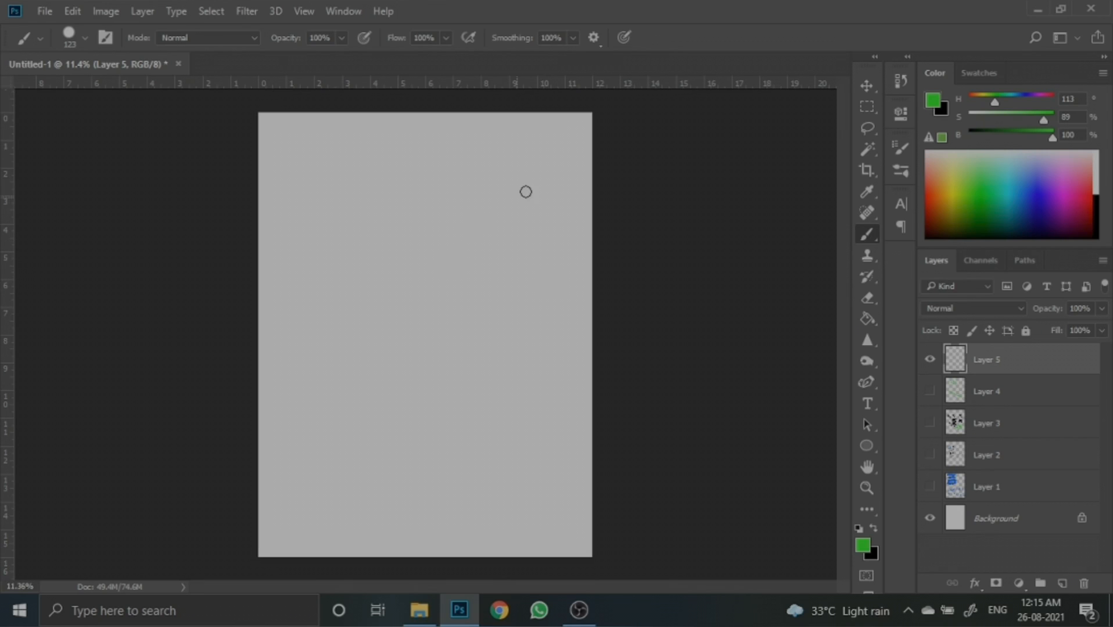
- Paint a green wave across the top of the canvas, switch the hue to orange, and paint an orange wave below it
mouse_move(564, 169)
mouse_down()
mouse_move(545, 203)
mouse_move(516, 160)
mouse_move(499, 213)
mouse_move(466, 148)
mouse_move(442, 184)
mouse_move(373, 152)
mouse_move(335, 202)
mouse_move(276, 157)
mouse_up()
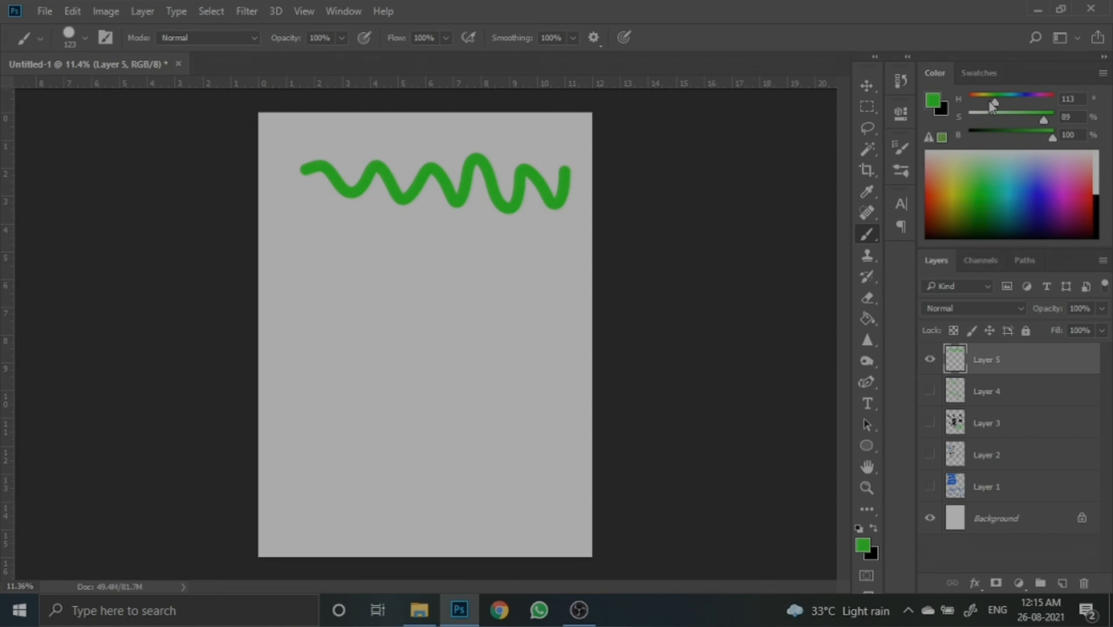
drag(994, 104, 972, 103)
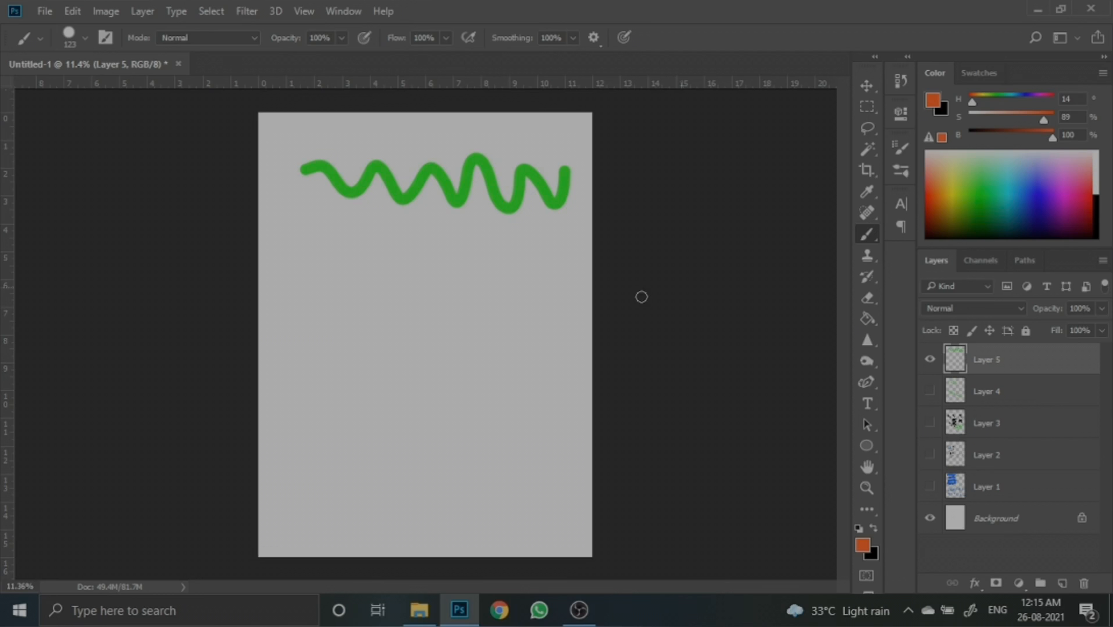
mouse_move(571, 234)
mouse_down()
mouse_move(544, 287)
mouse_move(535, 232)
mouse_move(514, 278)
mouse_move(486, 243)
mouse_move(452, 262)
mouse_move(431, 252)
mouse_move(404, 275)
mouse_move(378, 233)
mouse_move(343, 284)
mouse_move(315, 222)
mouse_move(273, 211)
mouse_up()
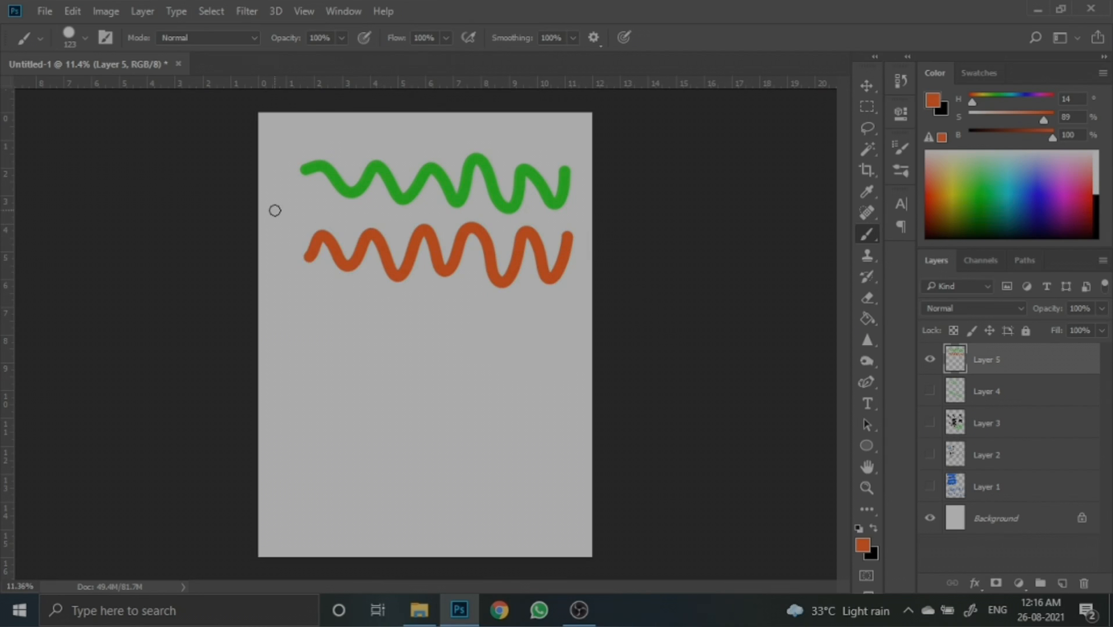
- Paint an orange bracket and arrow on the left and a third orange wave further down on the right
mouse_move(283, 173)
mouse_down()
mouse_move(268, 263)
mouse_move(280, 259)
mouse_up()
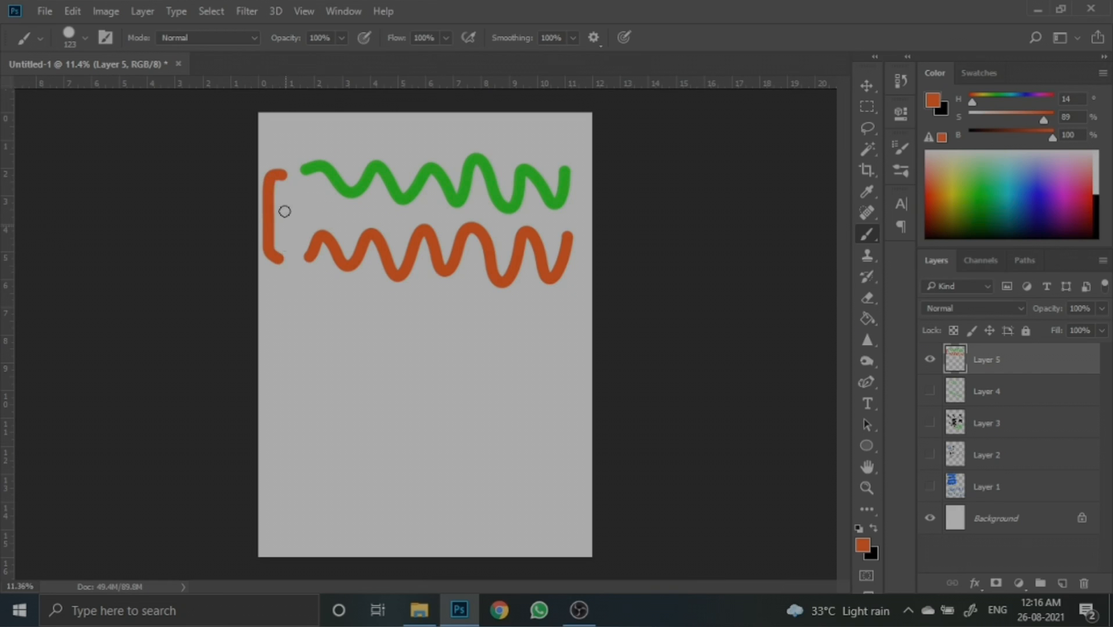
mouse_move(289, 213)
mouse_down()
mouse_move(303, 208)
mouse_move(300, 233)
mouse_up()
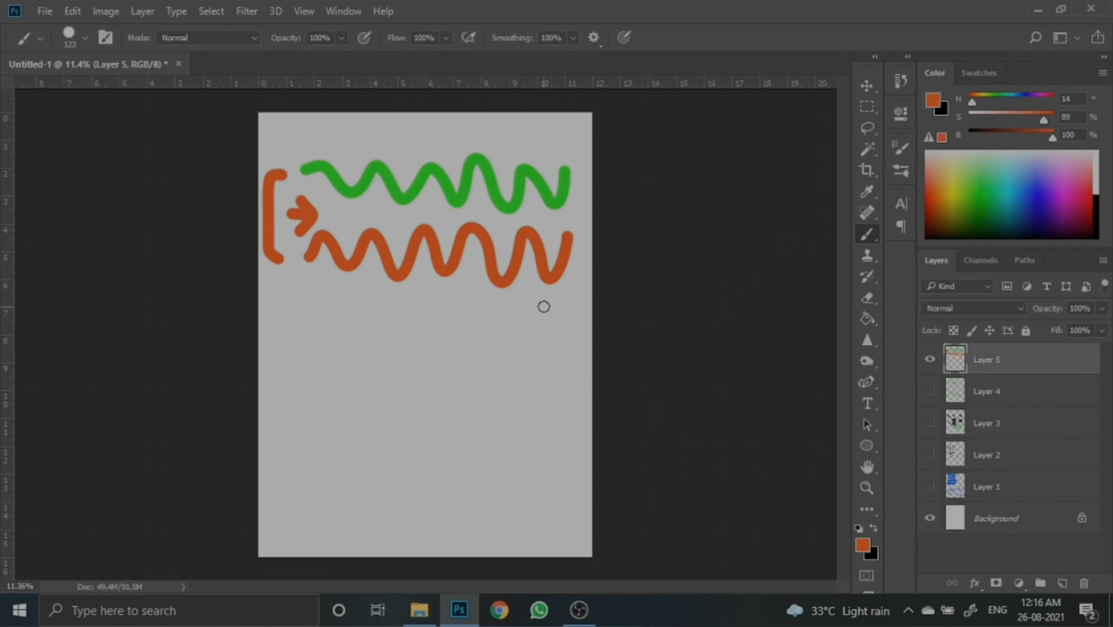
mouse_move(575, 351)
mouse_down()
mouse_move(514, 379)
mouse_move(389, 385)
mouse_move(372, 362)
mouse_up()
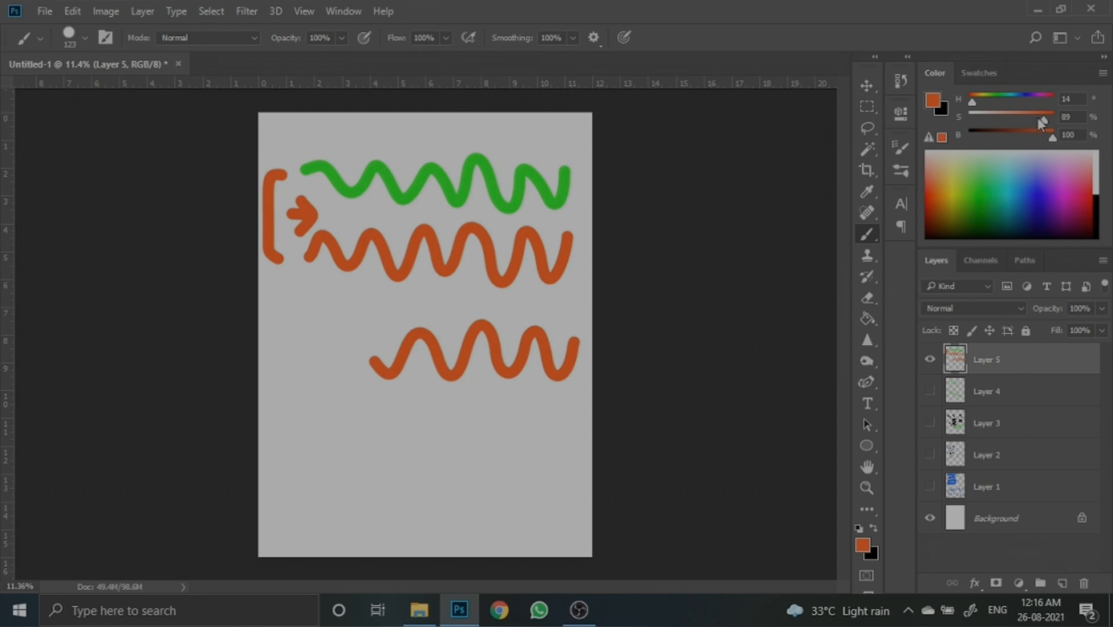
- Lower the colour saturation to 45% and paint two pale orange waves in the lower part of the canvas
drag(1038, 118, 1030, 118)
drag(1018, 119, 1005, 119)
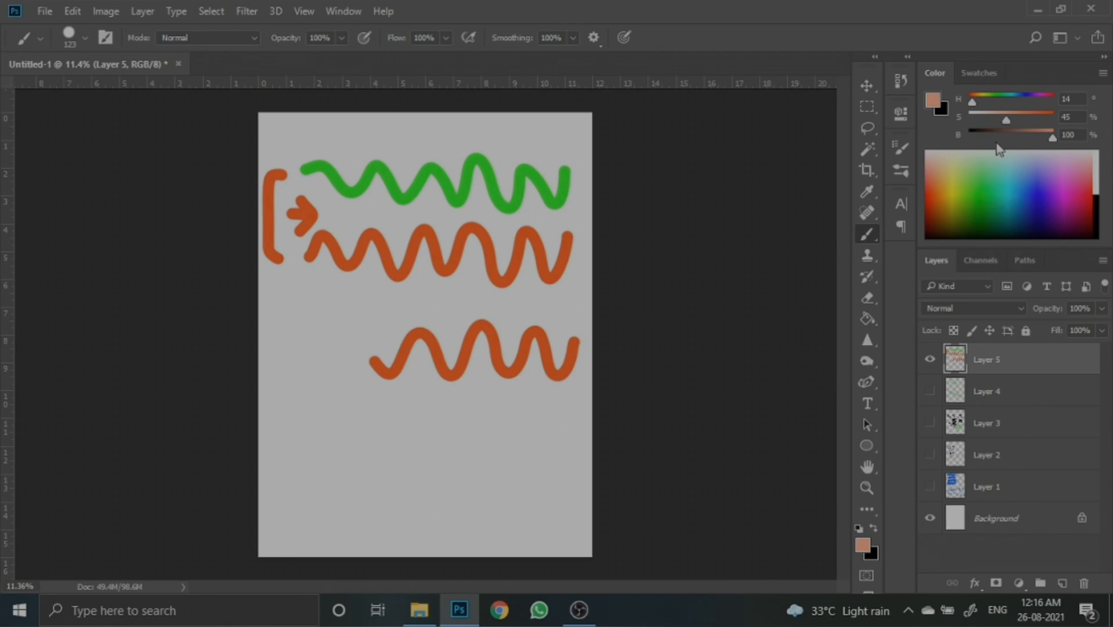
mouse_move(573, 405)
mouse_down()
mouse_move(560, 454)
mouse_move(530, 397)
mouse_move(520, 457)
mouse_move(500, 450)
mouse_move(476, 402)
mouse_move(478, 455)
mouse_move(455, 453)
mouse_move(449, 405)
mouse_move(429, 419)
mouse_move(429, 455)
mouse_move(389, 397)
mouse_move(378, 453)
mouse_move(350, 397)
mouse_up()
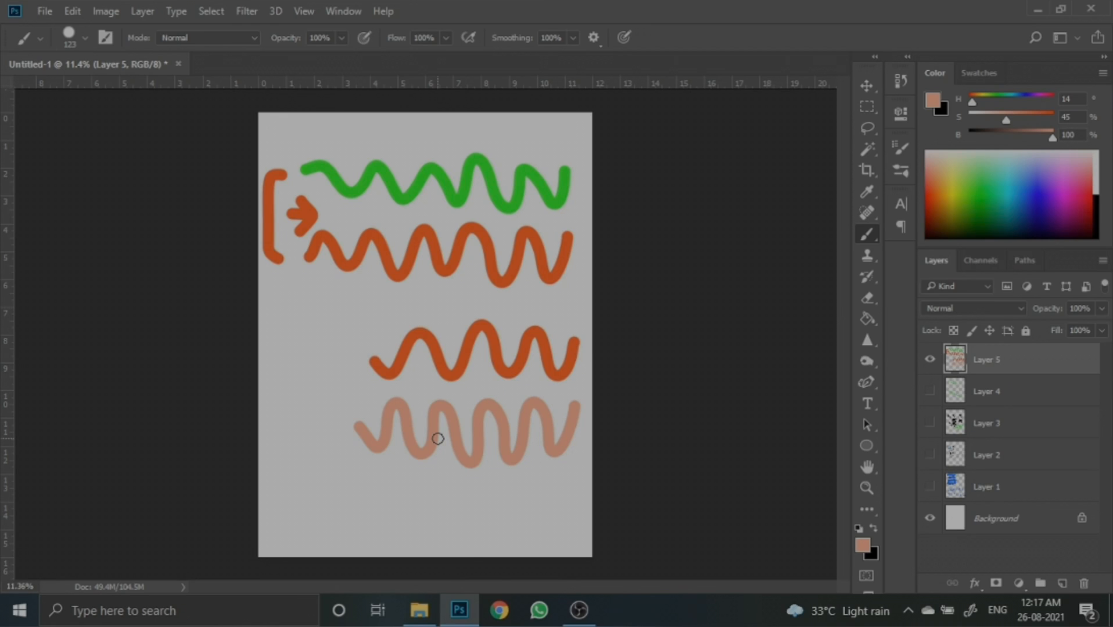
mouse_move(559, 477)
mouse_down()
mouse_move(516, 479)
mouse_move(484, 537)
mouse_move(404, 503)
mouse_up()
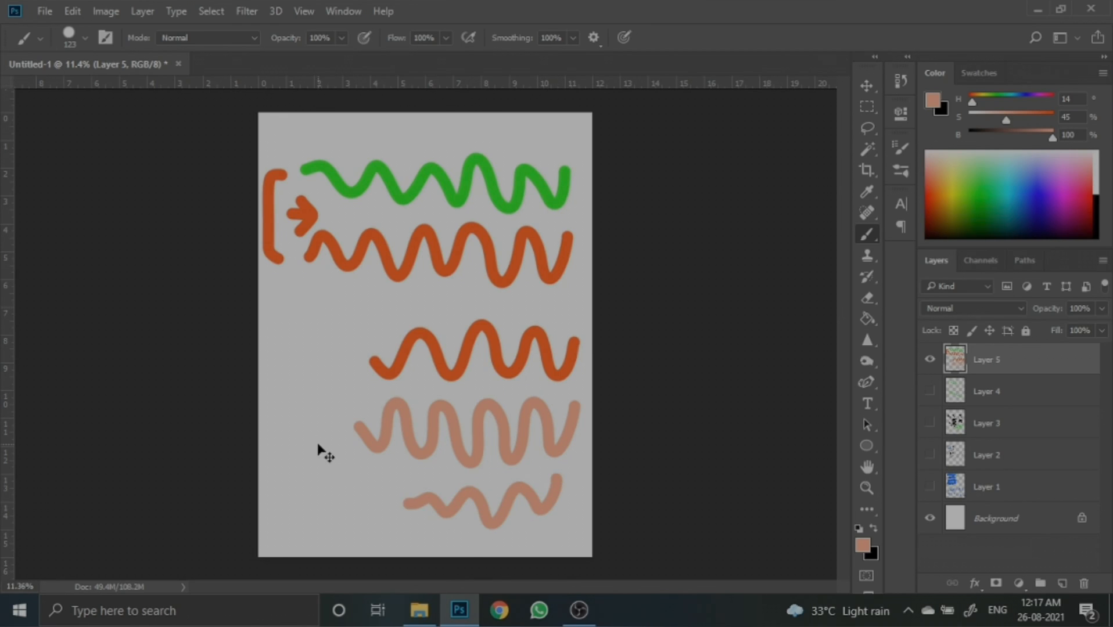
- Free-transform the layer's strokes, scaling them down and moving them toward the upper left, and commit
key(ctrl+t)
drag(580, 529, 492, 346)
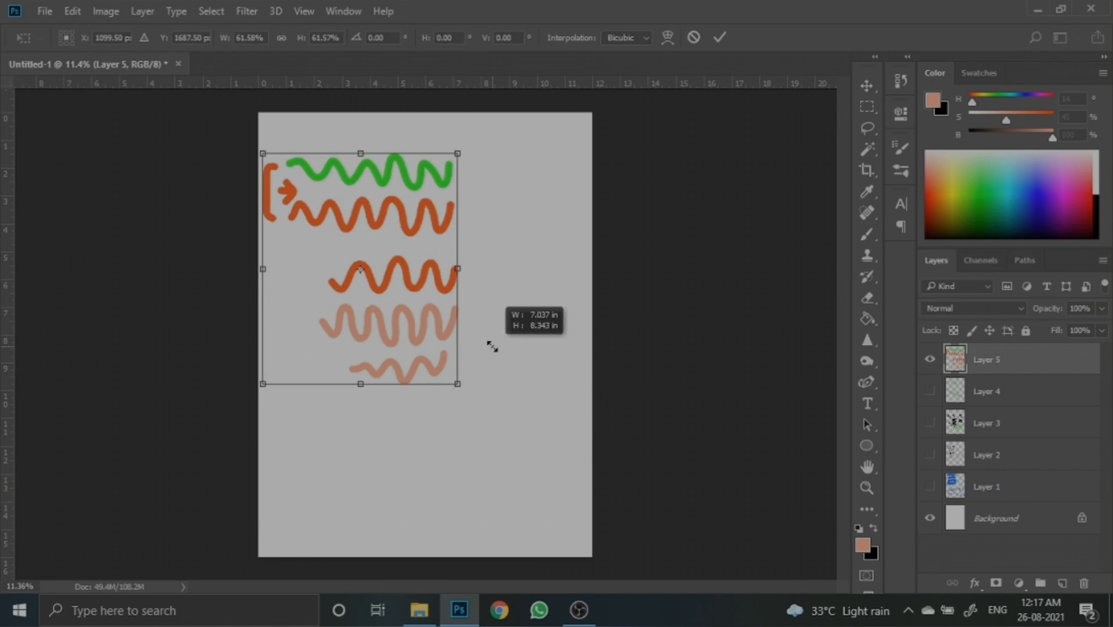
drag(415, 327, 412, 289)
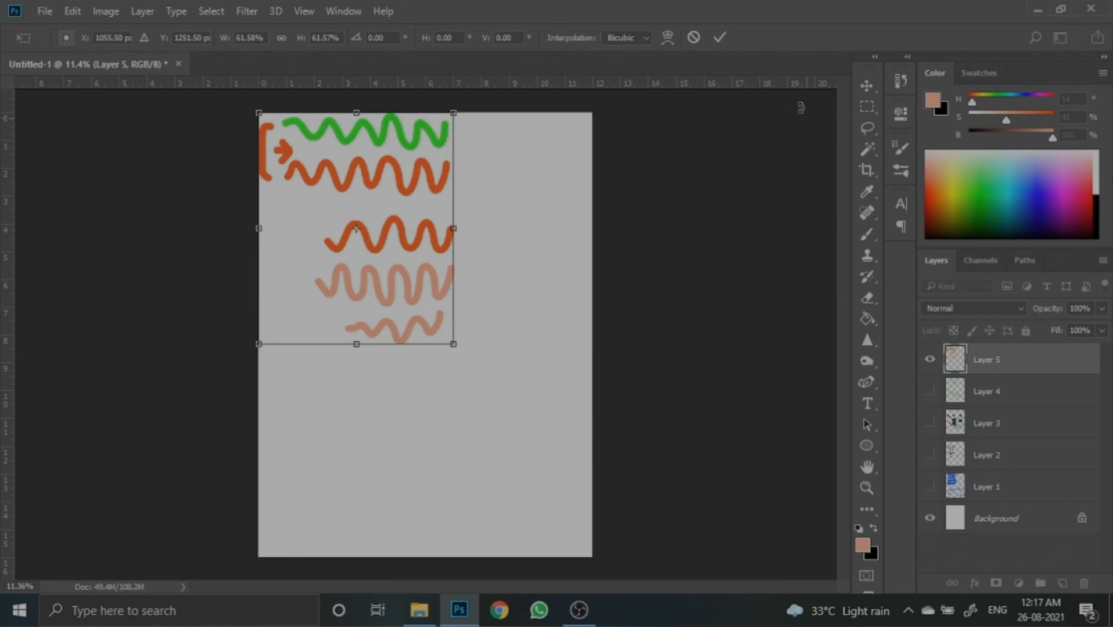
click(724, 39)
- Raise the saturation to 99% and paint a bold orange wave plus a long vertical line right of the waves
drag(1025, 120, 1051, 120)
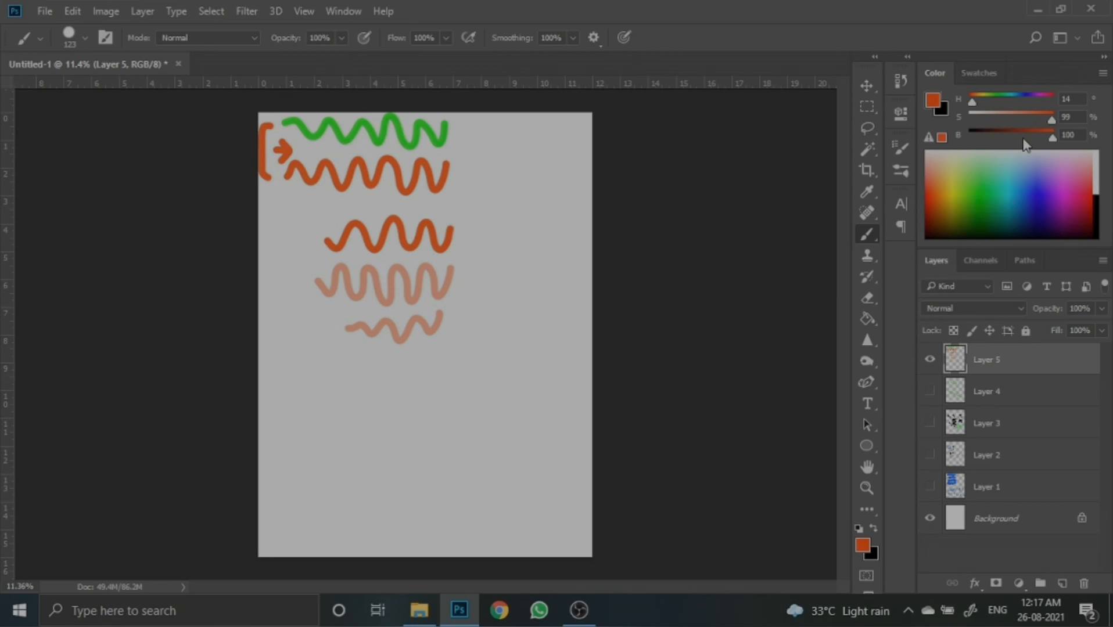
mouse_move(438, 355)
mouse_down()
mouse_move(398, 363)
mouse_move(381, 402)
mouse_move(375, 346)
mouse_move(366, 409)
mouse_move(341, 360)
mouse_move(316, 393)
mouse_move(284, 367)
mouse_up()
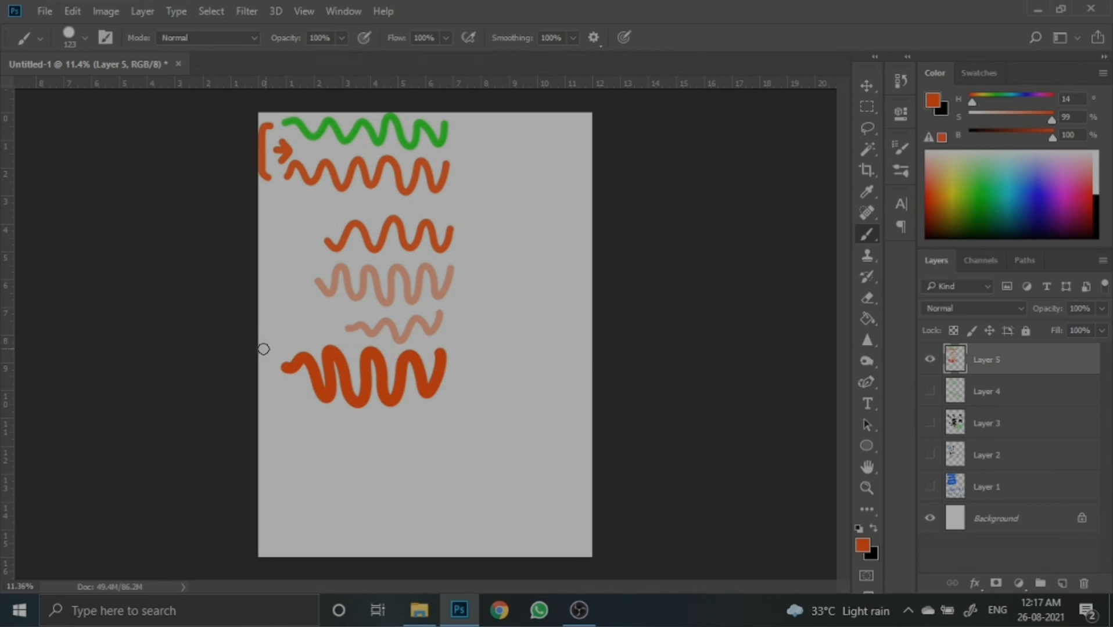
click(458, 369)
mouse_move(474, 121)
mouse_down()
mouse_move(469, 399)
mouse_move(467, 385)
mouse_up()
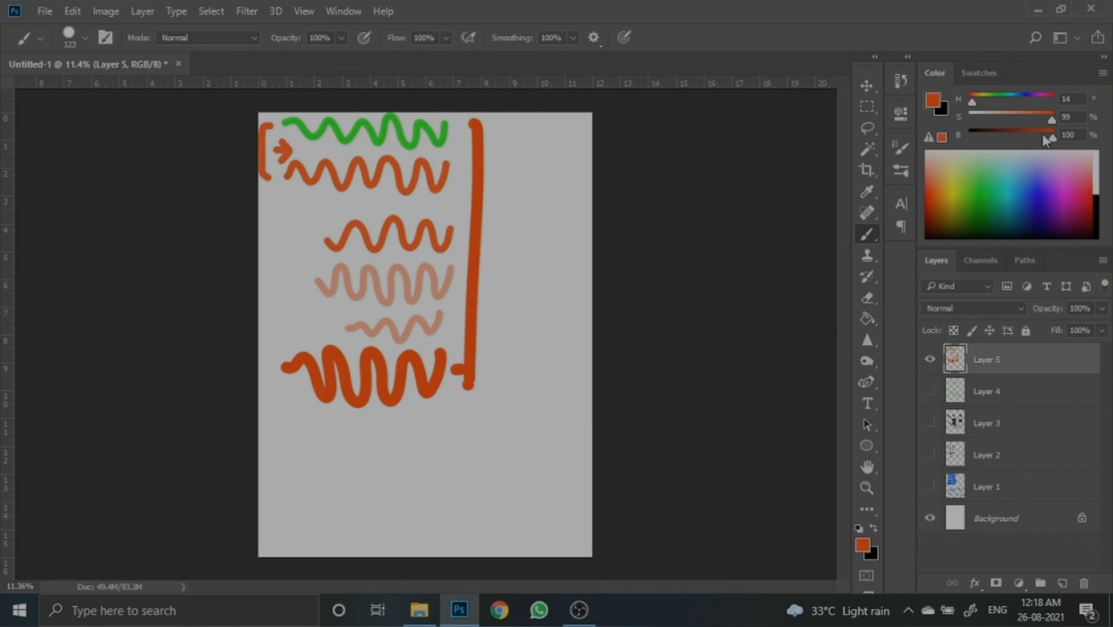
- Paint two darker orange waves at the bottom, lowering brightness to 83% and then 50%
drag(1041, 135, 1034, 137)
mouse_move(536, 433)
mouse_down()
mouse_move(510, 451)
mouse_move(491, 439)
mouse_move(475, 450)
mouse_move(436, 443)
mouse_move(414, 469)
mouse_move(326, 442)
mouse_up()
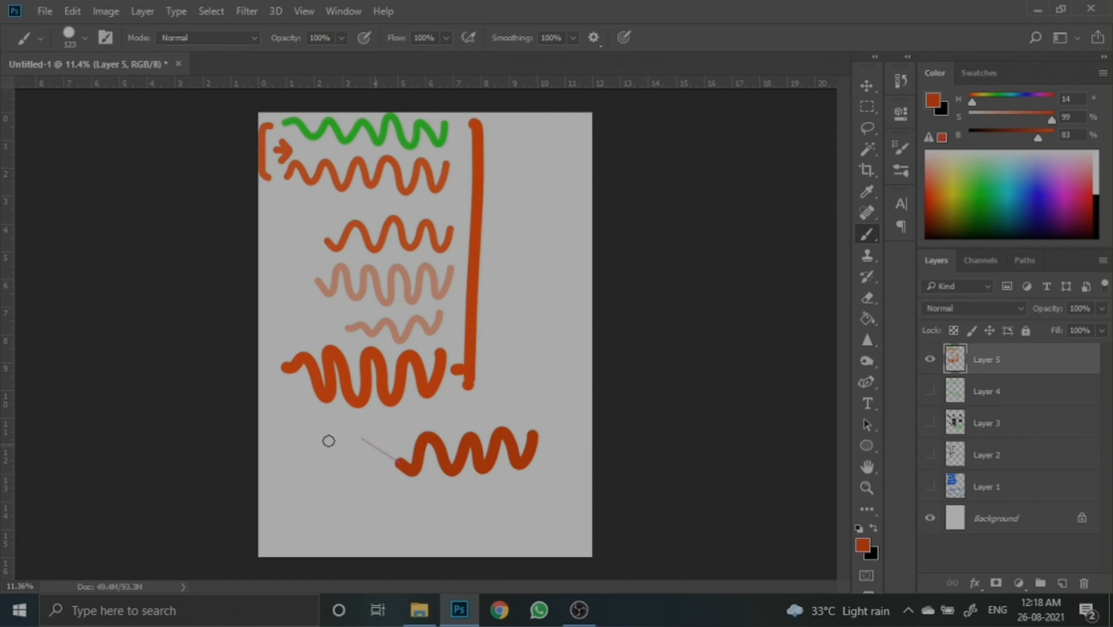
click(1011, 135)
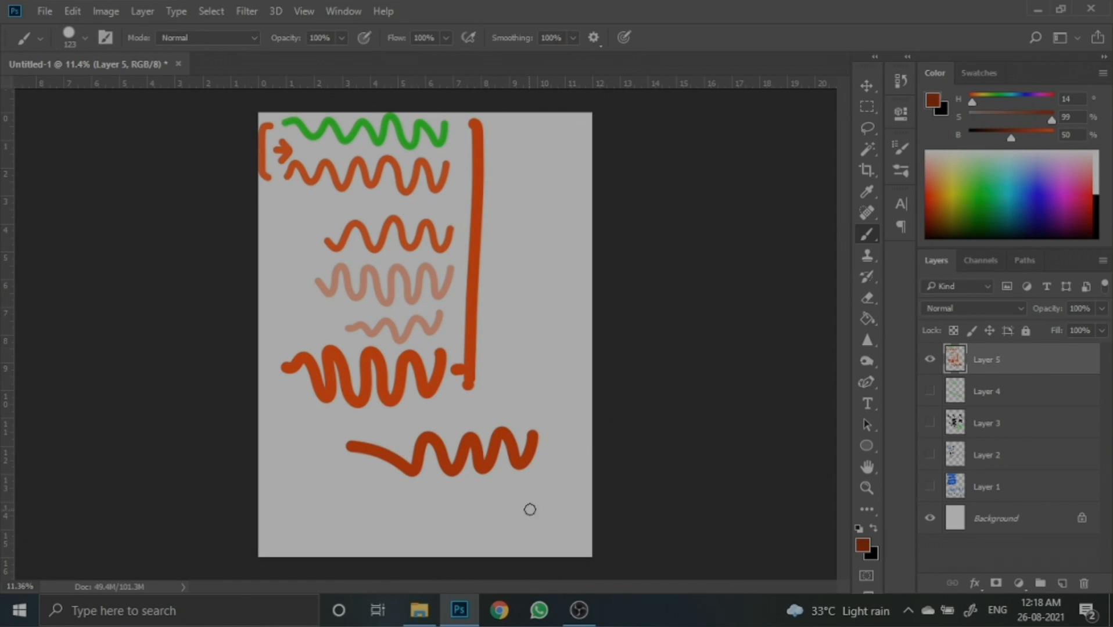
mouse_move(536, 488)
mouse_down()
mouse_move(514, 528)
mouse_move(467, 533)
mouse_move(417, 491)
mouse_move(399, 509)
mouse_up()
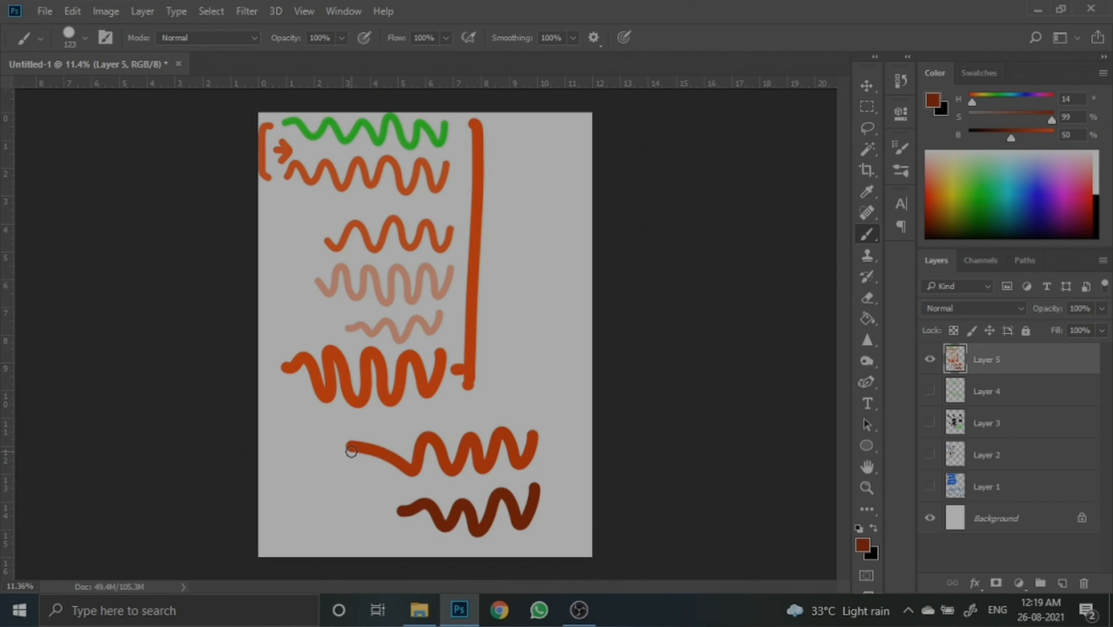
- Hide Layer 5
click(930, 360)
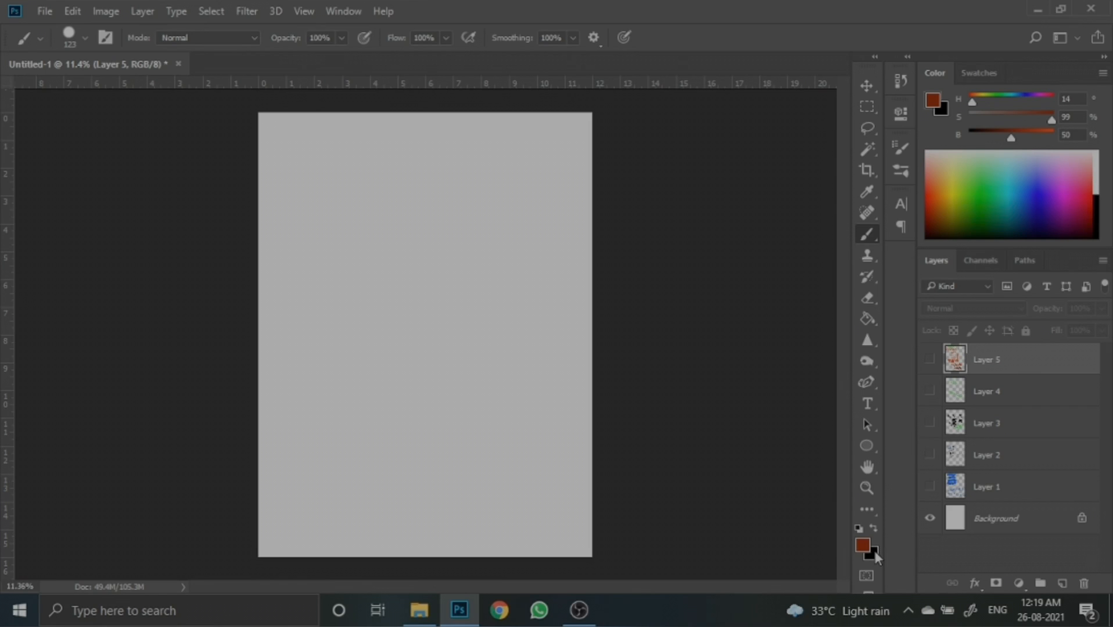
click(874, 552)
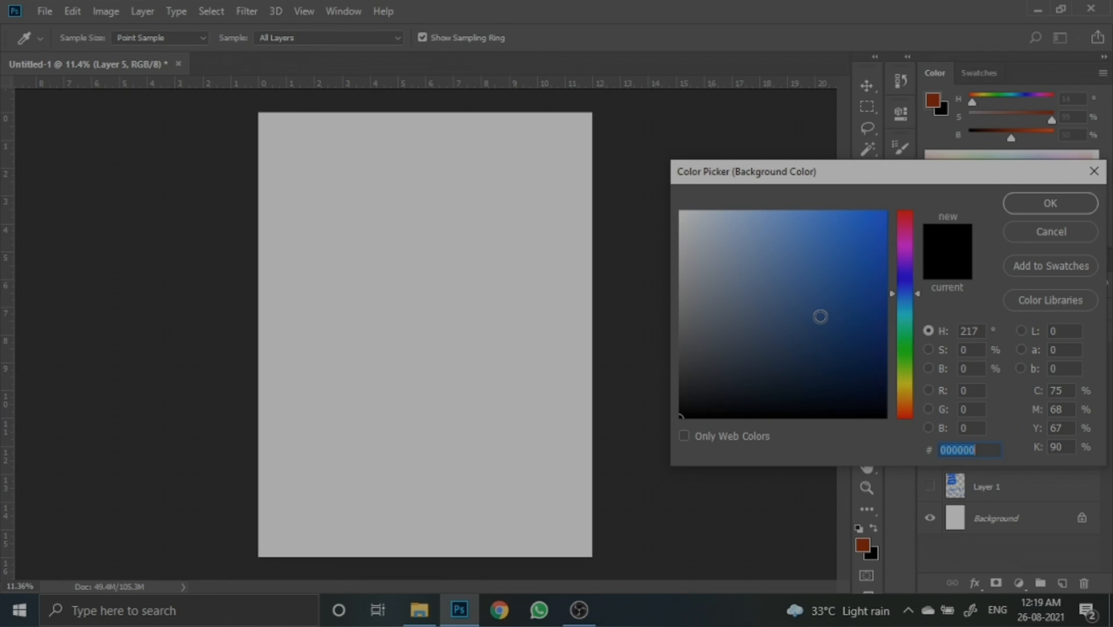
drag(820, 316, 670, 180)
click(1006, 201)
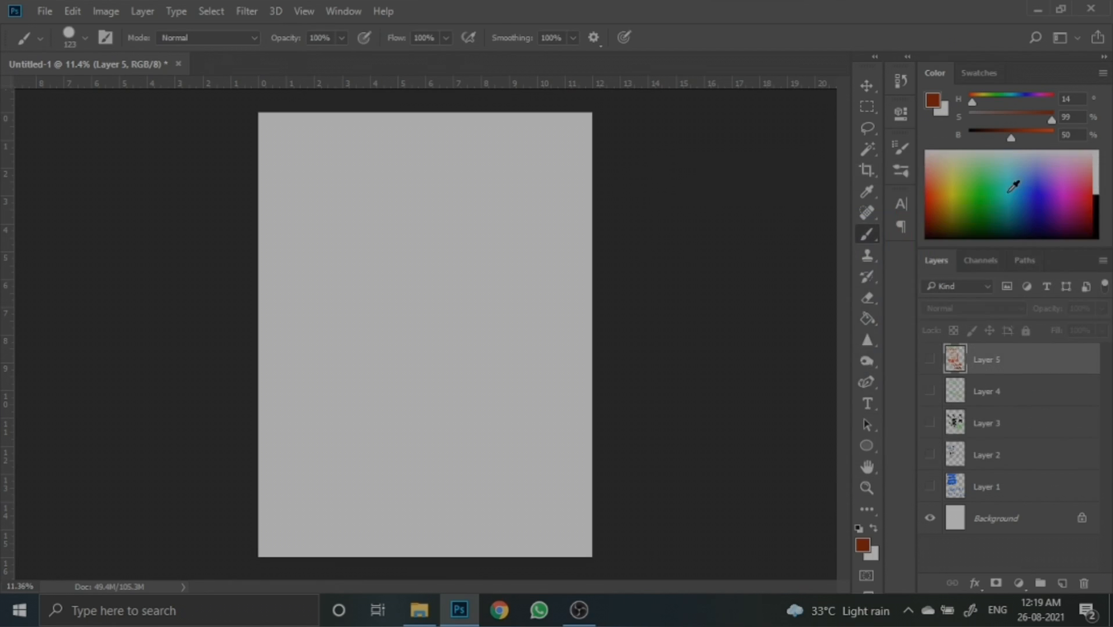
- Widen the canvas to the right into a landscape format with the Crop tool and commit
click(867, 170)
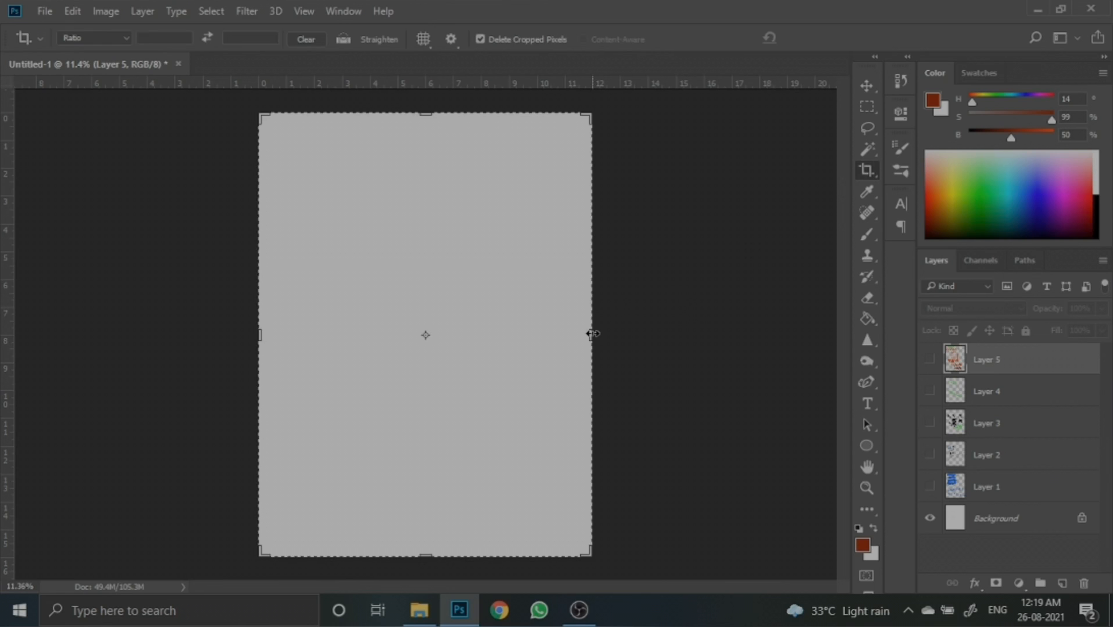
drag(593, 335, 784, 335)
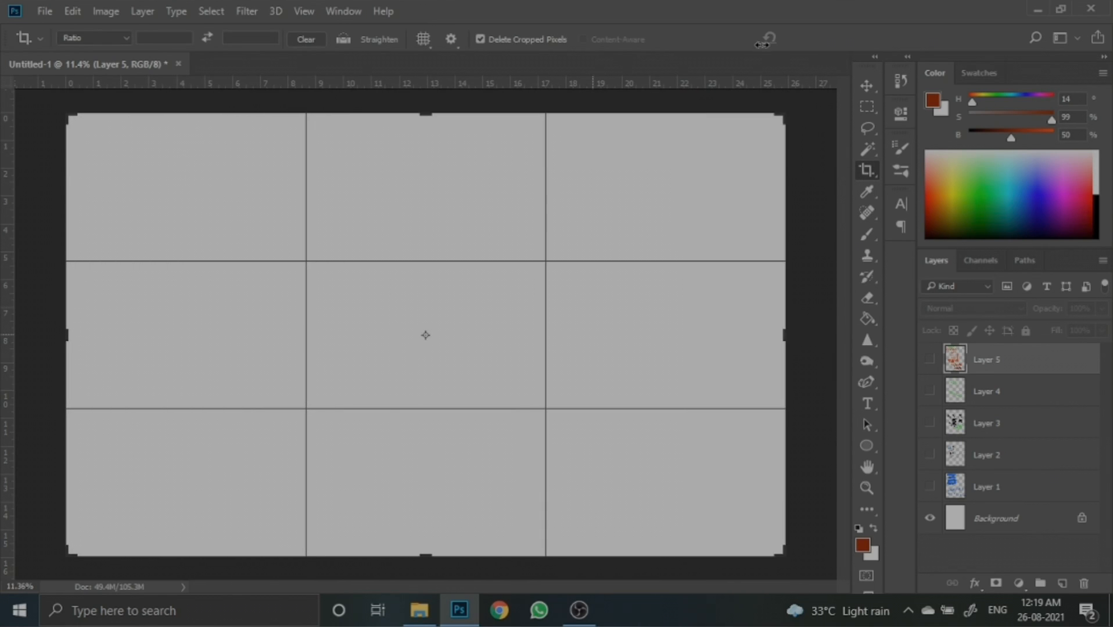
click(824, 37)
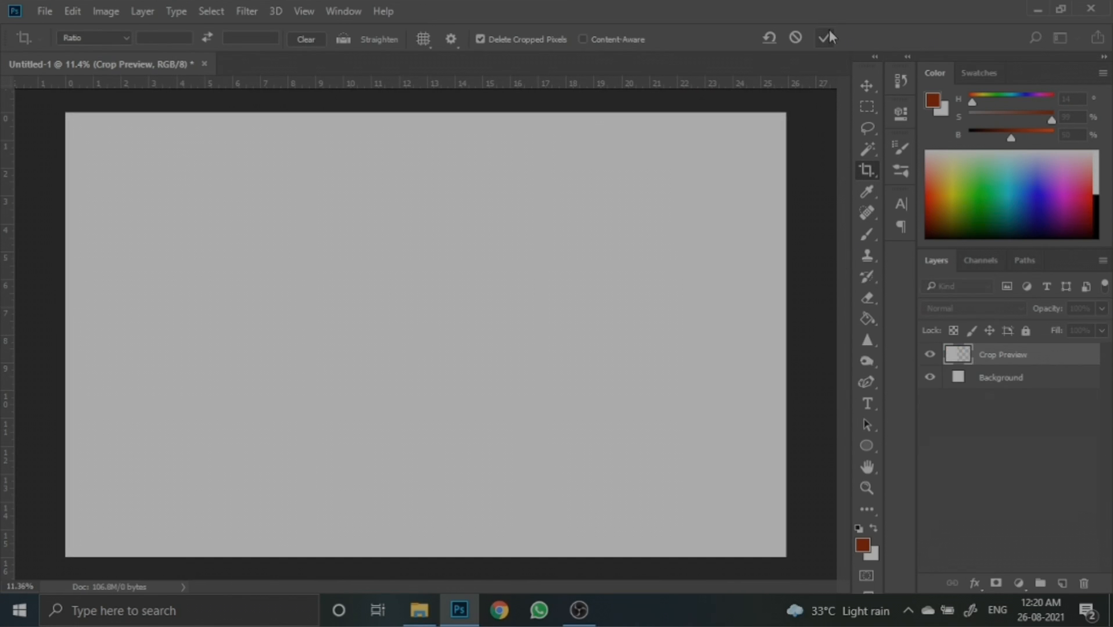
- Add a new layer and set the foreground colour to black, 000000
click(1067, 582)
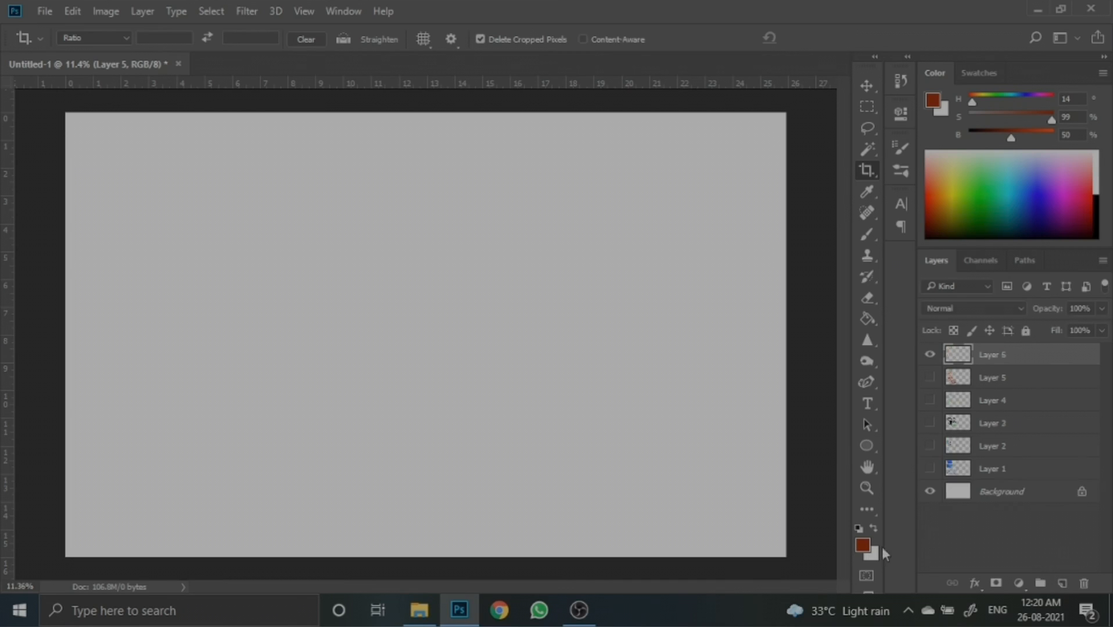
click(863, 545)
text(000000)
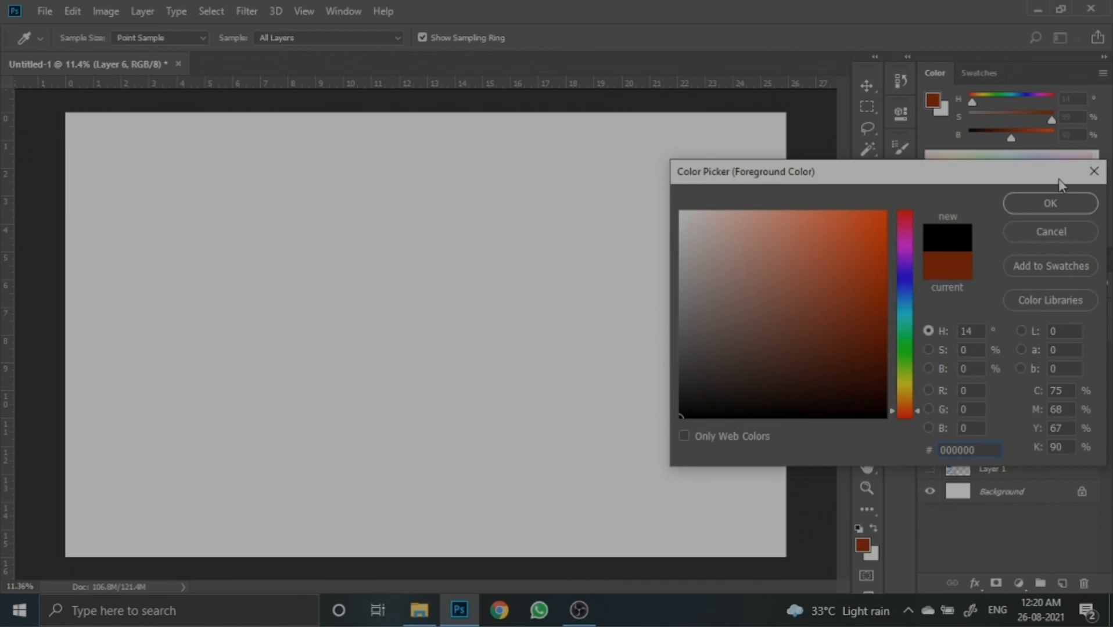
click(1050, 203)
- Draw a circle about 3094 px across with the Ellipse tool in the left half of the canvas
click(866, 446)
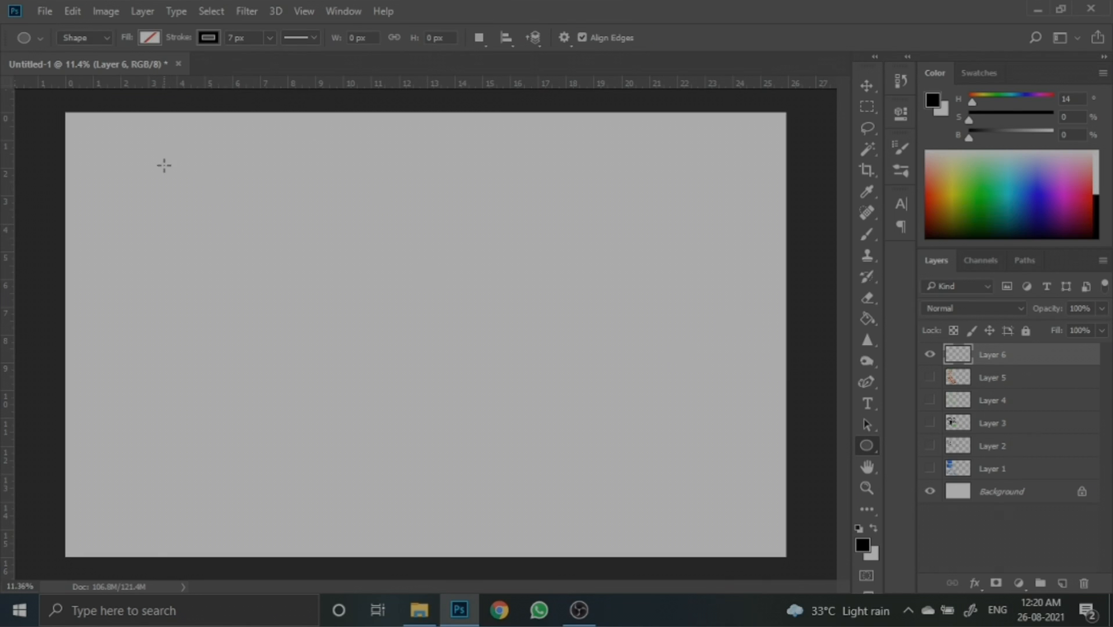
drag(165, 169, 455, 465)
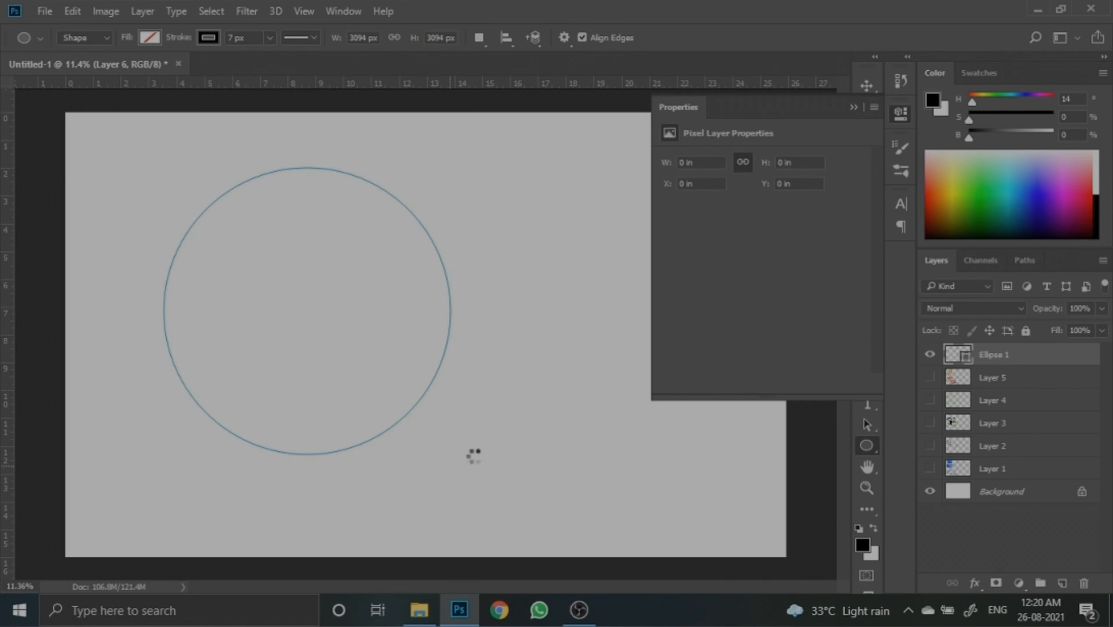
click(854, 106)
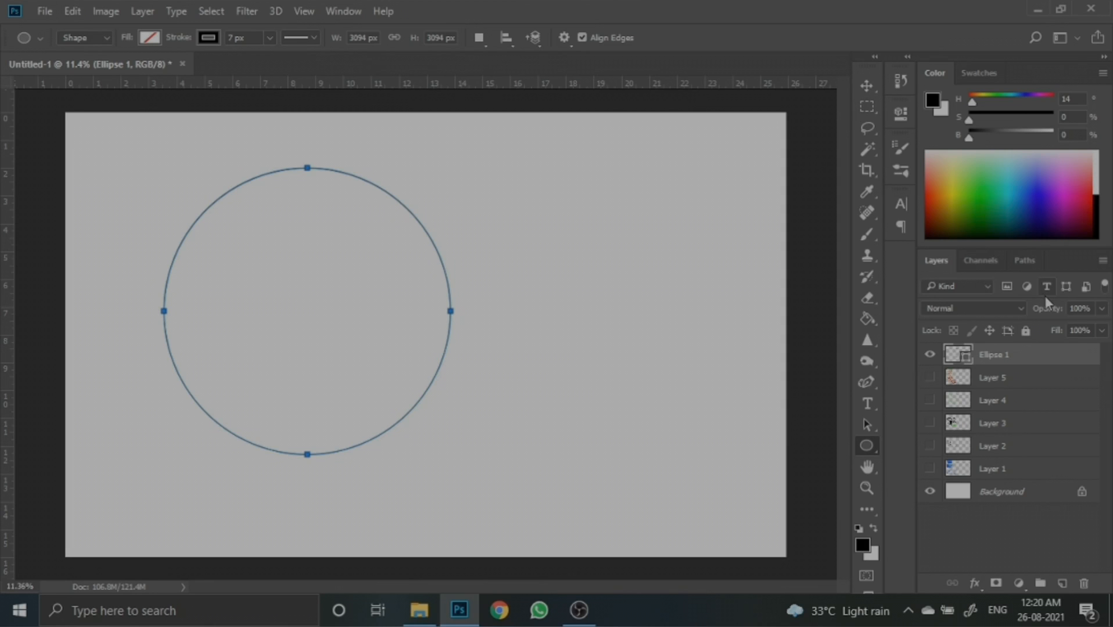
- Rasterize the ellipse layer and rename it lineart
right_click(1020, 359)
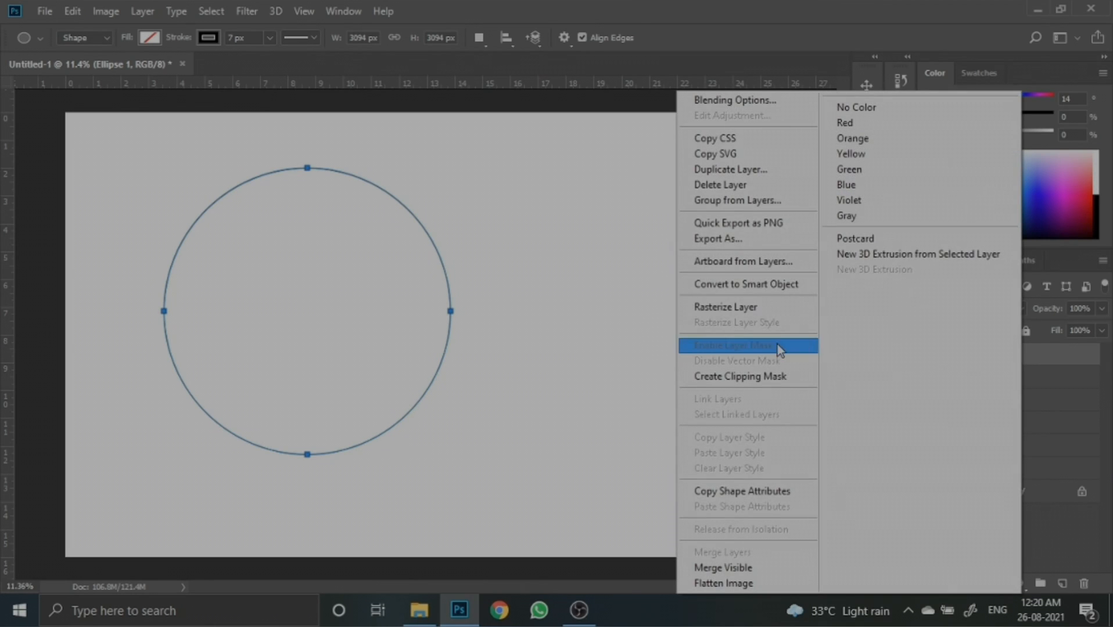
click(776, 314)
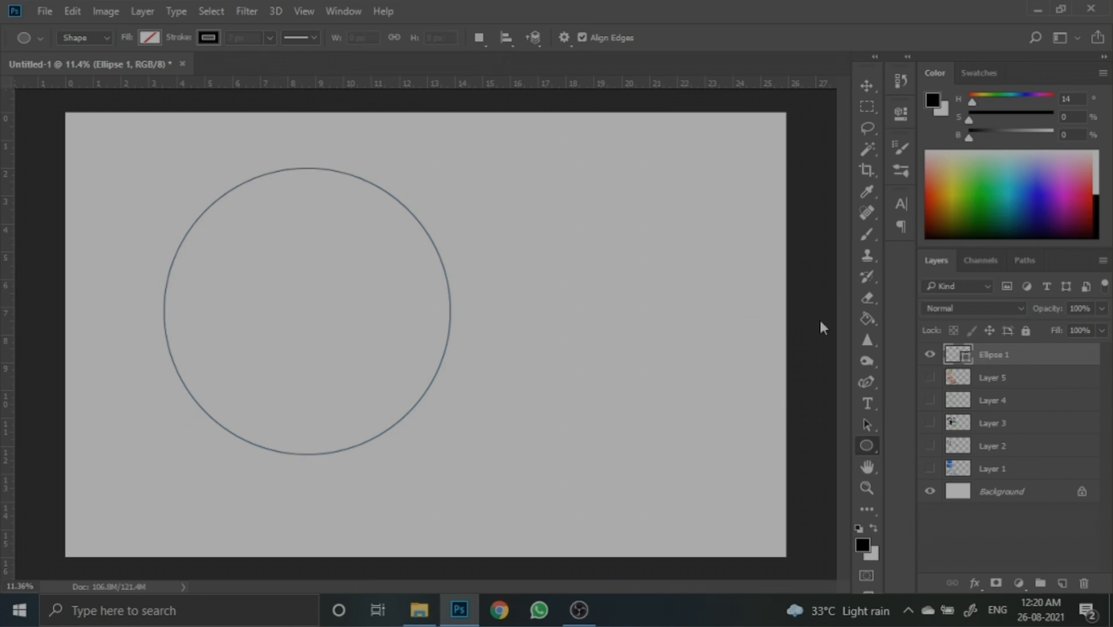
double_click(990, 354)
text(lin)
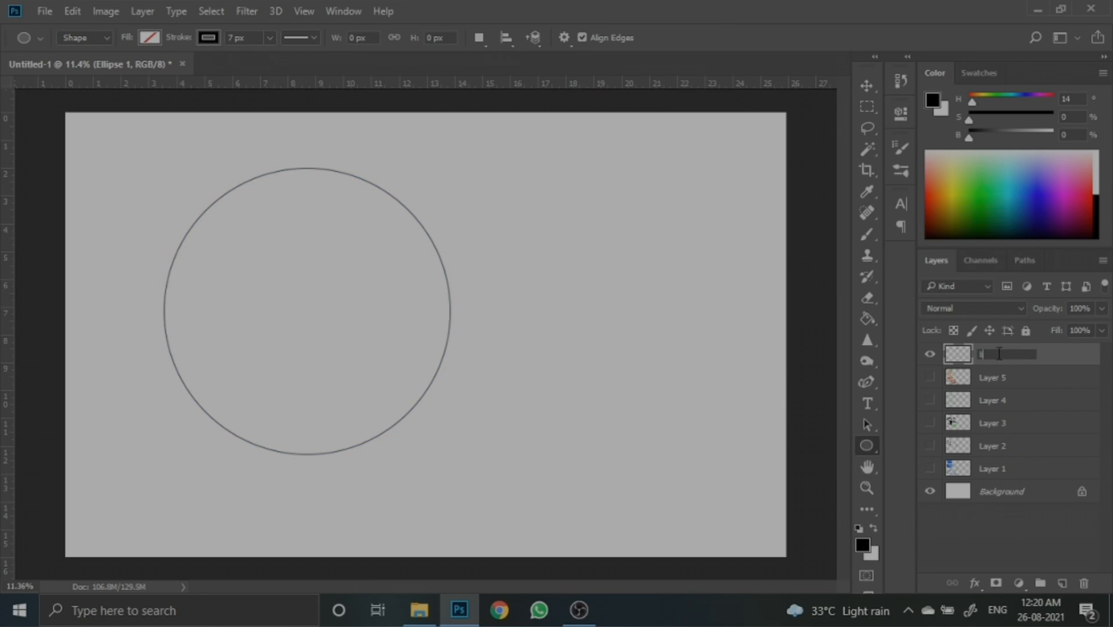
text(eart)
key(Return)
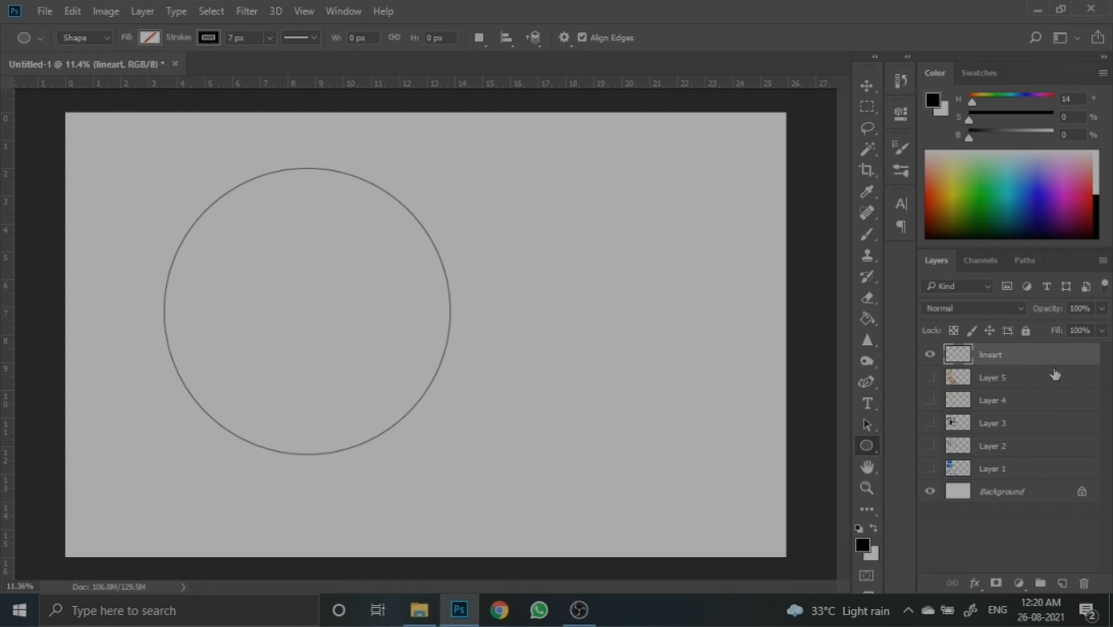
- Add a new layer above Layer 5, beneath the lineart layer
click(1054, 375)
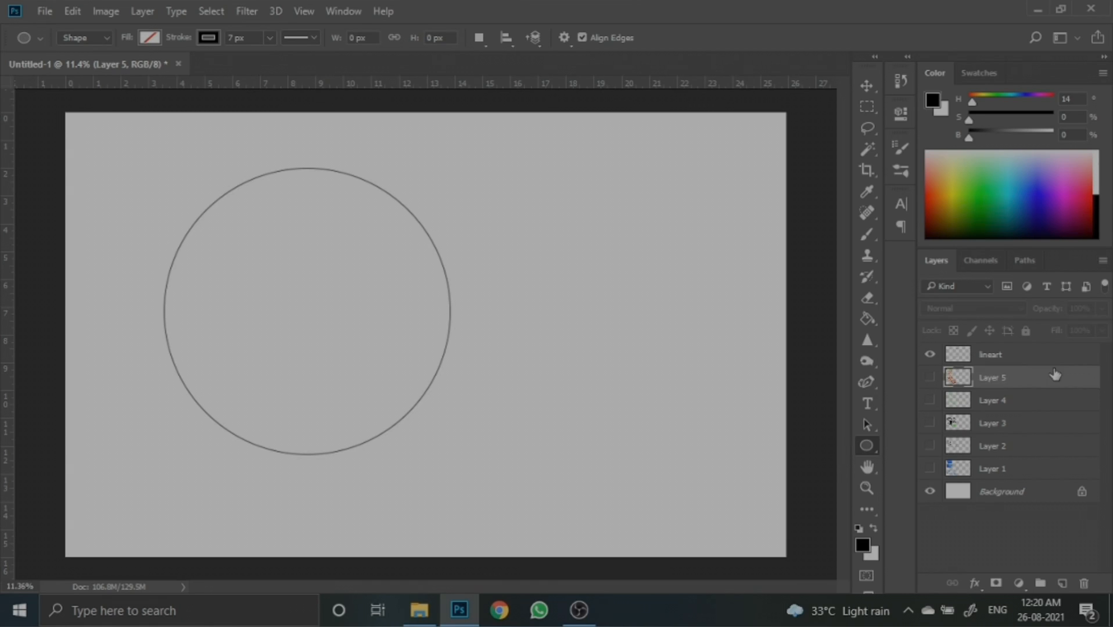
click(1065, 585)
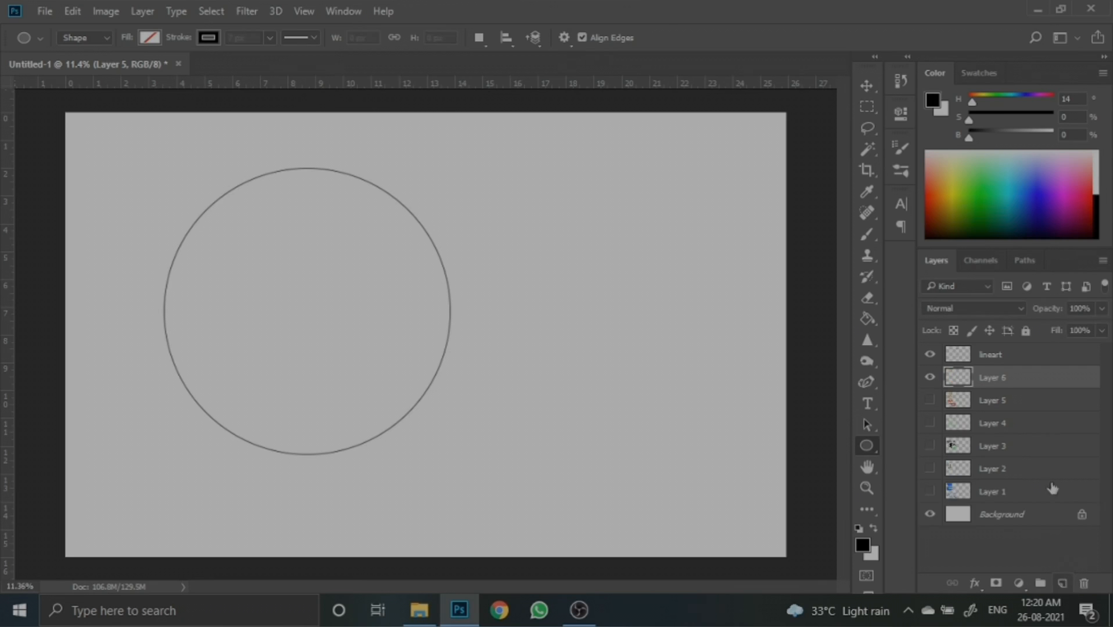
- Rename Layer 6 as base
double_click(999, 378)
text(bas)
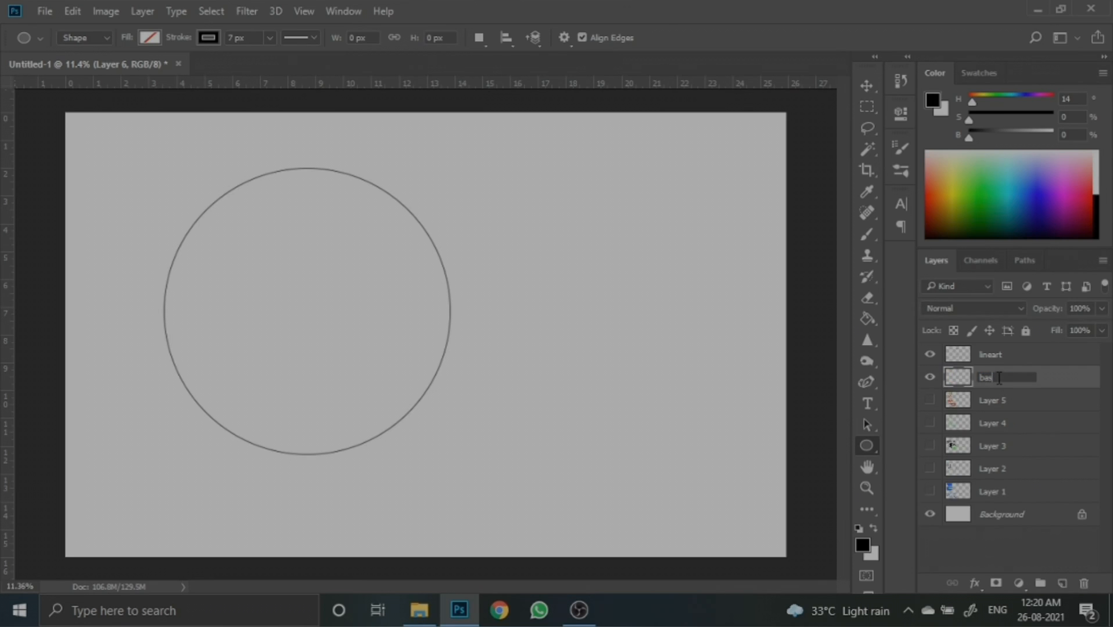
text(e)
- Set the foreground colour to a pink, e82a7a
click(864, 546)
drag(905, 262, 910, 201)
click(868, 247)
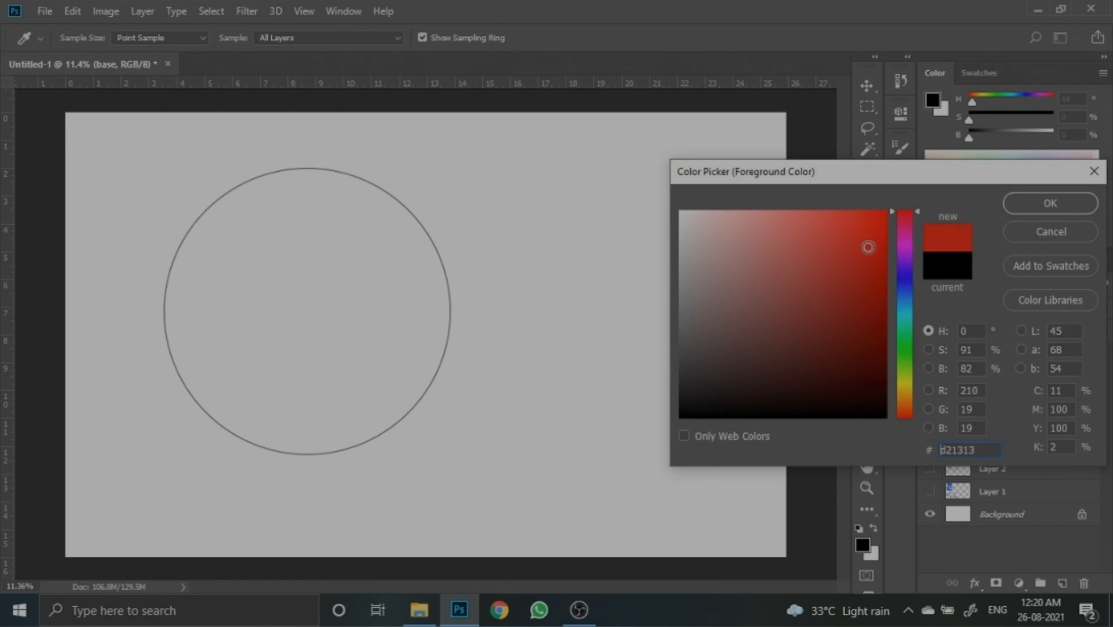
click(906, 227)
click(849, 230)
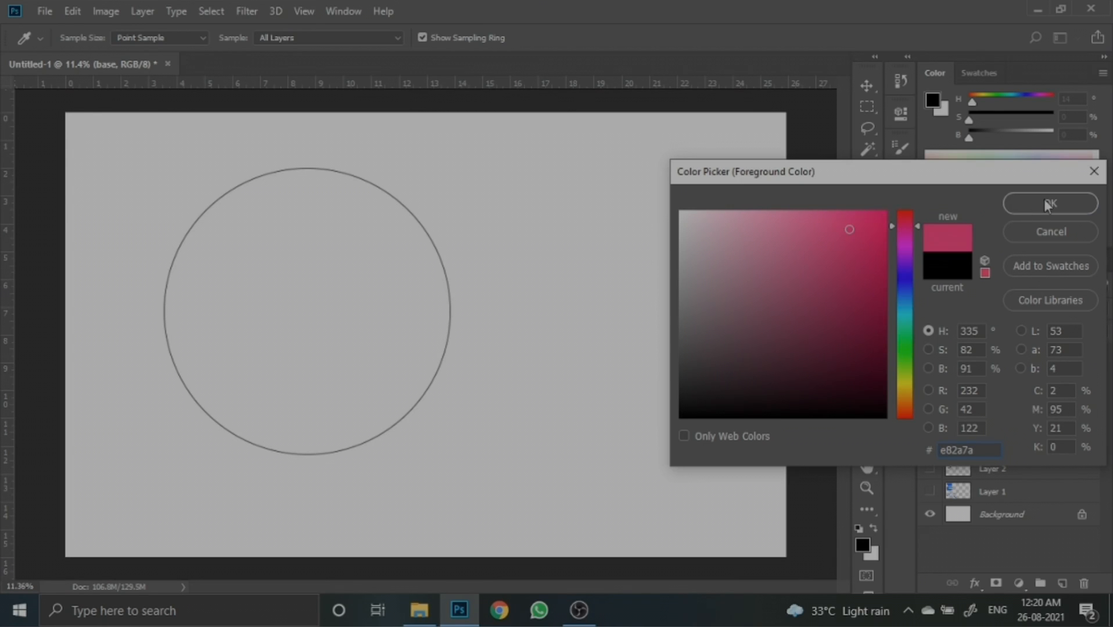
click(1049, 202)
- Fill the inside of the circle on the base layer with the pink using the Paint Bucket tool
click(867, 318)
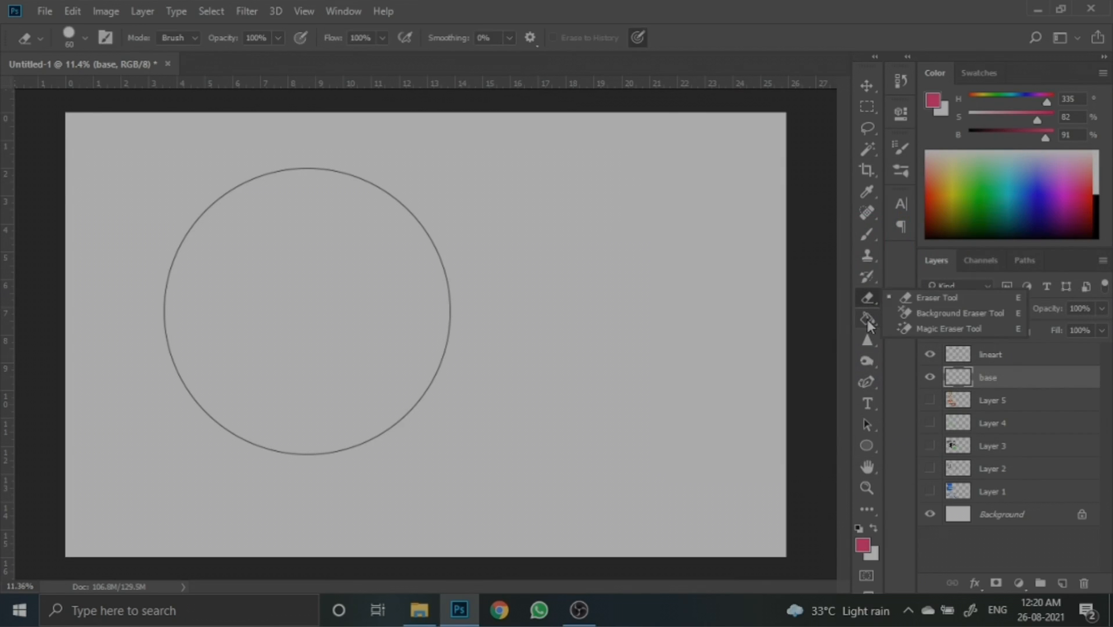
click(940, 311)
click(369, 283)
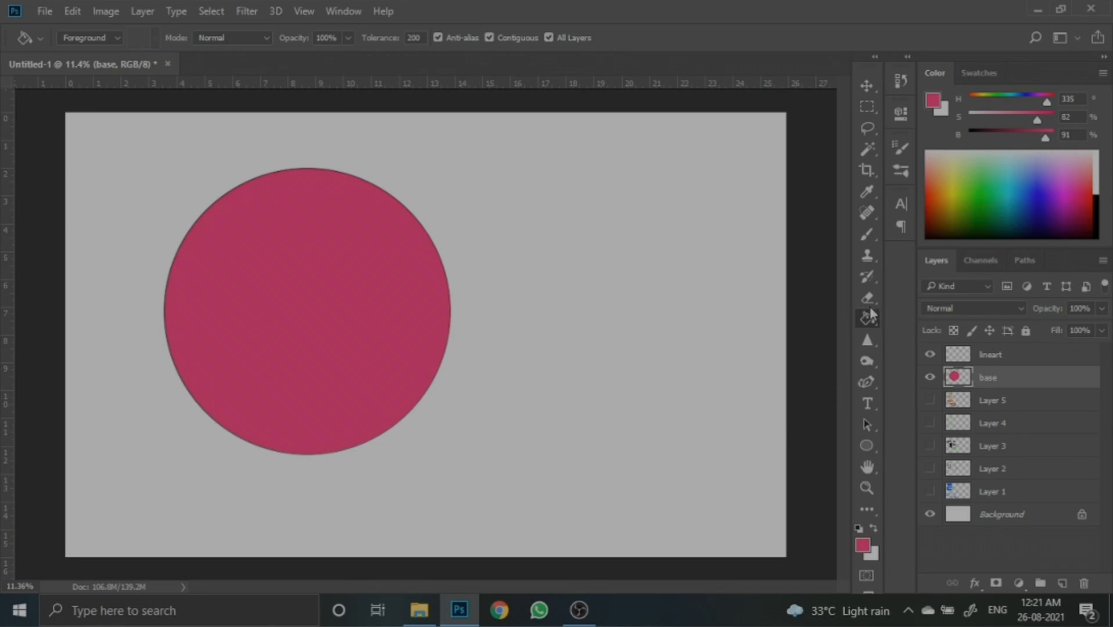
- Switch to the Brush tool and set the foreground colour to a darker shade, 941c4f
click(865, 240)
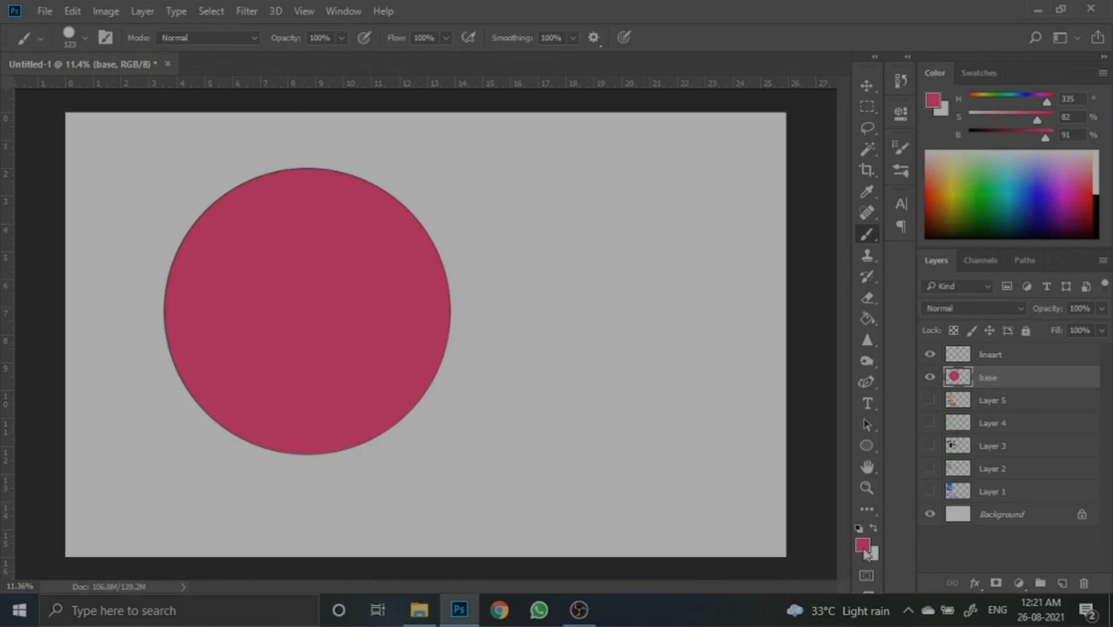
click(862, 545)
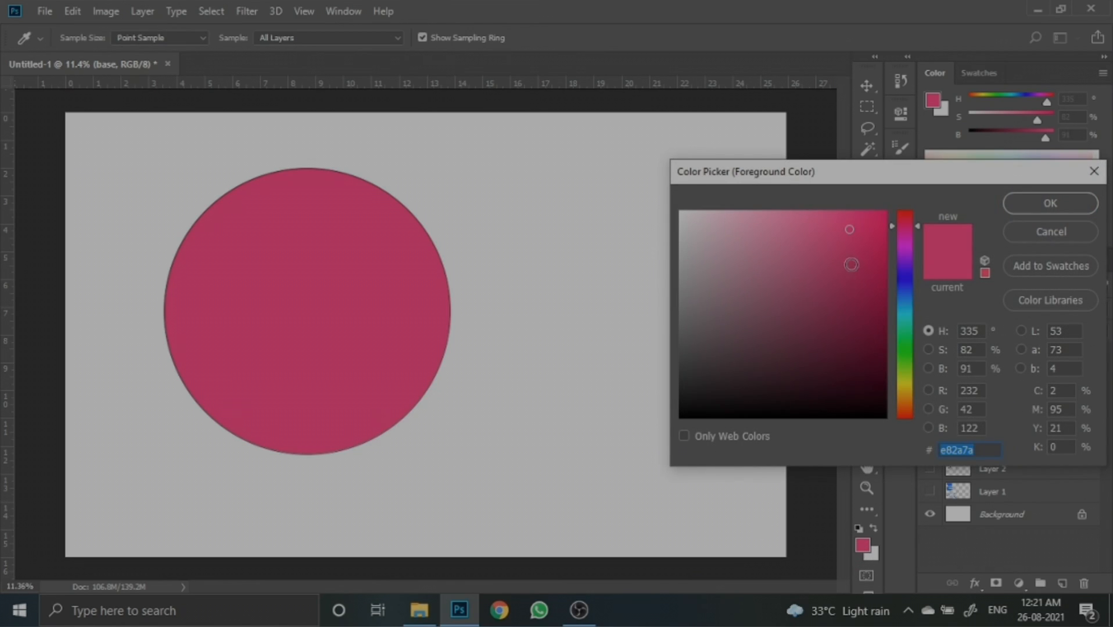
click(846, 298)
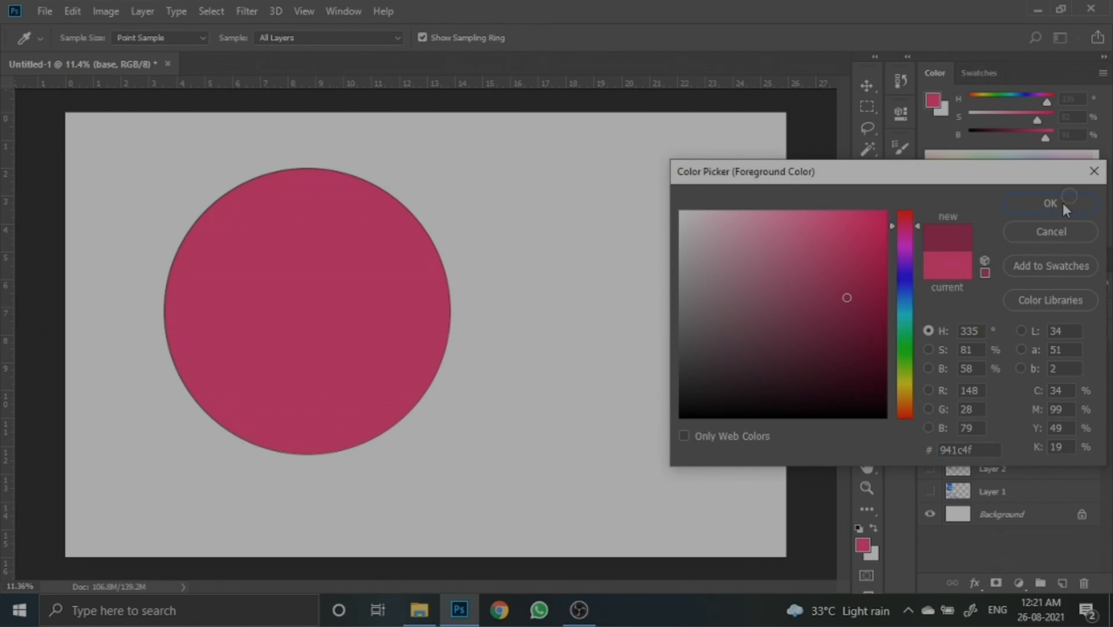
click(1050, 203)
- Paint a few dark shading strokes along the circle's left edge on the base layer
key(b)
mouse_move(176, 256)
mouse_down()
mouse_move(216, 353)
mouse_move(172, 333)
mouse_up()
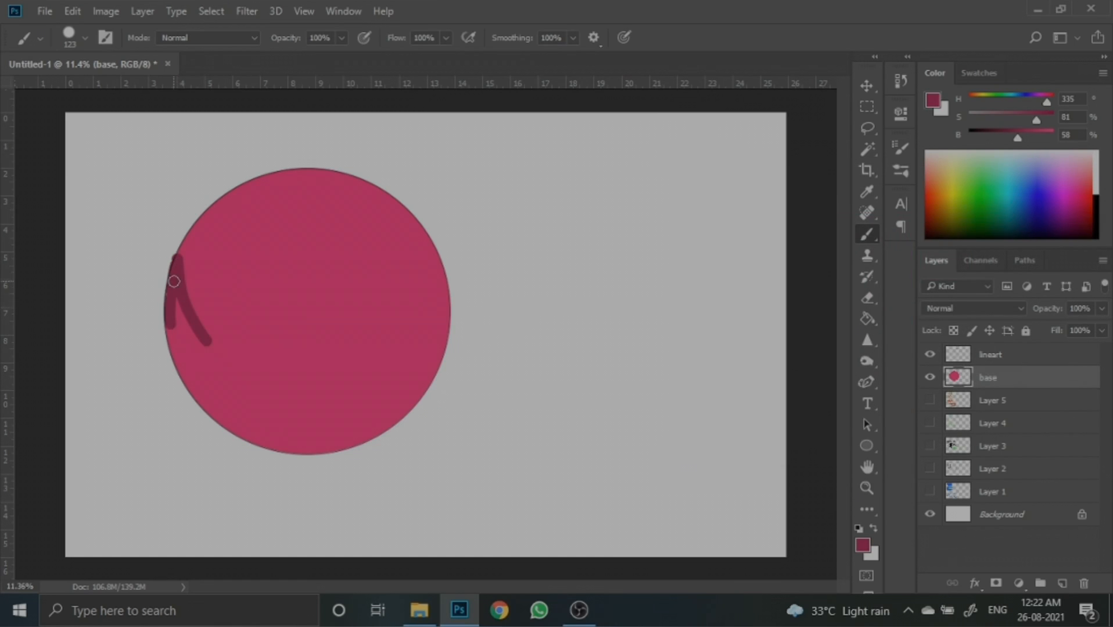
drag(174, 281, 186, 360)
drag(182, 316, 208, 362)
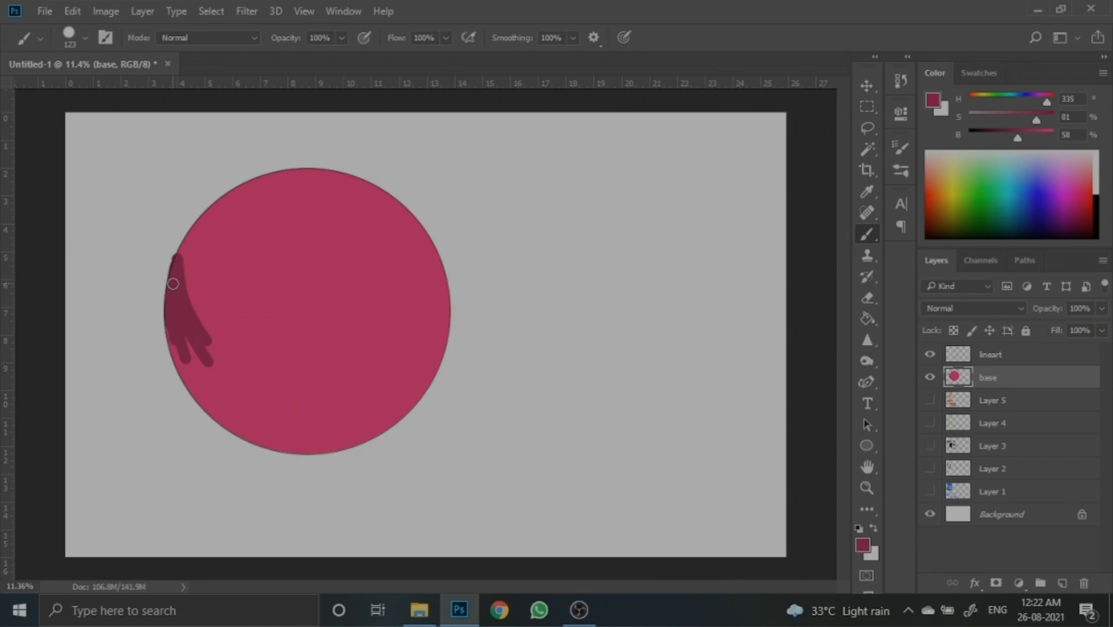
- Paint two long curved shading strokes along the circle's lower left edge
scroll(126, 253, up, 3)
scroll(125, 258, up, 2)
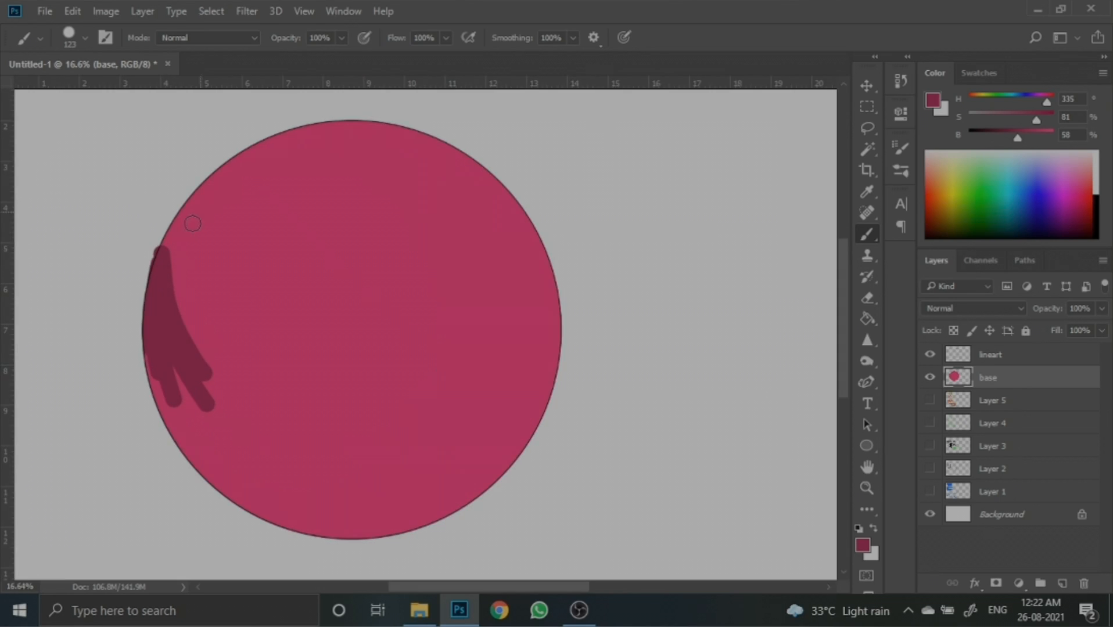
scroll(133, 264, up, 2)
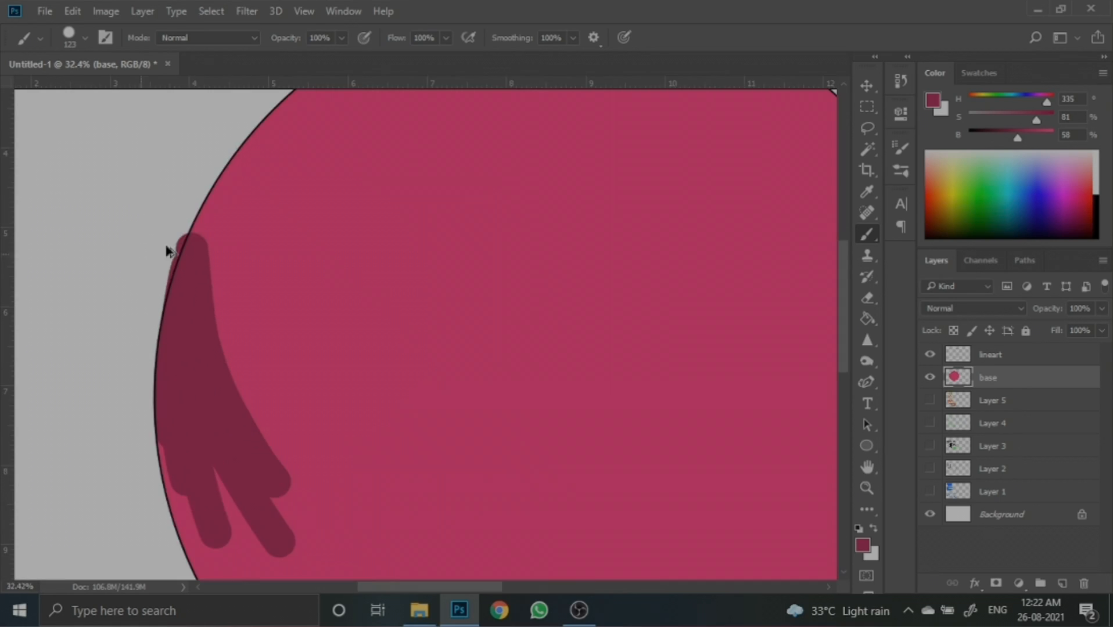
scroll(167, 169, down, 2)
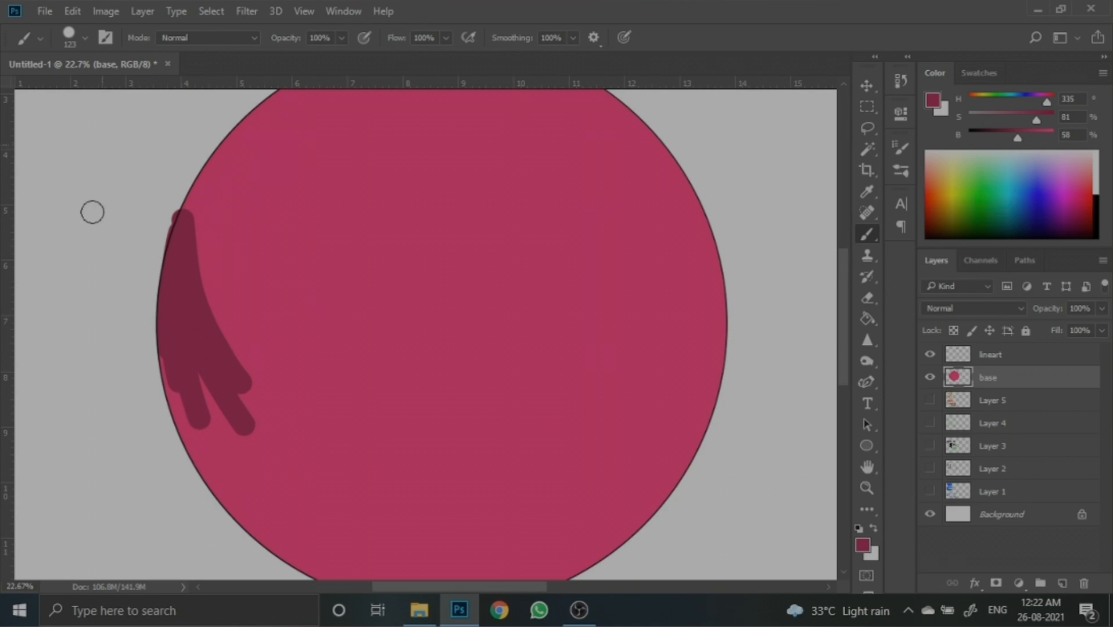
scroll(221, 323, down, 1)
mouse_move(204, 285)
mouse_down()
mouse_move(315, 424)
mouse_move(400, 476)
mouse_move(491, 518)
mouse_move(619, 547)
mouse_move(678, 538)
mouse_up()
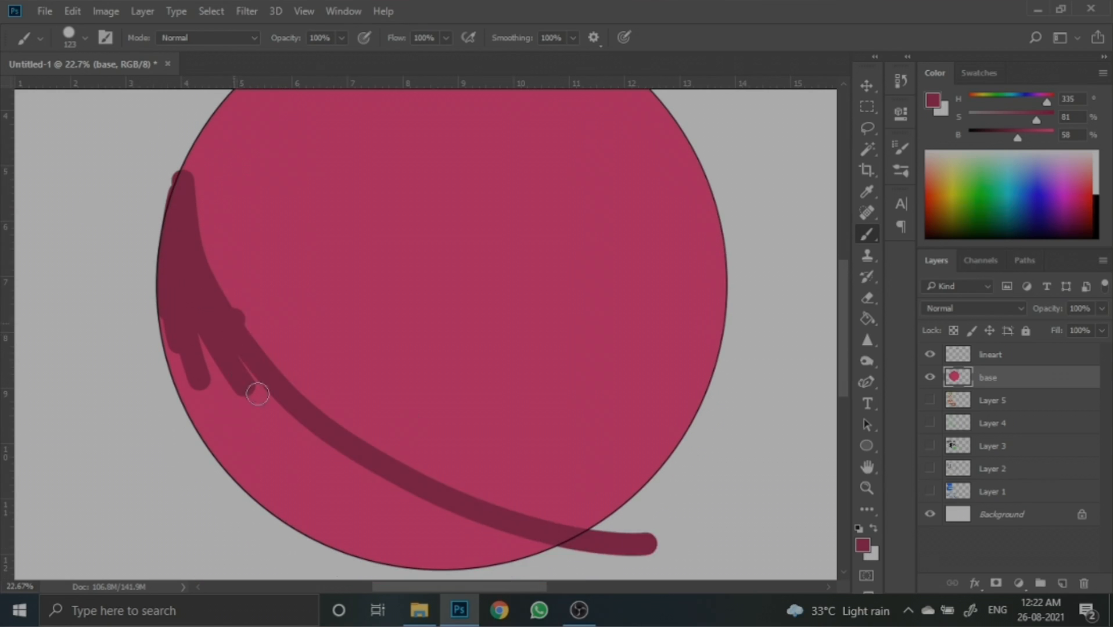
drag(255, 392, 464, 526)
- Undo all the shading strokes on the base layer
scroll(183, 229, down, 1)
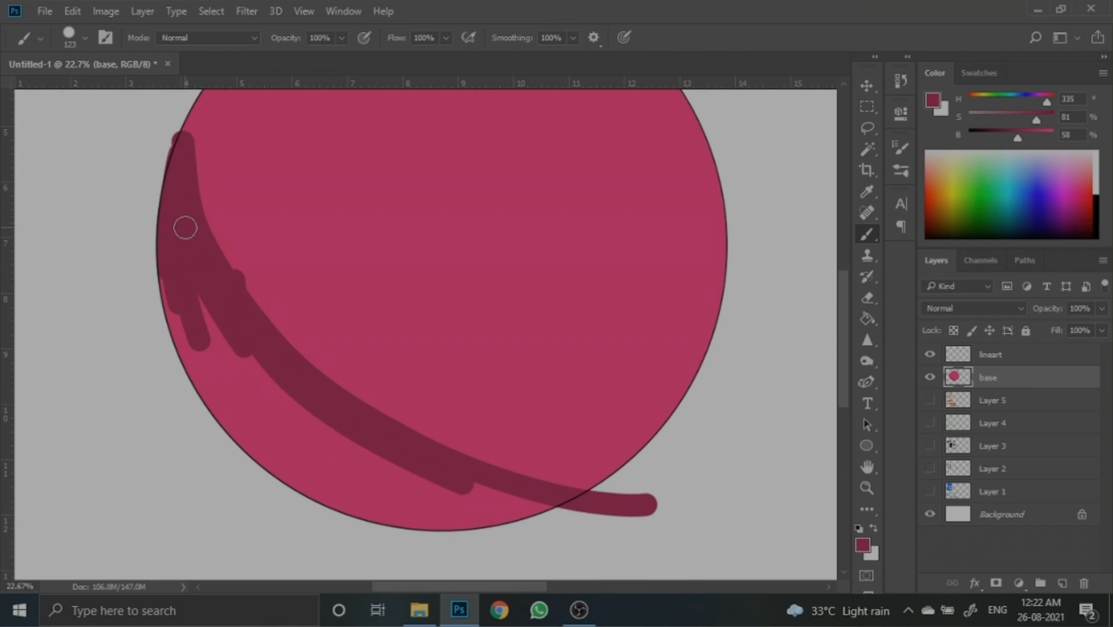
key(ctrl+z)
key(ctrl+z)
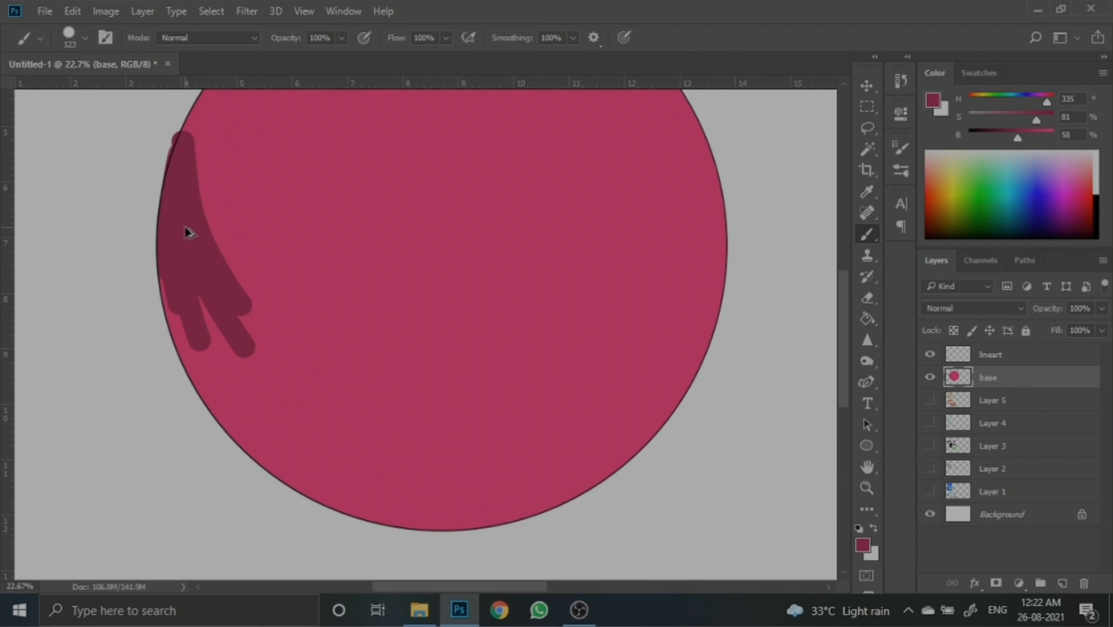
key(ctrl+z)
key(ctrl+z)
key(ctrl+z)
key(ctrl+z)
key(ctrl+z)
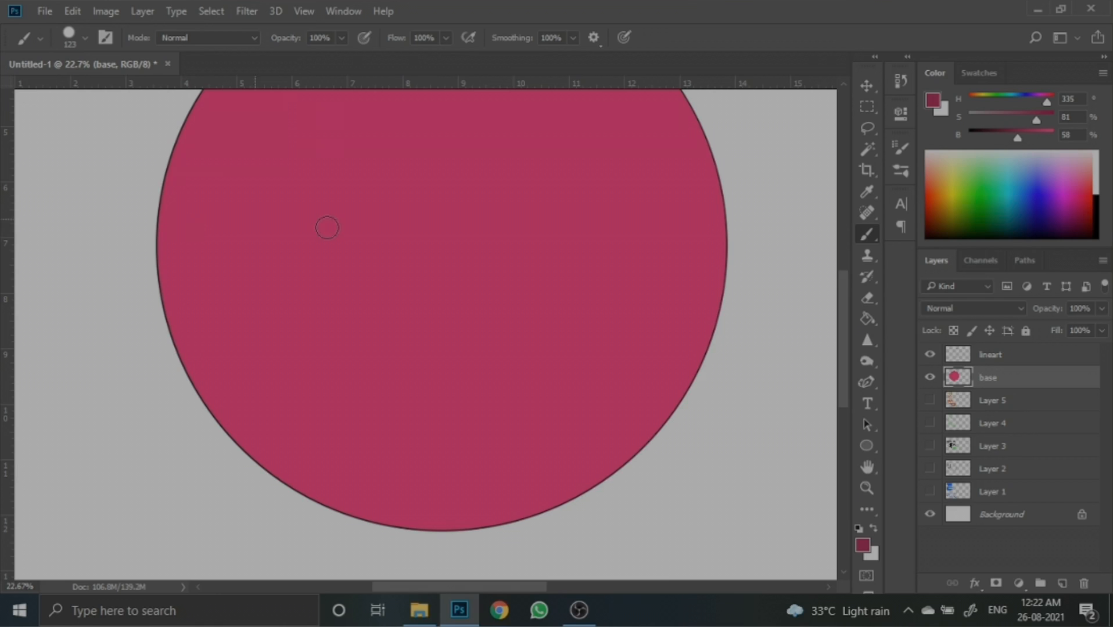
- Add a new layer above base and clip it to the base layer
scroll(509, 265, down, 1)
click(1062, 583)
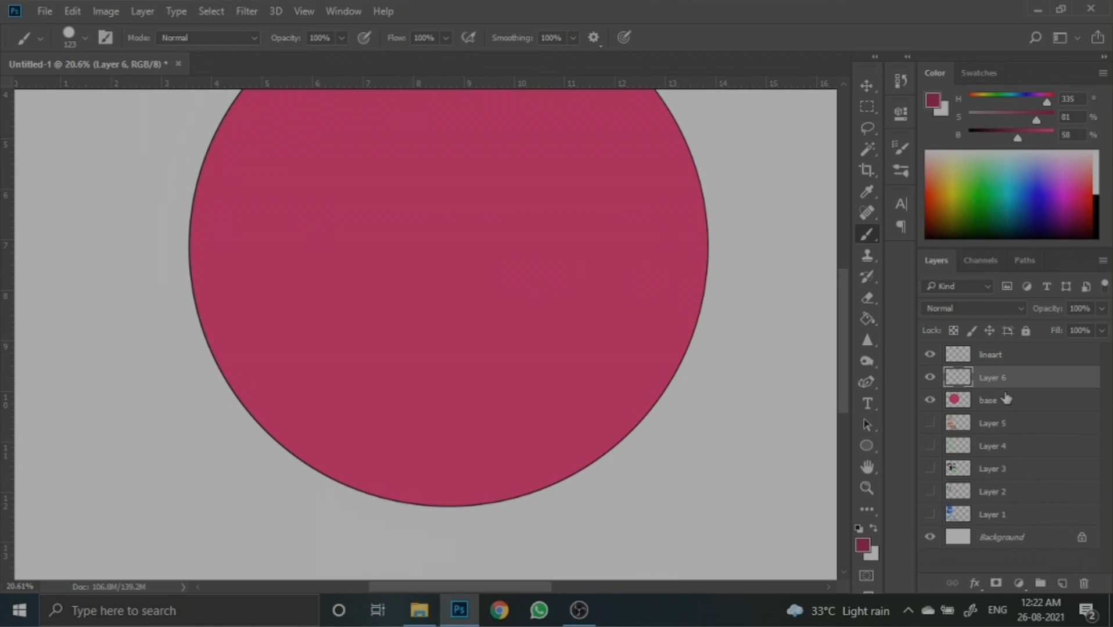
drag(1006, 398, 1004, 388)
alt+click(1004, 388)
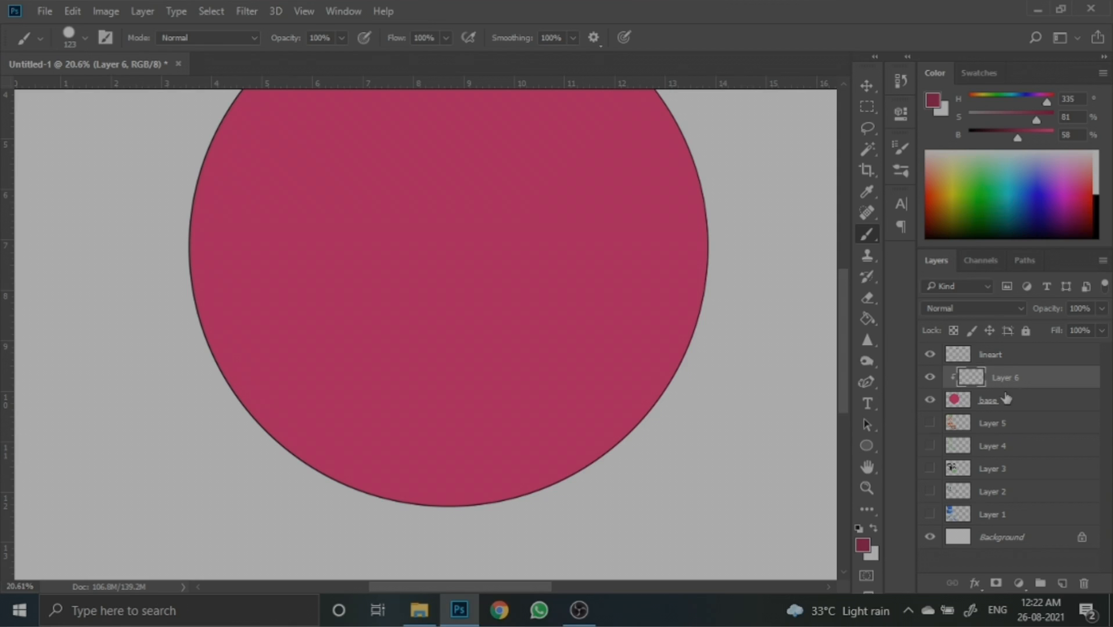
- Paint curved shading strokes along the circle's left edge on the clipped layer
scroll(390, 303, down, 3)
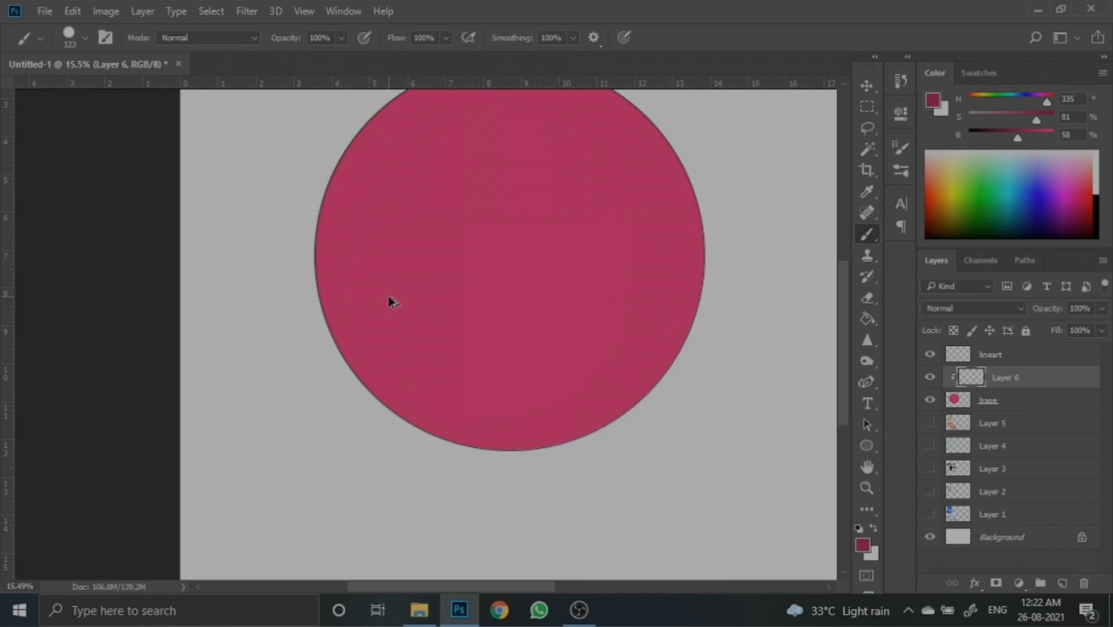
scroll(523, 308, up, 1)
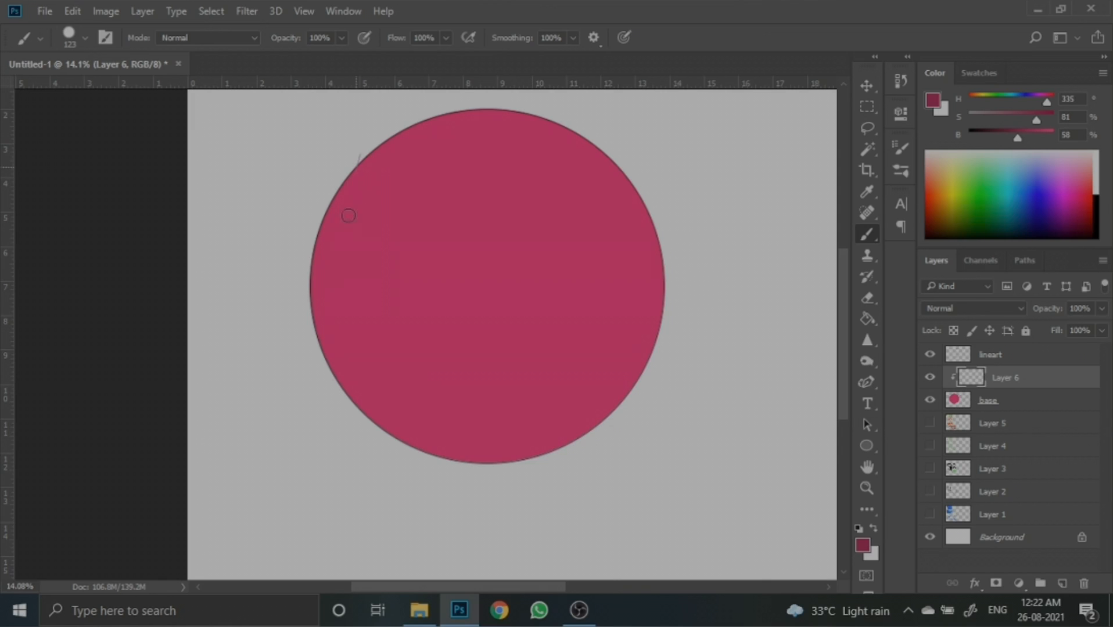
mouse_move(363, 158)
mouse_down()
mouse_move(377, 361)
mouse_move(494, 493)
mouse_up()
mouse_move(360, 169)
mouse_down()
mouse_move(432, 468)
mouse_move(591, 564)
mouse_up()
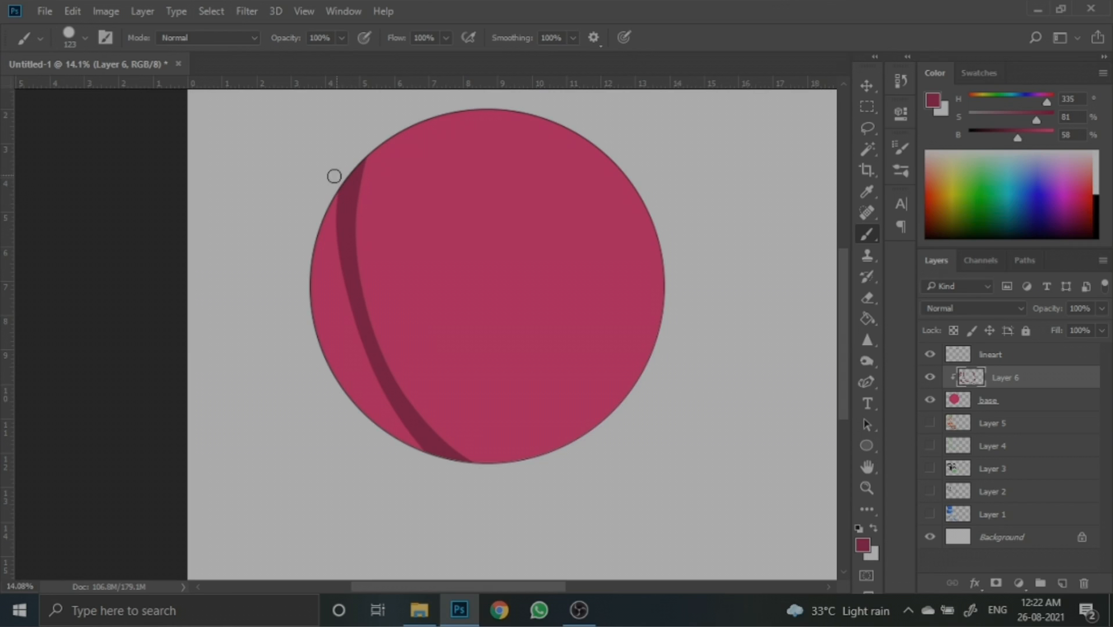
mouse_move(335, 176)
mouse_down()
mouse_move(598, 504)
mouse_move(522, 240)
mouse_move(499, 274)
mouse_move(783, 403)
mouse_move(813, 429)
mouse_up()
- Undo the shading strokes on the clipped layer
key(ctrl+z)
key(ctrl+z)
key(ctrl+z)
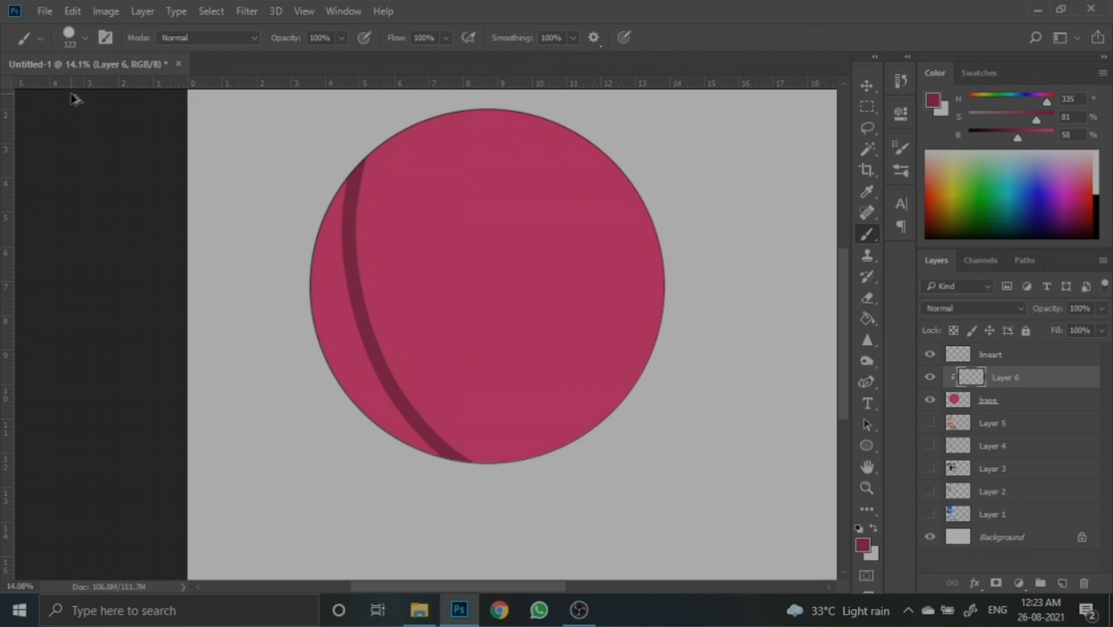
- Increase the brush size to 200
key(bracketright)
key(bracketright)
key(bracketright)
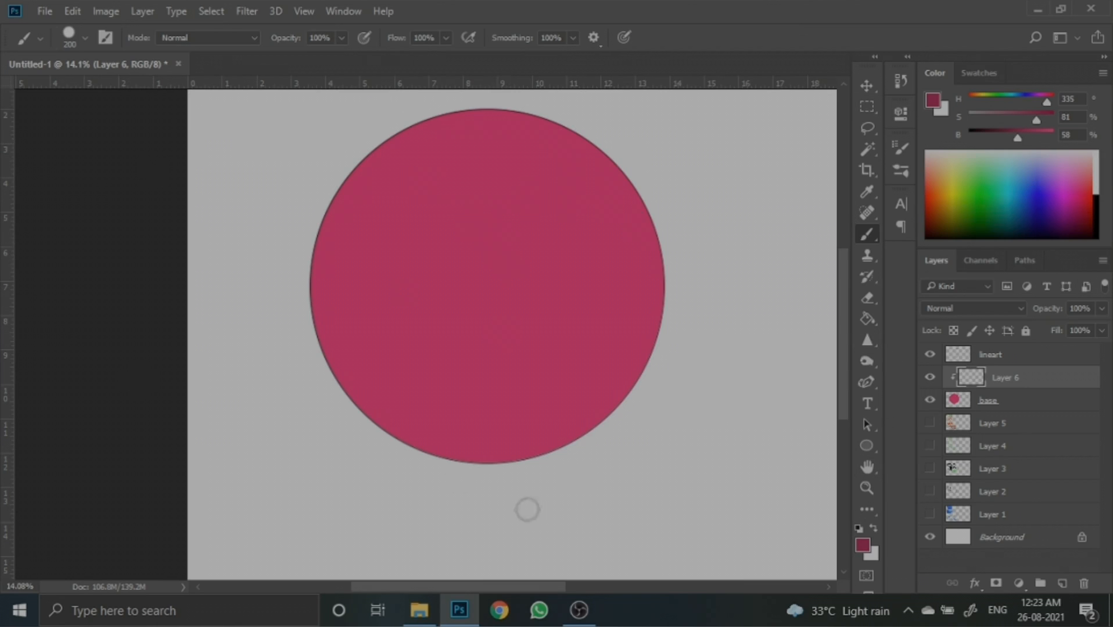
- Sample the circle's pink with the Eyedropper and lower the foreground brightness to 63%
alt+click(537, 244)
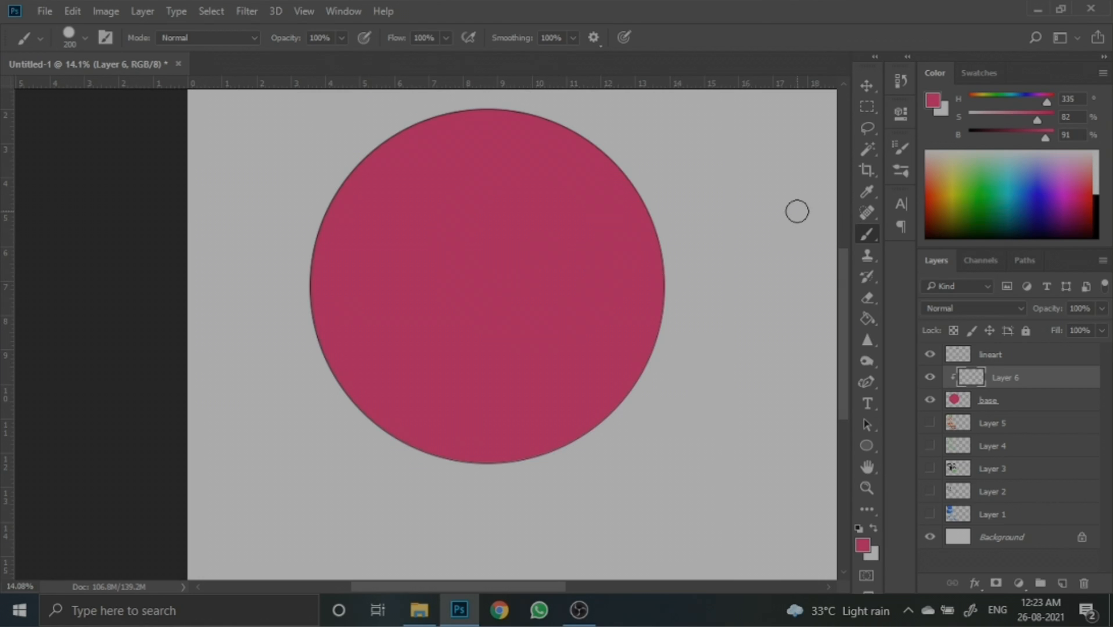
click(867, 192)
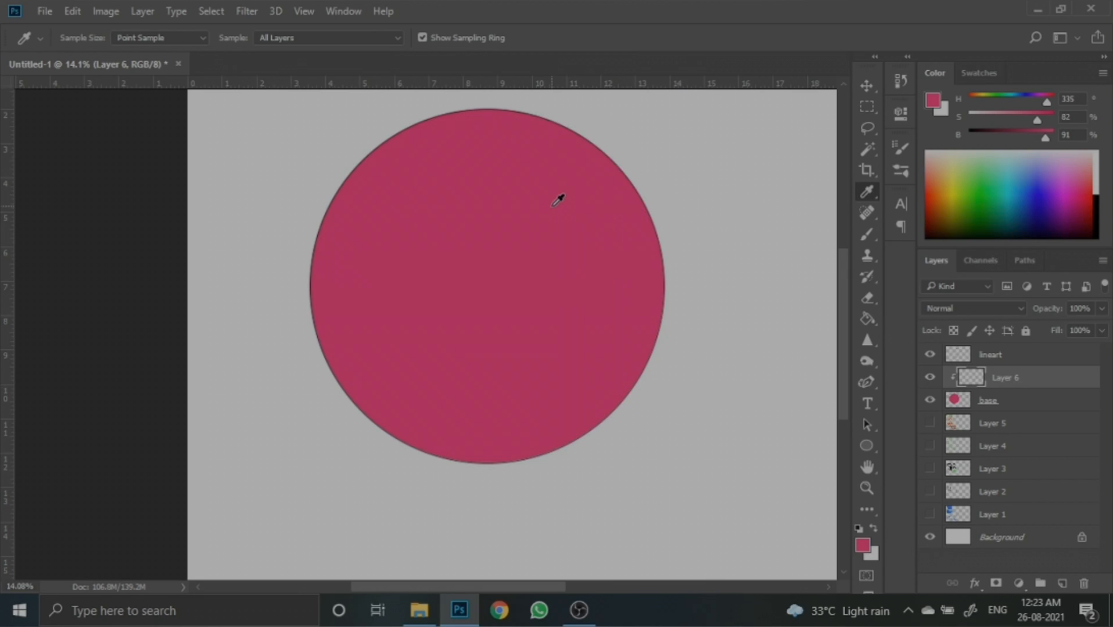
click(701, 176)
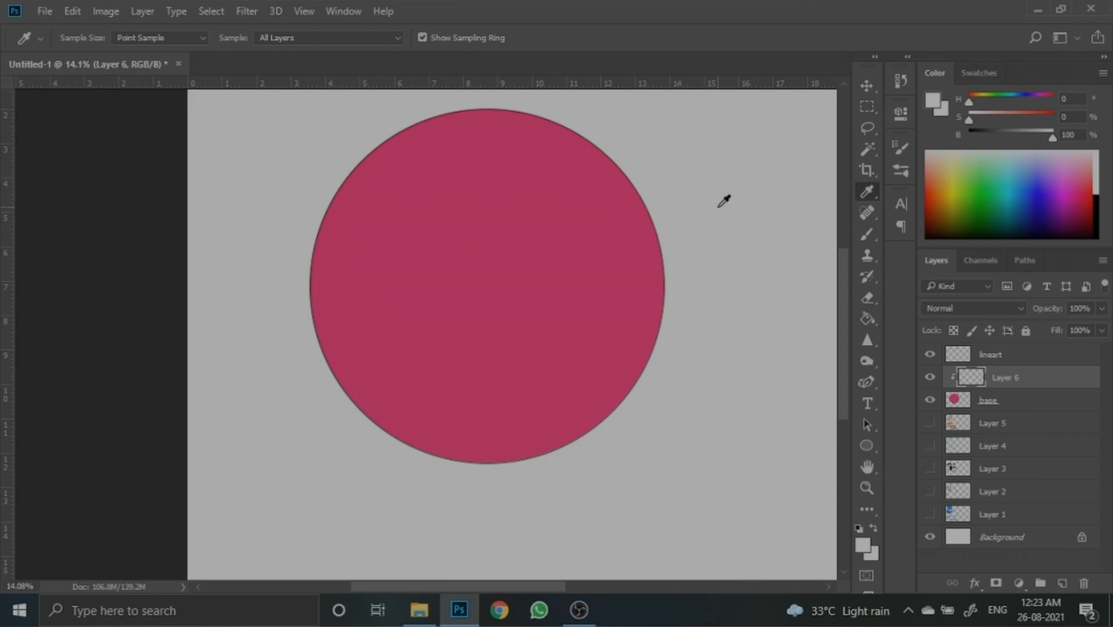
click(529, 221)
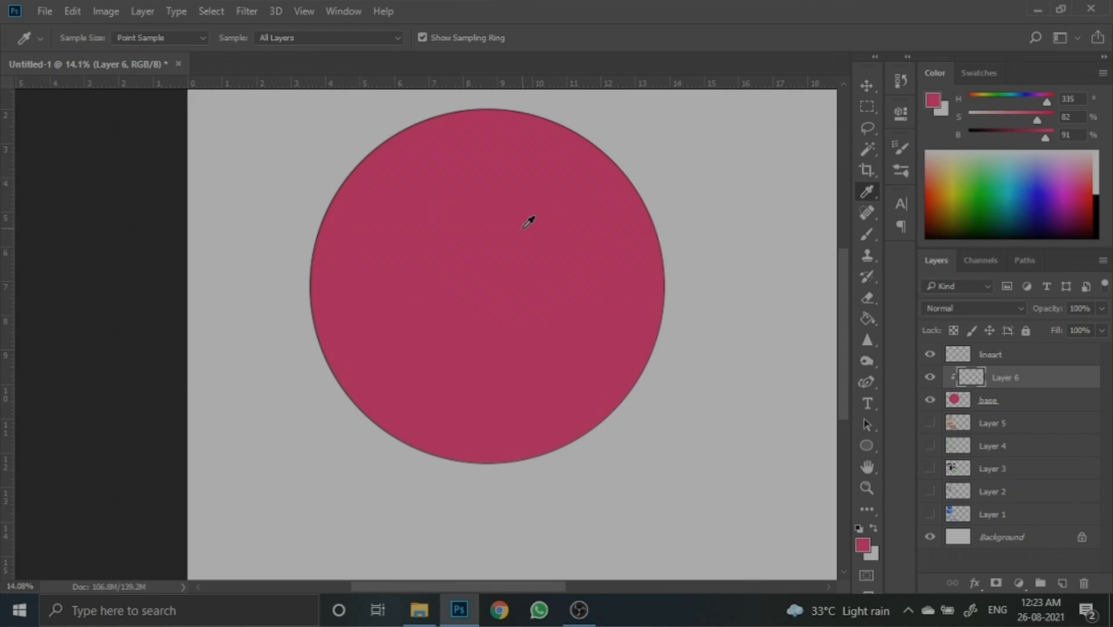
click(866, 235)
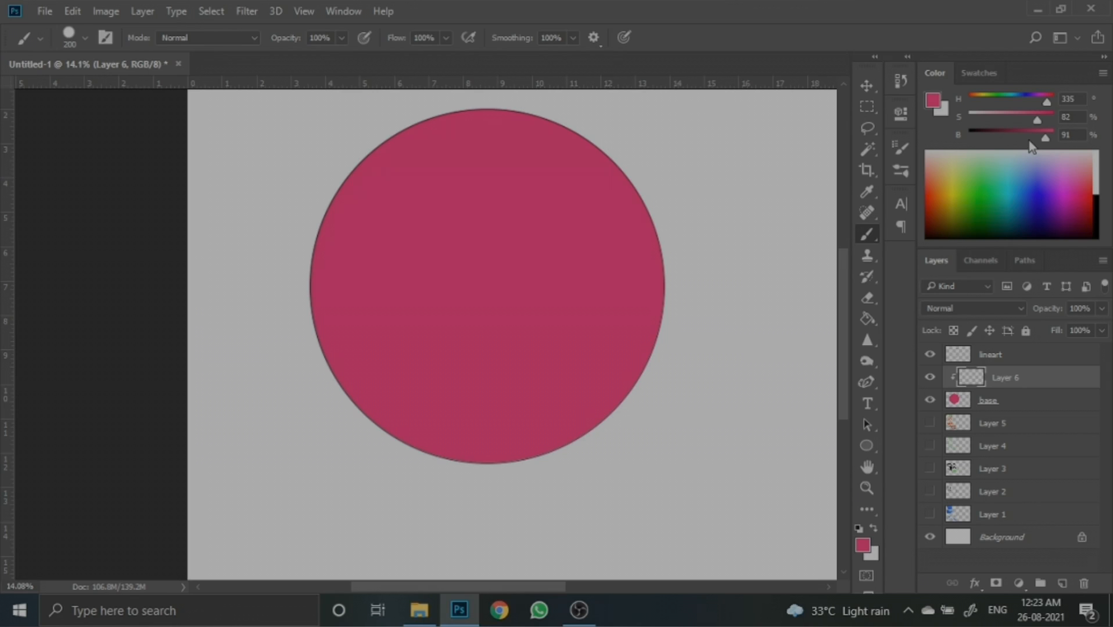
drag(1029, 142, 1022, 140)
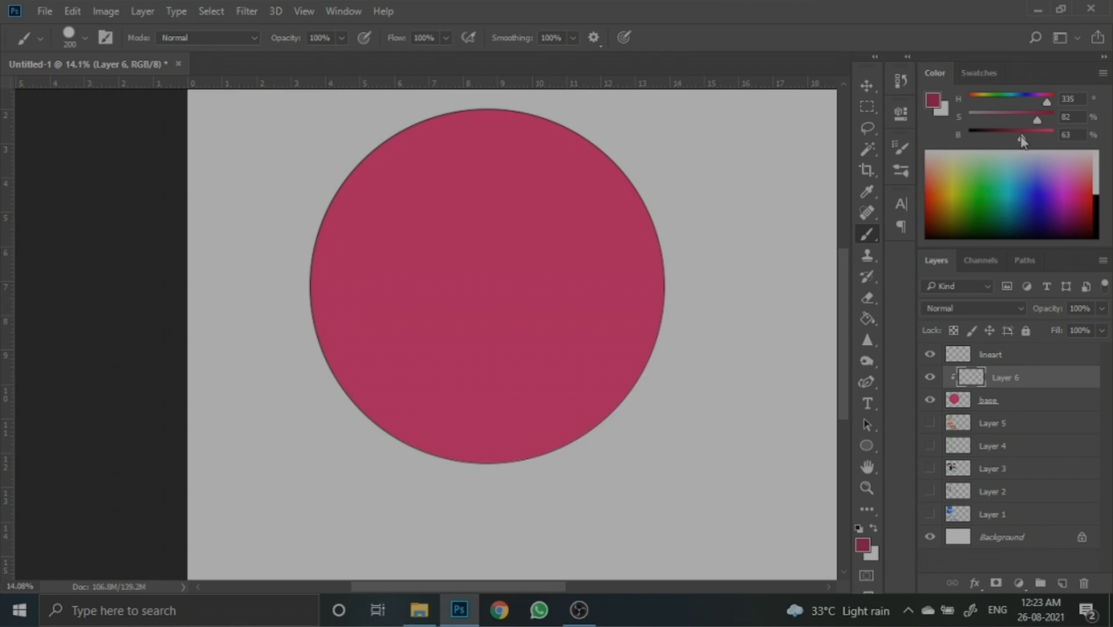
- Try an 800 px brush stroke along the circle's left edge and undo it
scroll(754, 233, down, 2)
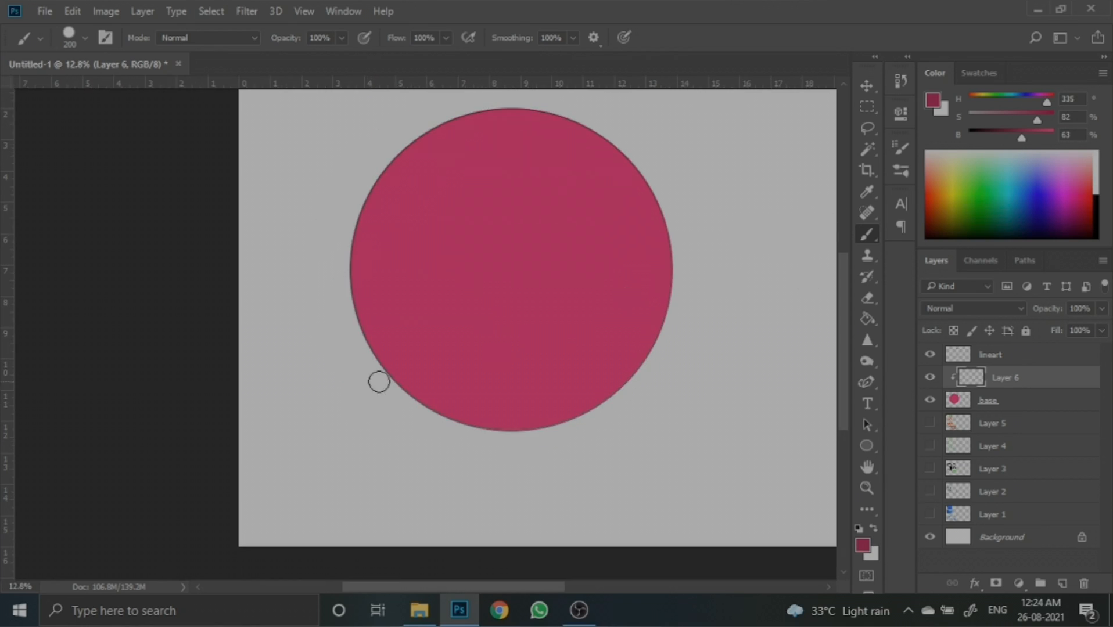
key(bracketright)
key(bracketright)
key(bracketright)
key(bracketright)
key(bracketright)
key(bracketright)
key(bracketright)
mouse_move(382, 132)
mouse_down()
mouse_move(350, 229)
mouse_move(363, 282)
mouse_up()
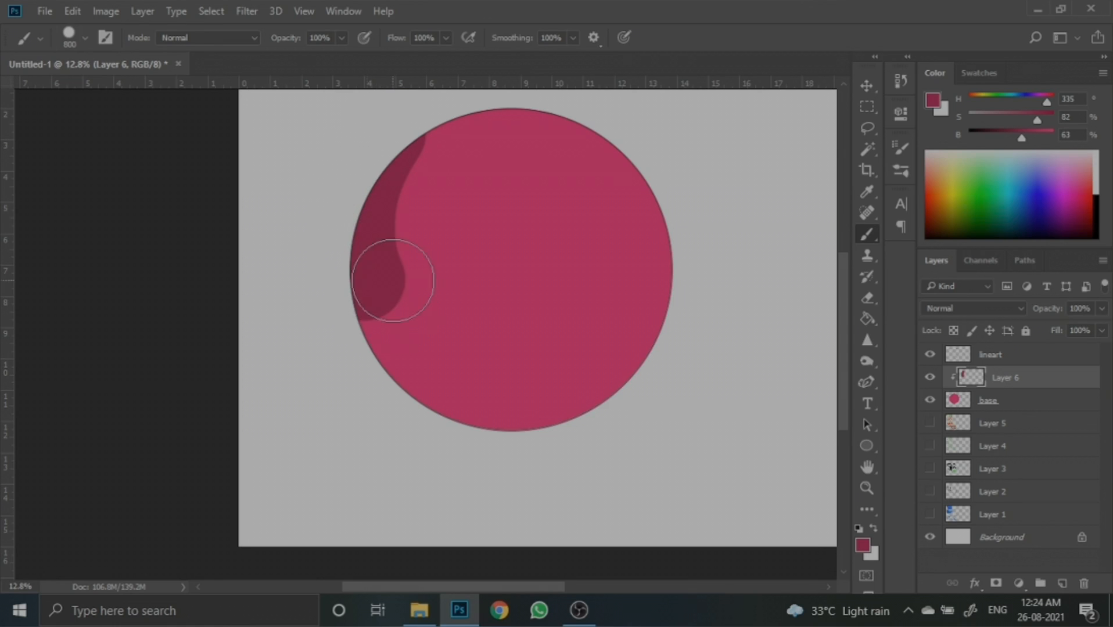
key(ctrl+z)
- Reduce the brush to 250 and paint shading strokes along the circle's lower left edge
key(bracketleft)
key(bracketleft)
key(bracketleft)
key(bracketleft)
key(bracketleft)
key(bracketleft)
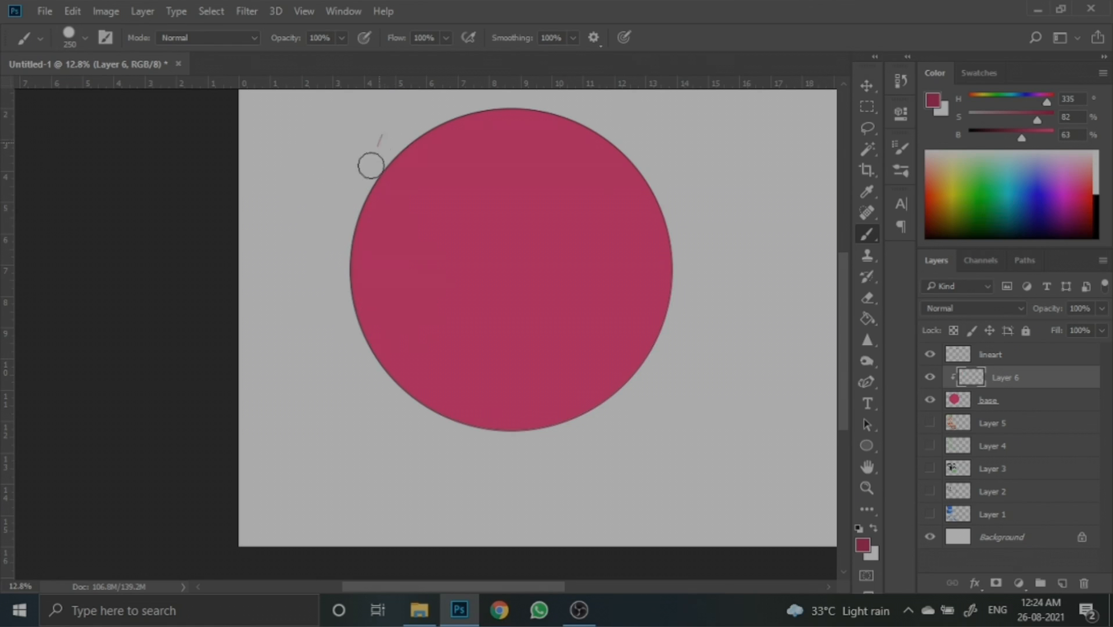
mouse_move(371, 166)
mouse_down()
mouse_move(357, 249)
mouse_move(505, 432)
mouse_move(552, 428)
mouse_up()
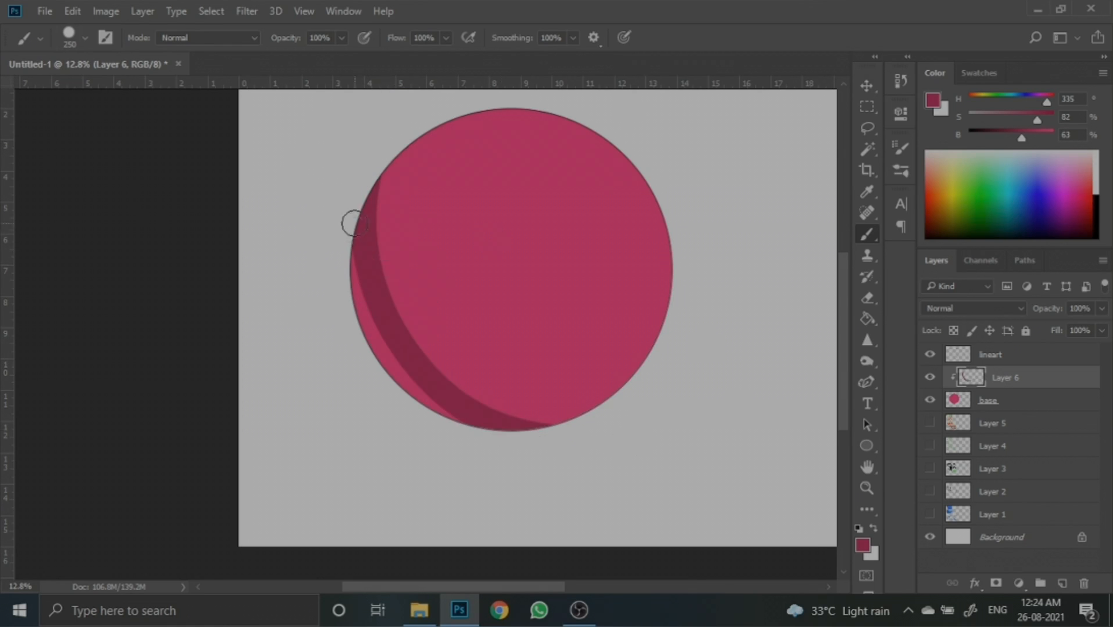
mouse_move(354, 223)
mouse_down()
mouse_move(380, 361)
mouse_move(465, 434)
mouse_move(623, 432)
mouse_up()
- Enlarge the brush to 400 and paint a shading stroke along the circle's upper left edge
key(bracketright)
key(bracketright)
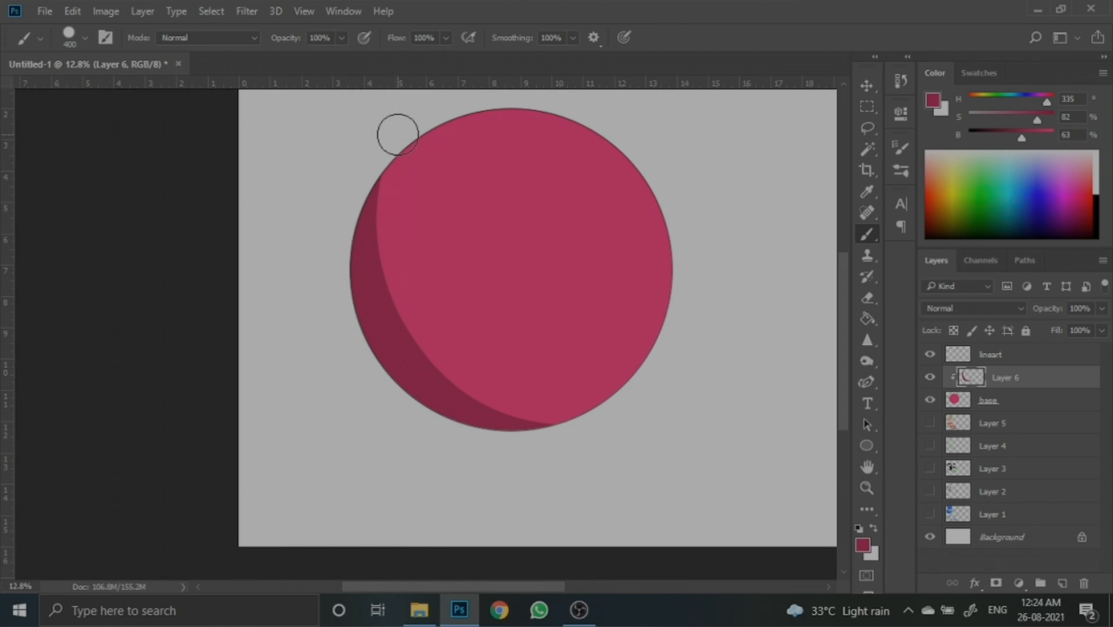
mouse_move(397, 134)
mouse_down()
mouse_move(367, 276)
mouse_move(428, 381)
mouse_move(760, 445)
mouse_move(793, 366)
mouse_up()
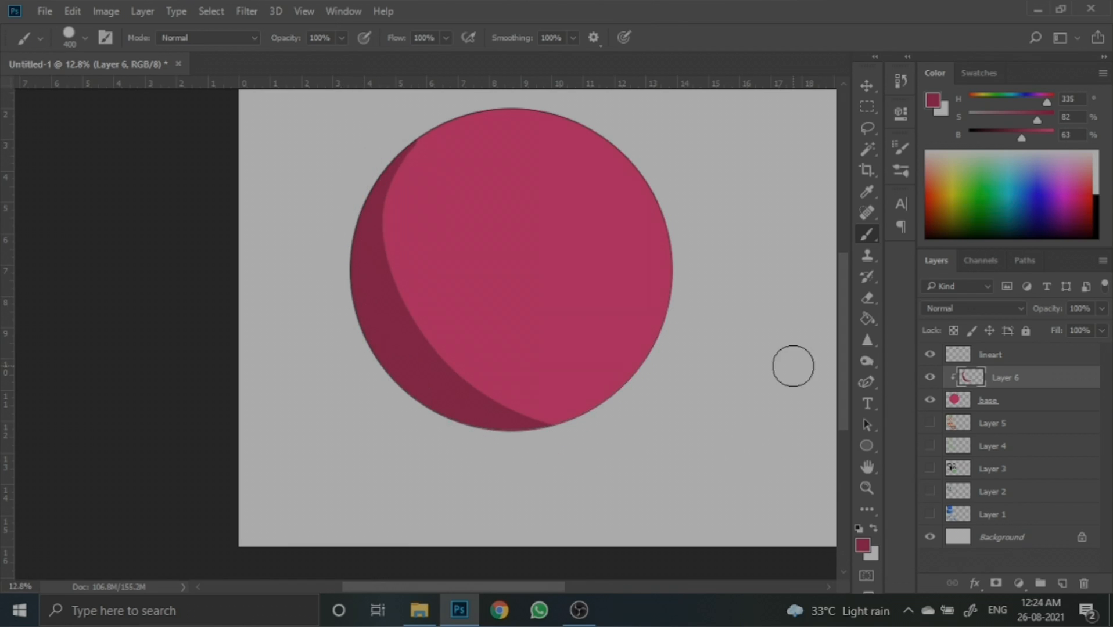
- Paint a further shading stroke down the circle's left side and rename the shading layer shadows
mouse_move(397, 123)
mouse_down()
mouse_move(398, 304)
mouse_move(459, 380)
mouse_move(574, 433)
mouse_up()
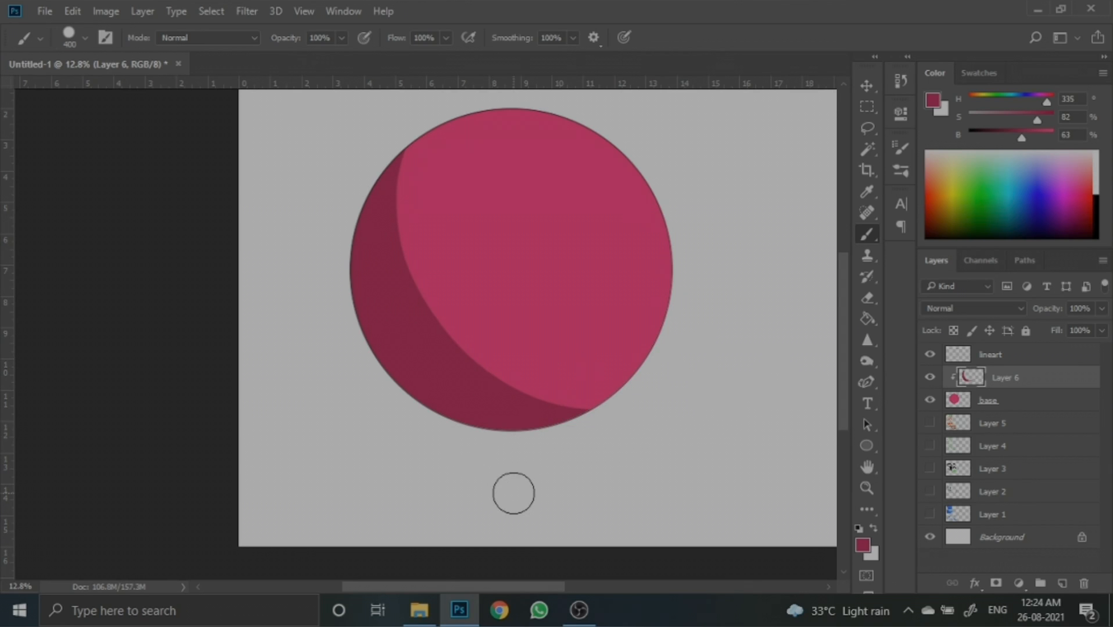
double_click(1004, 378)
text(sha)
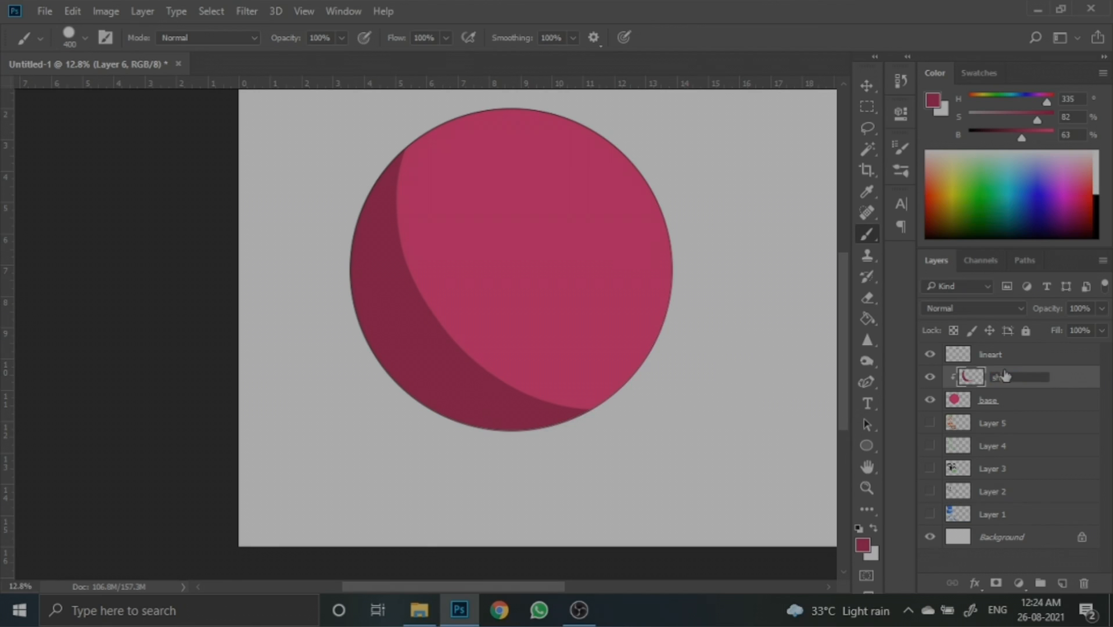
text(dows)
key(Return)
- Add a new layer clipped to the base above shadows and name it light
click(1063, 583)
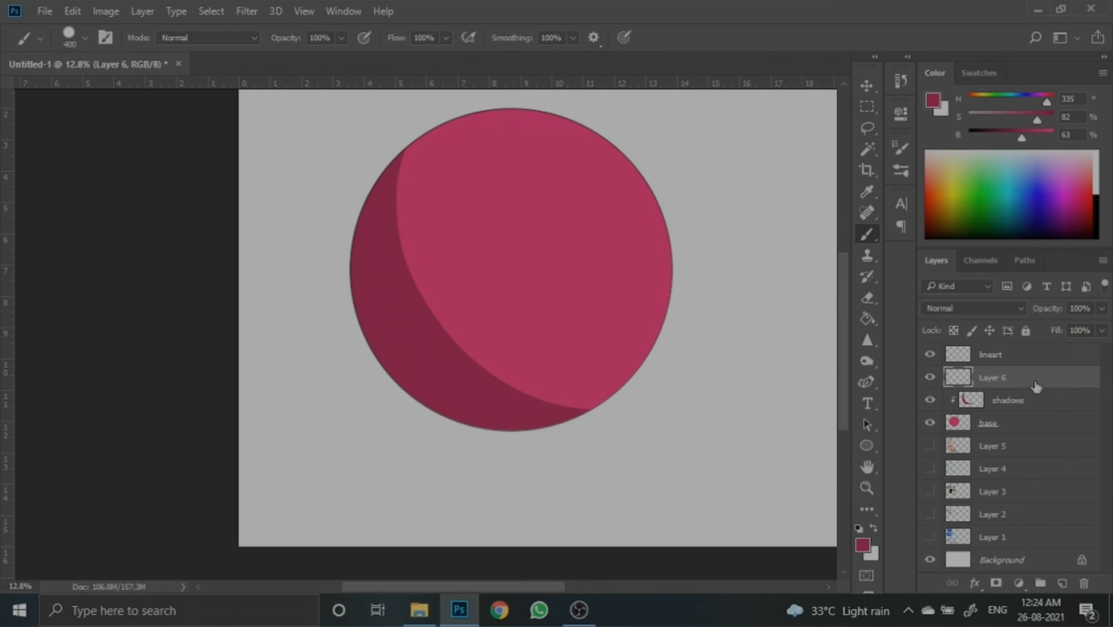
alt+click(1035, 387)
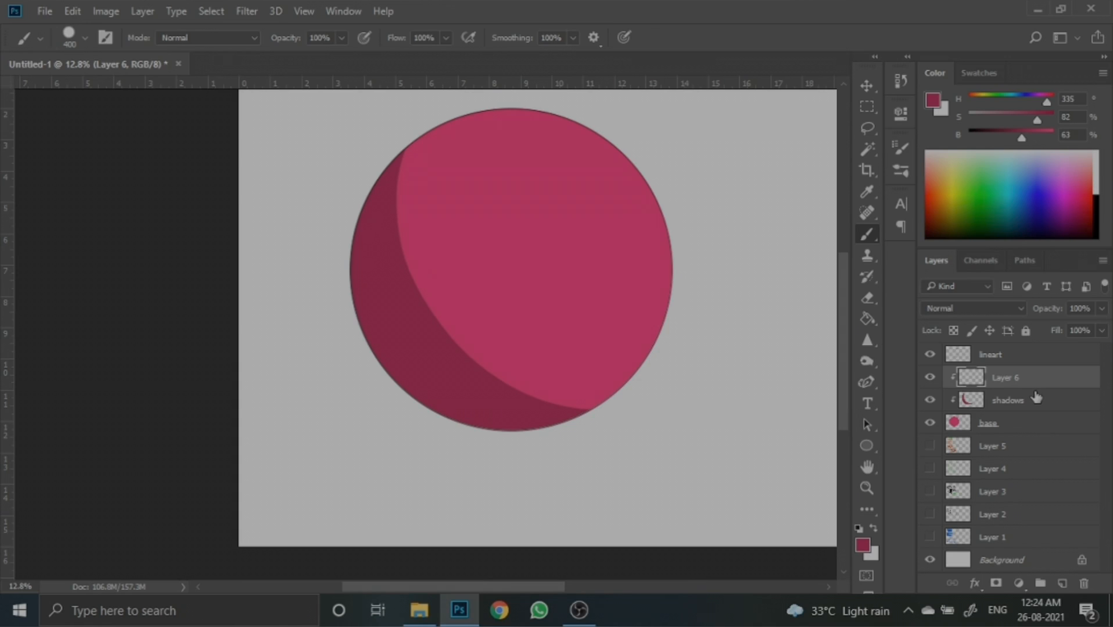
double_click(999, 378)
key(BackSpace)
text(light)
key(Return)
- Sample the circle's pink, lighten it to 73% saturation and 99% brightness, and paint a 600 px highlight near the circle's top
alt+click(589, 211)
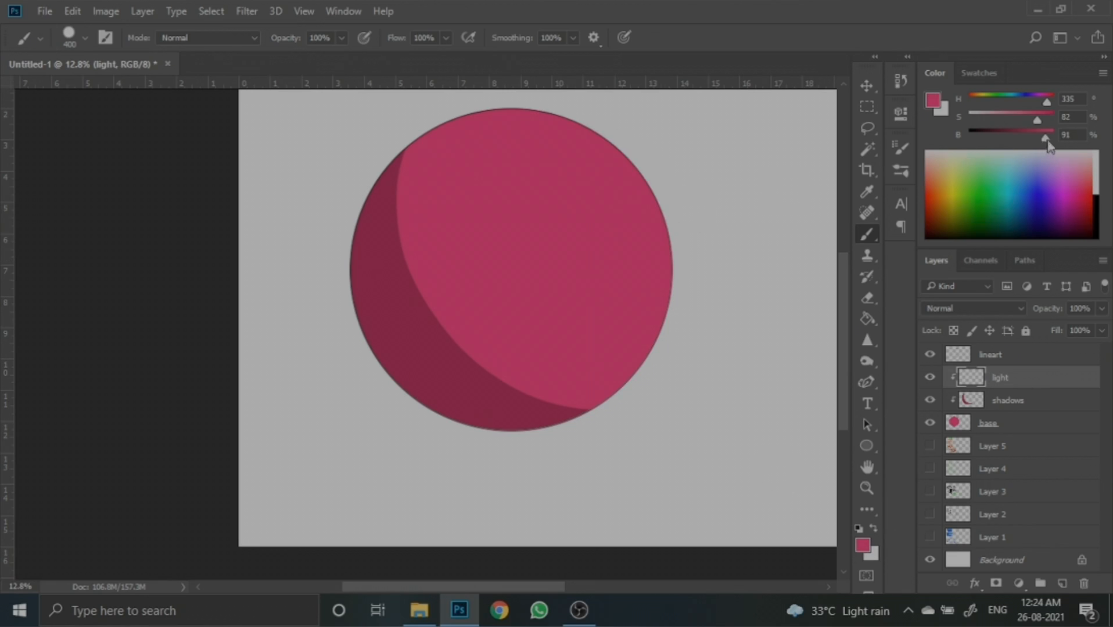
drag(1045, 137, 1033, 117)
scroll(598, 232, up, 3)
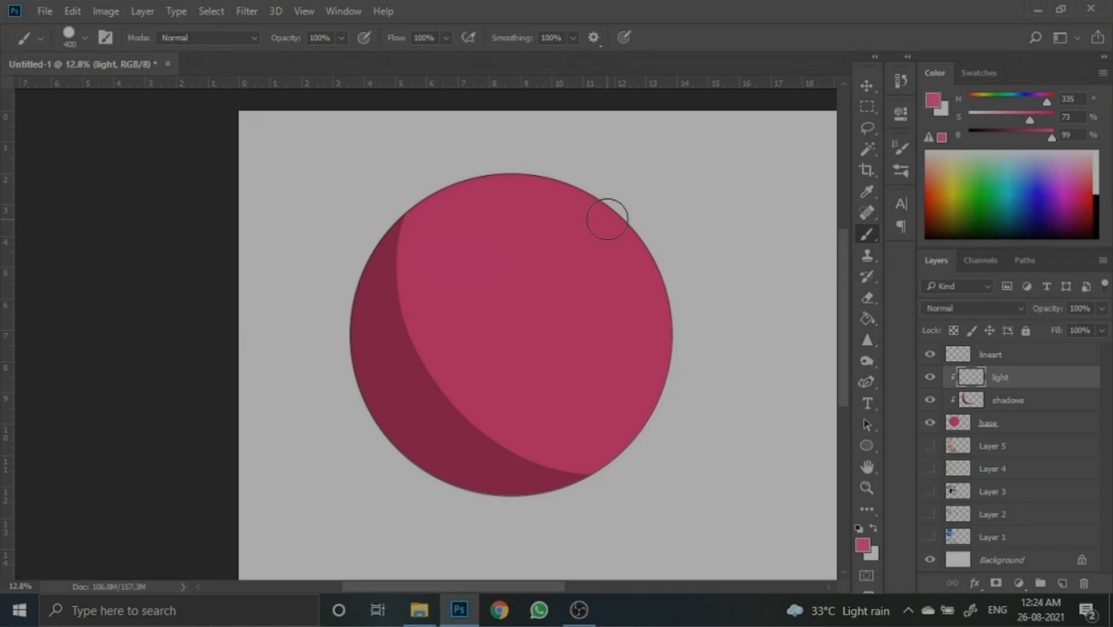
mouse_move(559, 218)
mouse_down()
mouse_move(532, 263)
mouse_move(526, 214)
mouse_move(584, 247)
mouse_move(538, 254)
mouse_move(578, 248)
mouse_move(542, 228)
mouse_move(573, 216)
mouse_move(568, 282)
mouse_move(530, 207)
mouse_up()
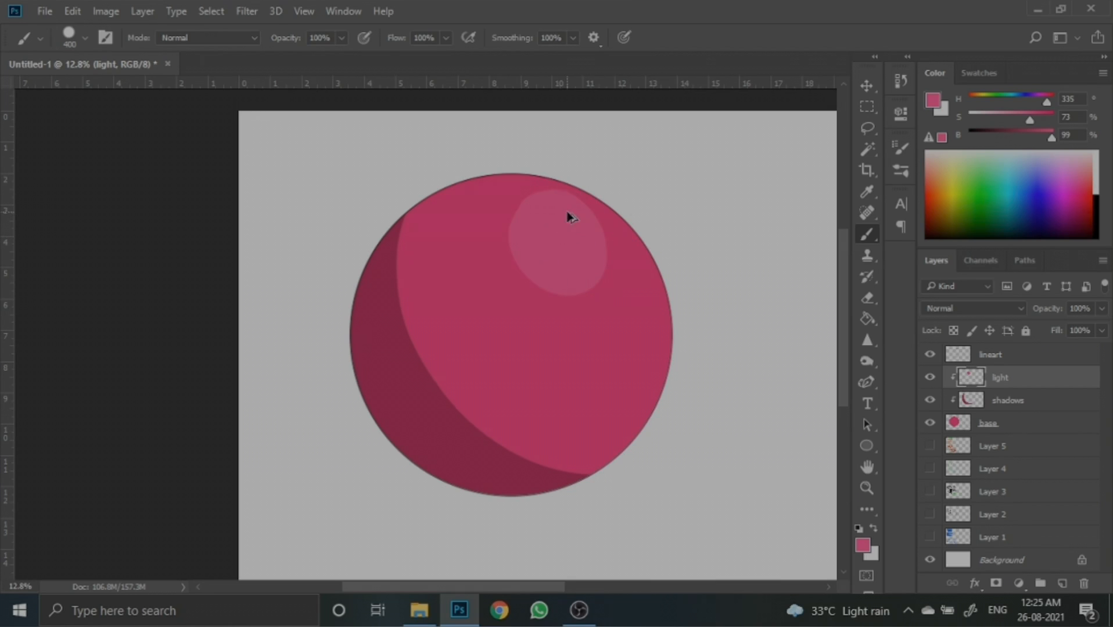
key(ctrl+z)
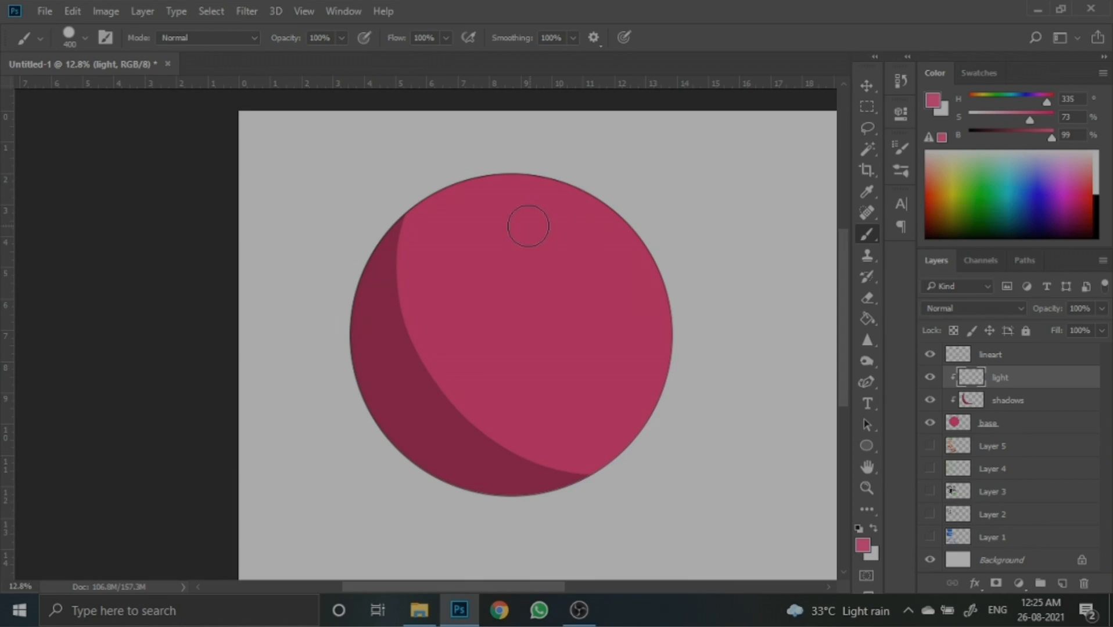
key(bracketright)
key(bracketright)
mouse_move(561, 218)
mouse_down()
mouse_move(564, 267)
mouse_move(512, 204)
mouse_move(568, 216)
mouse_move(574, 238)
mouse_up()
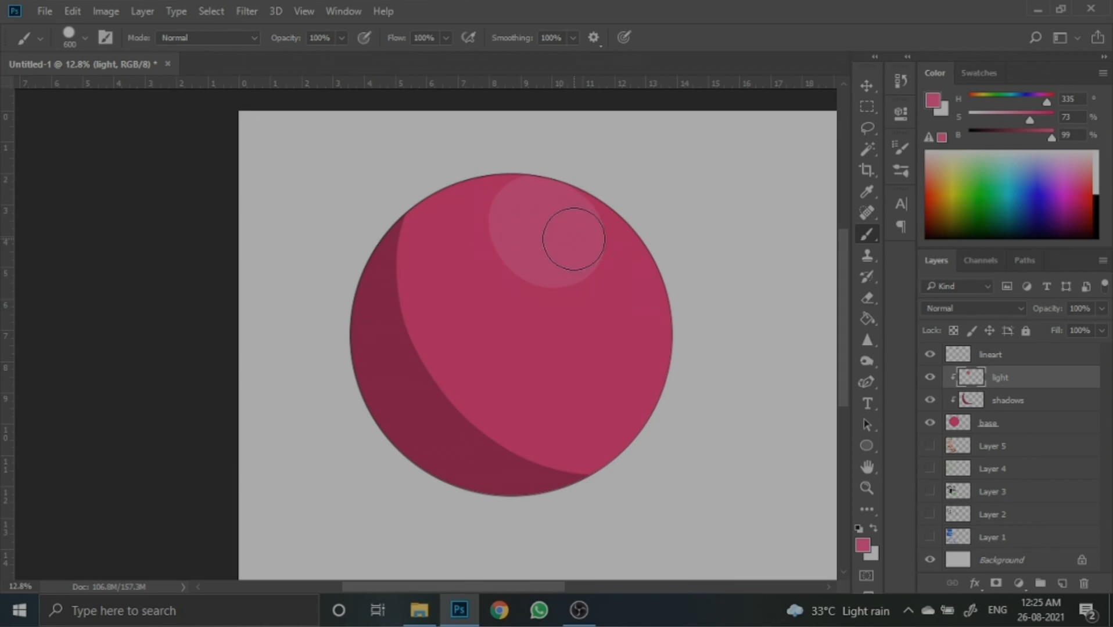
- Reduce the brush to 150 and paint a thin highlight along the circle's upper right edge
key(bracketleft)
key(bracketleft)
key(bracketleft)
key(bracketleft)
key(bracketleft)
key(bracketleft)
drag(665, 294, 617, 236)
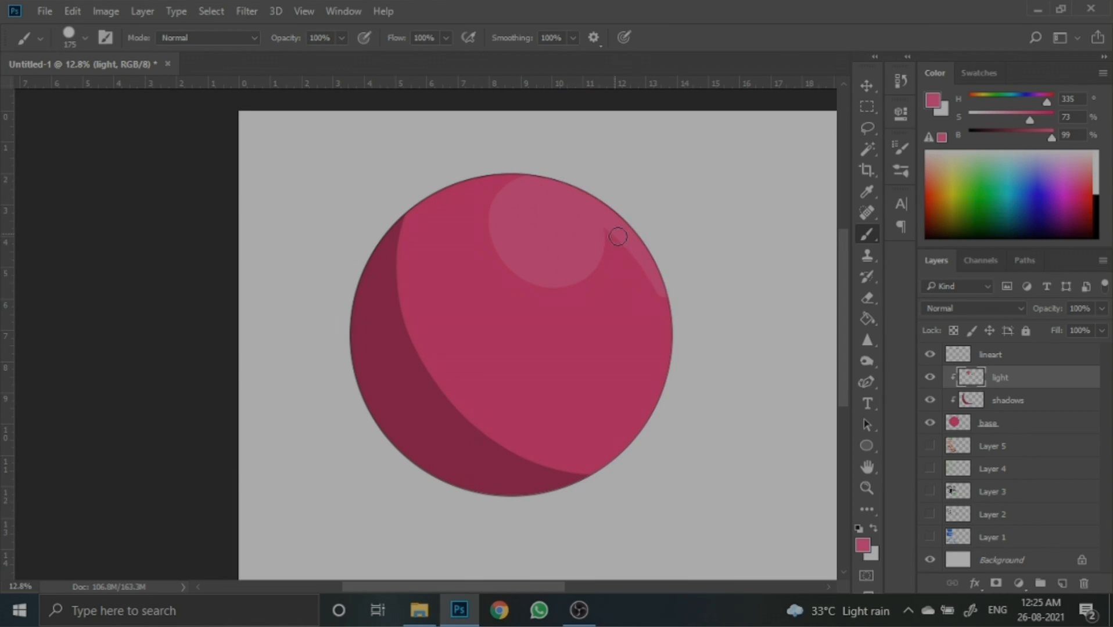
key(ctrl+z)
key(bracketleft)
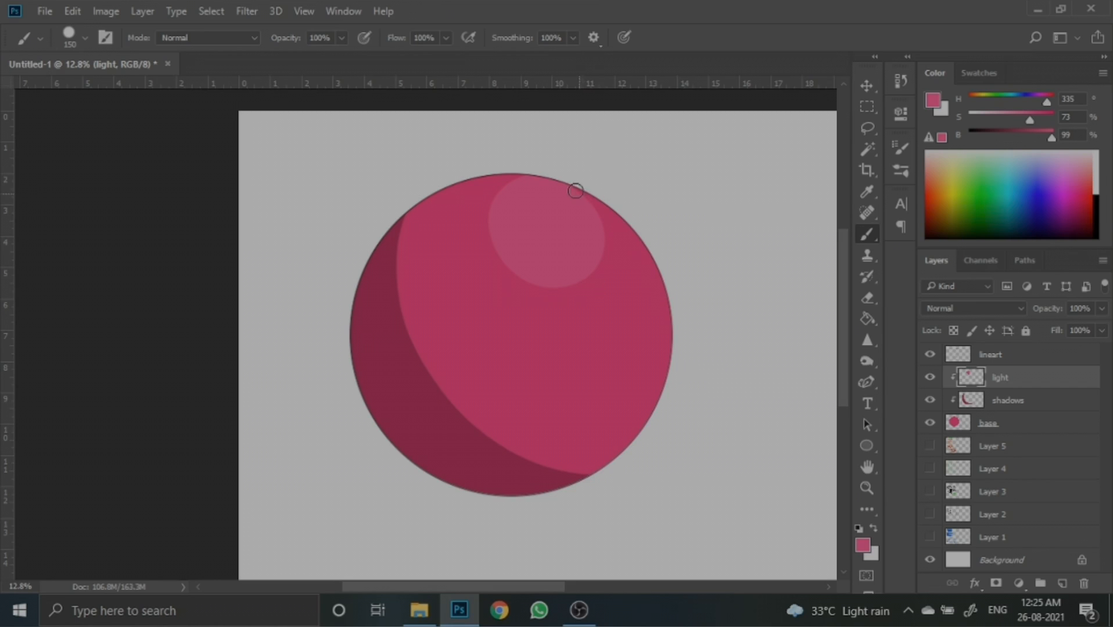
drag(575, 190, 674, 354)
drag(523, 174, 479, 179)
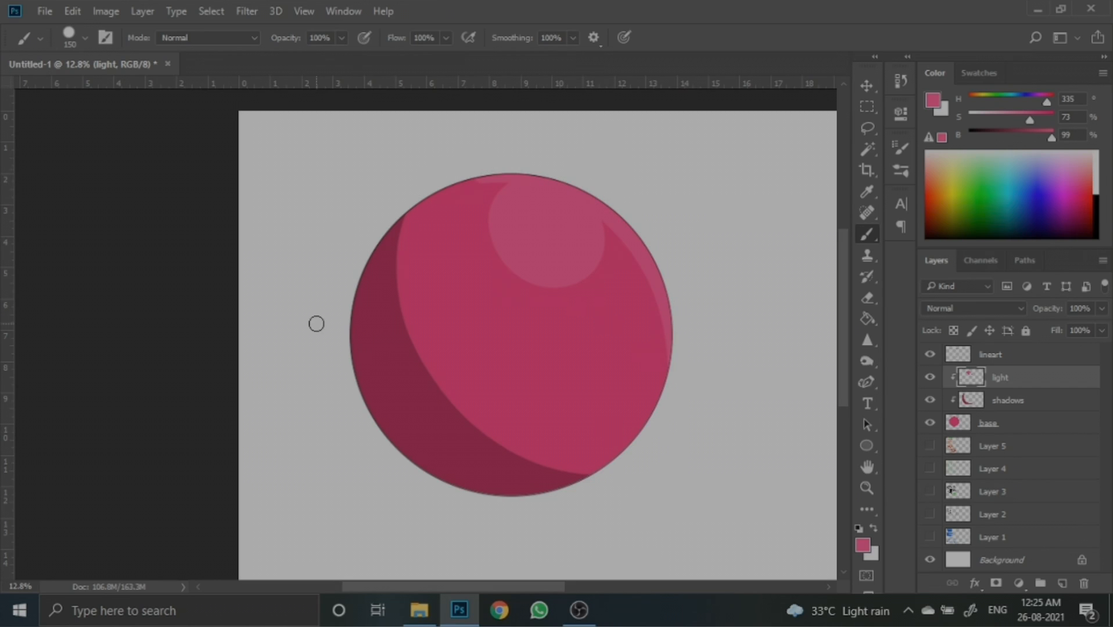
- Group the lineart, light, shadows and base layers into a new group
scroll(489, 245, right, 2)
scroll(492, 241, down, 1)
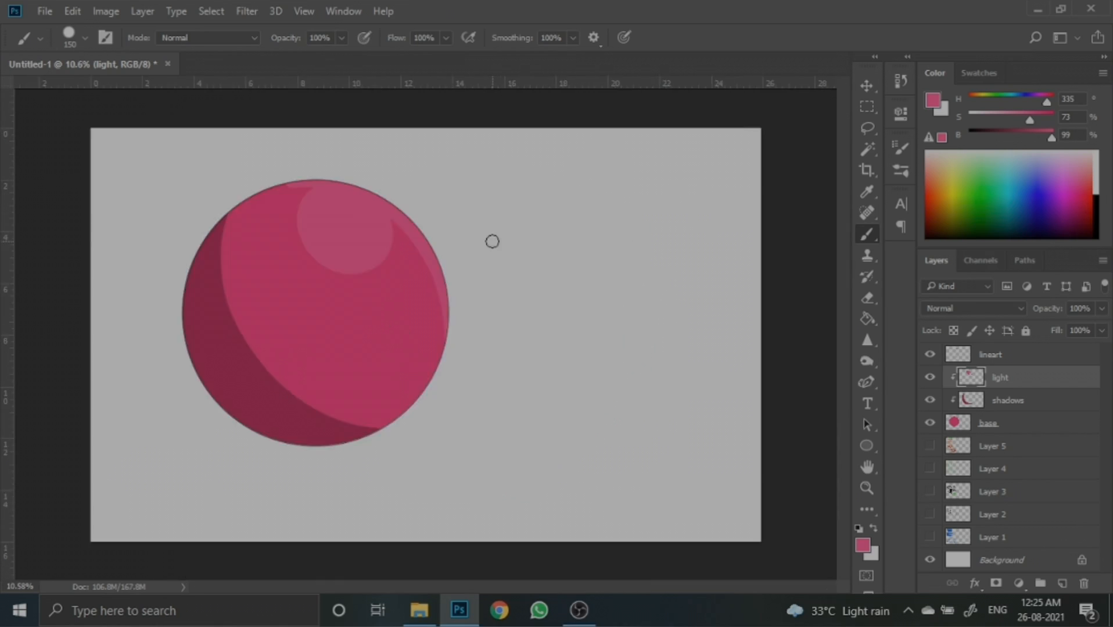
scroll(130, 318, down, 1)
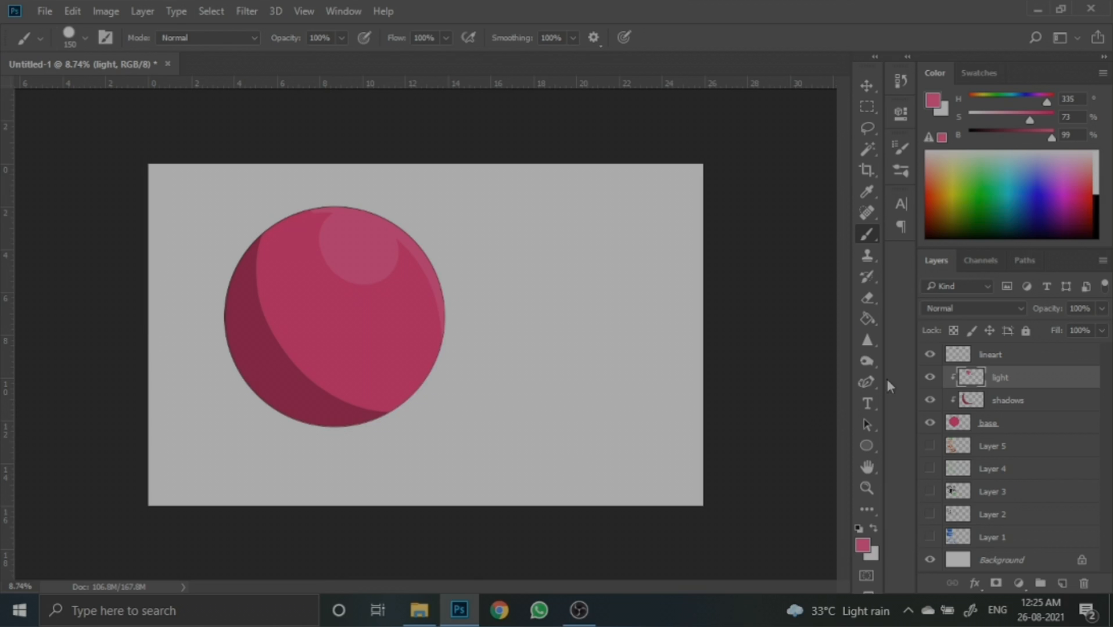
click(981, 357)
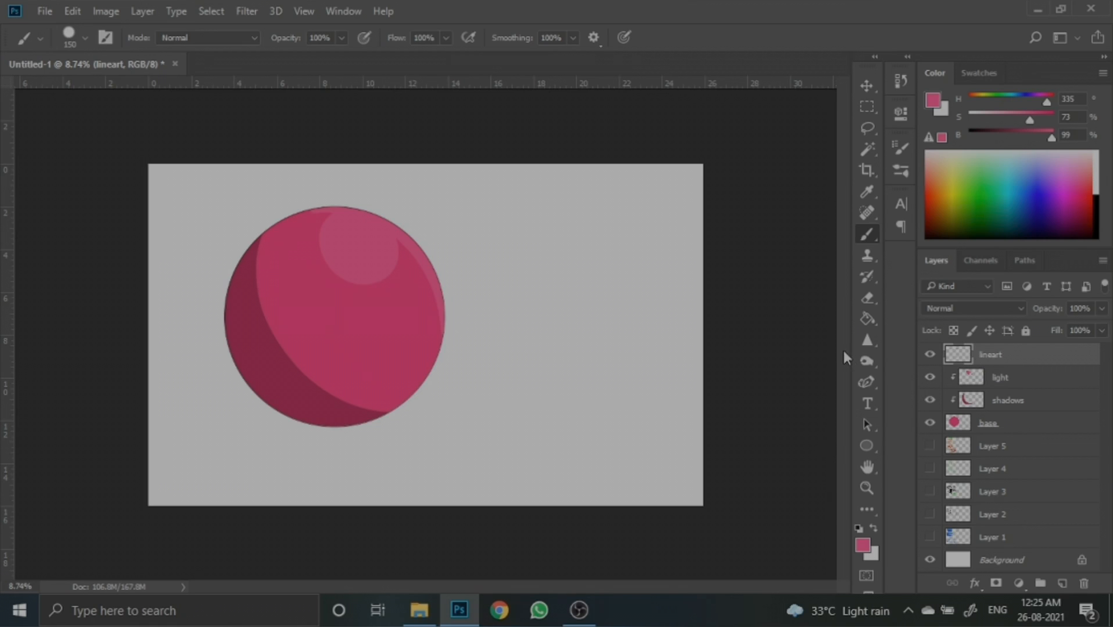
shift+click(1006, 424)
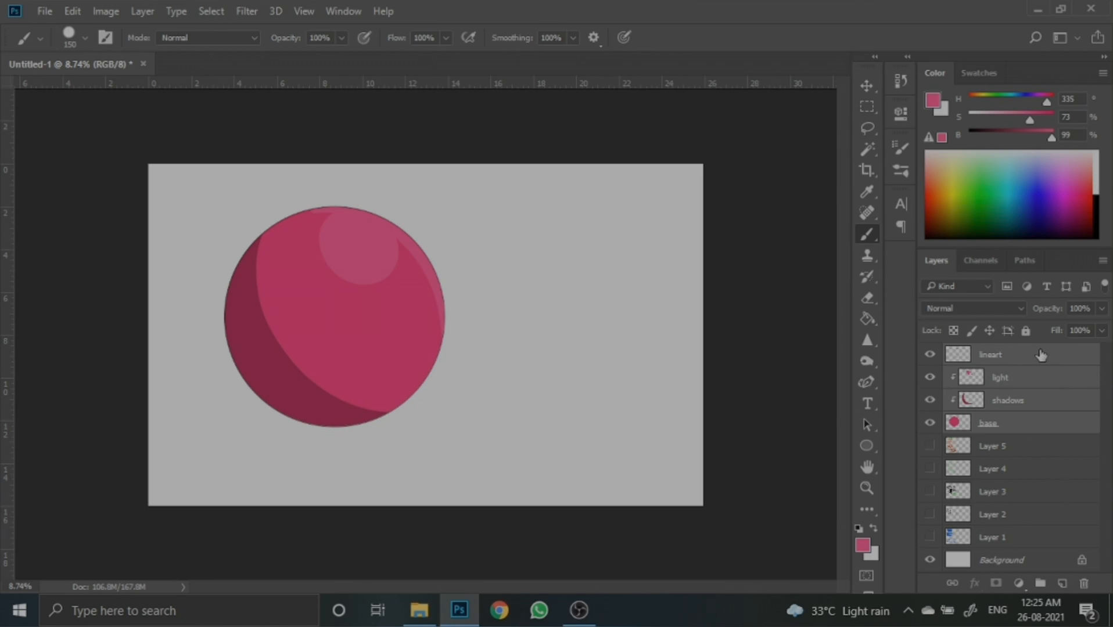
click(1041, 585)
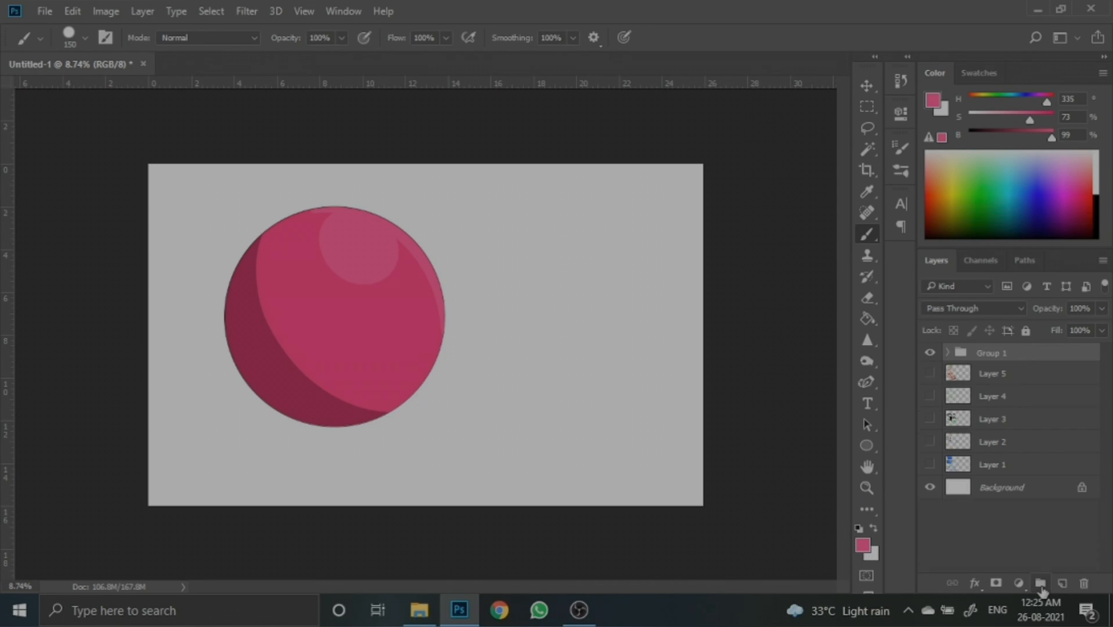
- Duplicate the circle's group
click(931, 358)
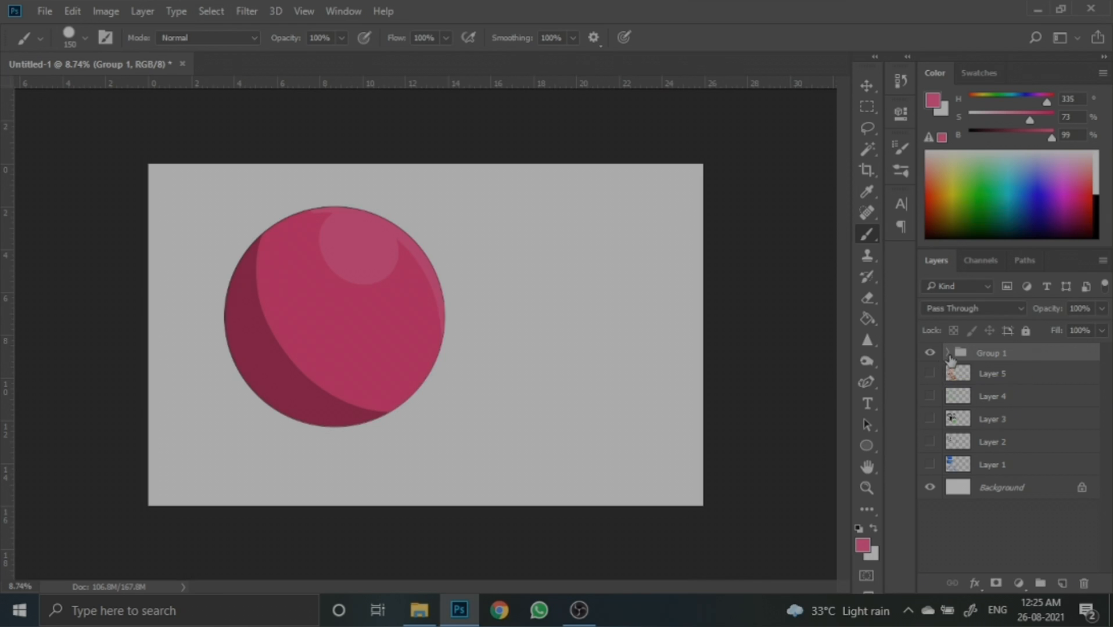
click(948, 355)
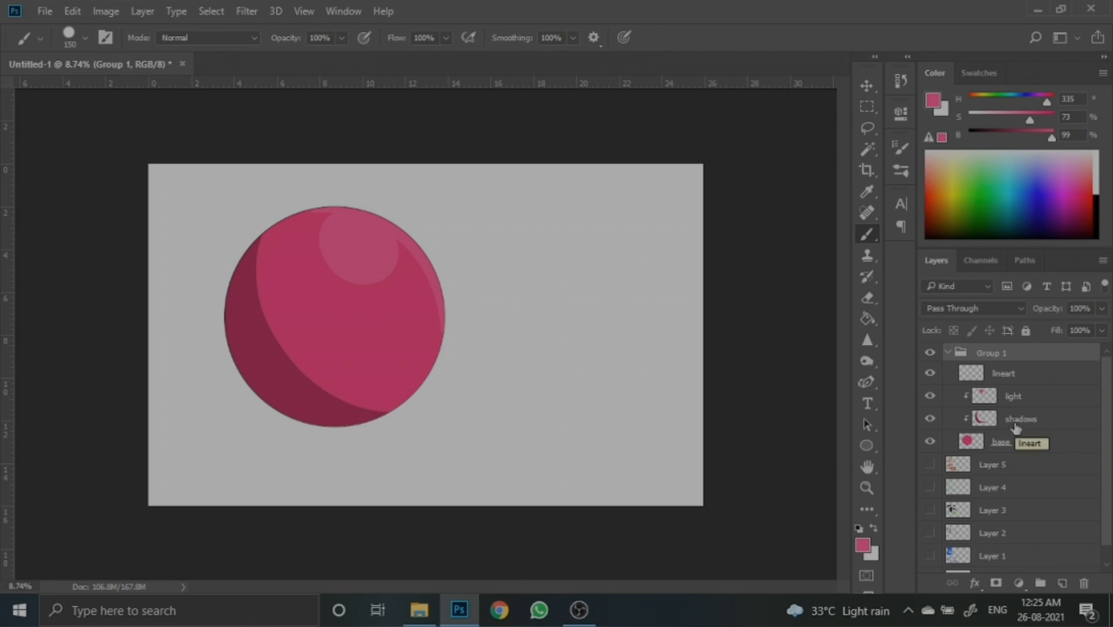
click(948, 353)
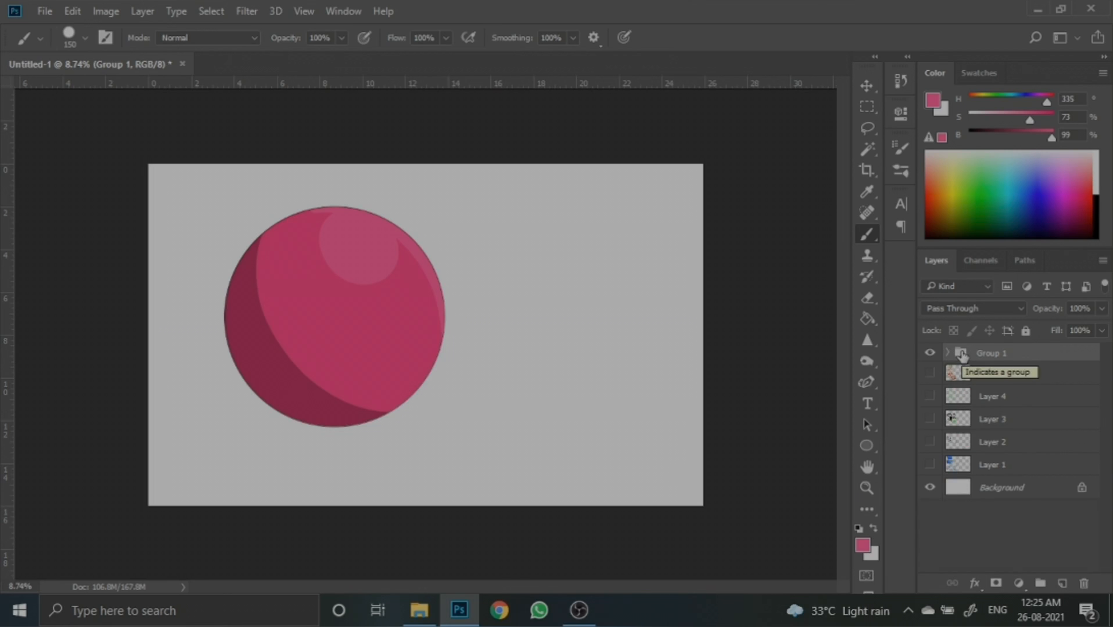
right_click(997, 358)
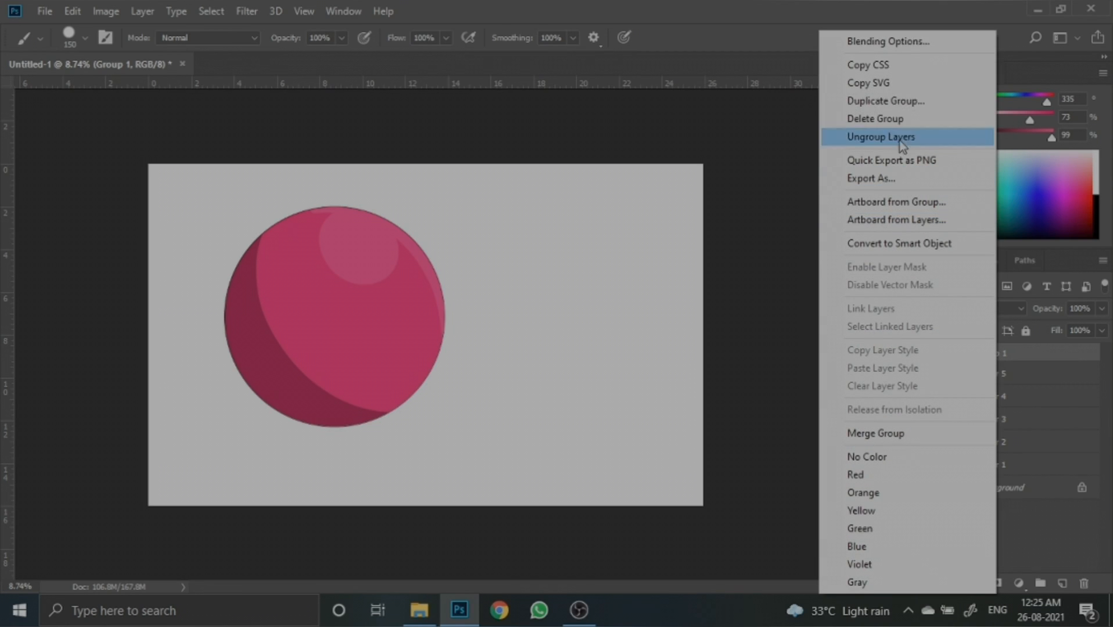
click(899, 102)
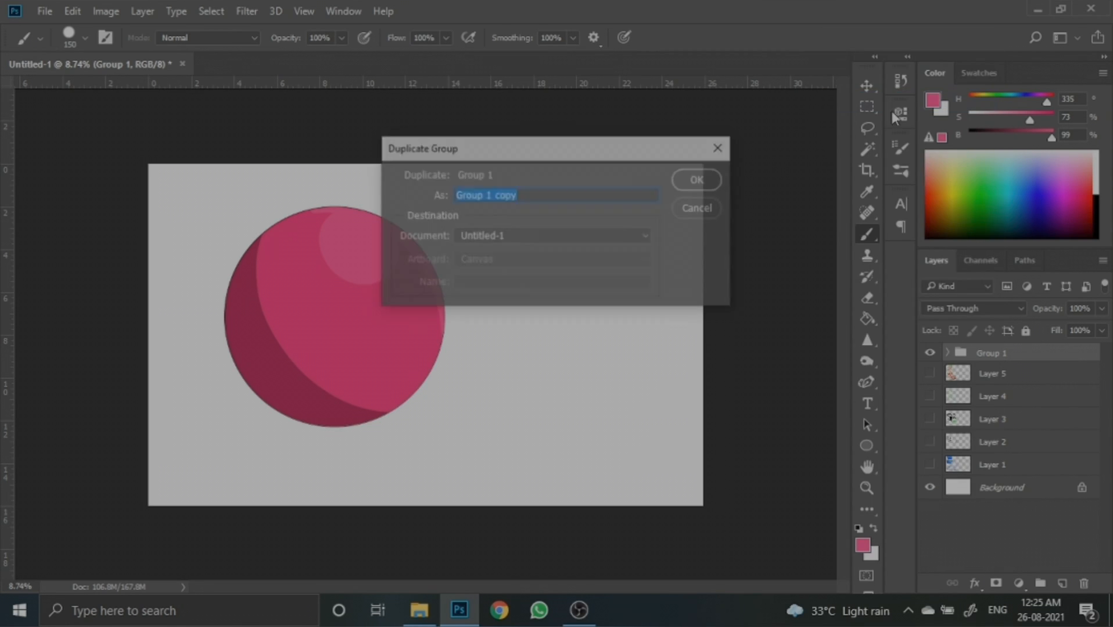
click(705, 178)
- Move the duplicated group's circle beside the original, to its right
key(ctrl+t)
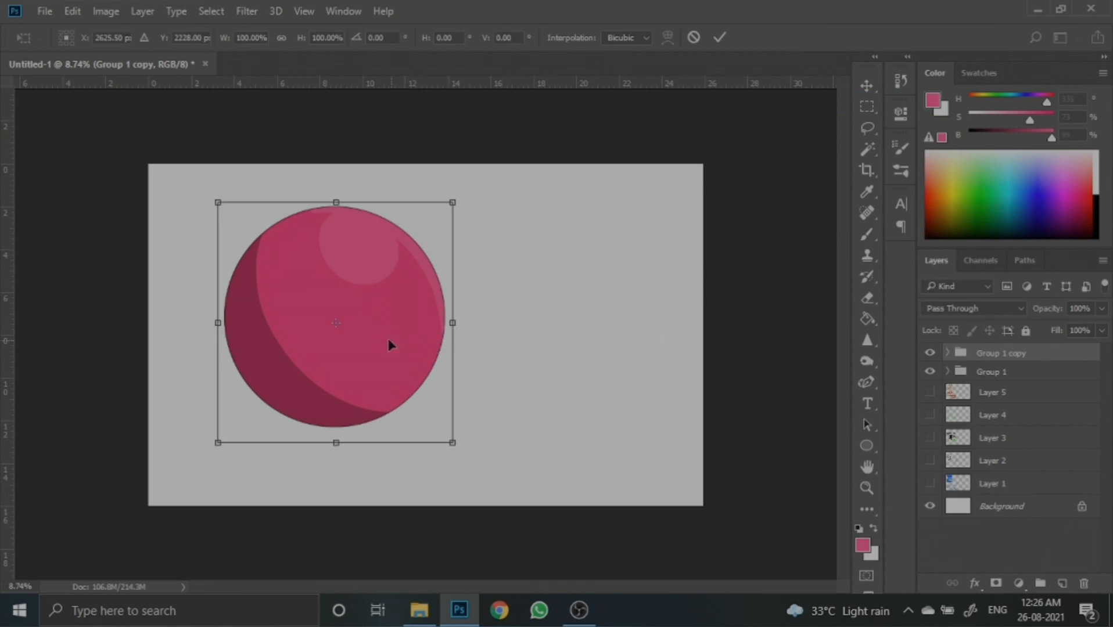
drag(390, 345, 615, 336)
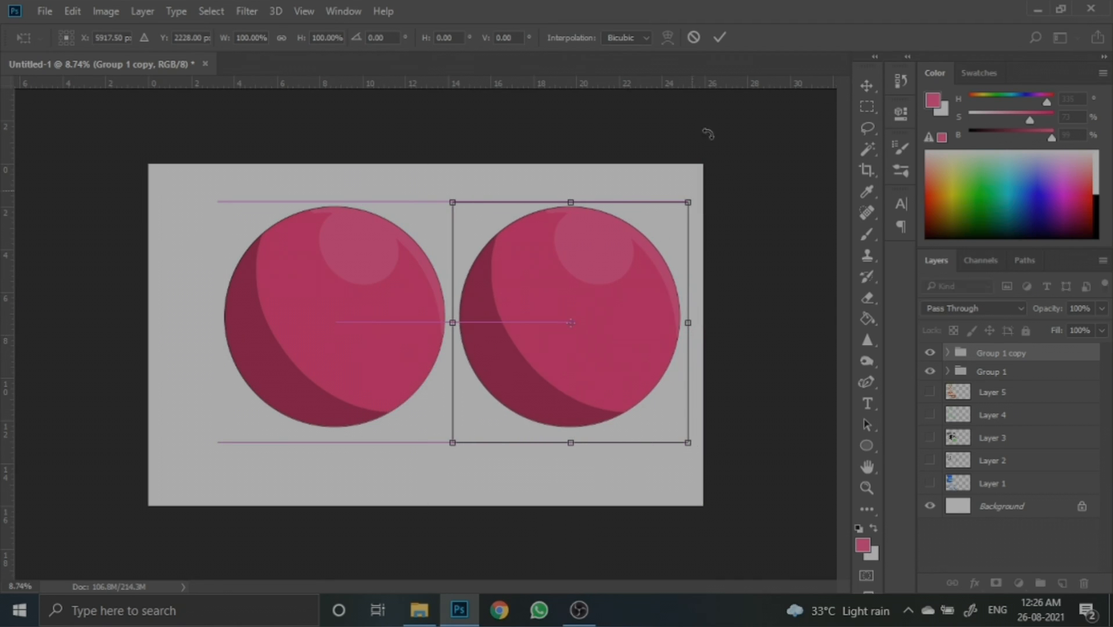
click(722, 43)
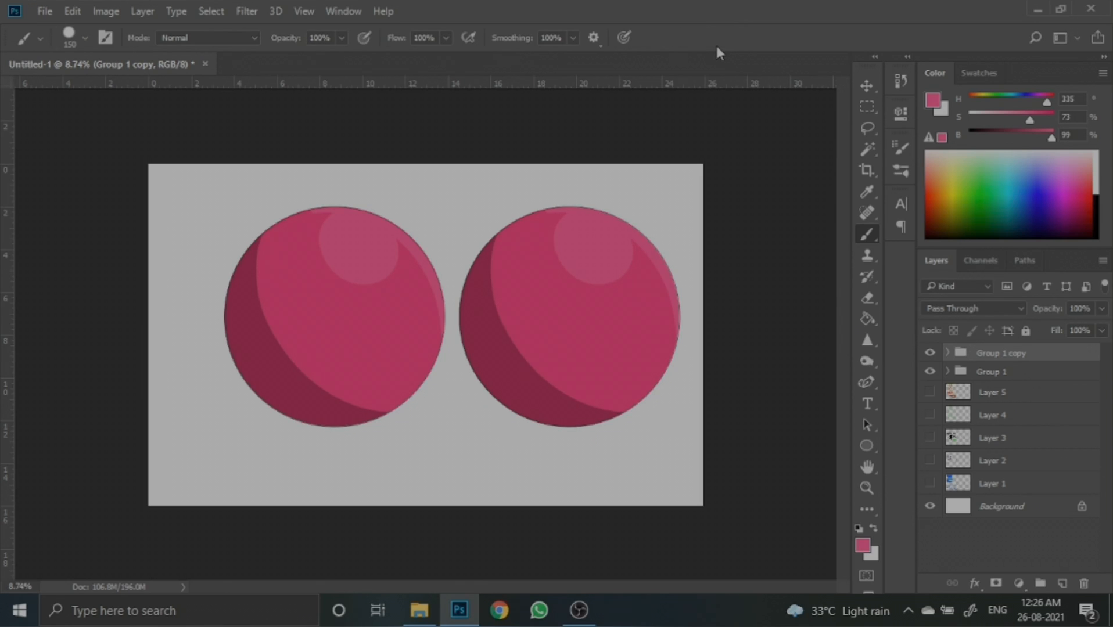
- Scale both groups down to about 64% and shift them left on the canvas
shift+click(1025, 379)
key(ctrl+t)
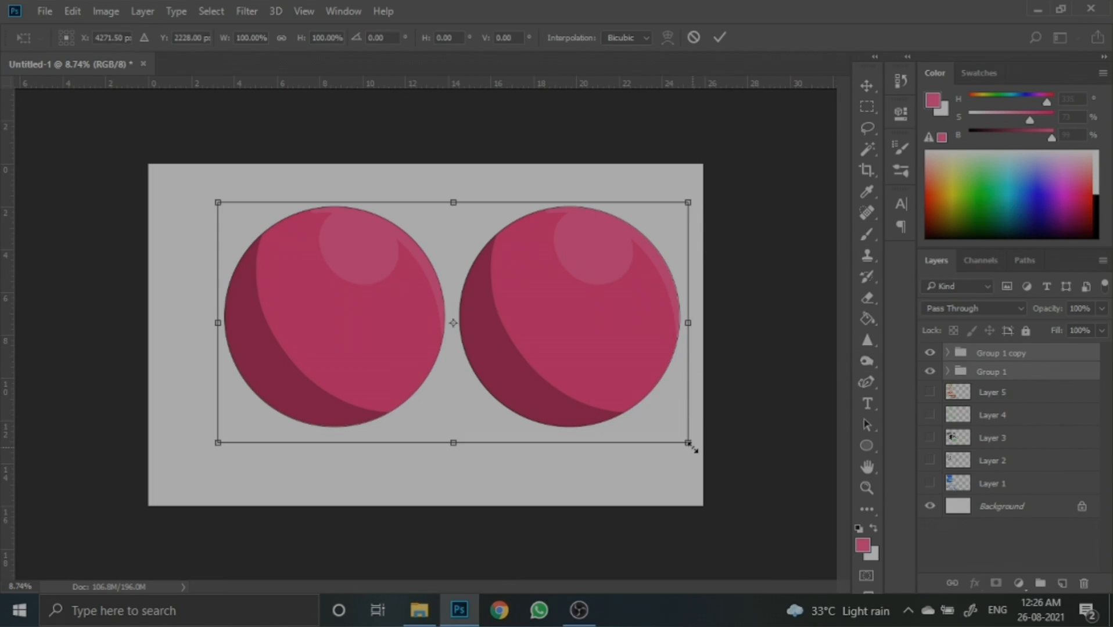
drag(691, 447, 517, 360)
drag(455, 319, 424, 338)
click(719, 37)
key(b)
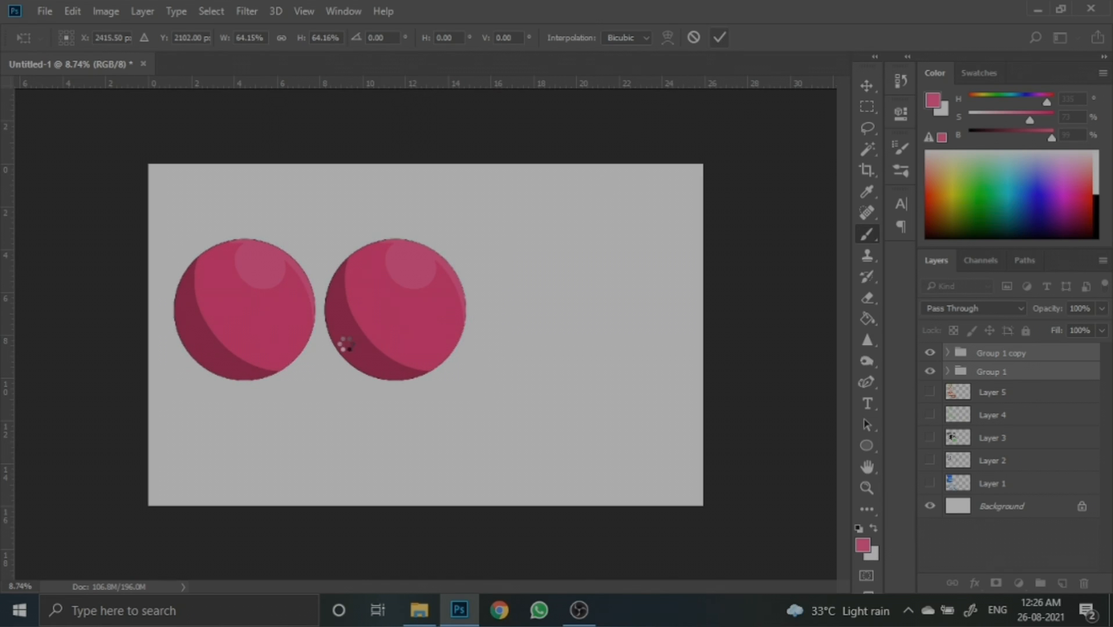
- Select the copy's shadows layer and sample the circle's dark shade as the foreground colour
scroll(376, 348, up, 2)
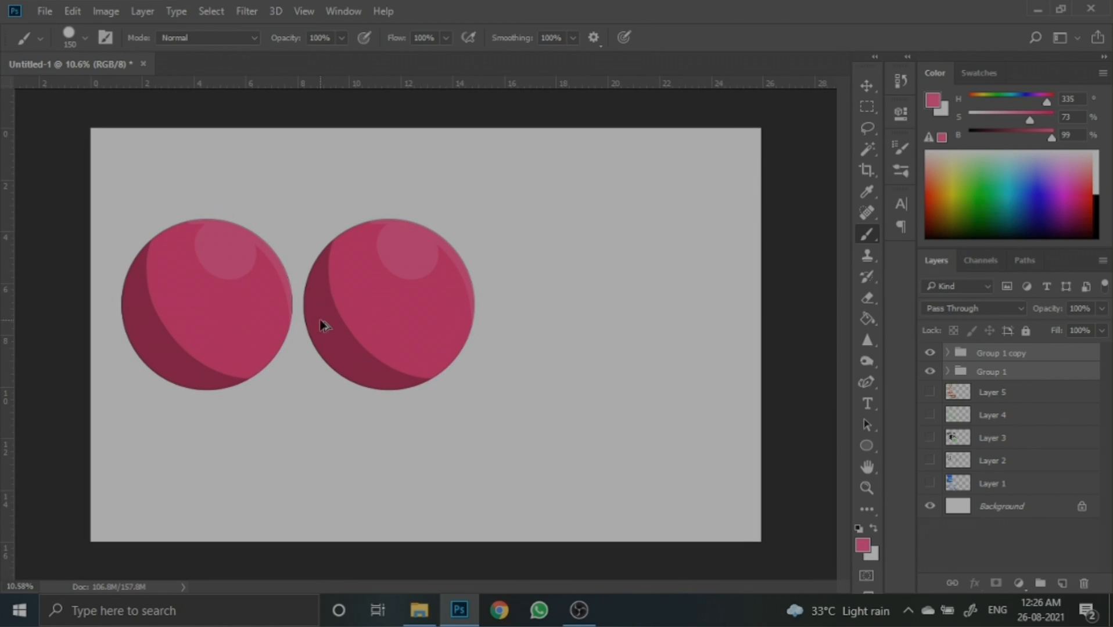
scroll(322, 321, up, 2)
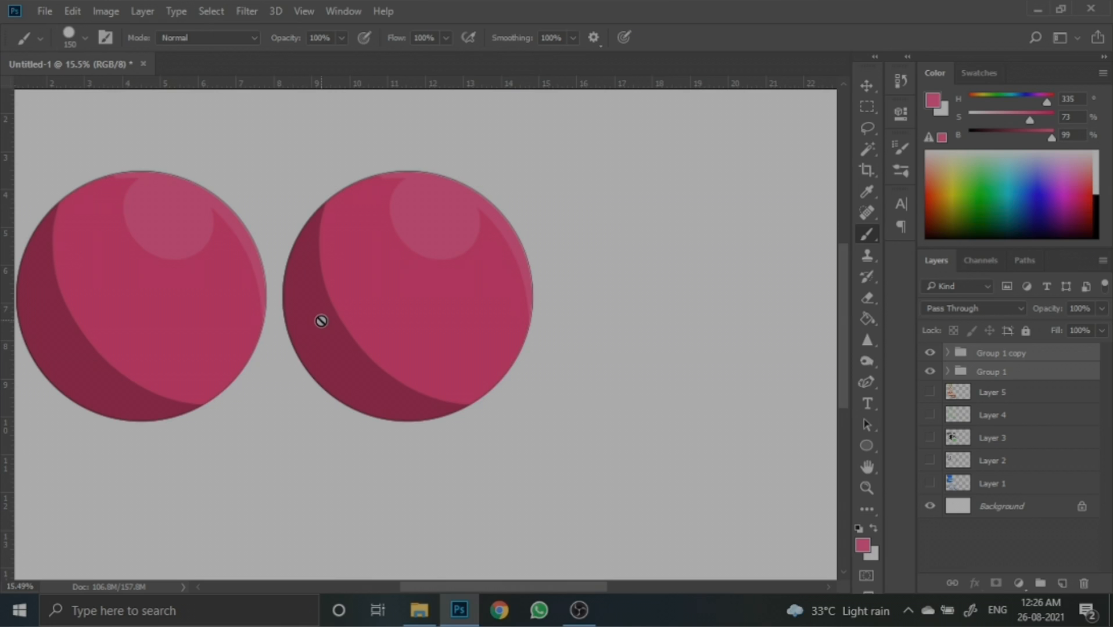
click(947, 353)
click(1020, 430)
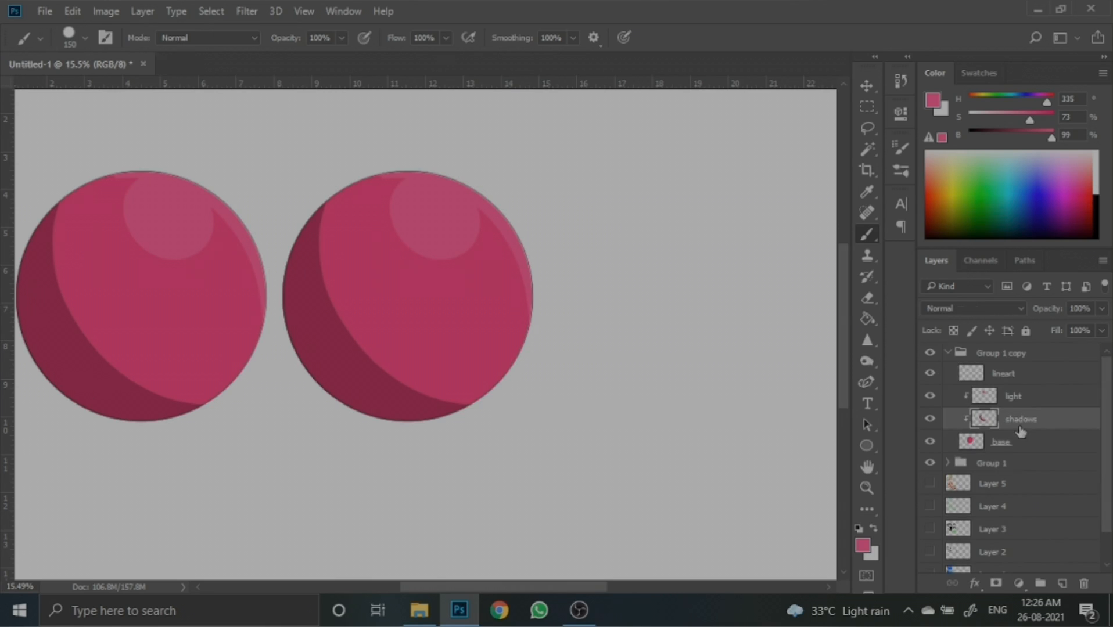
click(863, 546)
click(343, 345)
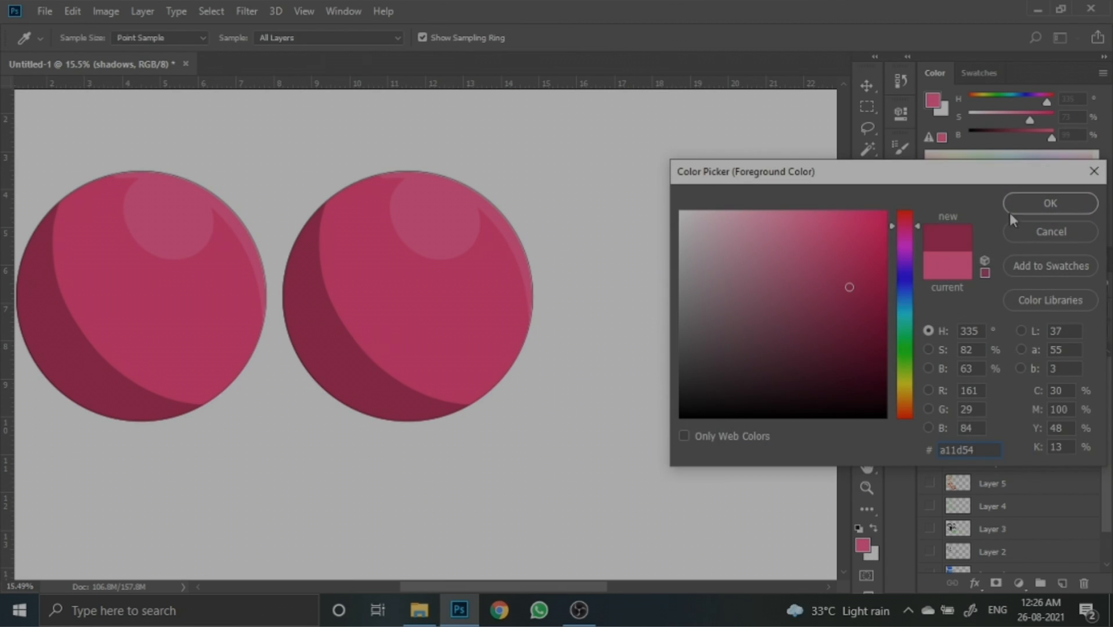
click(1031, 205)
- Choose a soft round brush, enlarge it to 700 and paint soft shading across the copied circle's lower left
click(900, 149)
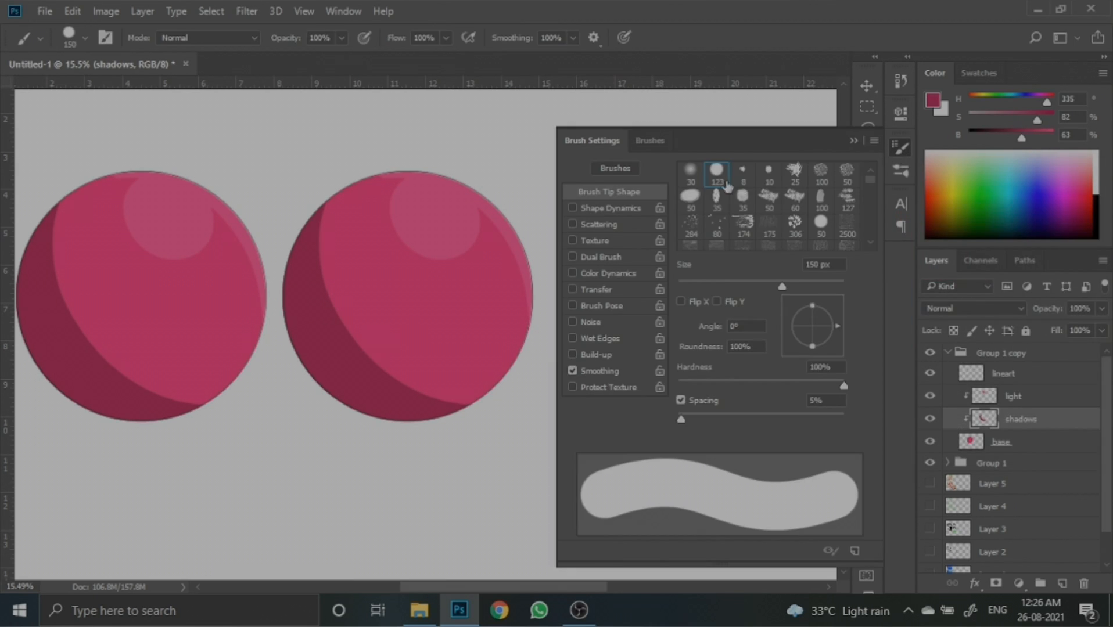
click(691, 174)
click(859, 141)
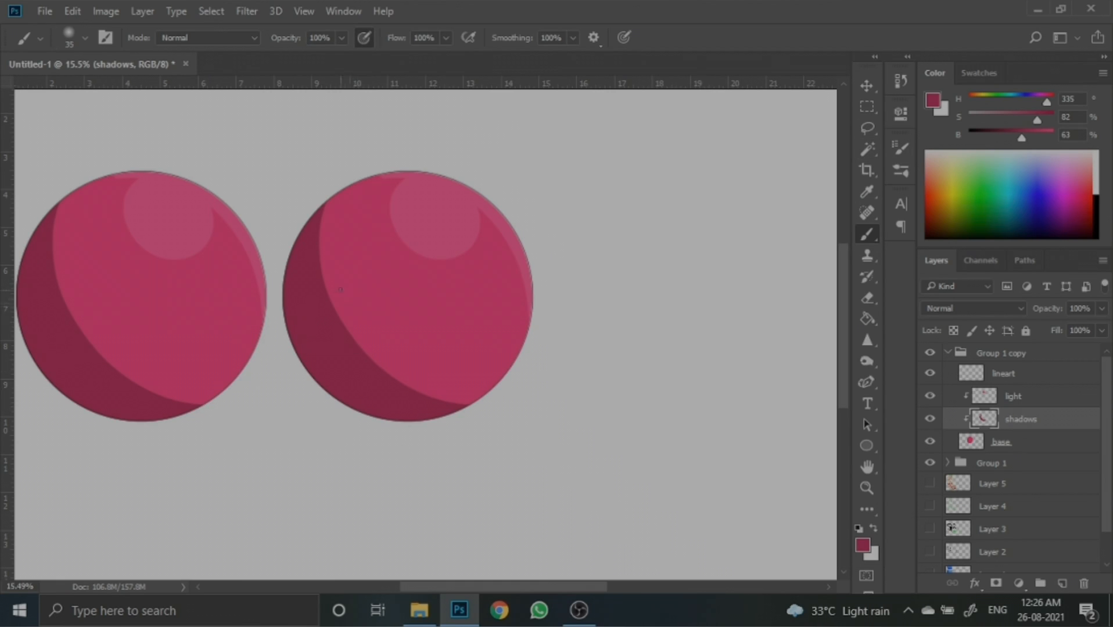
key(bracketright)
key(bracketright)
key(bracketright)
key(bracketright)
mouse_move(311, 232)
mouse_down()
mouse_move(334, 296)
mouse_move(427, 405)
mouse_move(470, 395)
mouse_up()
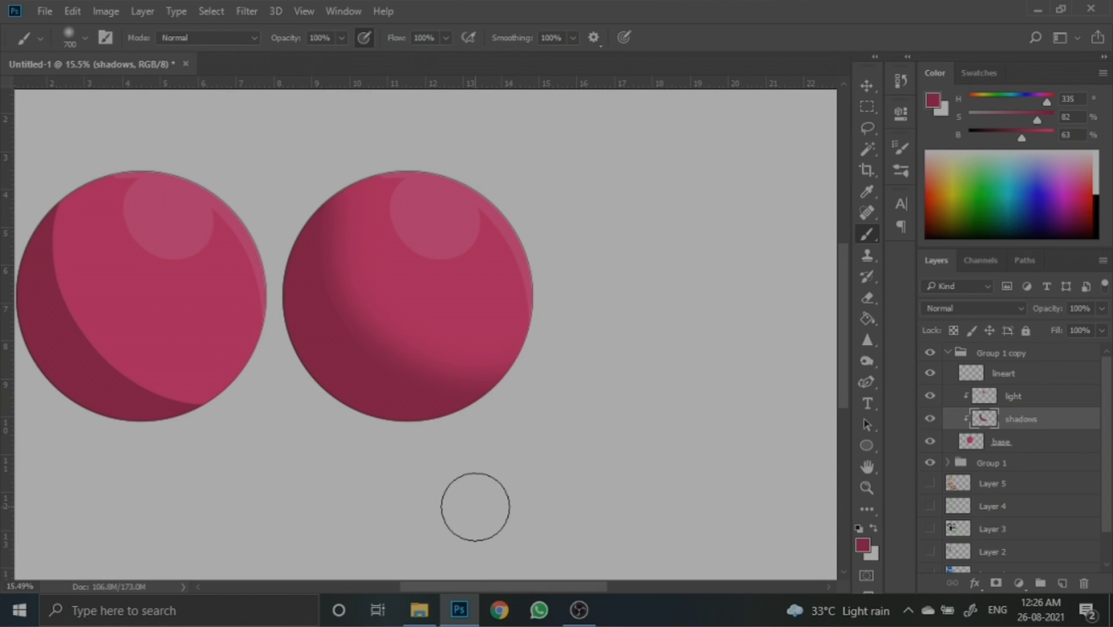
- Sample the highlight pink, shrink the brush and try a soft vertical stroke down the copied circle, then undo it
scroll(621, 364, up, 1)
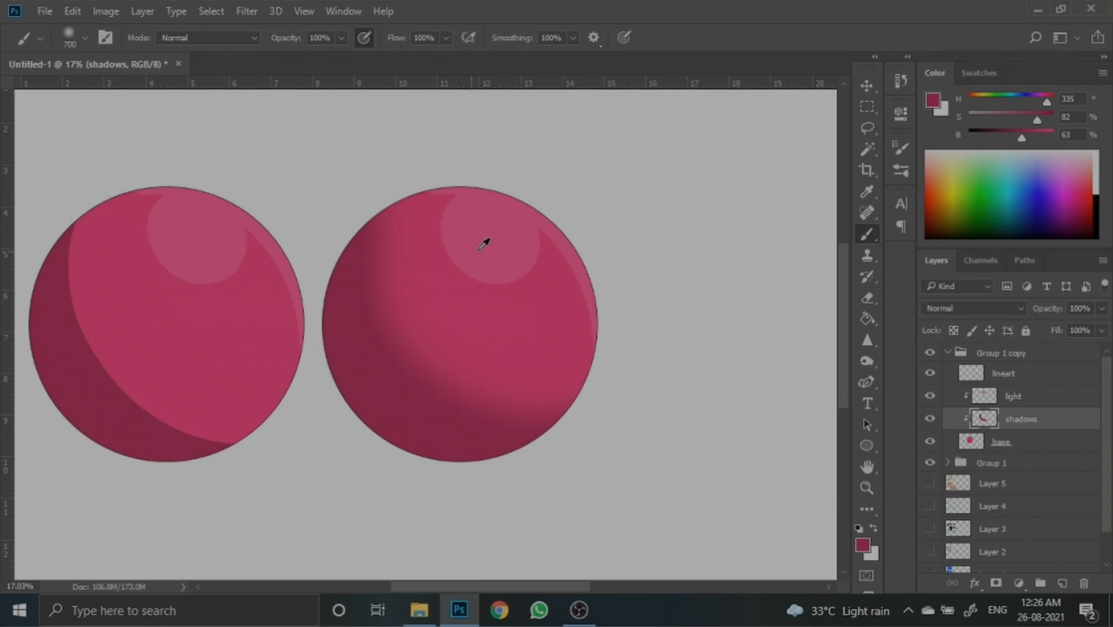
alt+click(522, 242)
key(bracketleft)
key(bracketleft)
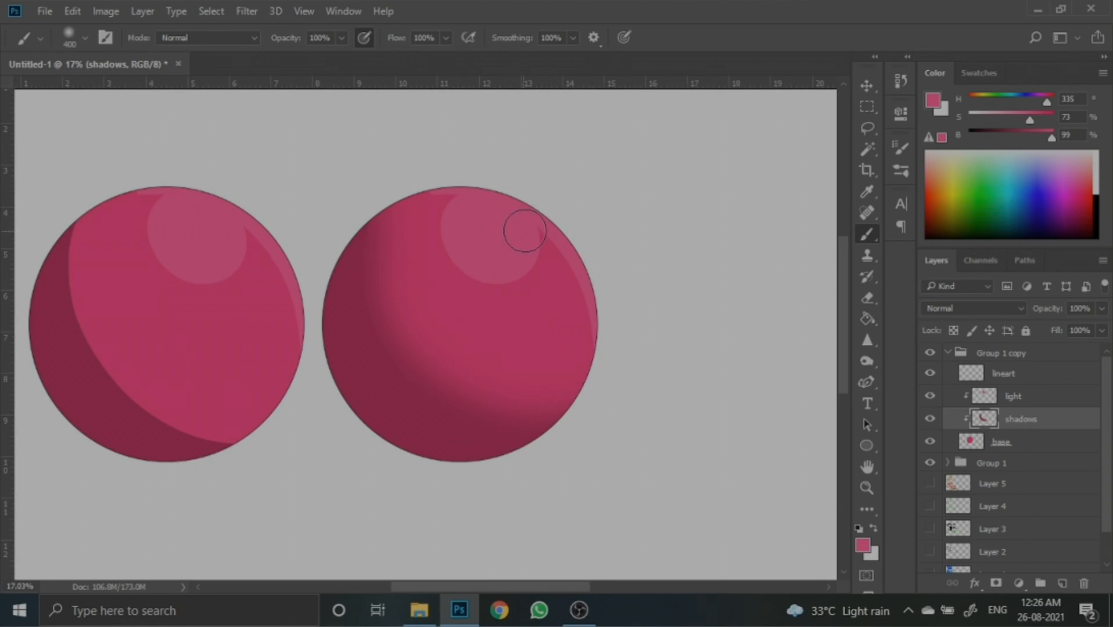
key(bracketleft)
mouse_move(483, 268)
mouse_down()
mouse_move(460, 201)
mouse_move(503, 212)
mouse_move(445, 192)
mouse_move(515, 215)
mouse_move(547, 241)
mouse_move(575, 295)
mouse_move(585, 373)
mouse_move(484, 406)
mouse_up()
key(ctrl+z)
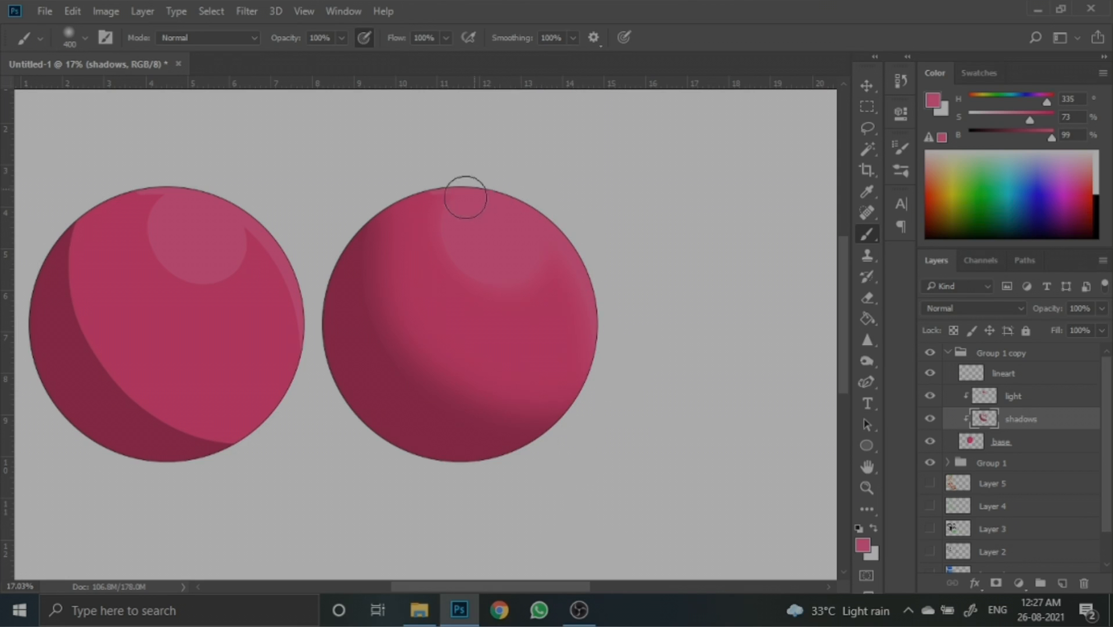
- Duplicate Group 1 as Group 1 copy 2
key(ctrl+0)
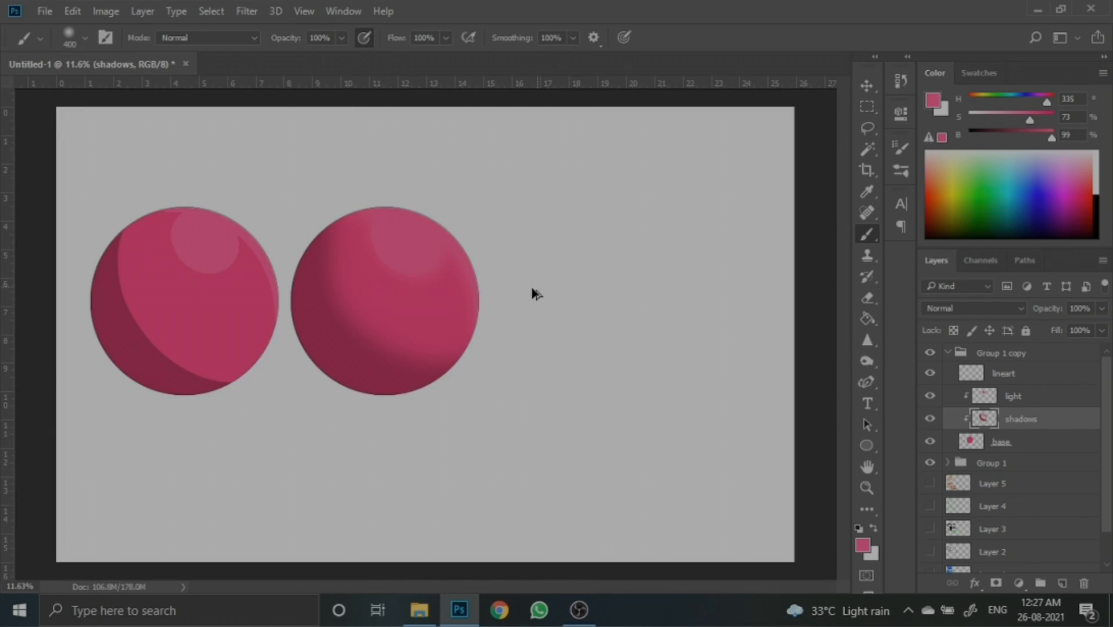
scroll(466, 276, up, 2)
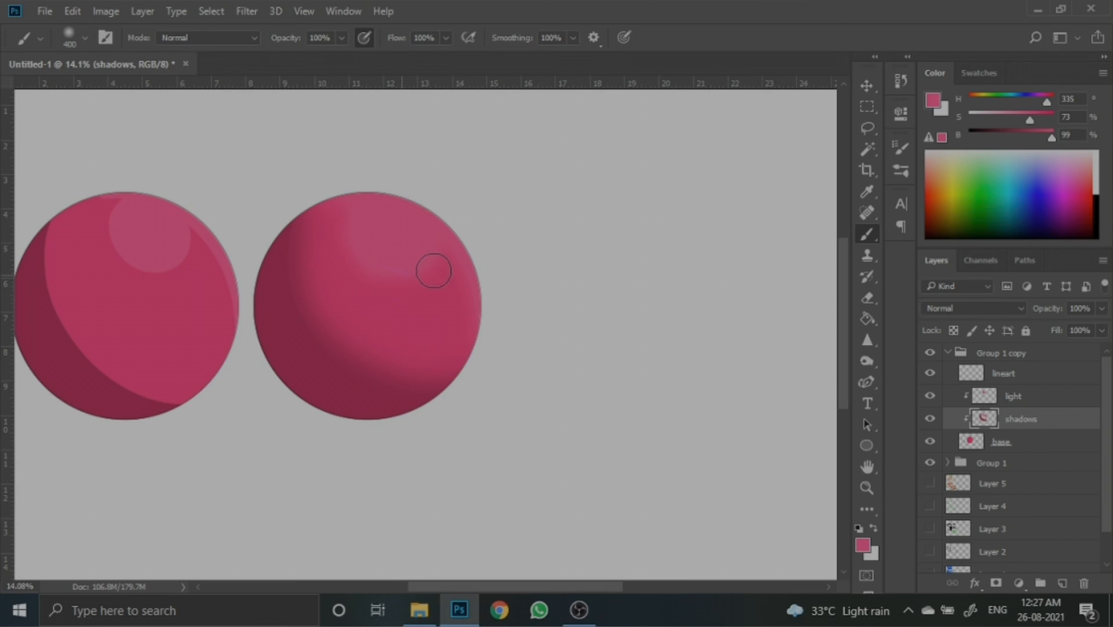
scroll(451, 296, down, 2)
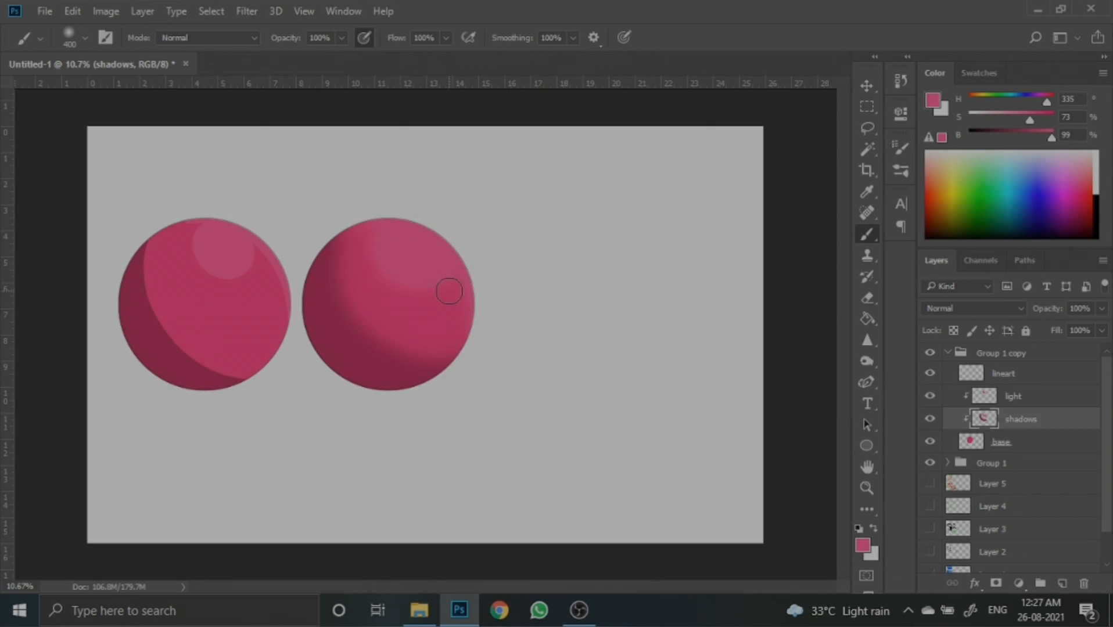
click(948, 353)
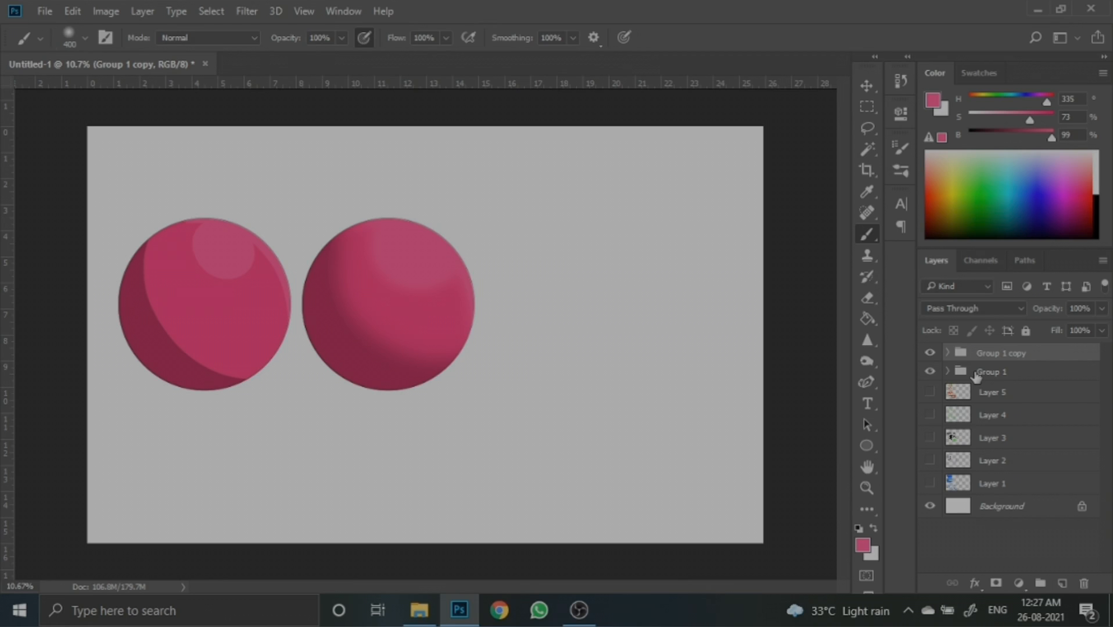
click(976, 375)
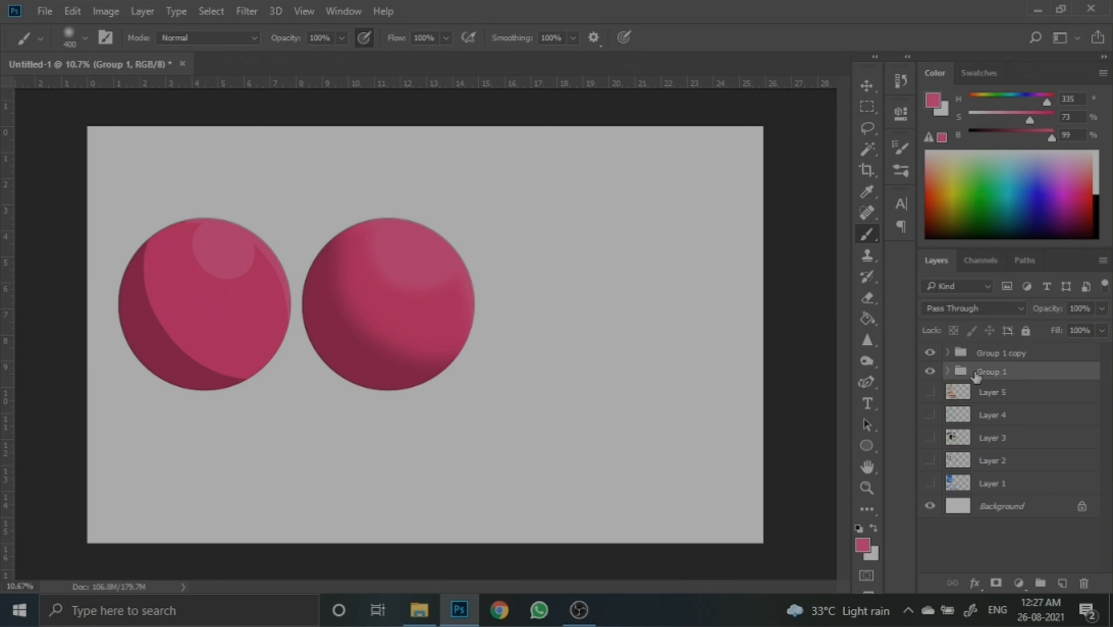
right_click(974, 372)
click(869, 101)
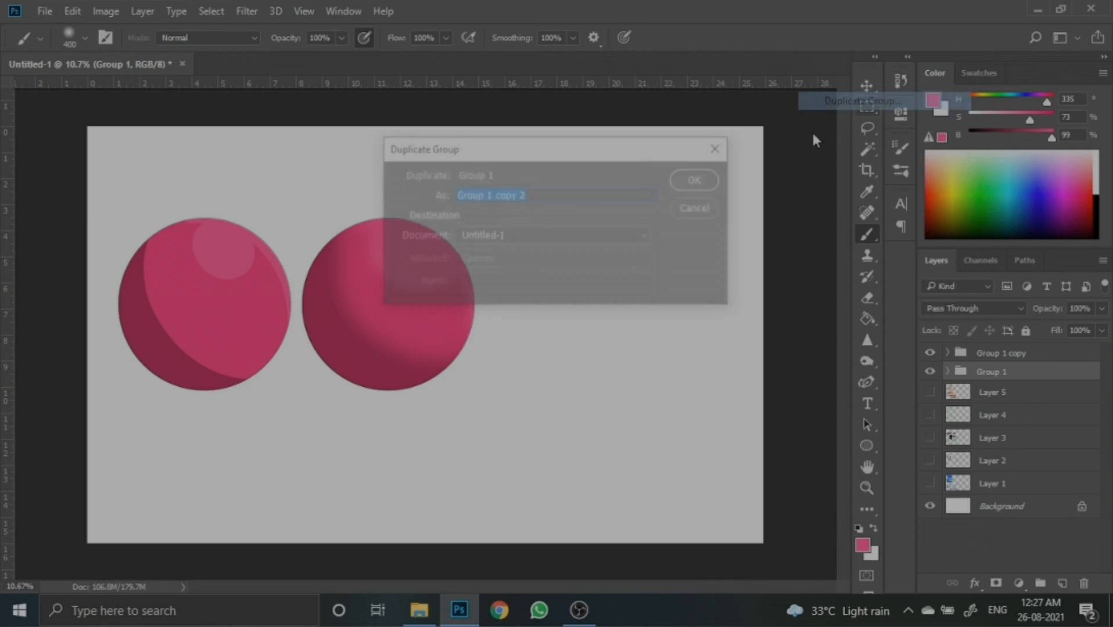
click(704, 179)
- Move the duplicated circle to the right of the two existing circles
key(ctrl+t)
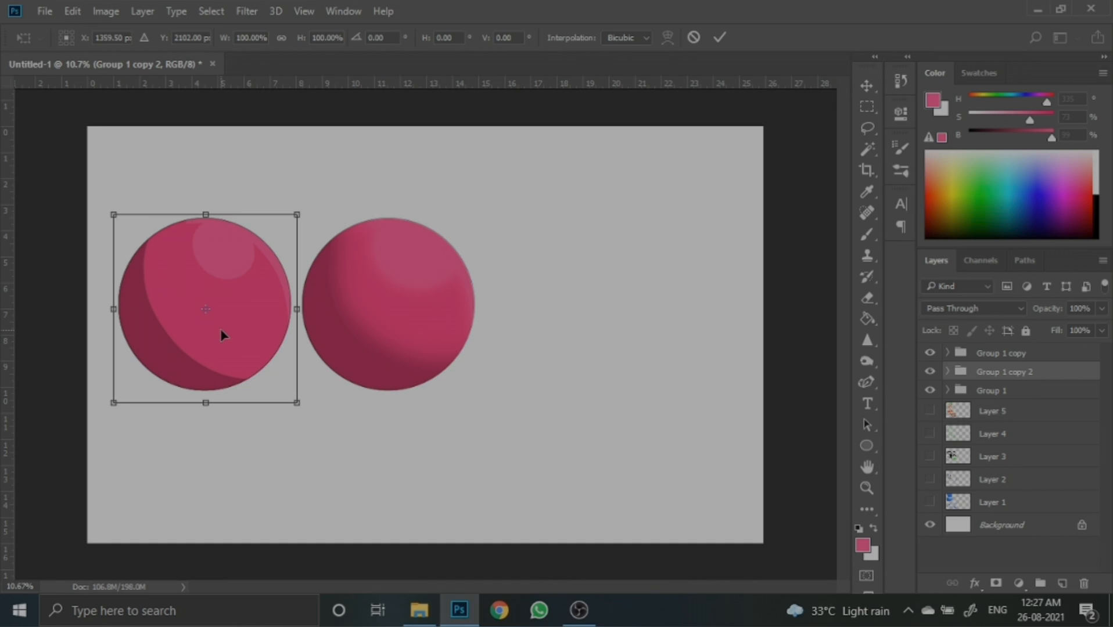
drag(221, 330, 586, 302)
click(720, 38)
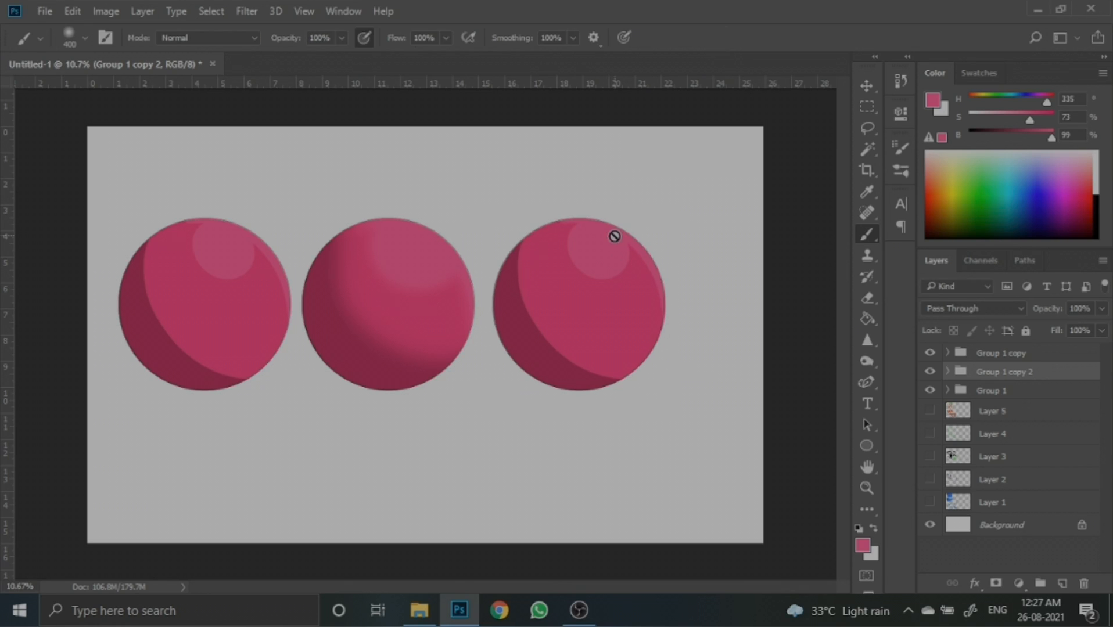
- Apply a Gaussian Blur to the shadows layer of the third circle's group
click(946, 373)
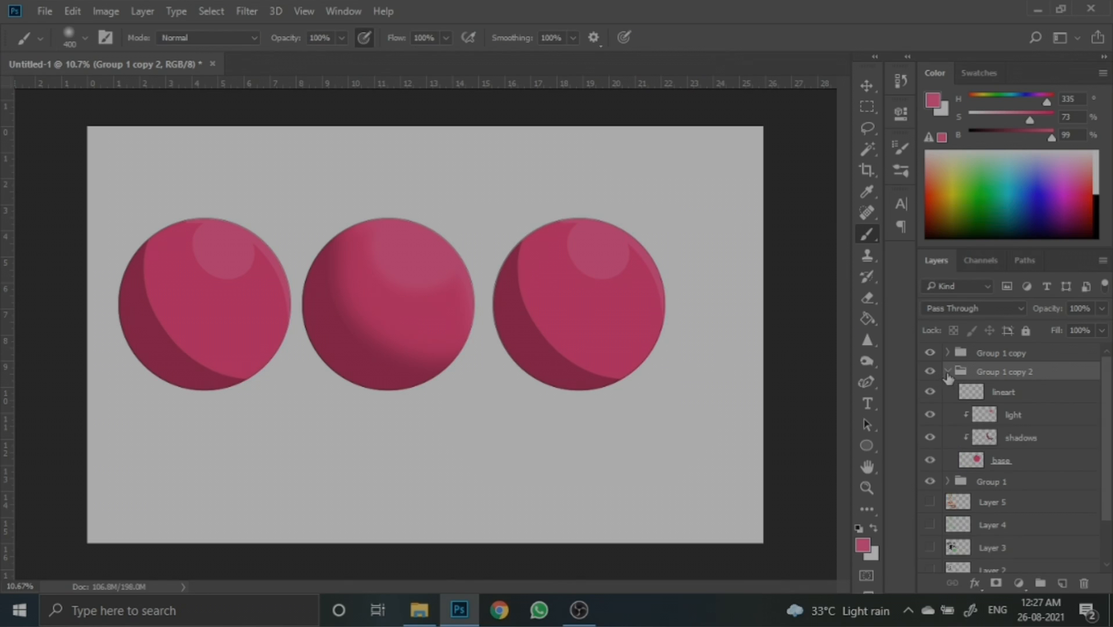
click(1012, 443)
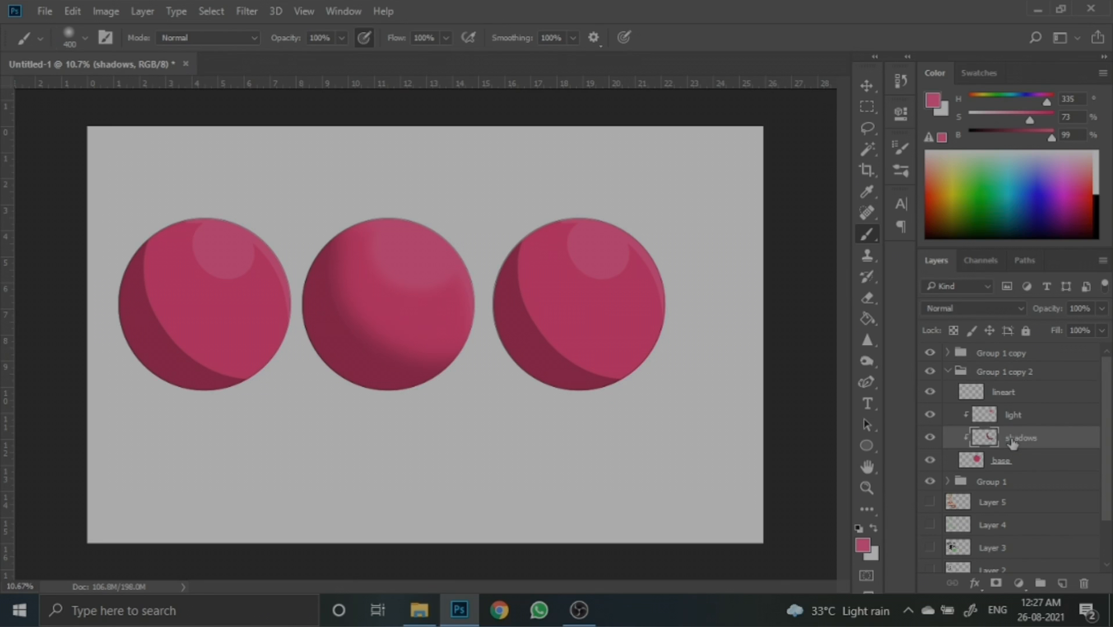
click(245, 12)
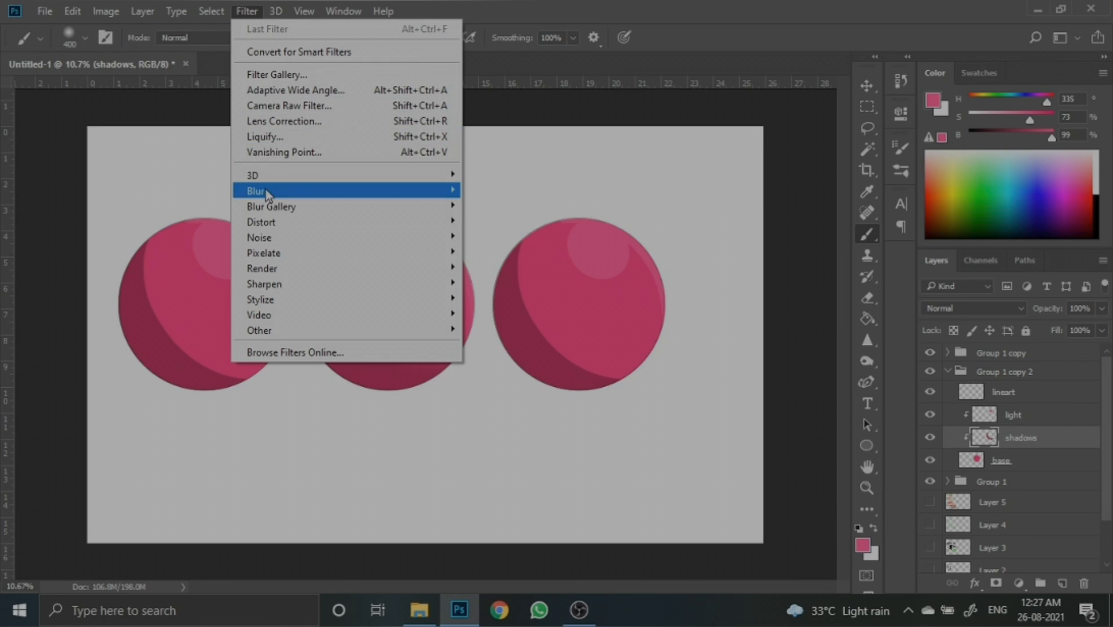
mouse_move(267, 192)
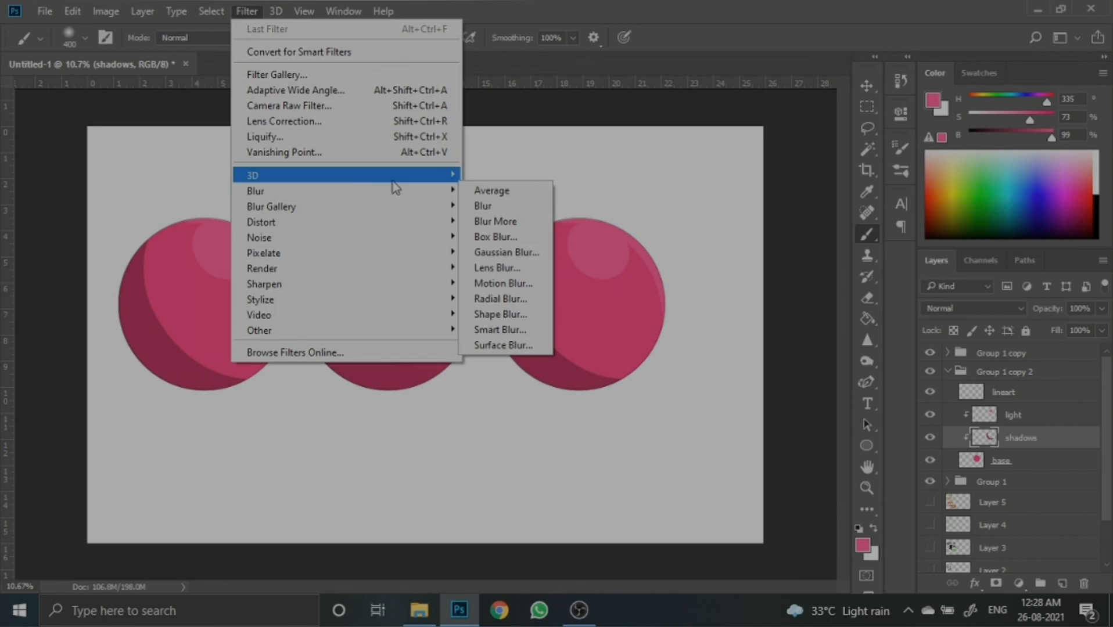
click(504, 253)
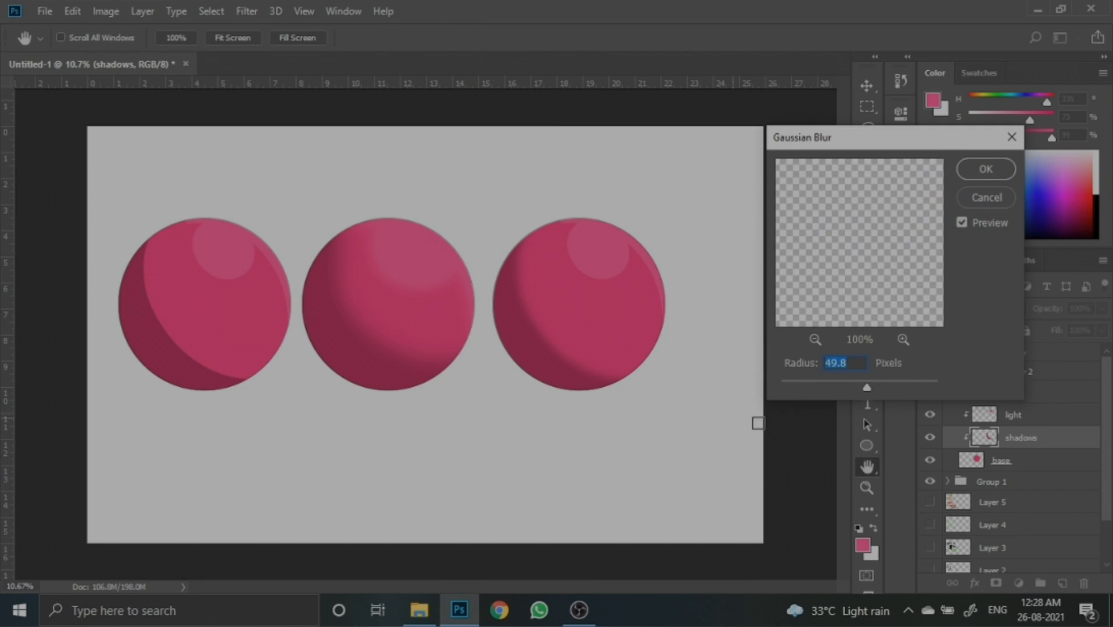
drag(869, 384, 877, 384)
click(969, 173)
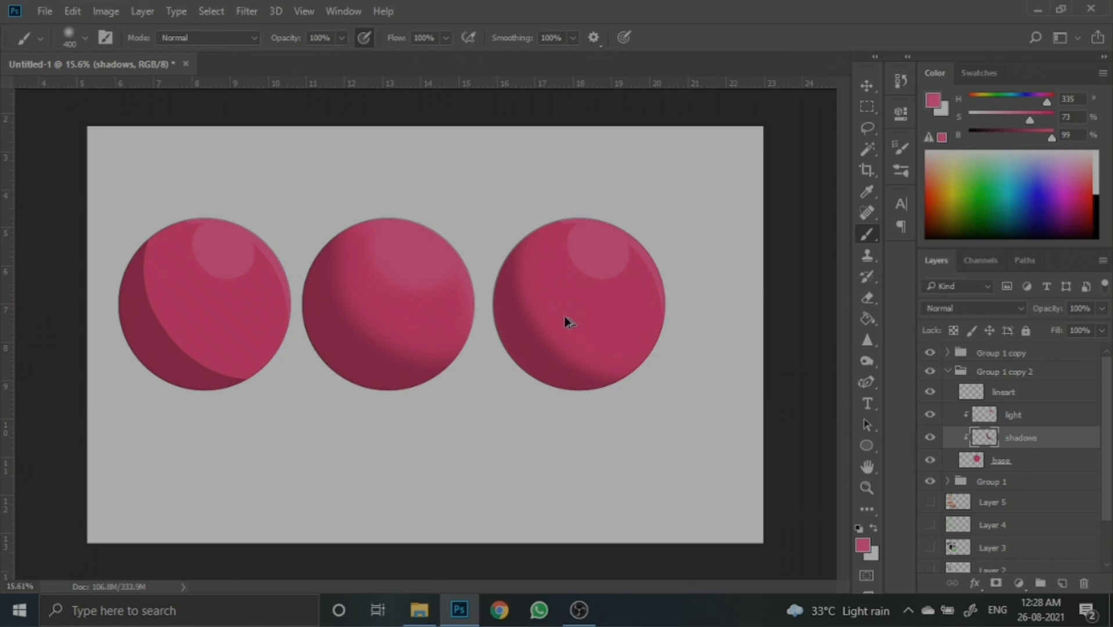
- Apply a Gaussian Blur with a 69.7 pixel radius to the third circle's light layer
scroll(564, 316, up, 2)
click(1016, 417)
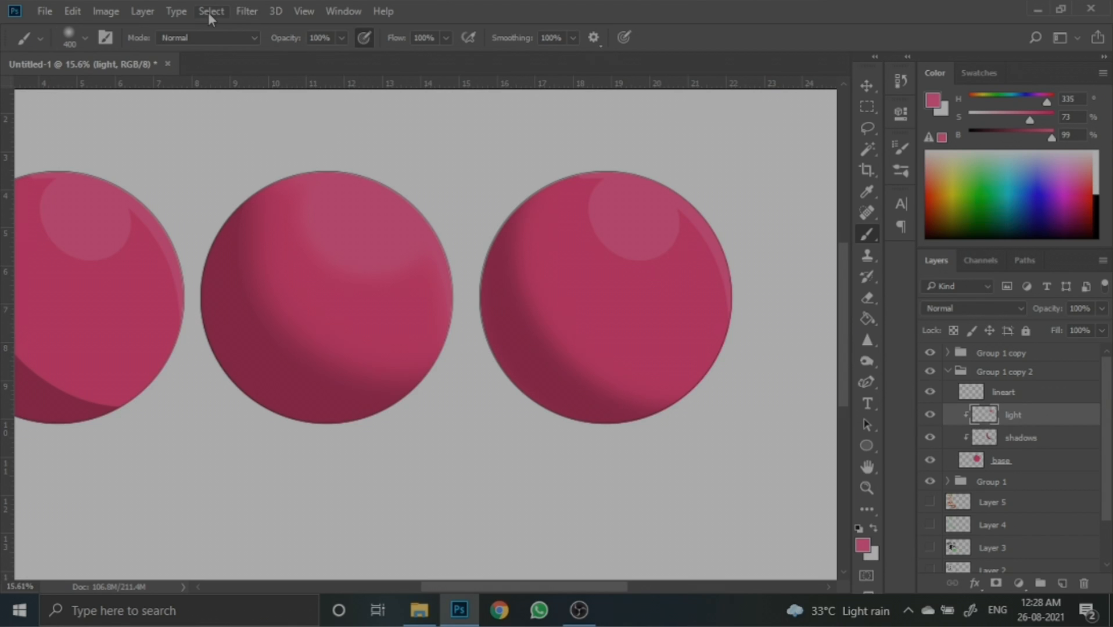
click(245, 12)
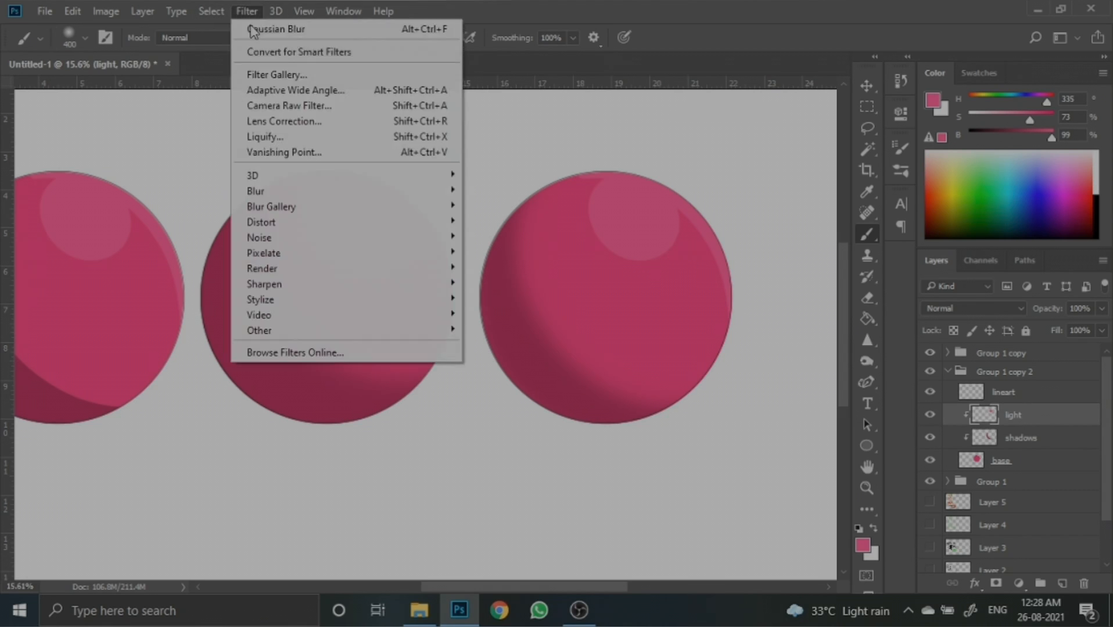
mouse_move(316, 196)
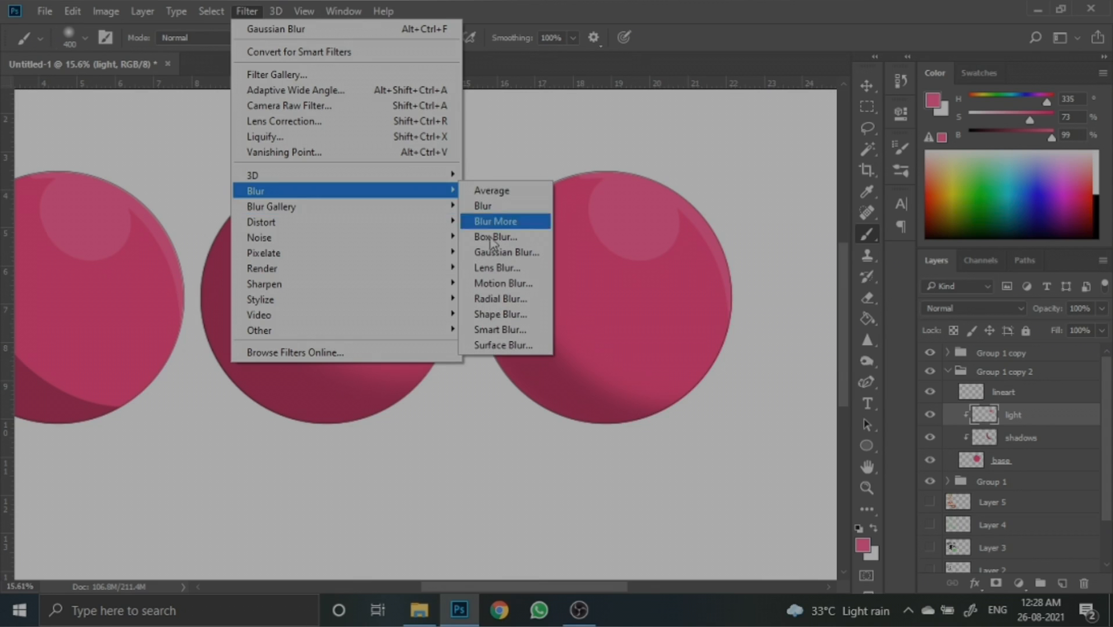
click(536, 250)
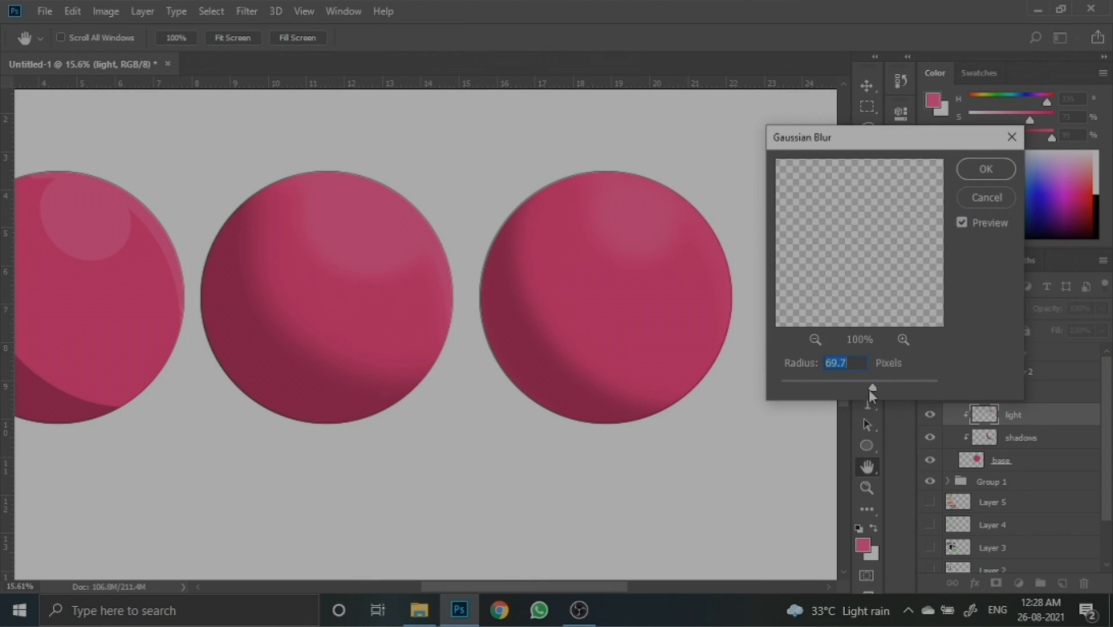
click(985, 169)
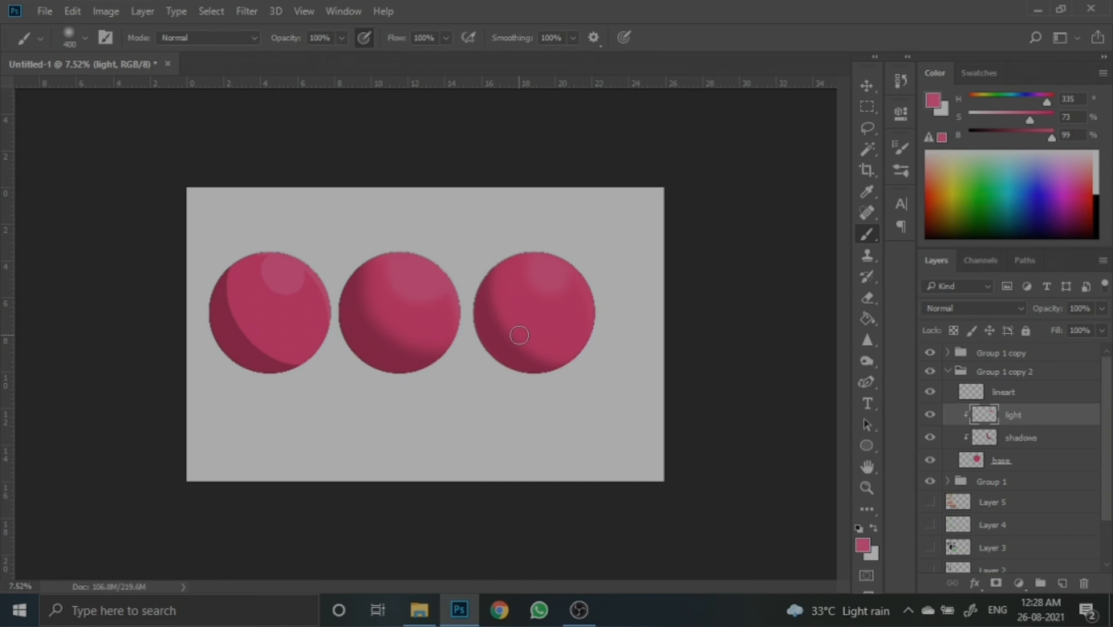
- Scale all three circle groups down to about 76% and shift them lower on the canvas
click(948, 371)
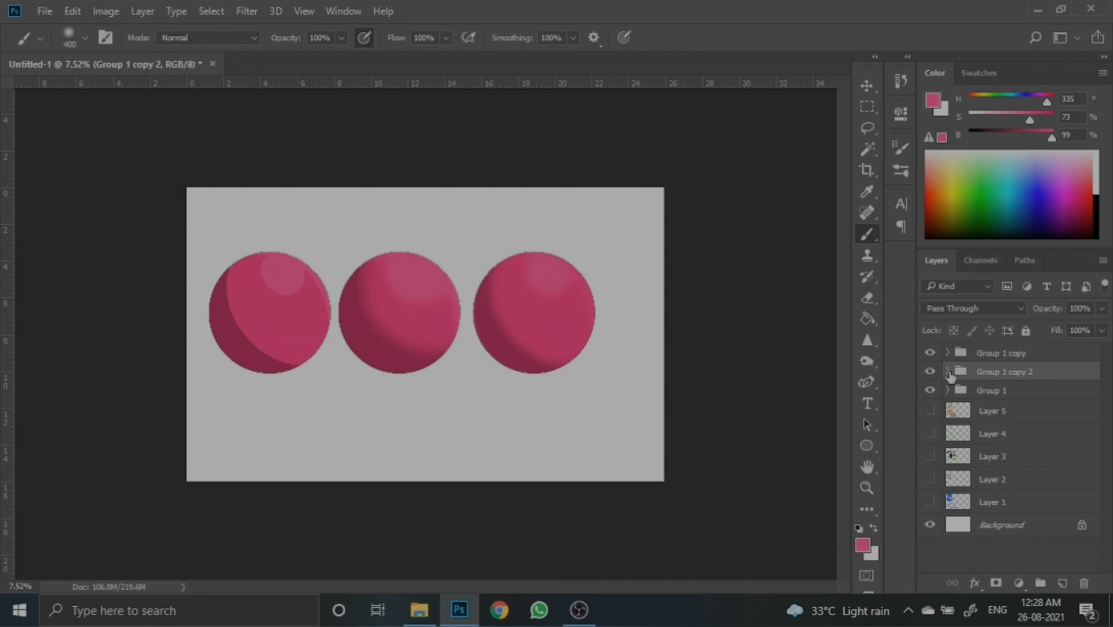
click(1033, 395)
shift+click(1014, 356)
key(ctrl+t)
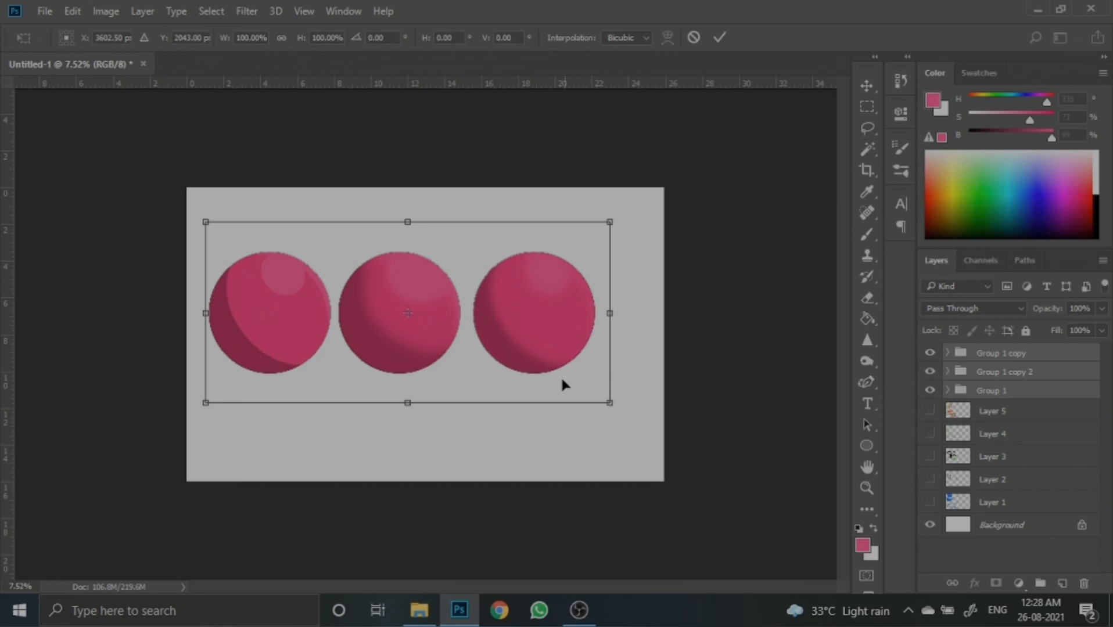
drag(607, 403, 514, 360)
drag(455, 280, 453, 327)
click(719, 37)
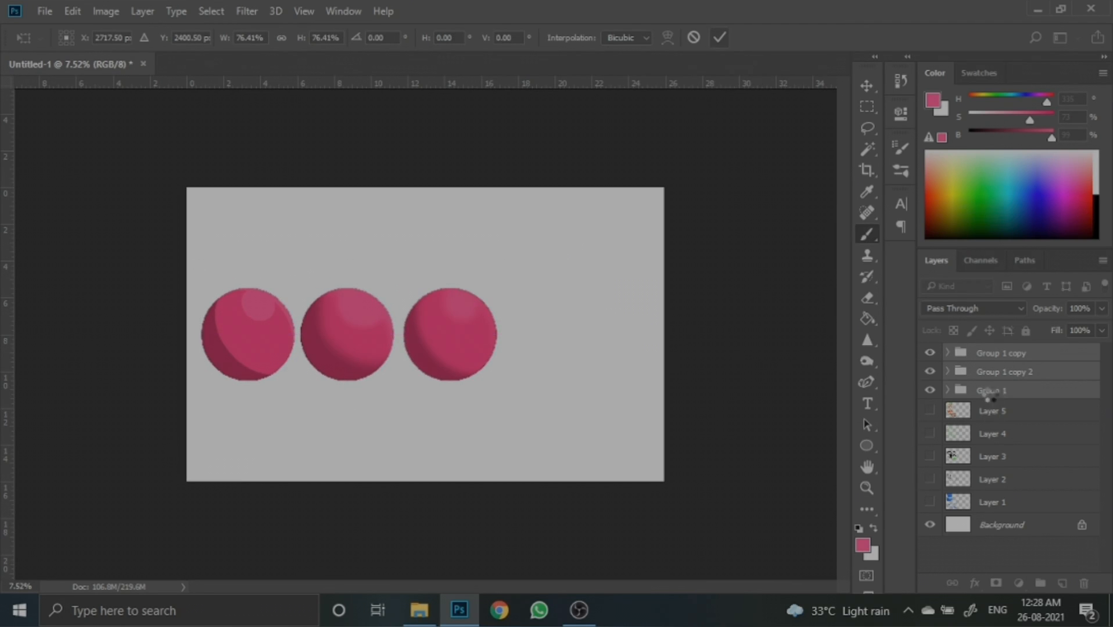
- Duplicate Group 1 and move the copy to the right as a fourth circle
click(991, 395)
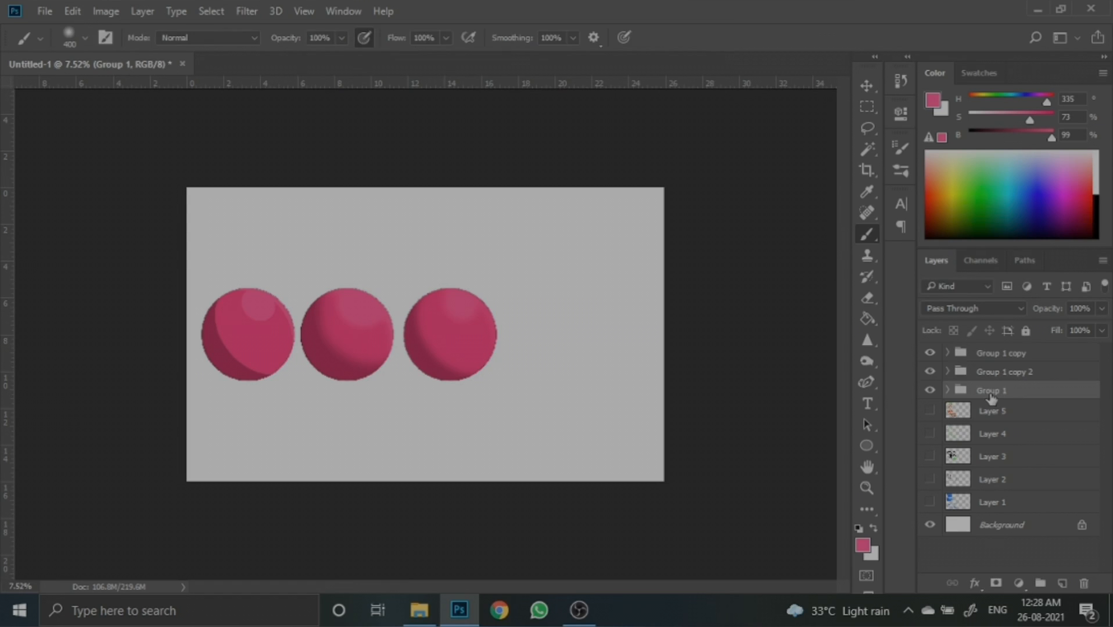
key(ctrl+v)
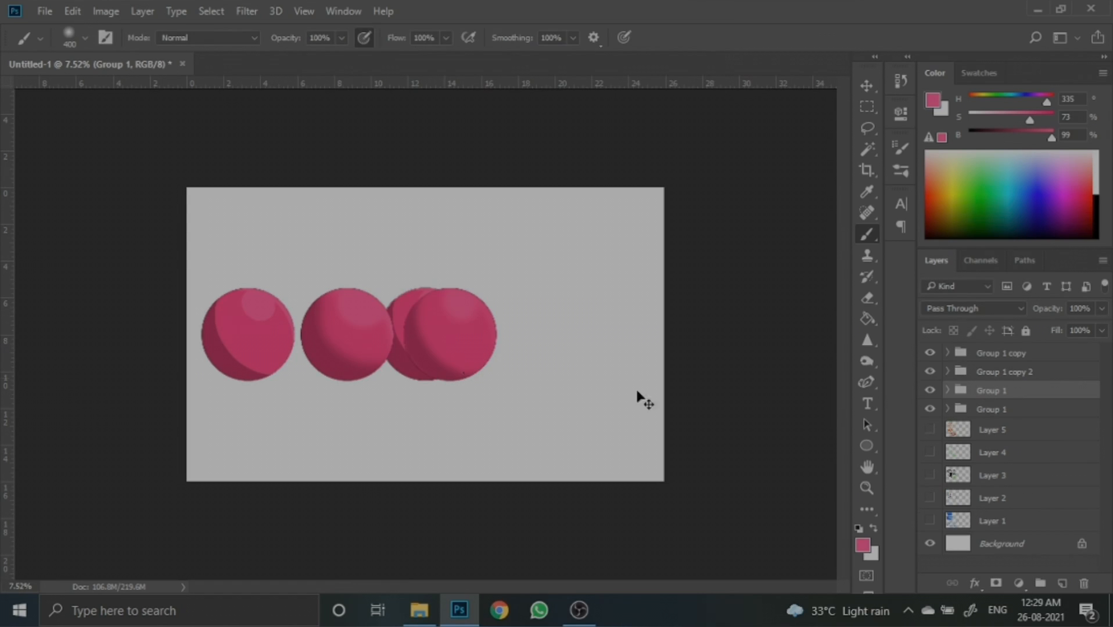
key(ctrl+t)
drag(438, 345, 574, 339)
click(719, 38)
- Delete the light and shadows layers from the fourth circle's group
scroll(532, 375, up, 4)
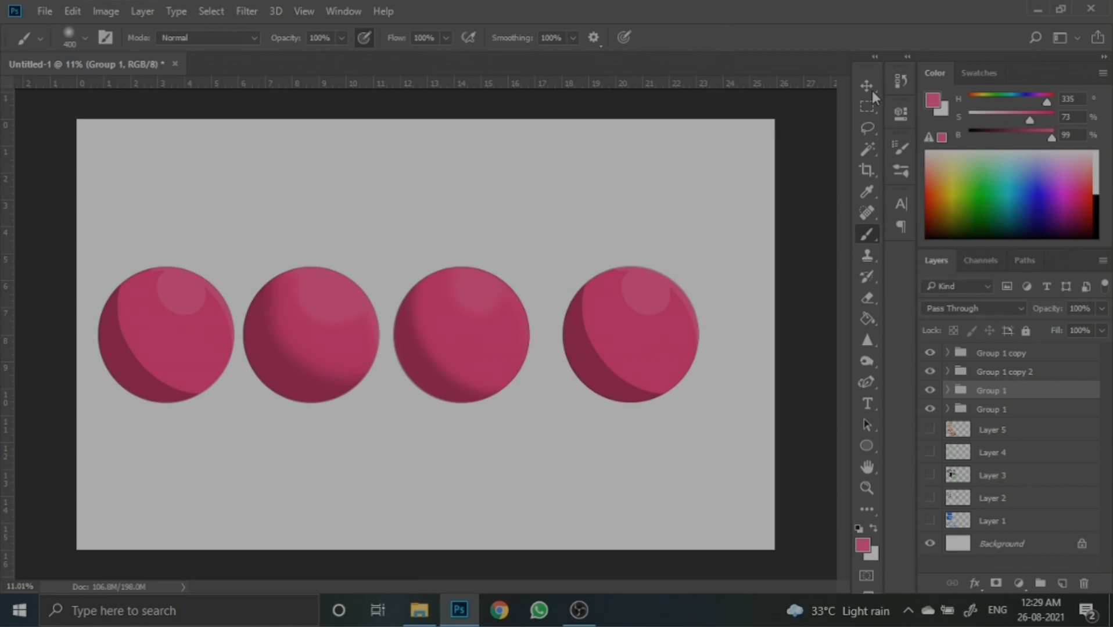
click(866, 86)
click(645, 299)
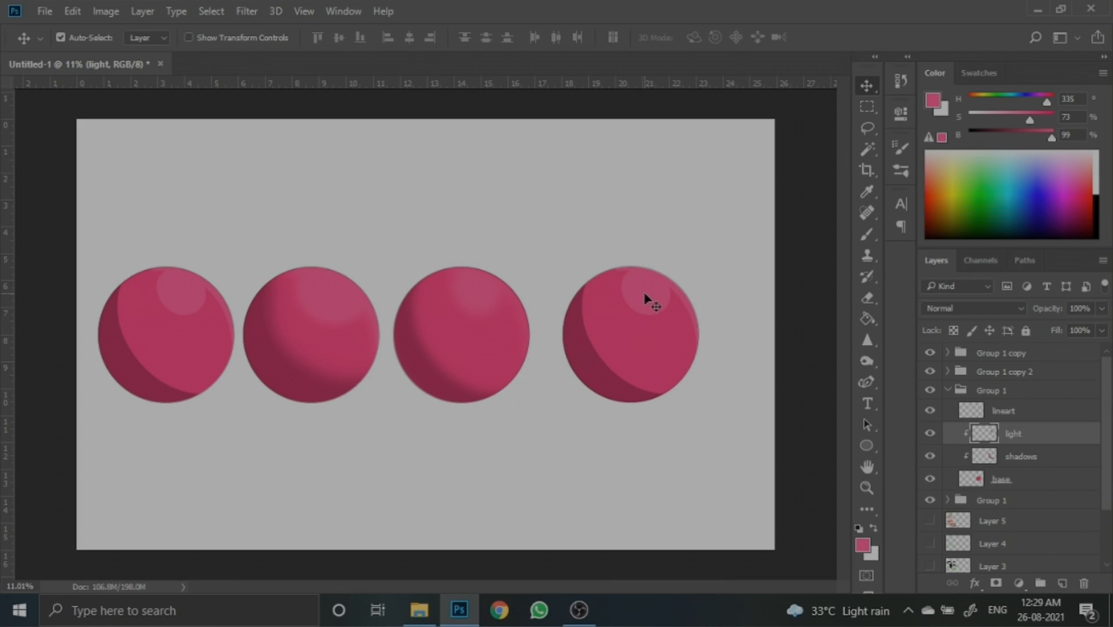
key(Delete)
key(Delete)
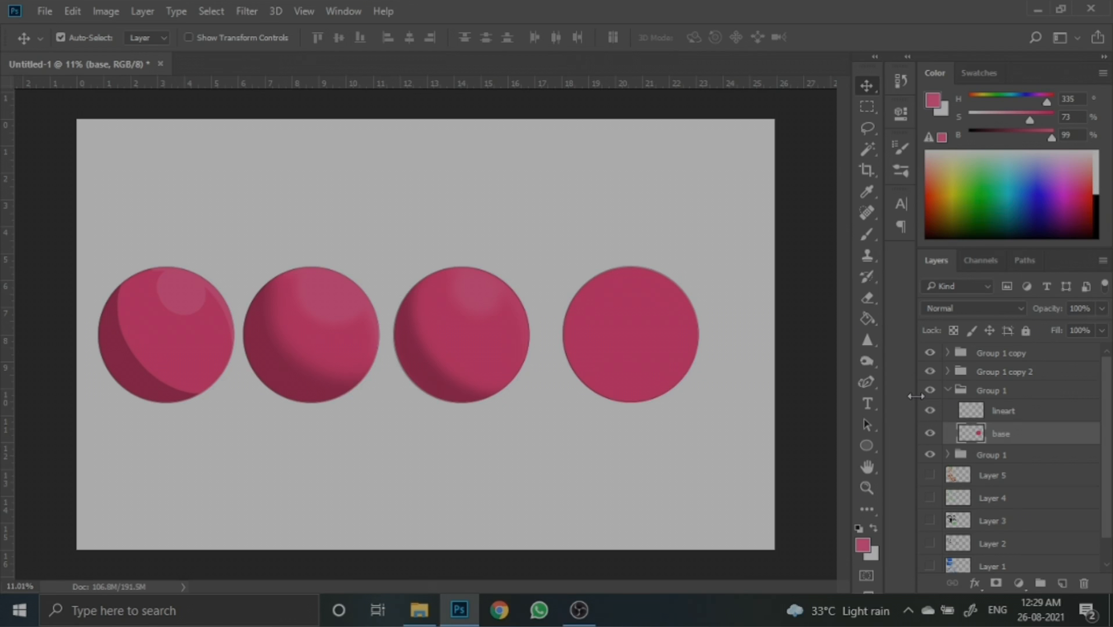
- Add a new layer clipped to the fourth circle's base and set the foreground colour to black 000000
click(1061, 583)
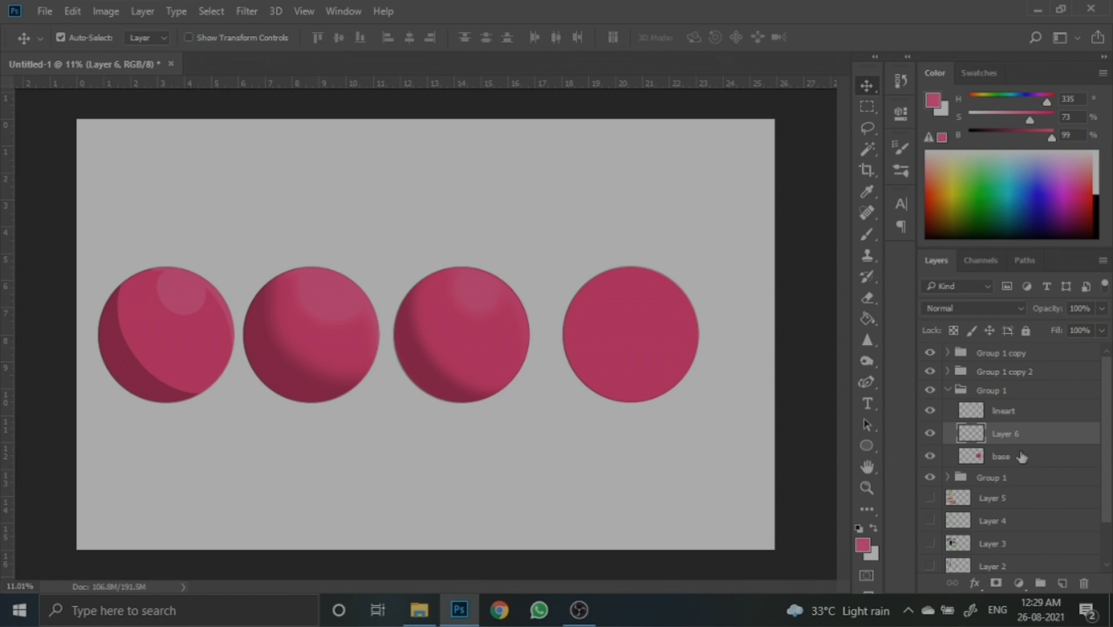
alt+click(1033, 444)
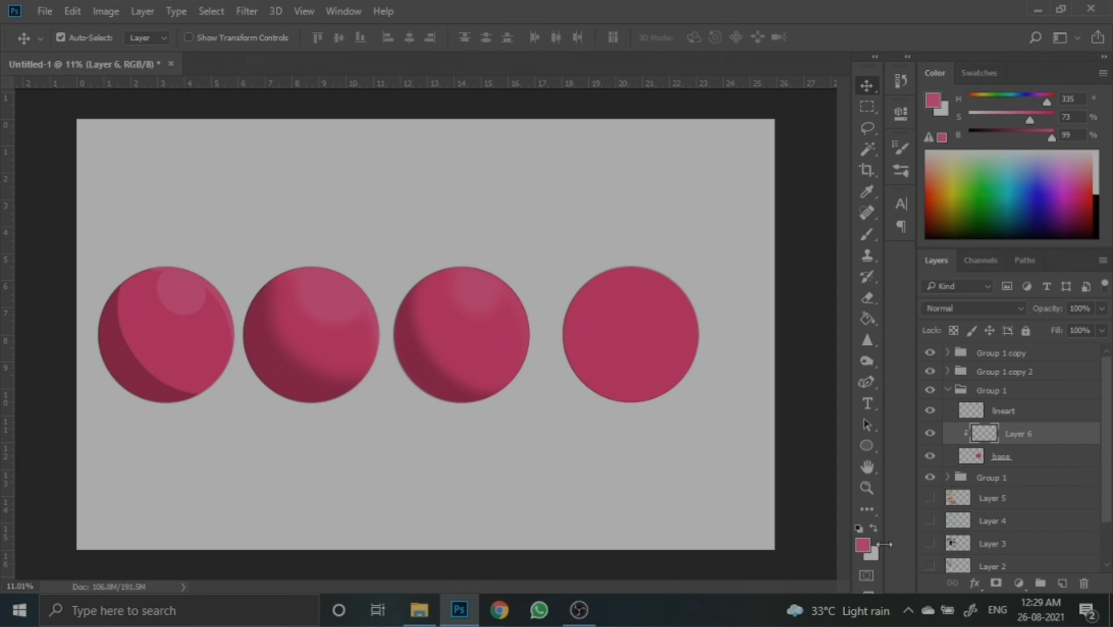
click(864, 545)
drag(733, 399, 670, 445)
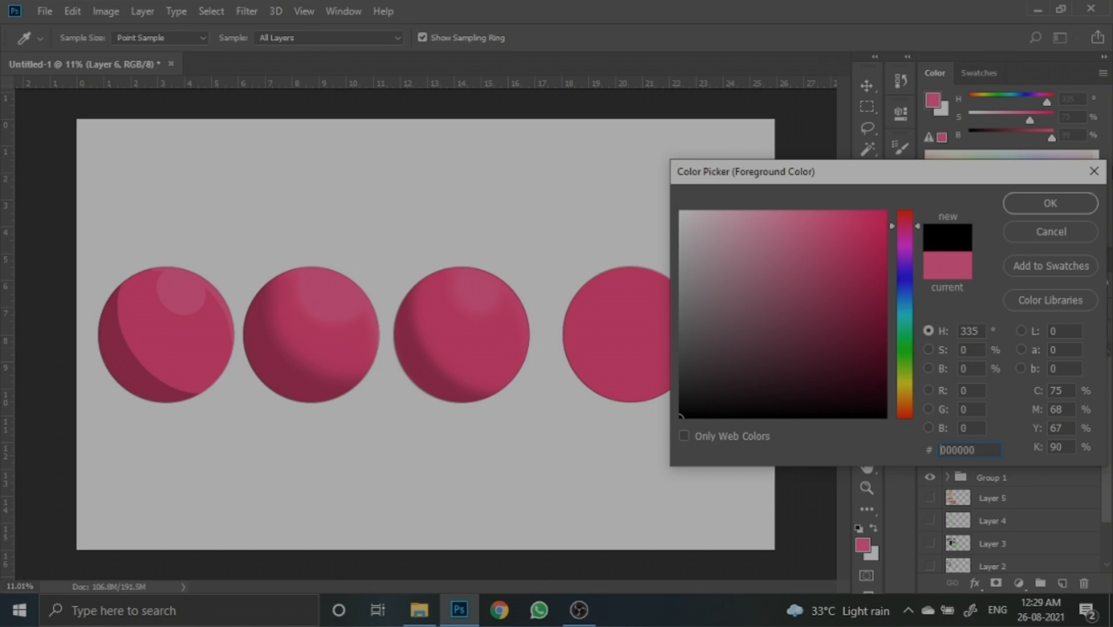
click(1049, 204)
- Choose the brush, enlarge it to about 700 and paint black shading across the fourth circle's lower left
click(866, 235)
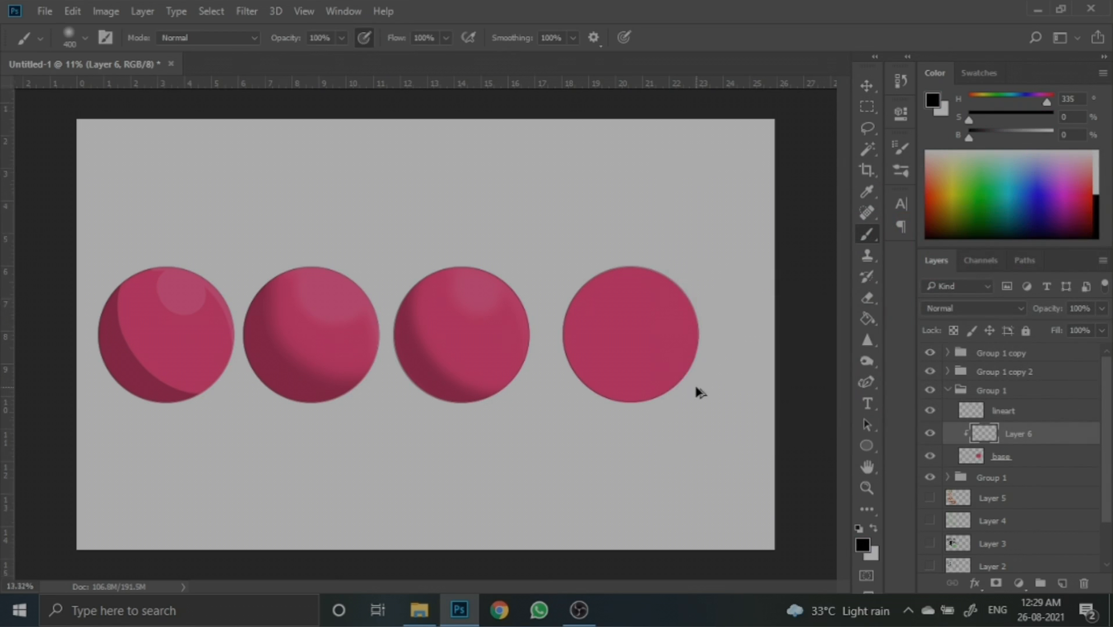
scroll(625, 372, up, 3)
key(bracketright)
key(bracketright)
key(bracketright)
key(bracketright)
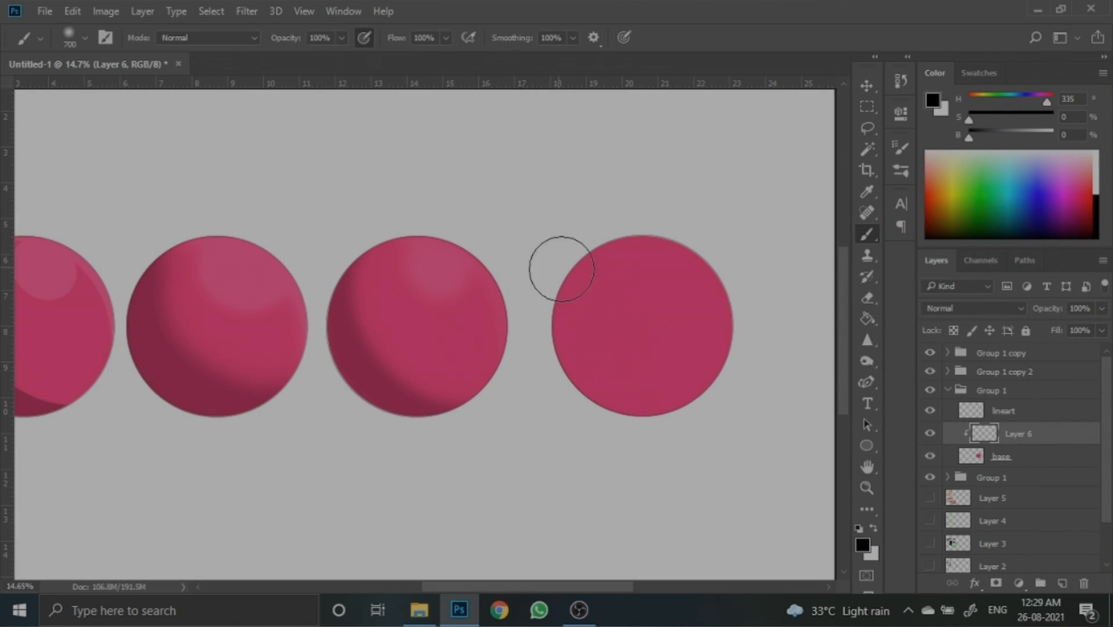
mouse_move(564, 252)
mouse_down()
mouse_move(541, 292)
mouse_move(571, 389)
mouse_move(659, 420)
mouse_move(777, 355)
mouse_up()
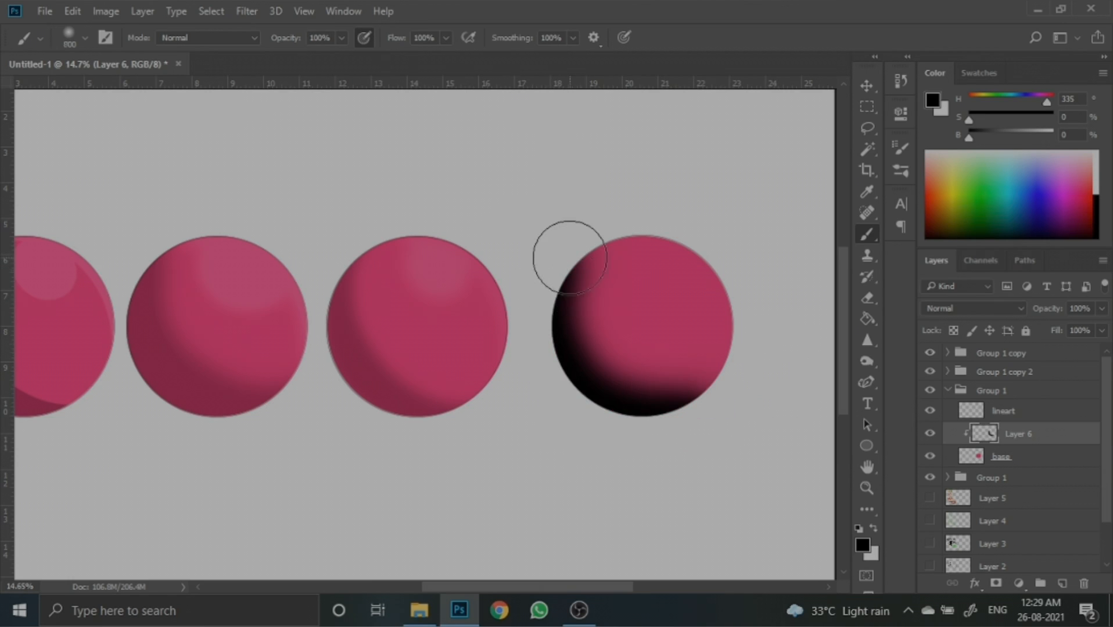
- Enlarge the brush to 1000 and try a vertical stroke down the fourth circle's left edge, then undo it
key(bracketright)
key(bracketright)
key(bracketright)
mouse_move(576, 241)
mouse_down()
mouse_move(556, 292)
mouse_move(583, 390)
mouse_up()
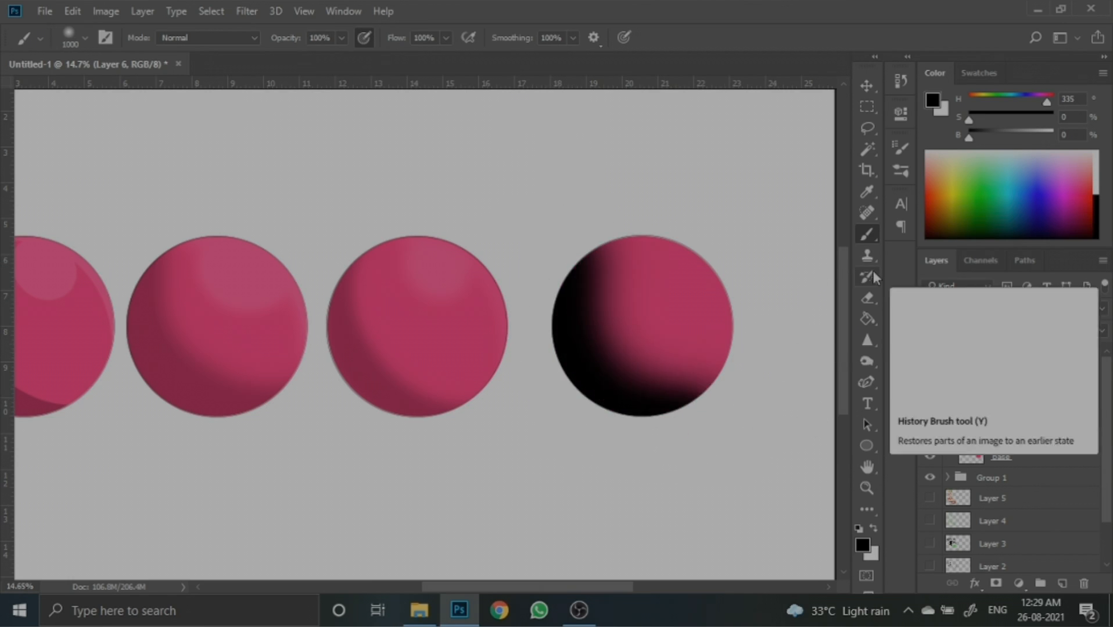
key(ctrl+z)
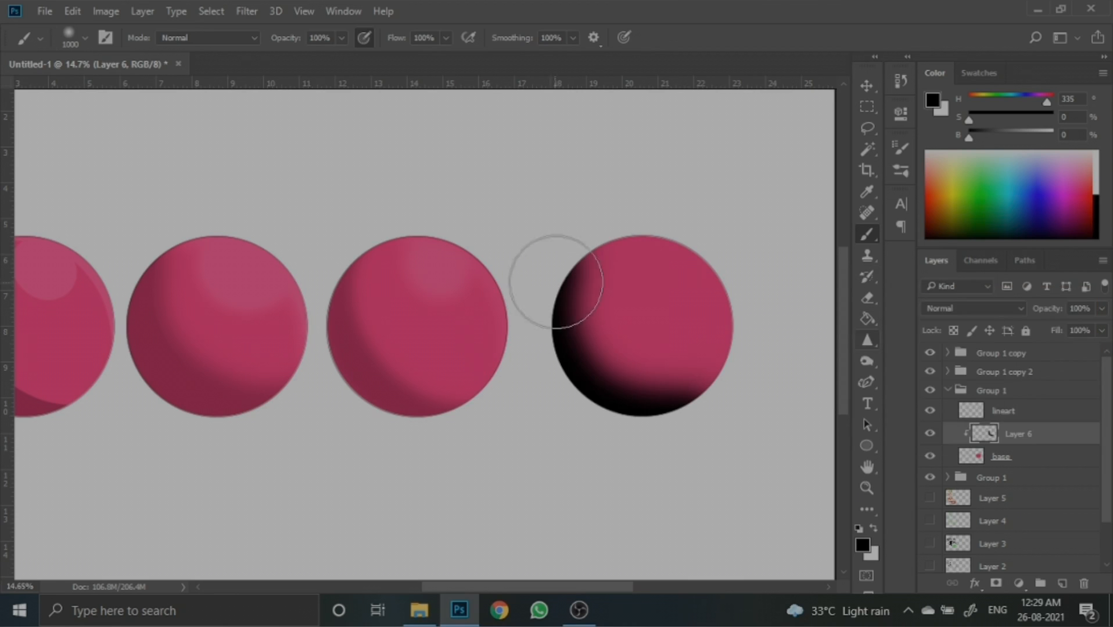
- Paint another black stroke around the fourth circle's left and lower edge, then lower the shading layer's opacity to 55%
mouse_move(566, 254)
mouse_down()
mouse_move(550, 283)
mouse_move(669, 421)
mouse_move(765, 409)
mouse_up()
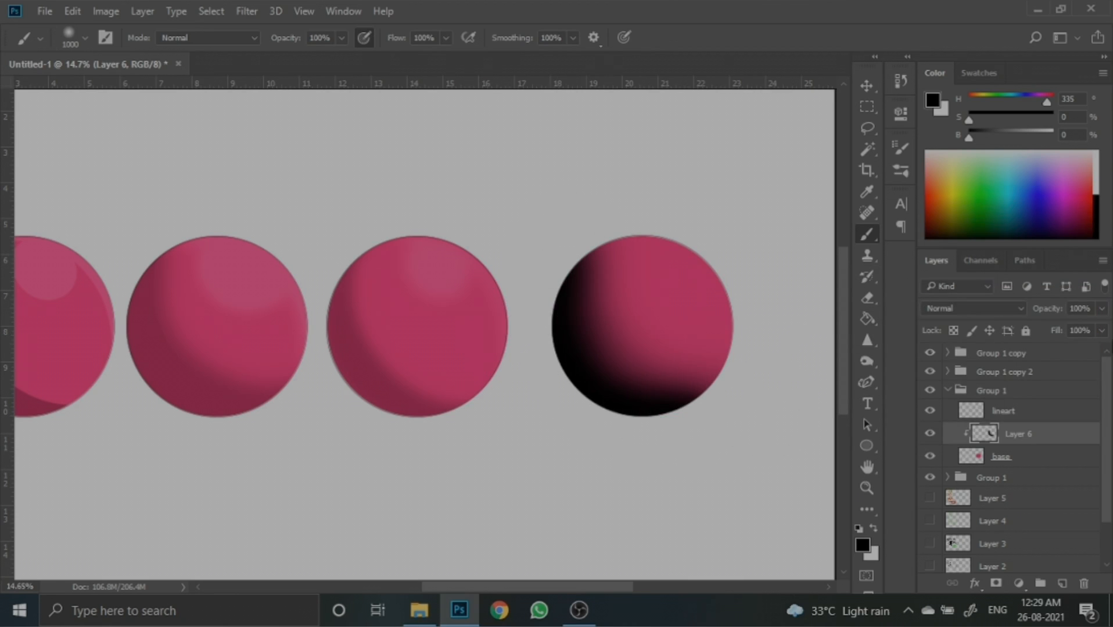
click(1101, 308)
drag(1102, 327, 1073, 327)
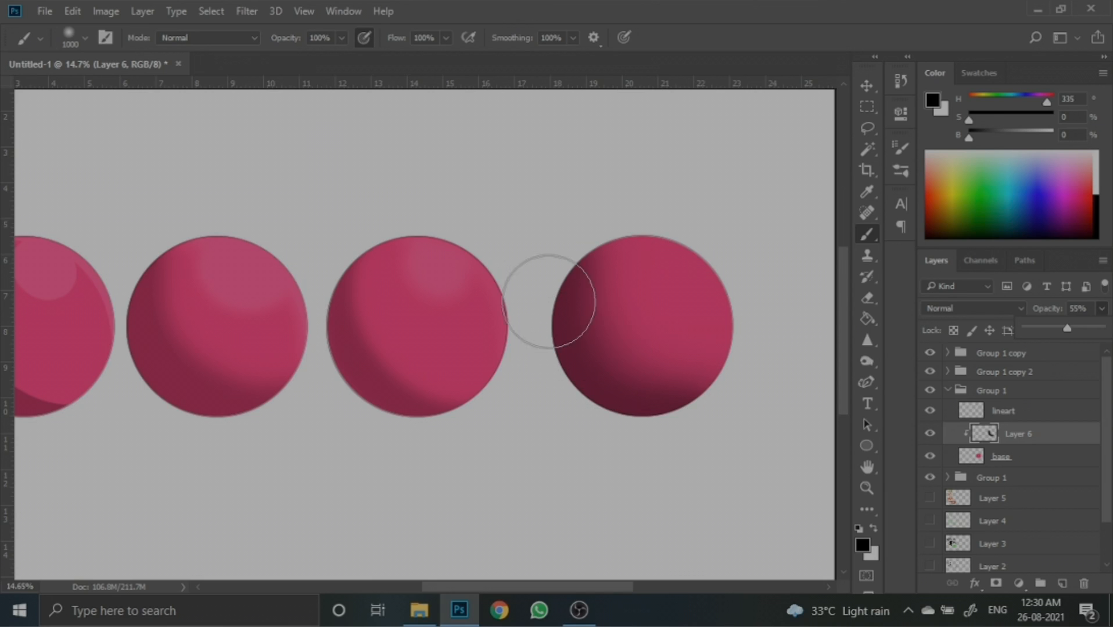
- Add a new layer clipped above the fourth circle's shading layer and switch the foreground colour to white
scroll(684, 325, down, 2)
scroll(661, 365, up, 1)
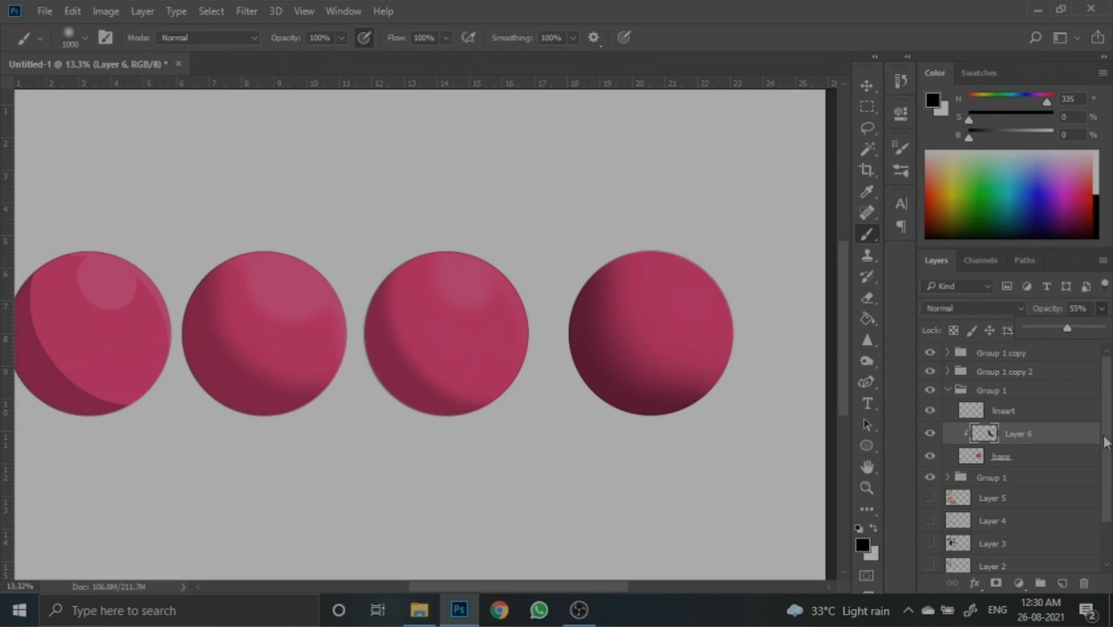
click(1061, 583)
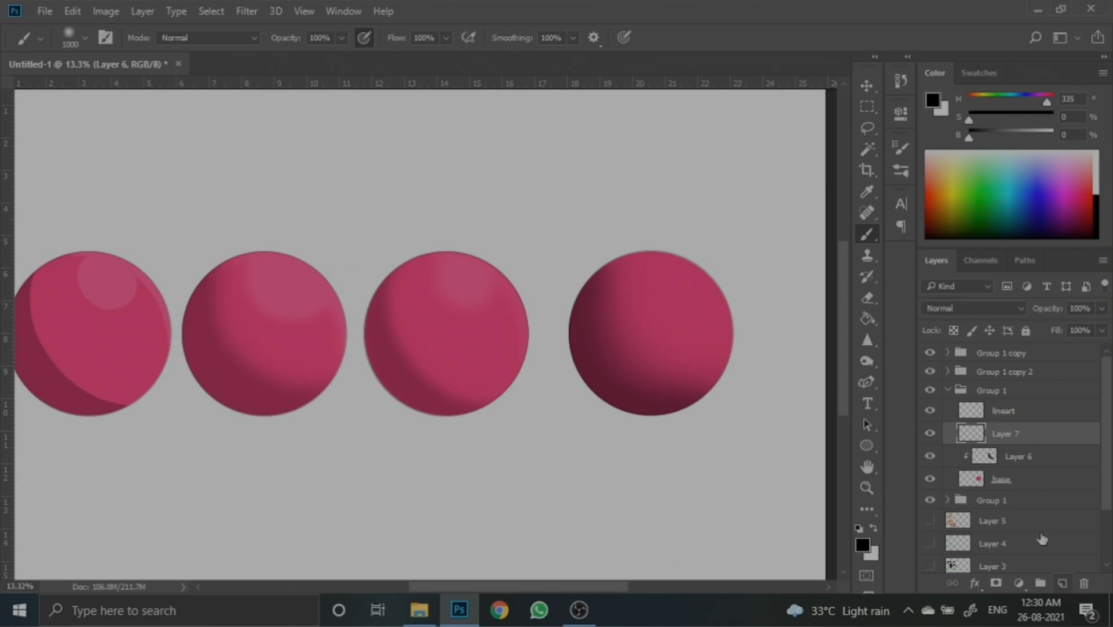
alt+click(1013, 445)
click(873, 530)
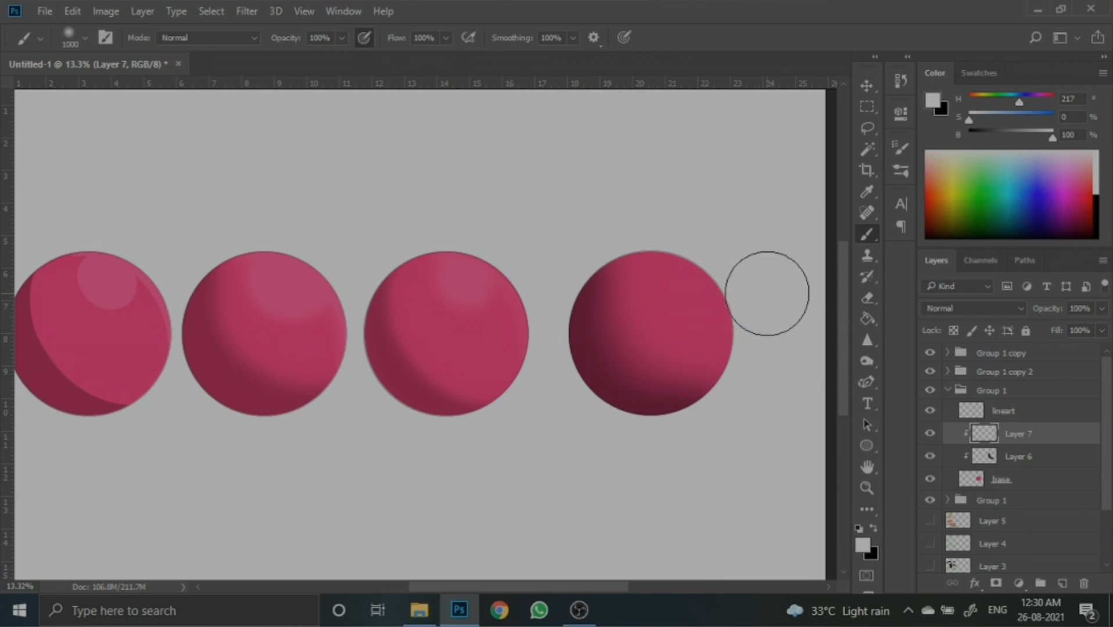
- Shrink the brush to 200 and paint a white highlight at the fourth circle's upper right, undoing the last stroke
scroll(726, 279, up, 2)
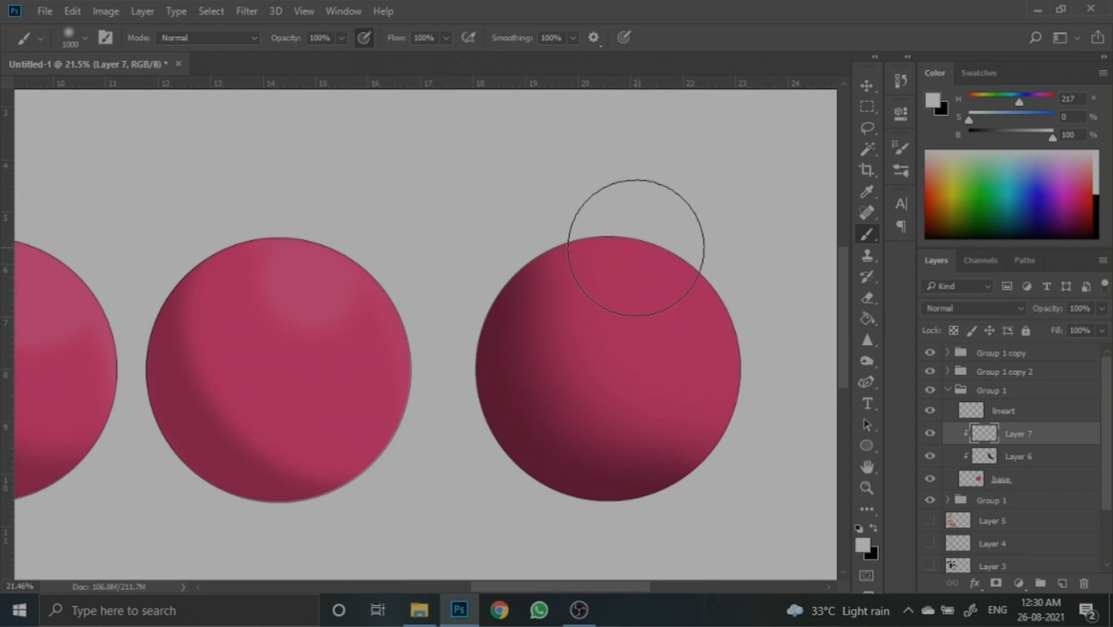
key(bracketleft)
key(bracketleft)
key(bracketleft)
key(bracketleft)
key(bracketleft)
mouse_move(651, 251)
mouse_down()
mouse_move(685, 283)
mouse_move(636, 286)
mouse_move(622, 239)
mouse_move(666, 255)
mouse_move(714, 319)
mouse_move(706, 284)
mouse_move(724, 310)
mouse_move(736, 357)
mouse_move(731, 404)
mouse_up()
key(bracketleft)
key(bracketleft)
key(bracketleft)
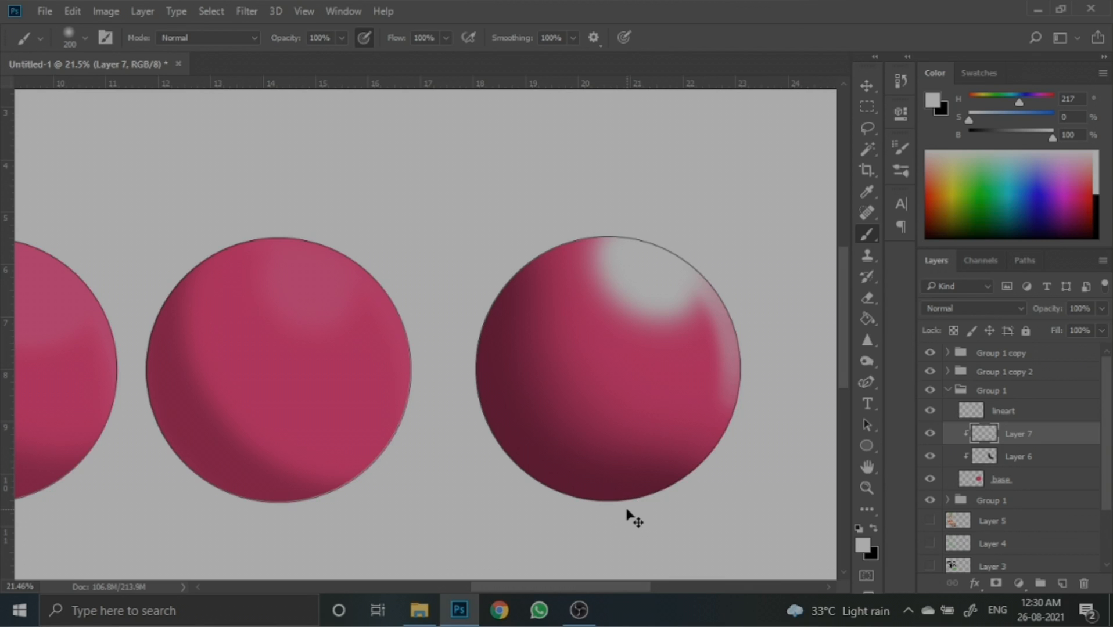
key(ctrl+z)
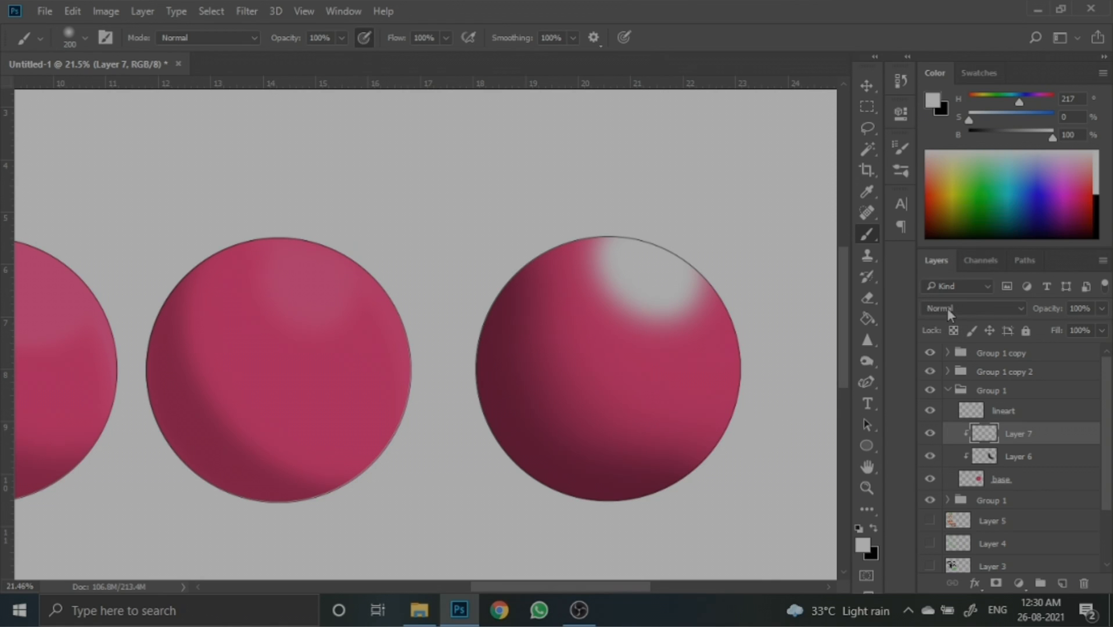
- Try the Dissolve and then Darken blend modes on the highlight layer
click(987, 307)
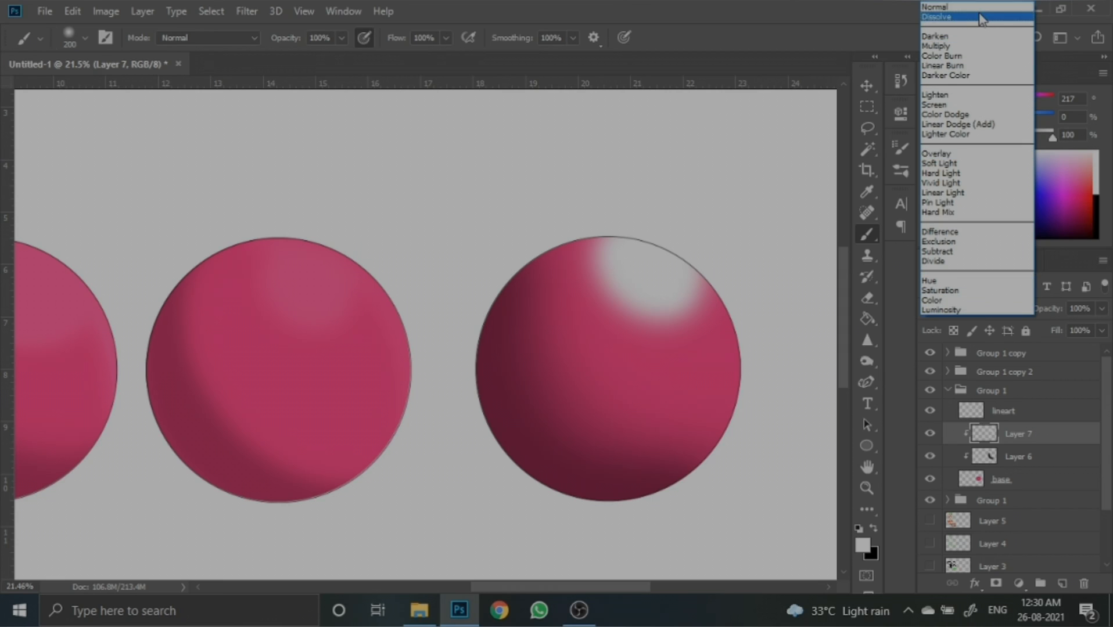
click(981, 18)
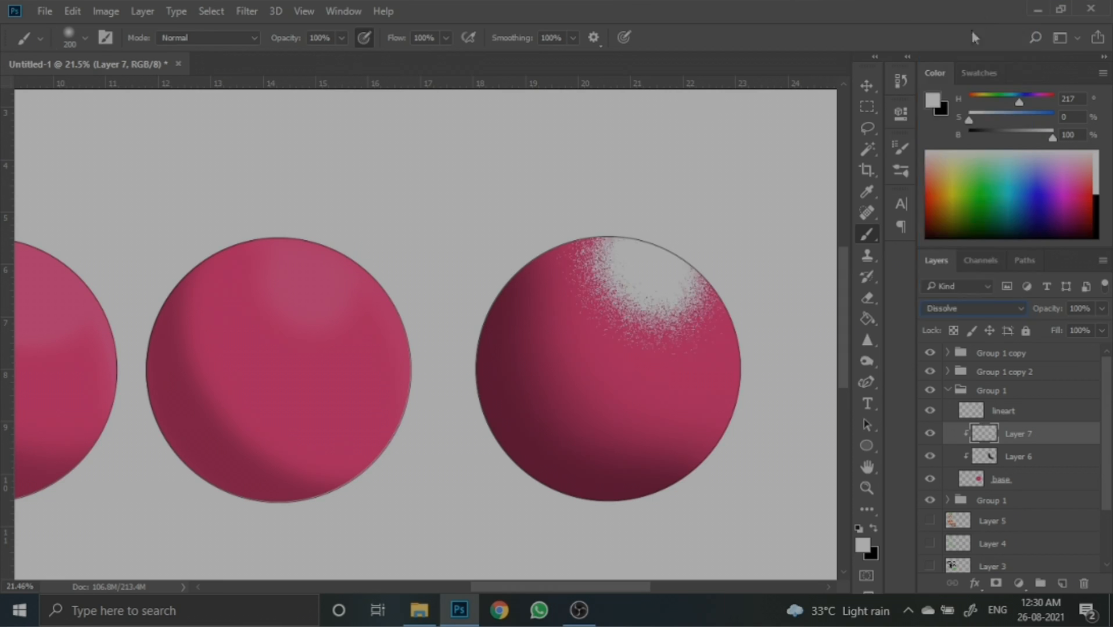
scroll(666, 319, up, 5)
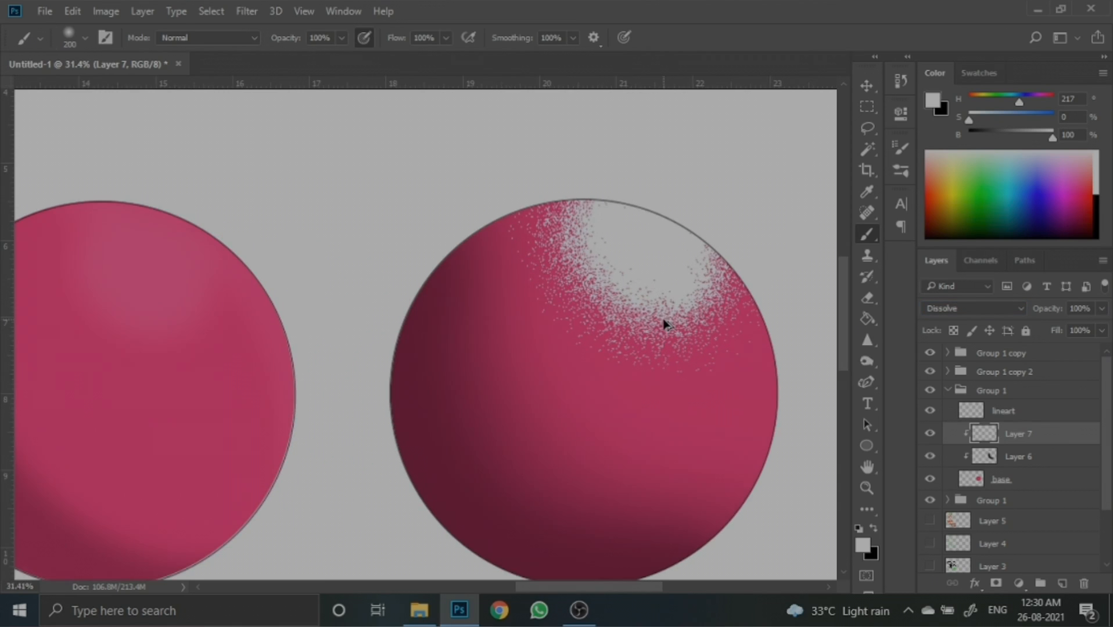
scroll(666, 321, down, 2)
scroll(666, 323, up, 1)
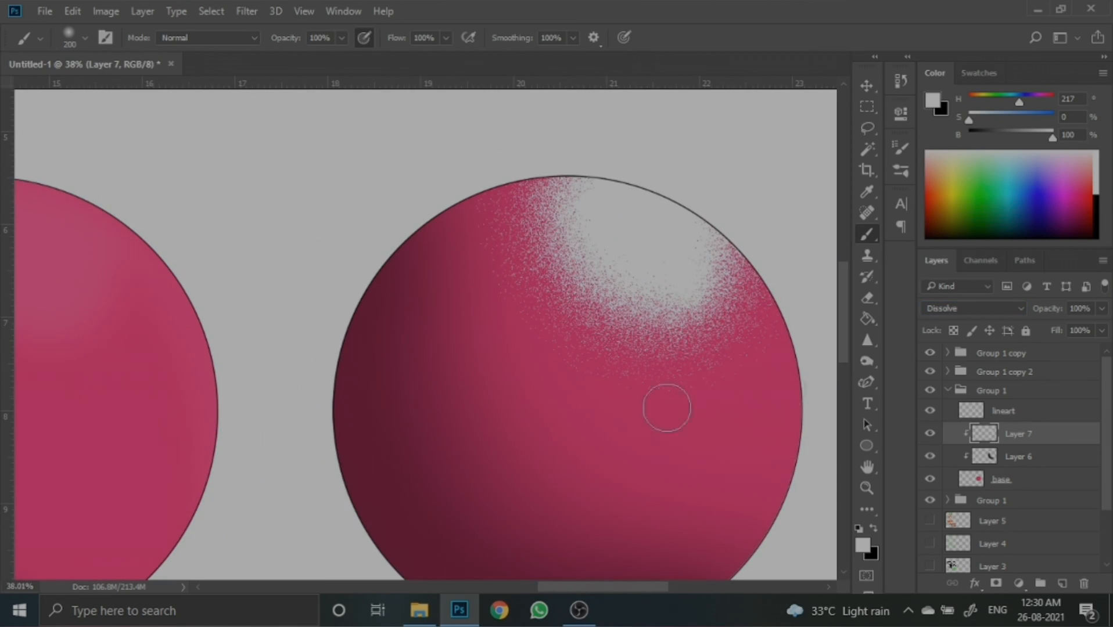
click(988, 308)
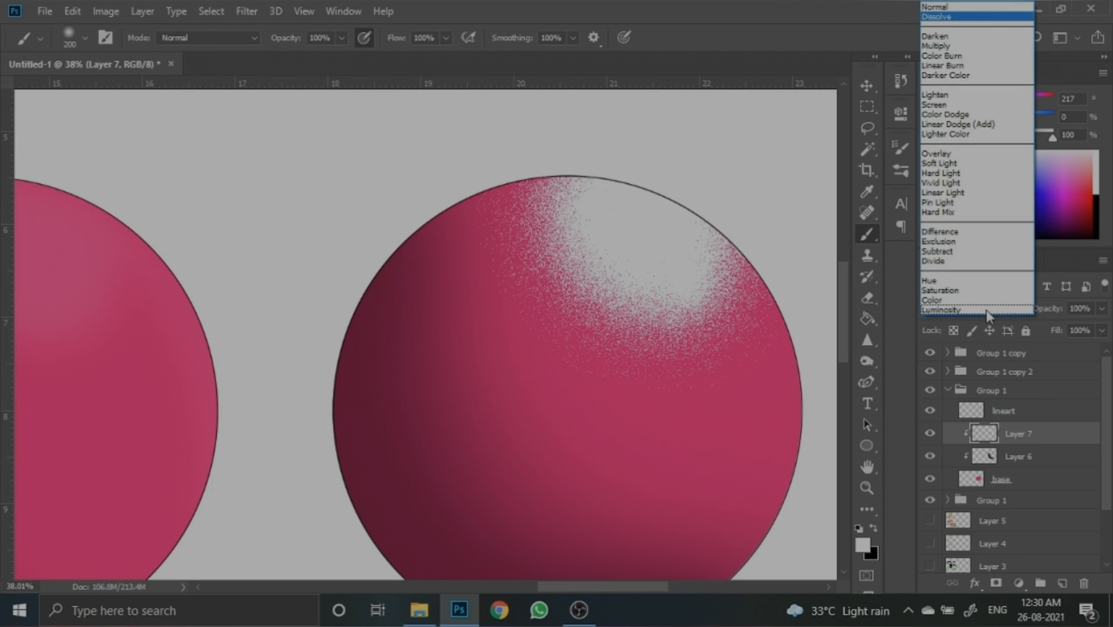
click(955, 36)
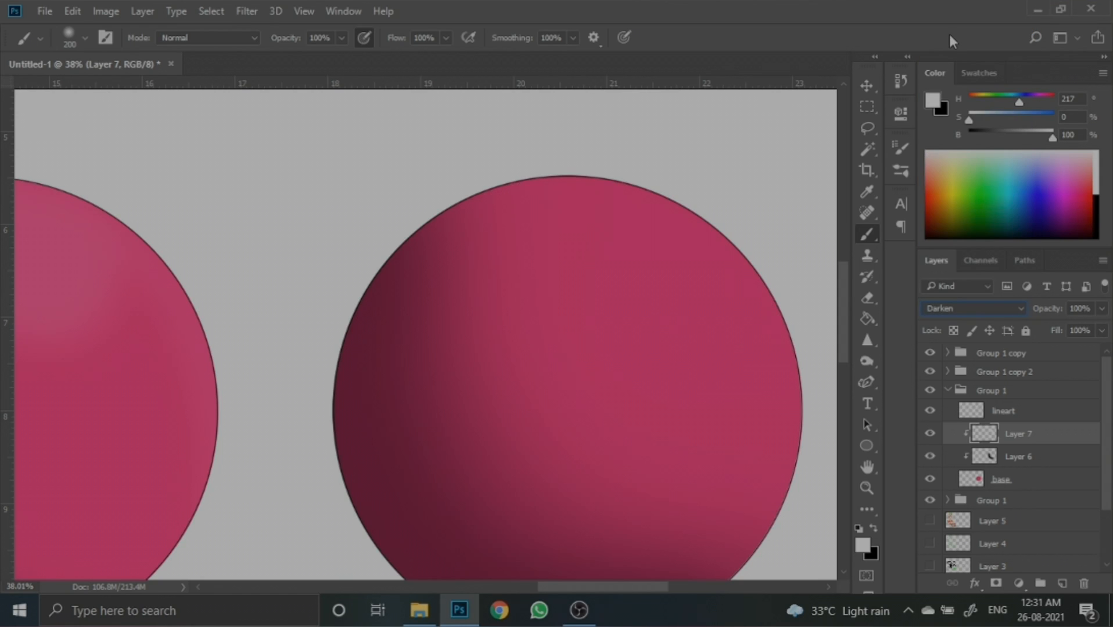
- Step the highlight layer through the remaining blend modes down to Luminosity to compare them
key(Down)
key(Down)
key(Down)
key(Down)
key(Down)
key(Down)
key(Down)
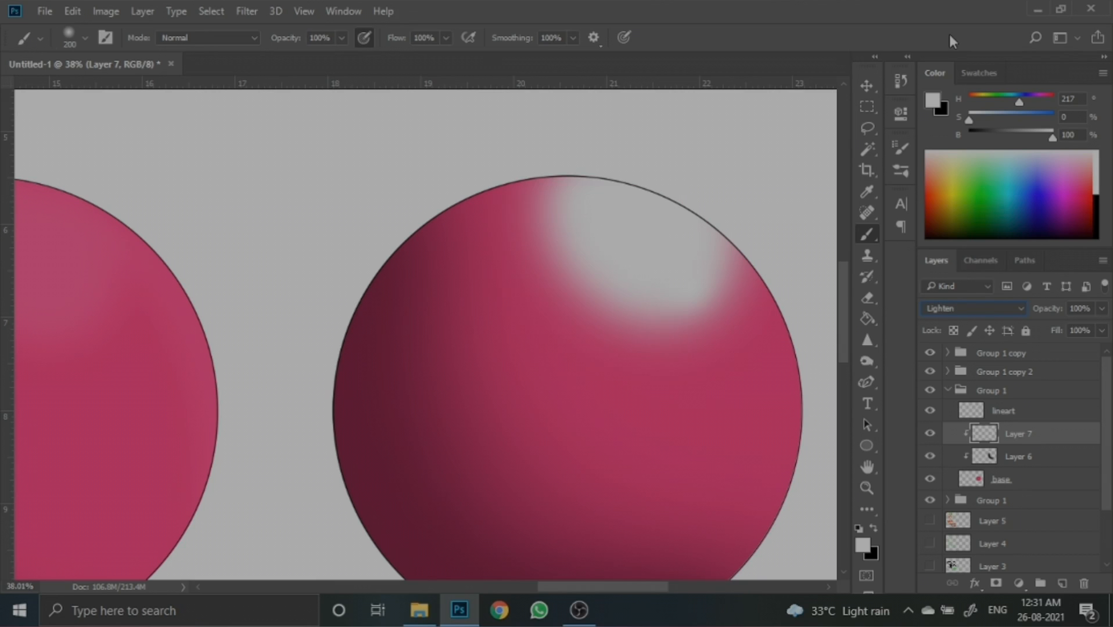
key(Down)
key(Down)
key(Down)
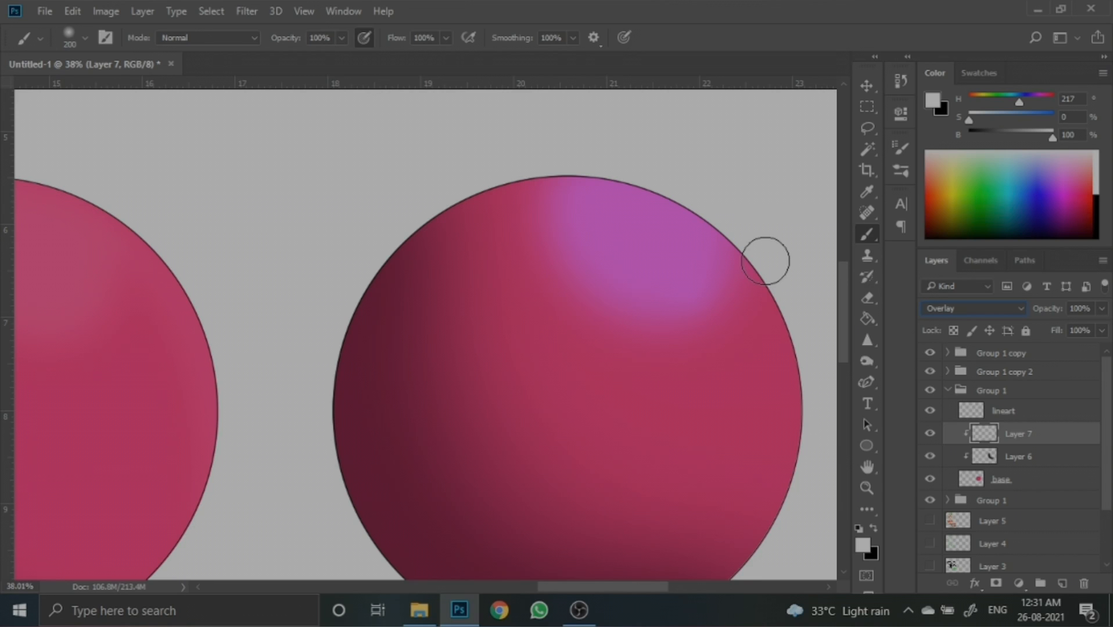
key(Down)
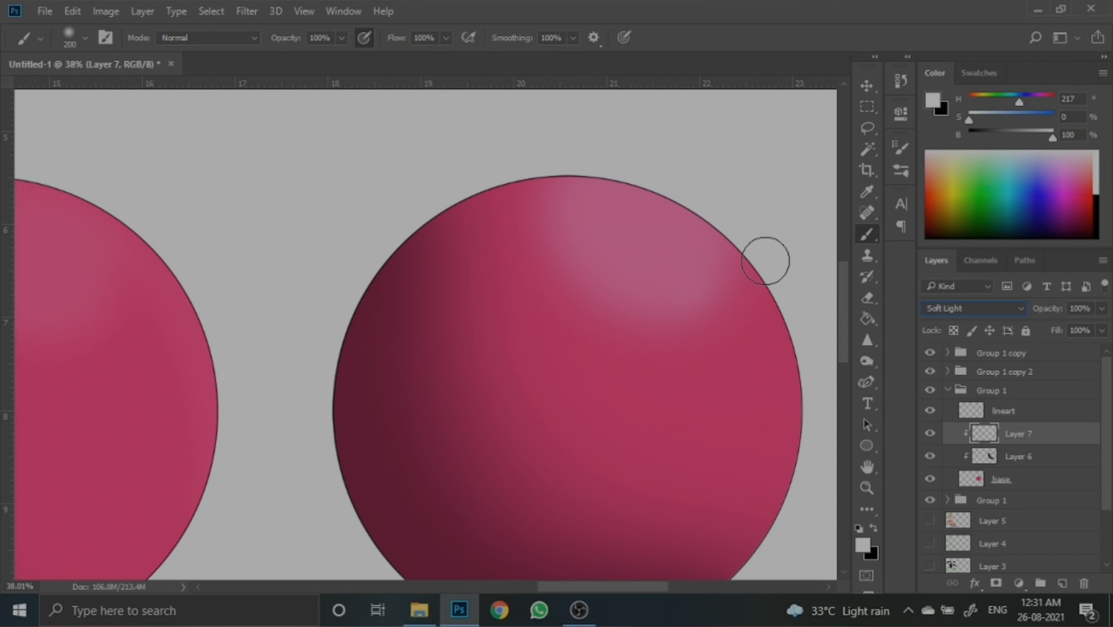
key(Down)
key(Down)
key(Down)
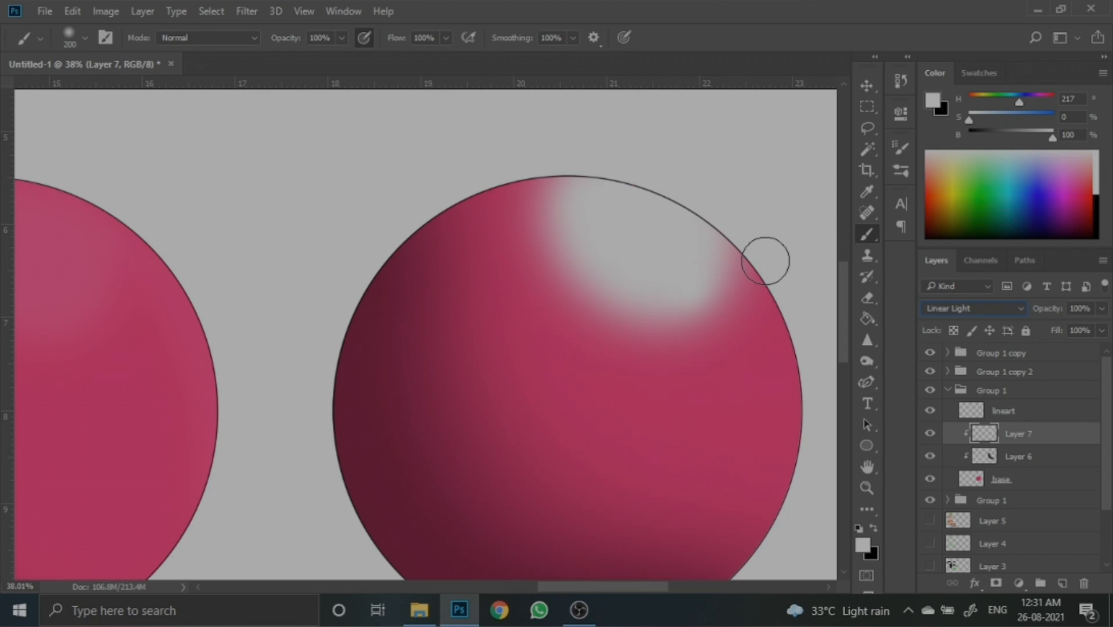
key(Down)
key(Down)
key(Down)
key(Down)
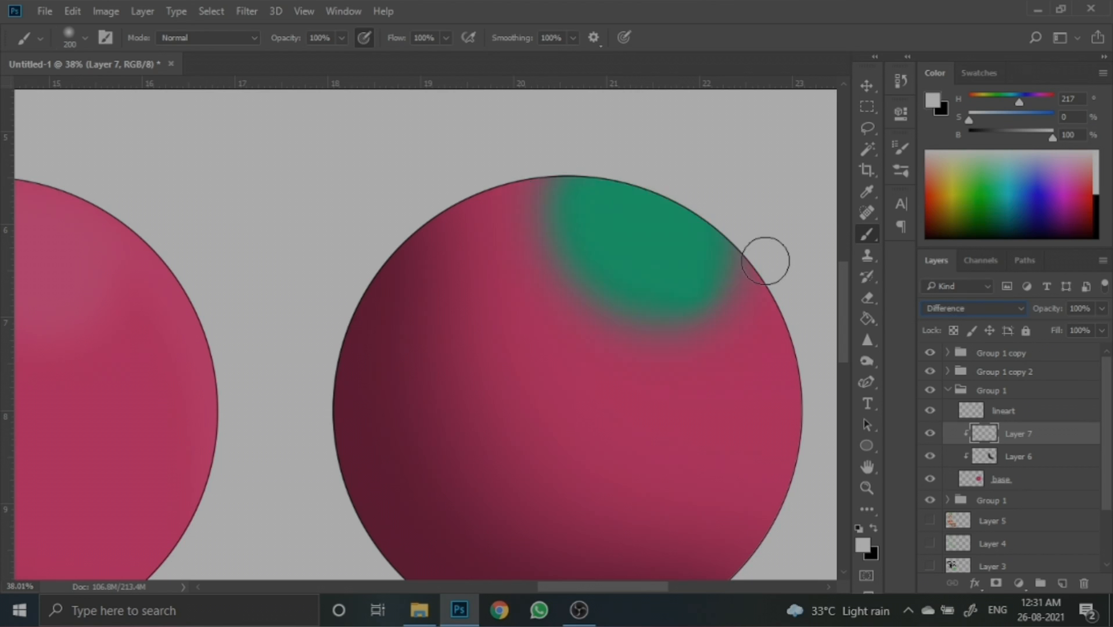
key(Down)
key(Down)
key(Down)
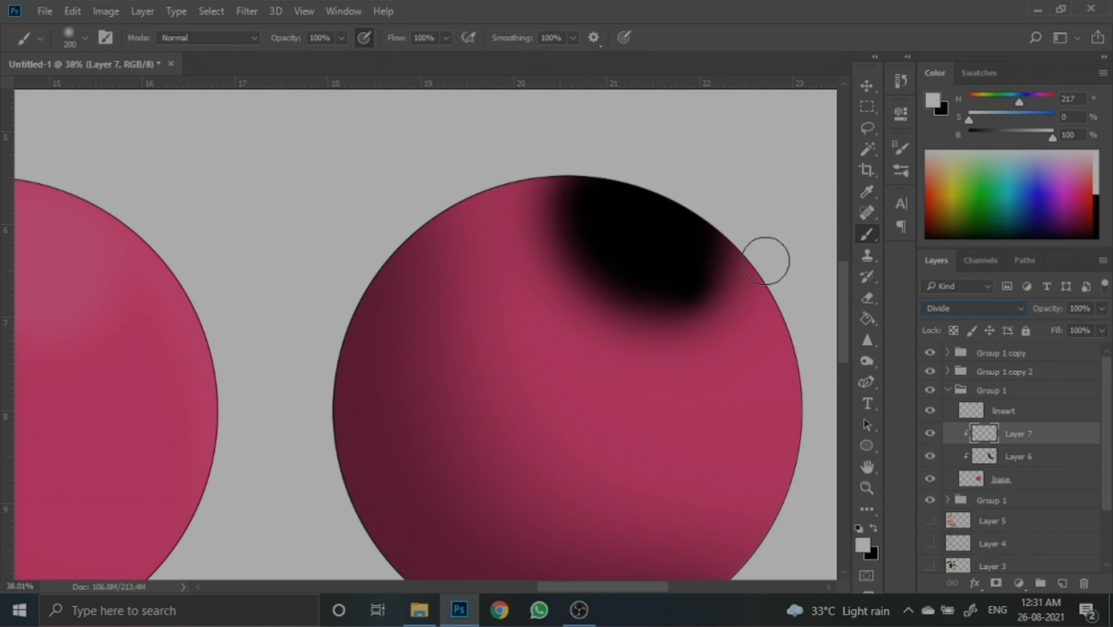
key(Down)
key(Down)
key(Down)
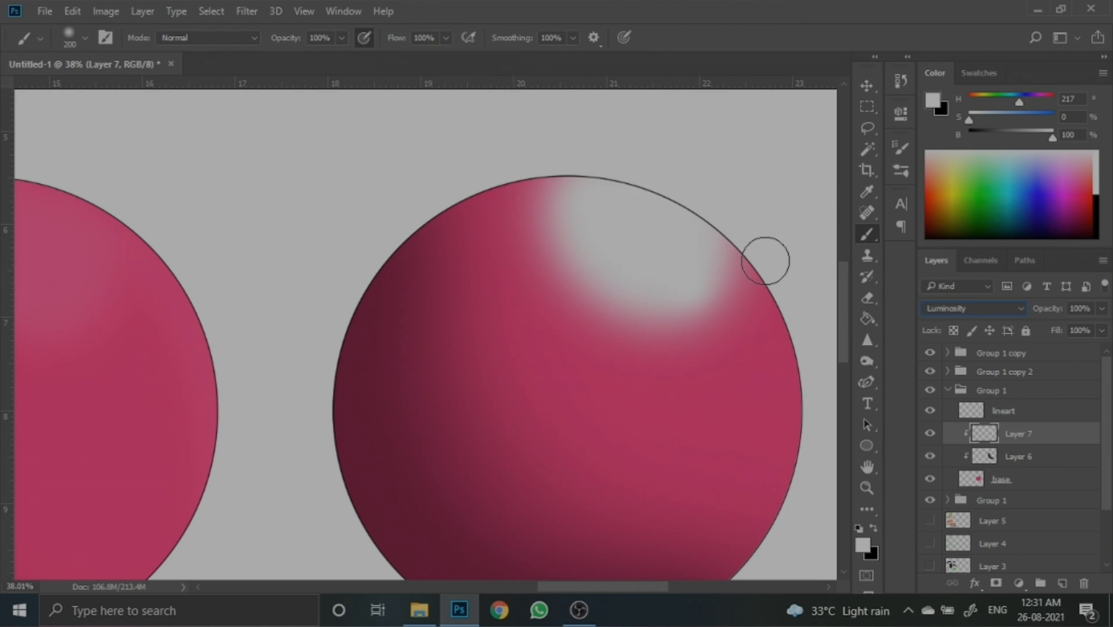
- Set the highlight layer's blend mode to Overlay
key(Up)
key(Up)
key(Up)
key(Up)
key(Up)
key(Up)
key(Up)
key(Up)
key(Up)
key(Up)
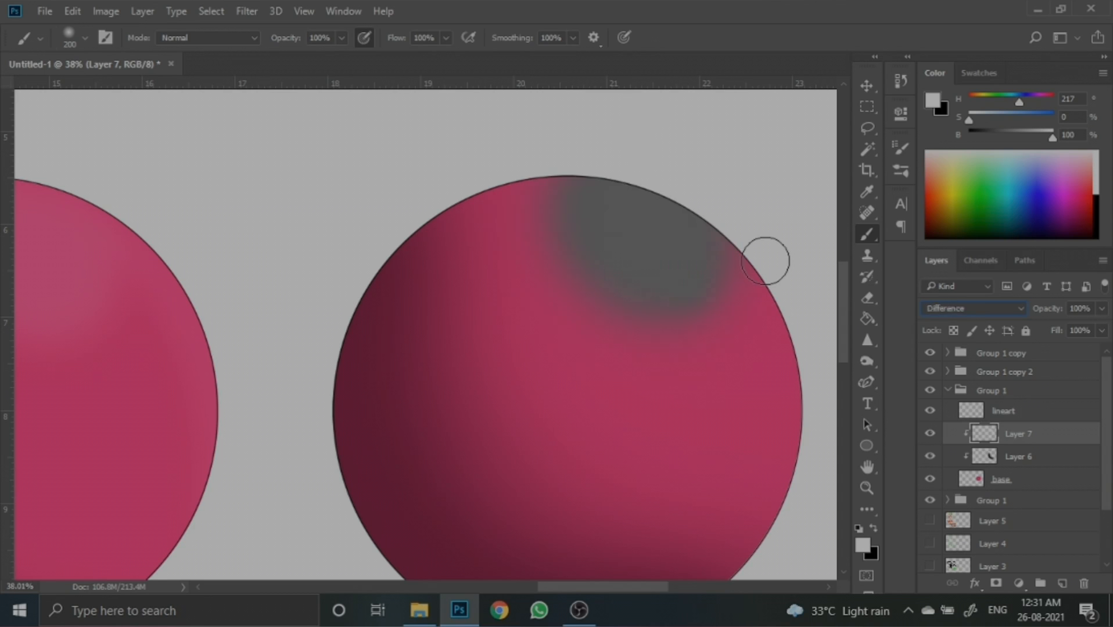
key(Up)
key(Up)
key(Up)
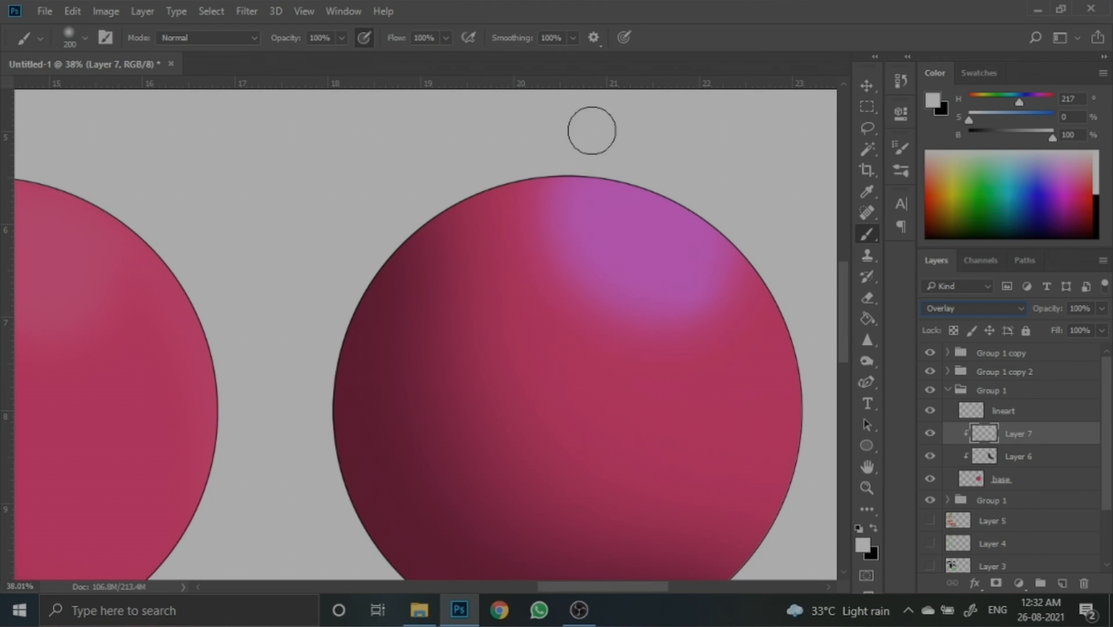
scroll(772, 154, down, 3)
scroll(767, 290, down, 3)
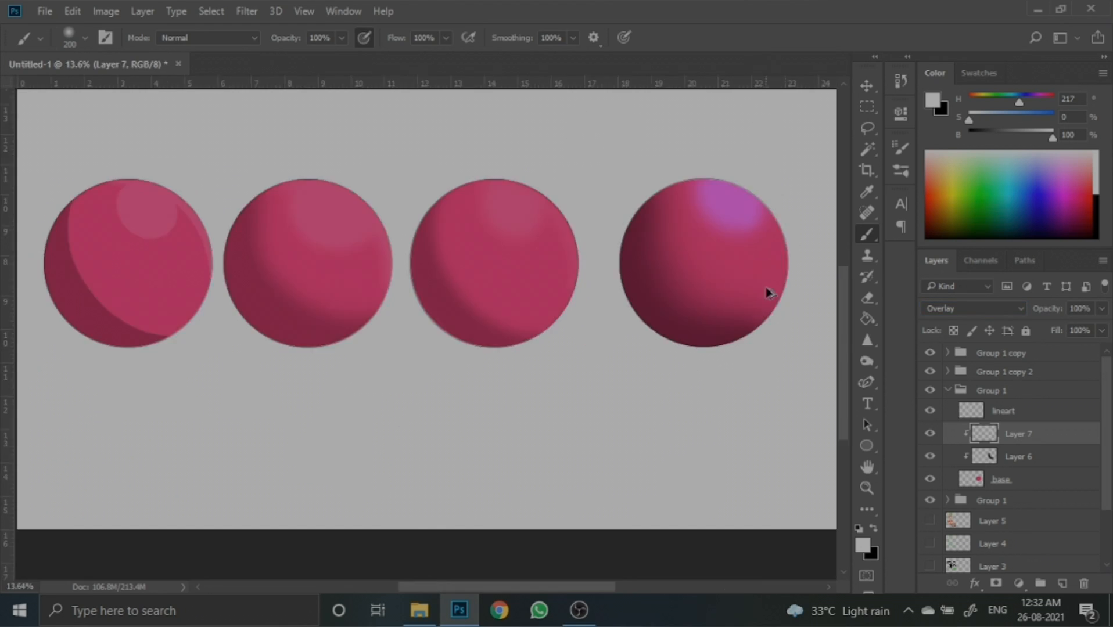
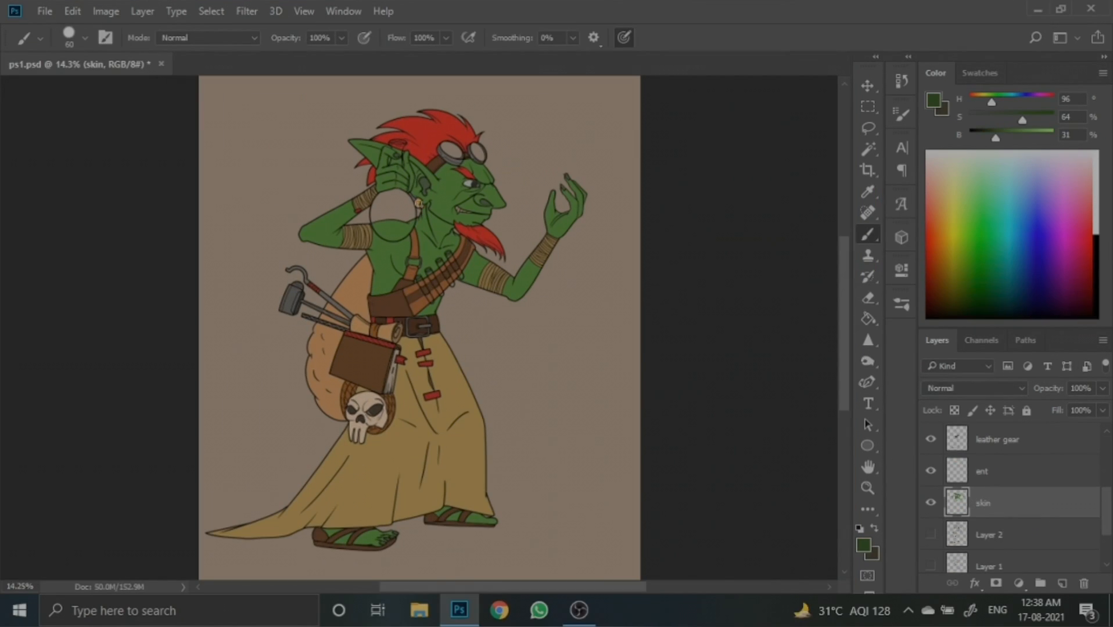
- Add a new layer and name it SHADOW
scroll(980, 447, up, 3)
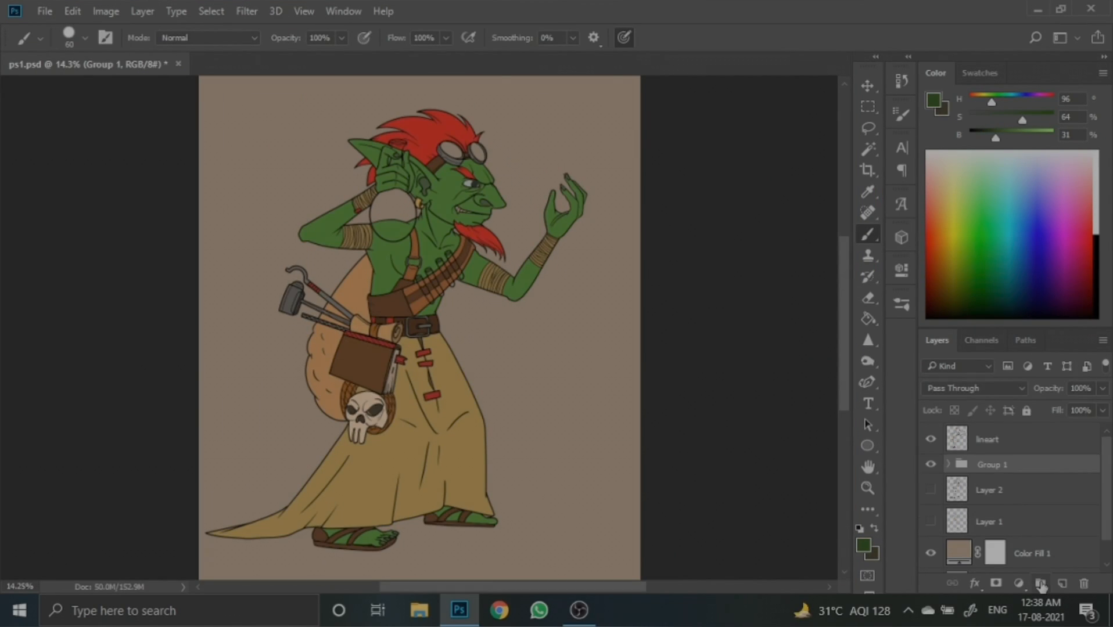
click(1062, 583)
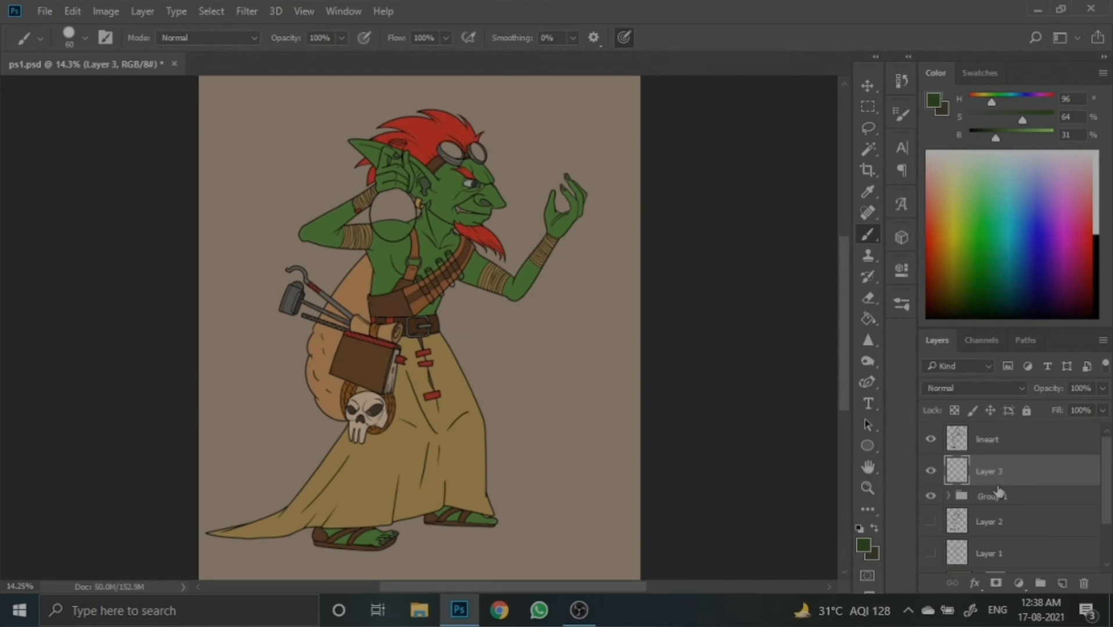
double_click(998, 471)
text(SHADOW)
key(Return)
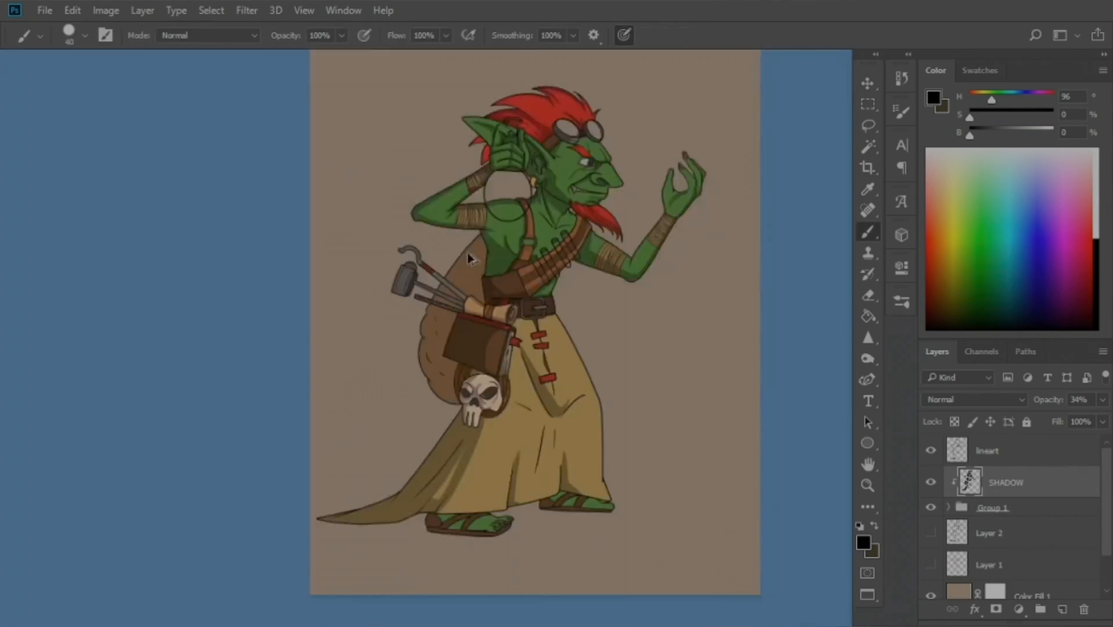
- Add another new layer above it and name it LIGHT
click(1062, 609)
double_click(1009, 483)
text(L)
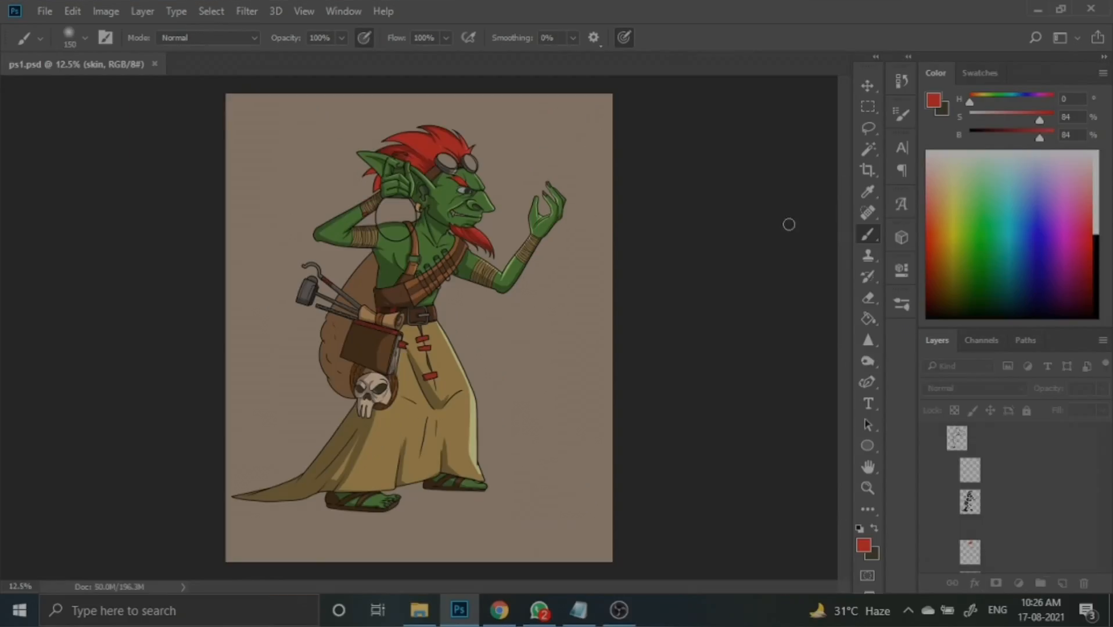
scroll(1019, 474, down, 1)
click(987, 503)
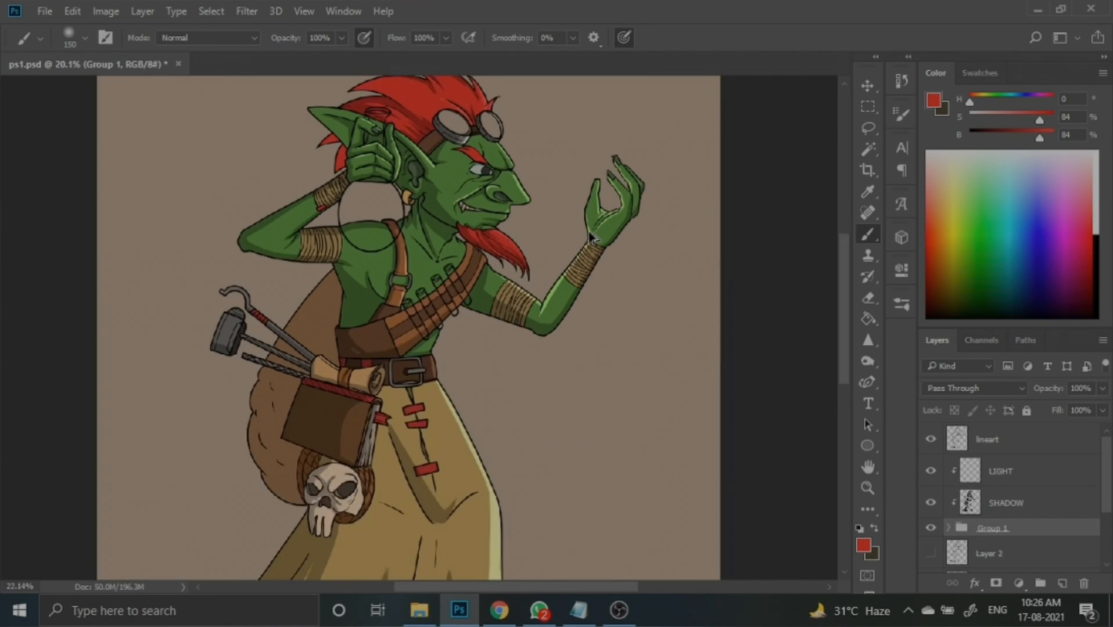
click(246, 11)
click(588, 251)
drag(856, 381, 836, 383)
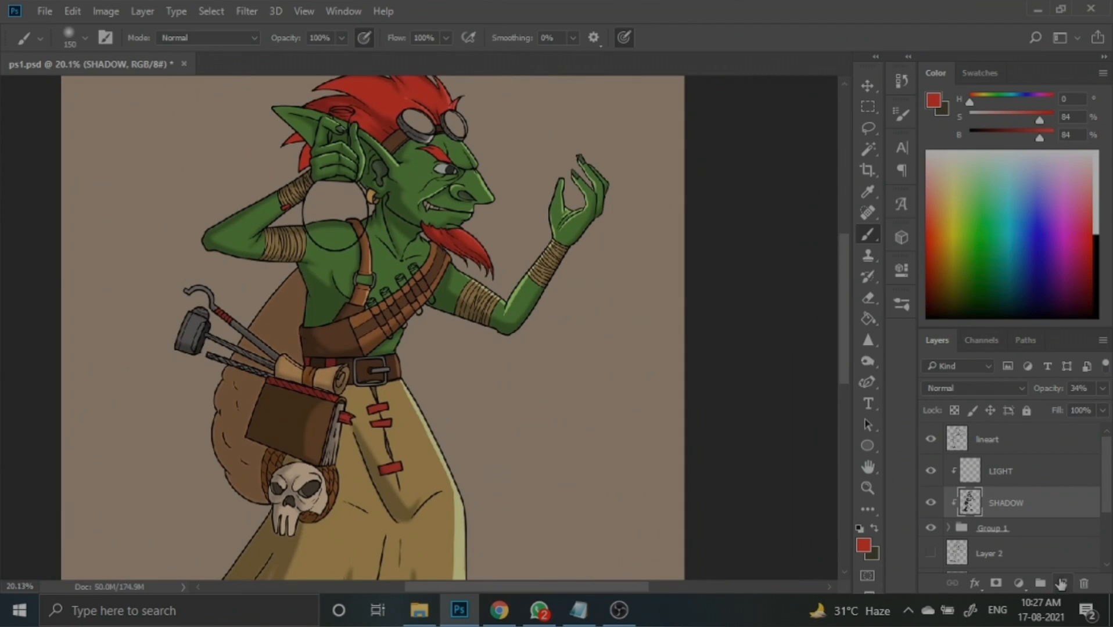
- Create a SHADOW 2 layer and paint additional shadows on the goblin's head and robe, resizing the brush as needed
double_click(996, 503)
text(SHADOW 2)
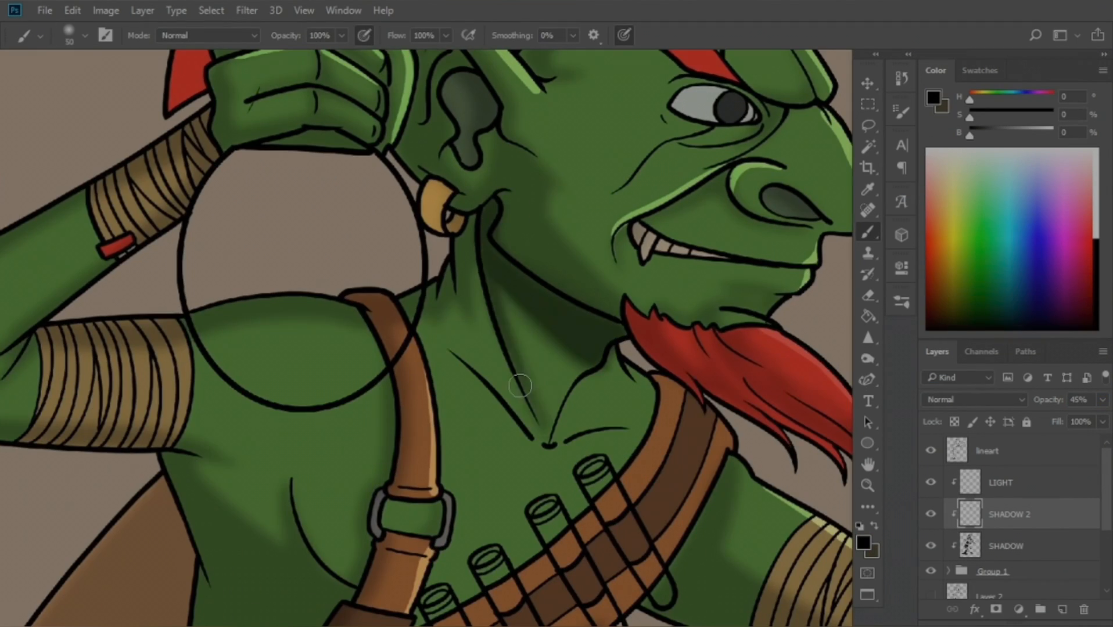
scroll(352, 455, down, 2)
key([)
key([)
key([)
key([)
key([)
key([)
scroll(640, 221, down, 3)
scroll(603, 208, up, 3)
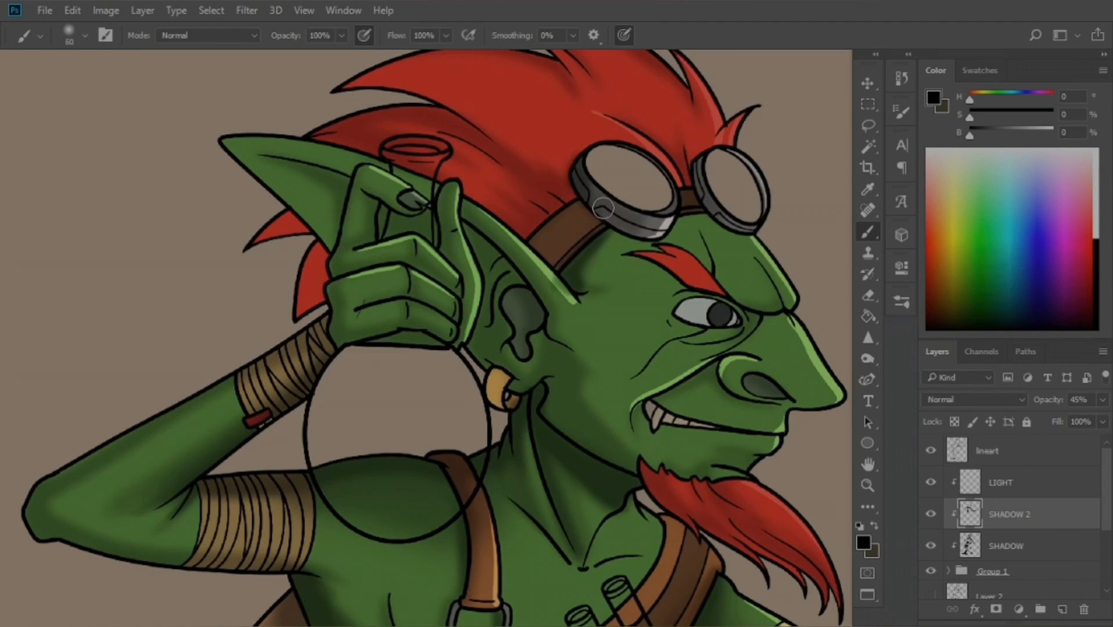
drag(755, 379, 780, 401)
scroll(758, 358, up, 1)
scroll(639, 349, down, 2)
scroll(395, 149, up, 3)
key(])
key(])
key(])
key(])
key(])
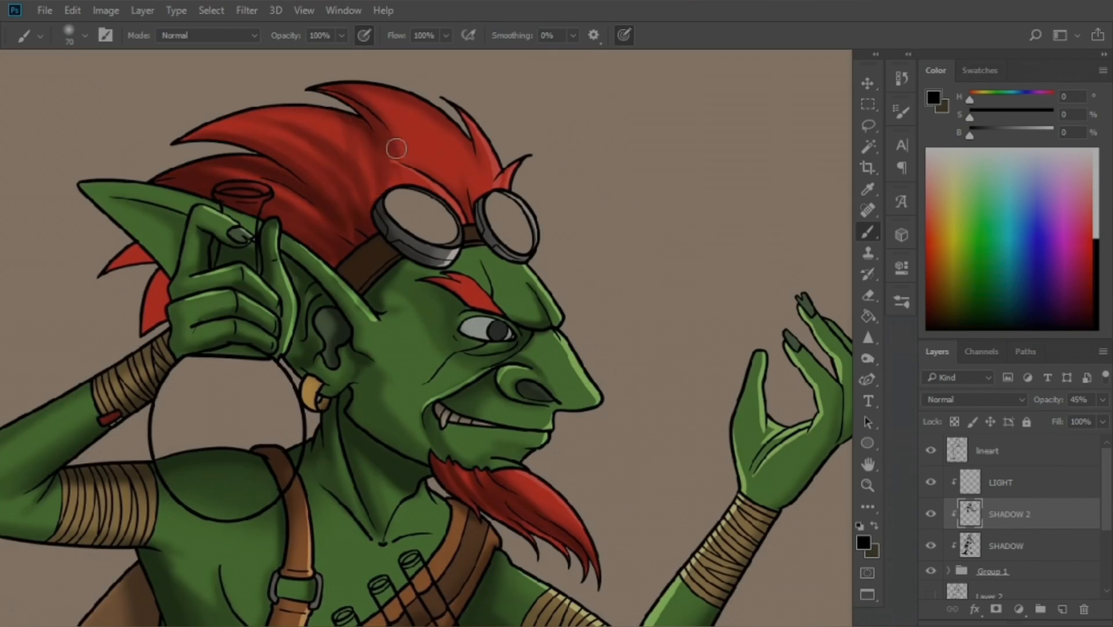
scroll(395, 149, down, 3)
scroll(360, 387, up, 4)
scroll(348, 360, down, 3)
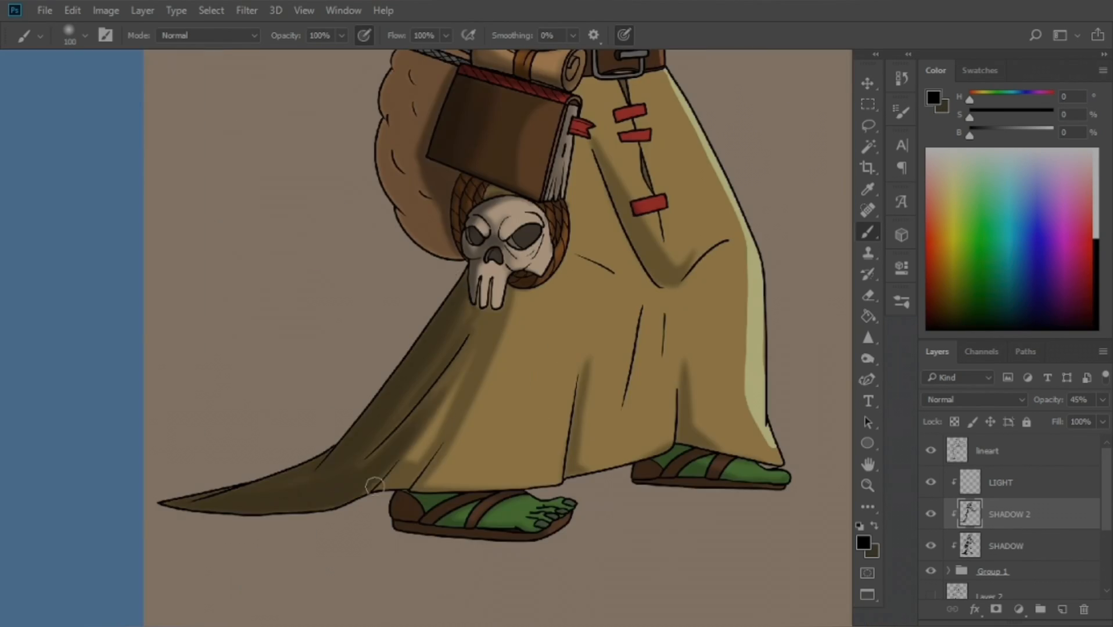
- Add a new layer and name it DETALS
click(1062, 609)
double_click(1016, 514)
text(DETALS)
key(Return)
click(1010, 546)
- Add a new layer at the top of the stack and name it BOTTLES
click(1061, 609)
double_click(989, 482)
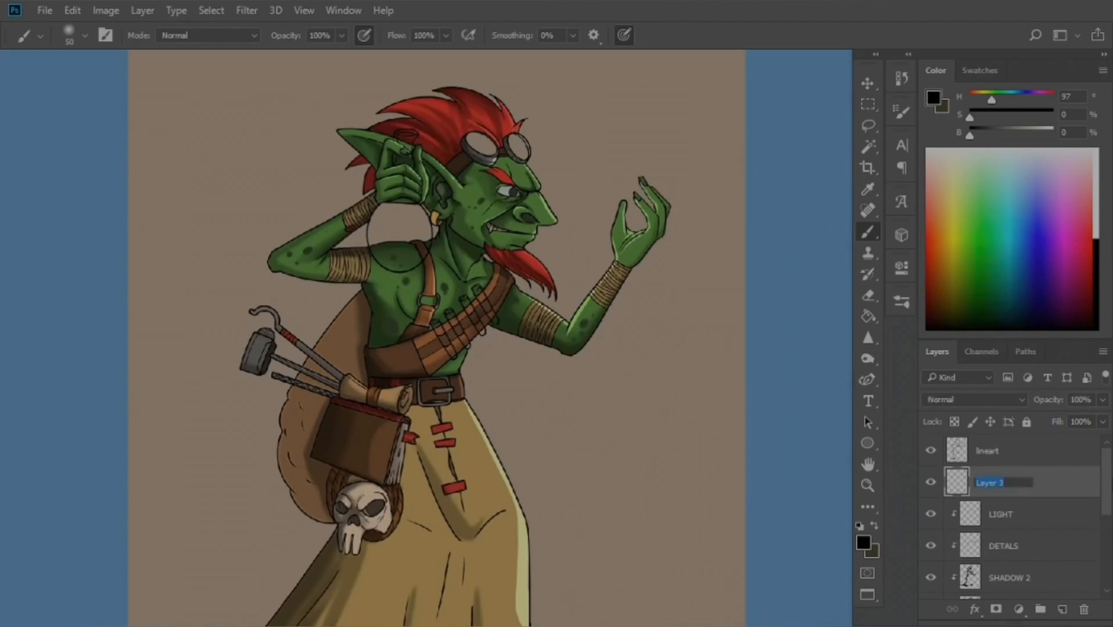
text(BOTTLES)
key(Return)
- Fill the flask and the bandolier vials with blue on the BOTTLES layer
key(g)
click(749, 375)
click(626, 371)
click(540, 444)
scroll(581, 348, down, 5)
- Position the firefly artwork in the goblin's raised hand with the Move tool
click(1061, 610)
key(b)
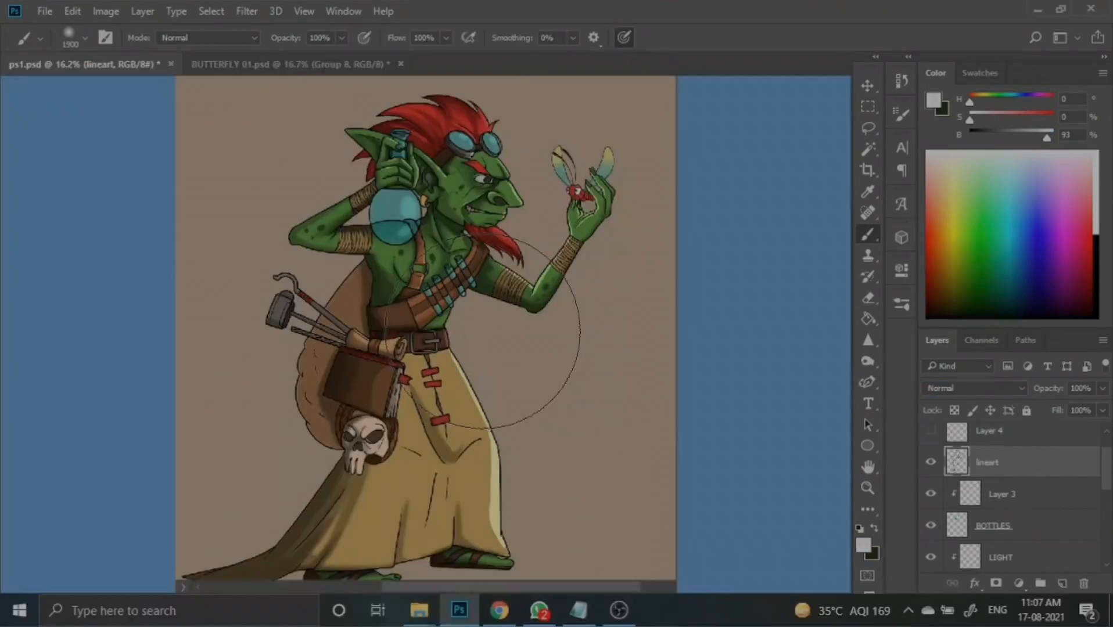
key(f)
scroll(523, 325, up, 3)
scroll(569, 232, up, 2)
key(v)
click(668, 201)
- On a new layer, paint a soft yellow glow around the firefly with a large brush
click(1062, 609)
key(b)
key(F5)
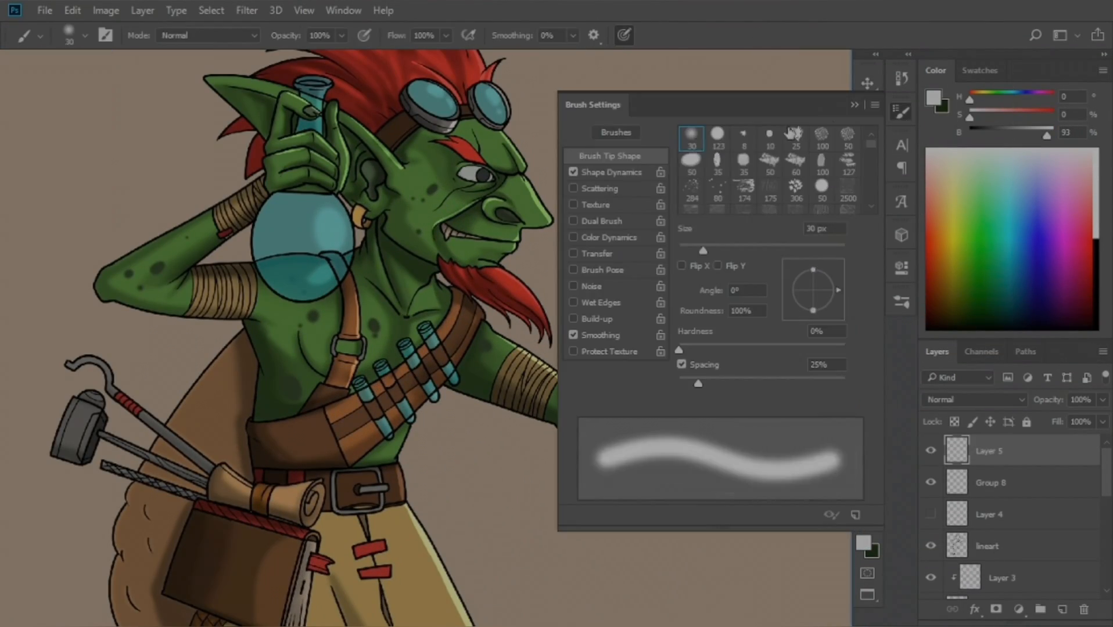
key(F5)
click(863, 543)
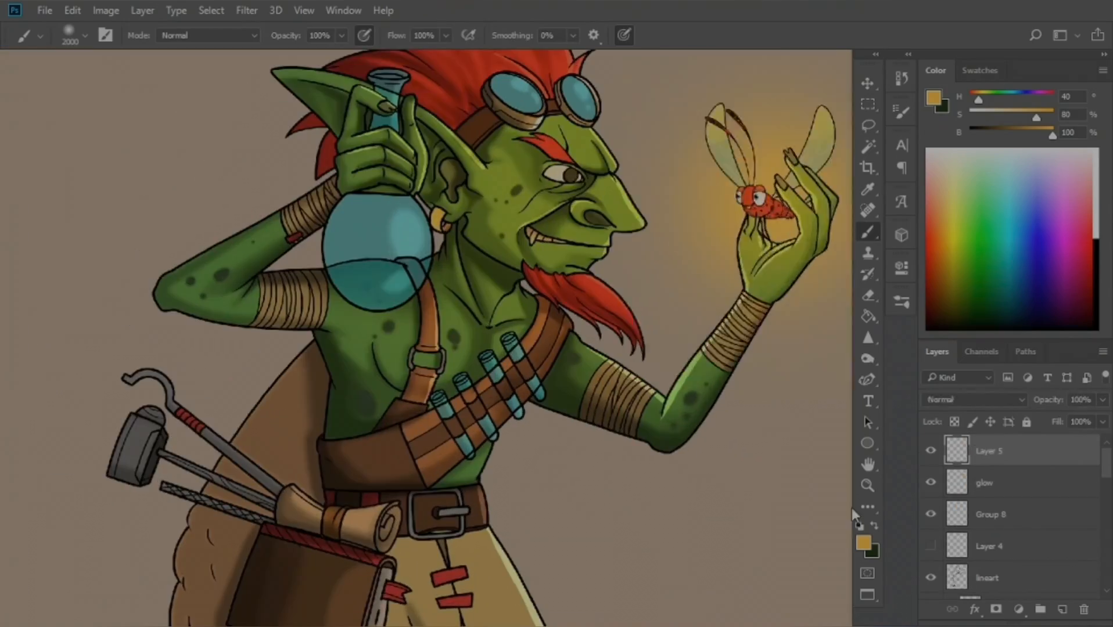
drag(545, 134, 646, 163)
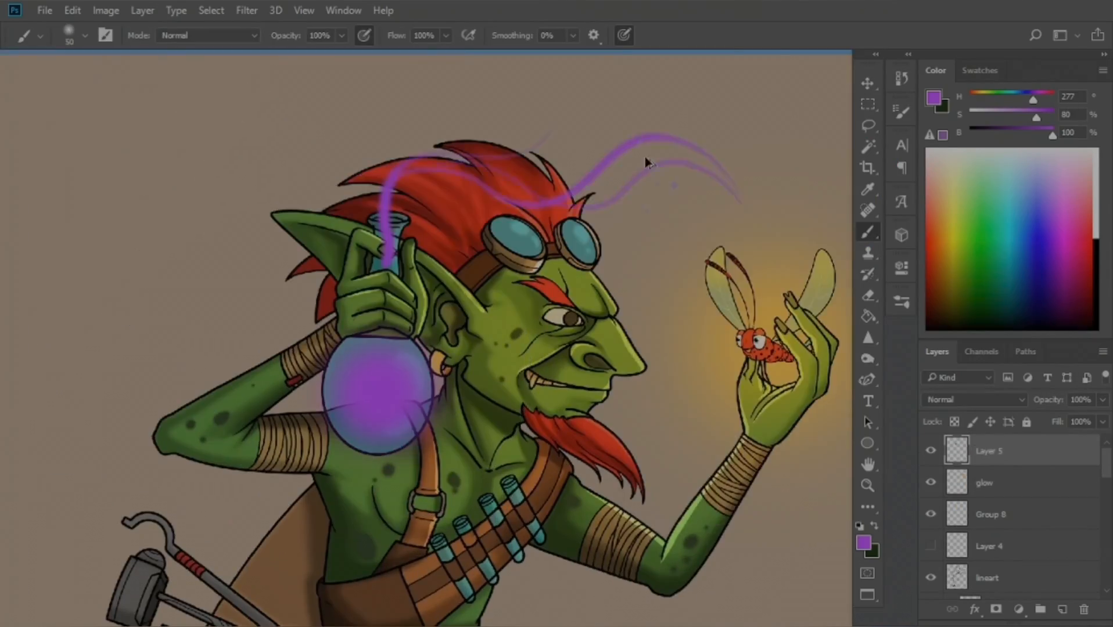
- Erase excess paint on the potion layer and rename it portion
click(974, 400)
key(e)
double_click(988, 452)
text(portion)
key(Return)
- Paint purple liquid tones inside the flask on a new layer
click(1062, 609)
key(b)
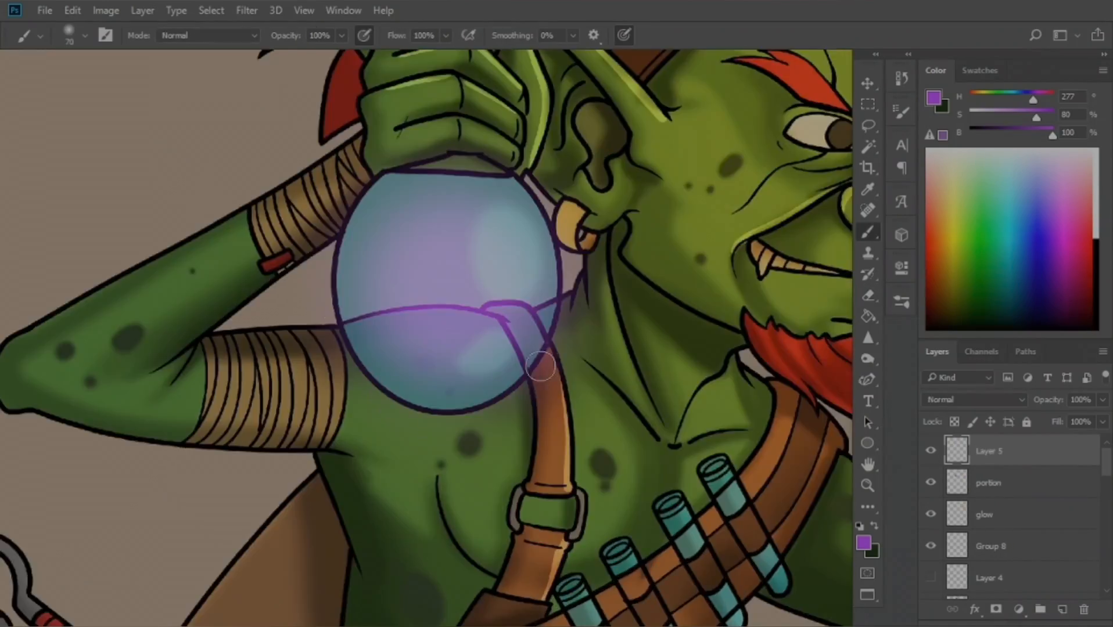
click(974, 399)
click(988, 483)
scroll(442, 326, up, 2)
drag(407, 302, 476, 430)
- Add a new layer and paint blue-purple highlights on the bandolier vials
key(e)
click(1062, 610)
key(b)
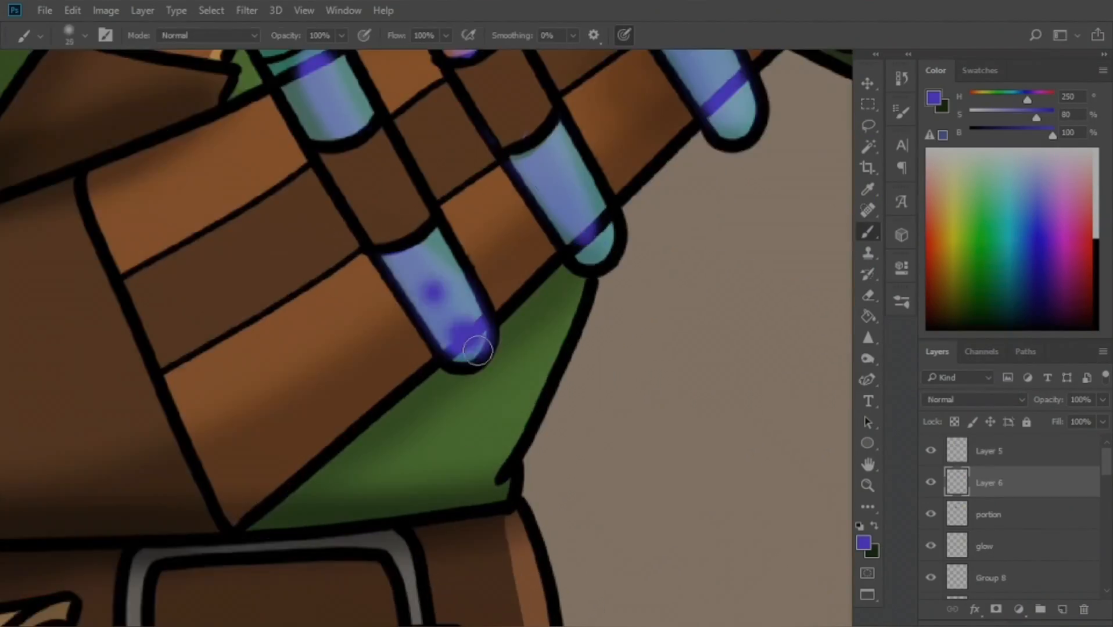
scroll(441, 325, down, 5)
click(989, 451)
- Add a Brightness/Contrast adjustment layer and lower one of its sliders
click(1019, 609)
click(996, 314)
drag(760, 354, 735, 354)
- Add a Levels adjustment layer using the Midtones Darker preset
click(1019, 609)
click(987, 332)
click(773, 314)
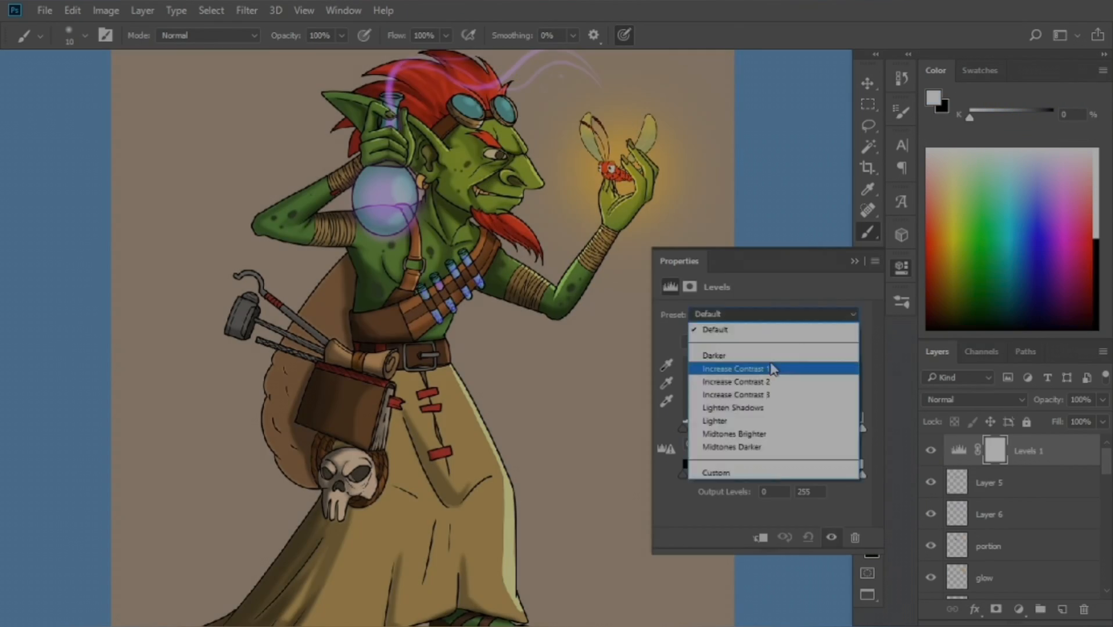
click(737, 448)
- Add a Curves adjustment layer and apply a contrast preset
click(1018, 609)
click(994, 354)
click(773, 314)
click(738, 370)
click(855, 261)
- Add a Hue/Saturation adjustment layer and shift its slider
click(1019, 609)
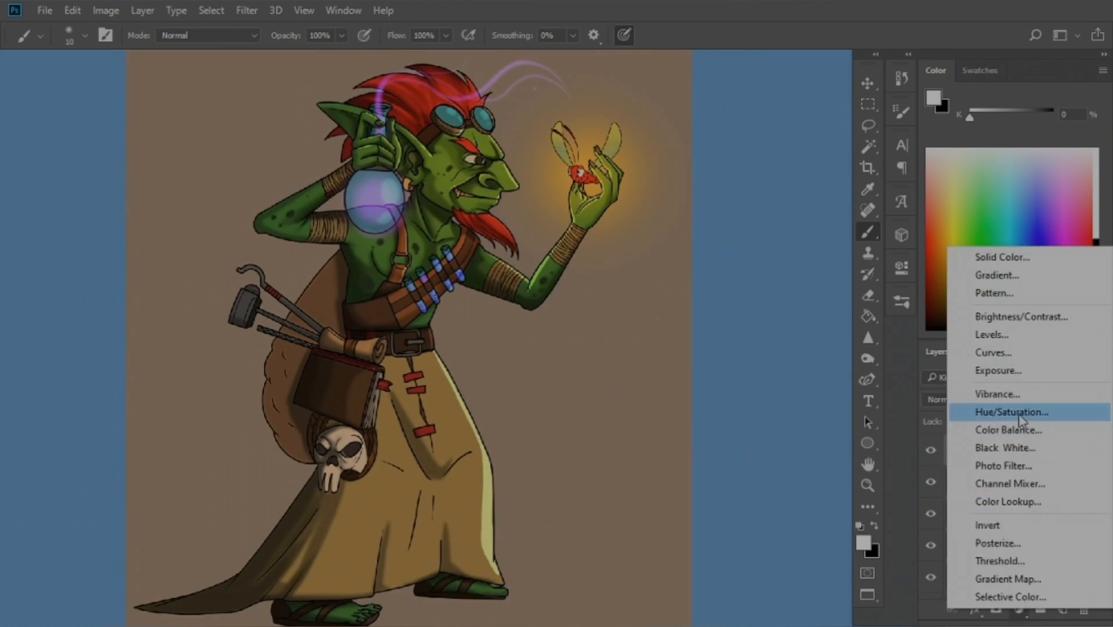
click(1014, 414)
drag(762, 374, 700, 380)
click(854, 261)
- Add a Photo Filter adjustment layer and choose its filter colour
click(1019, 609)
click(1013, 472)
click(713, 338)
click(1008, 119)
click(713, 338)
click(855, 262)
scroll(409, 116, up, 4)
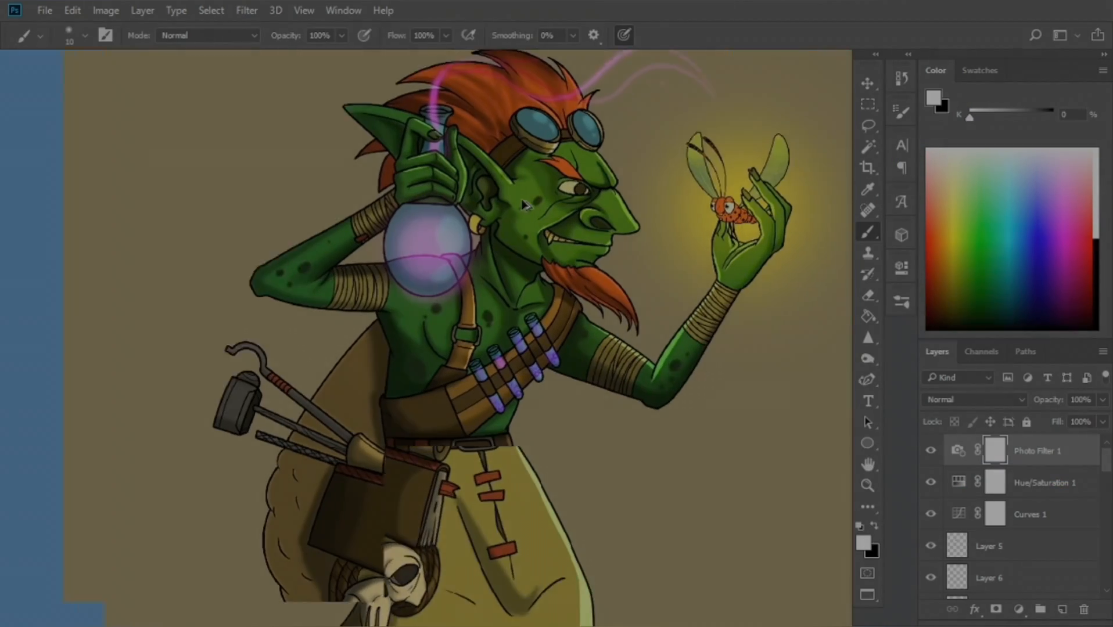